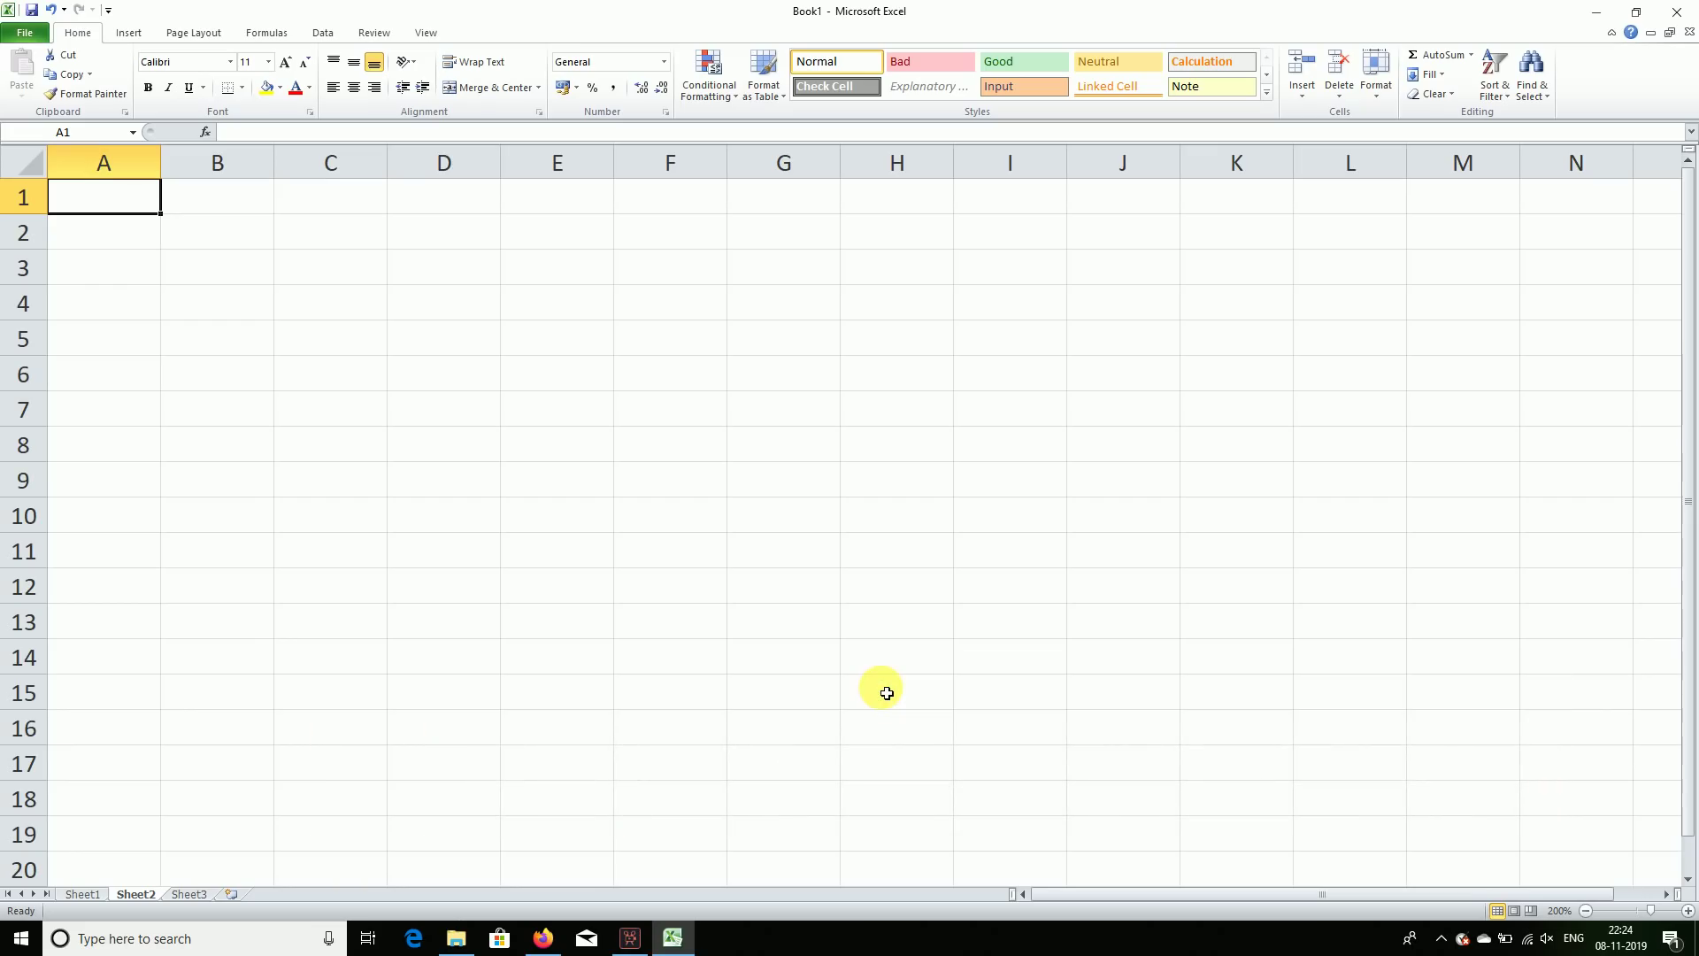
Enter the words 'fun' in A1 and 'cinema' in B1 of Sheet2.
text(fun)
key(Tab)
text(cinema)
key(Return)
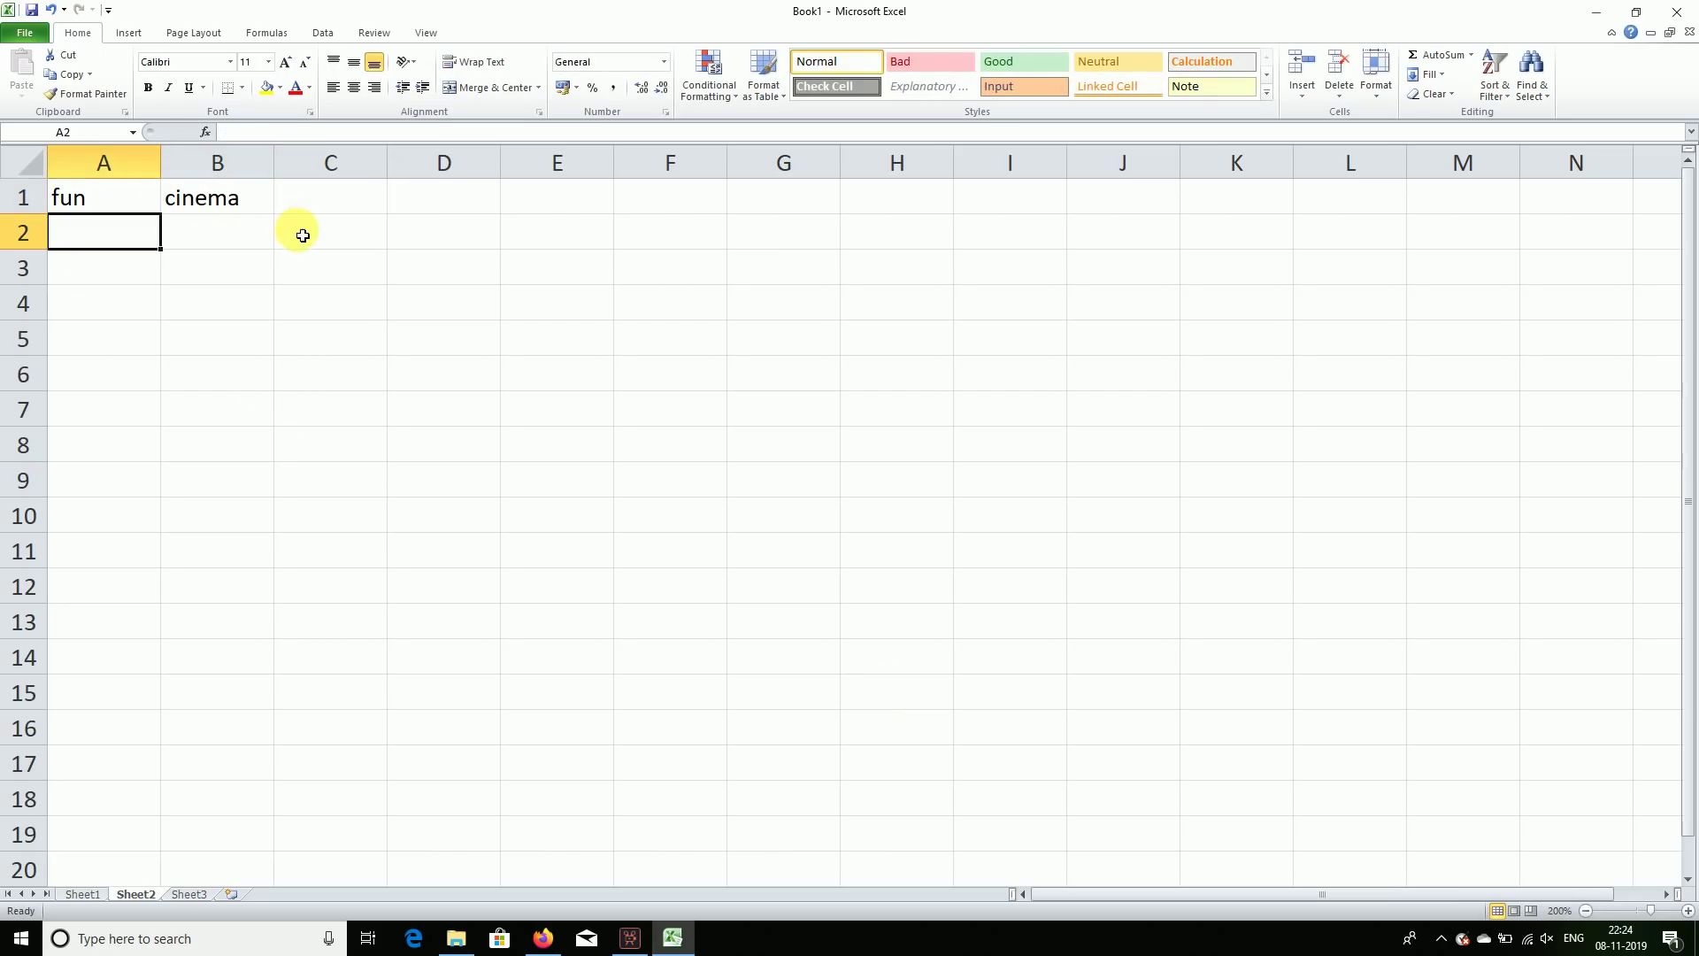
click(133, 281)
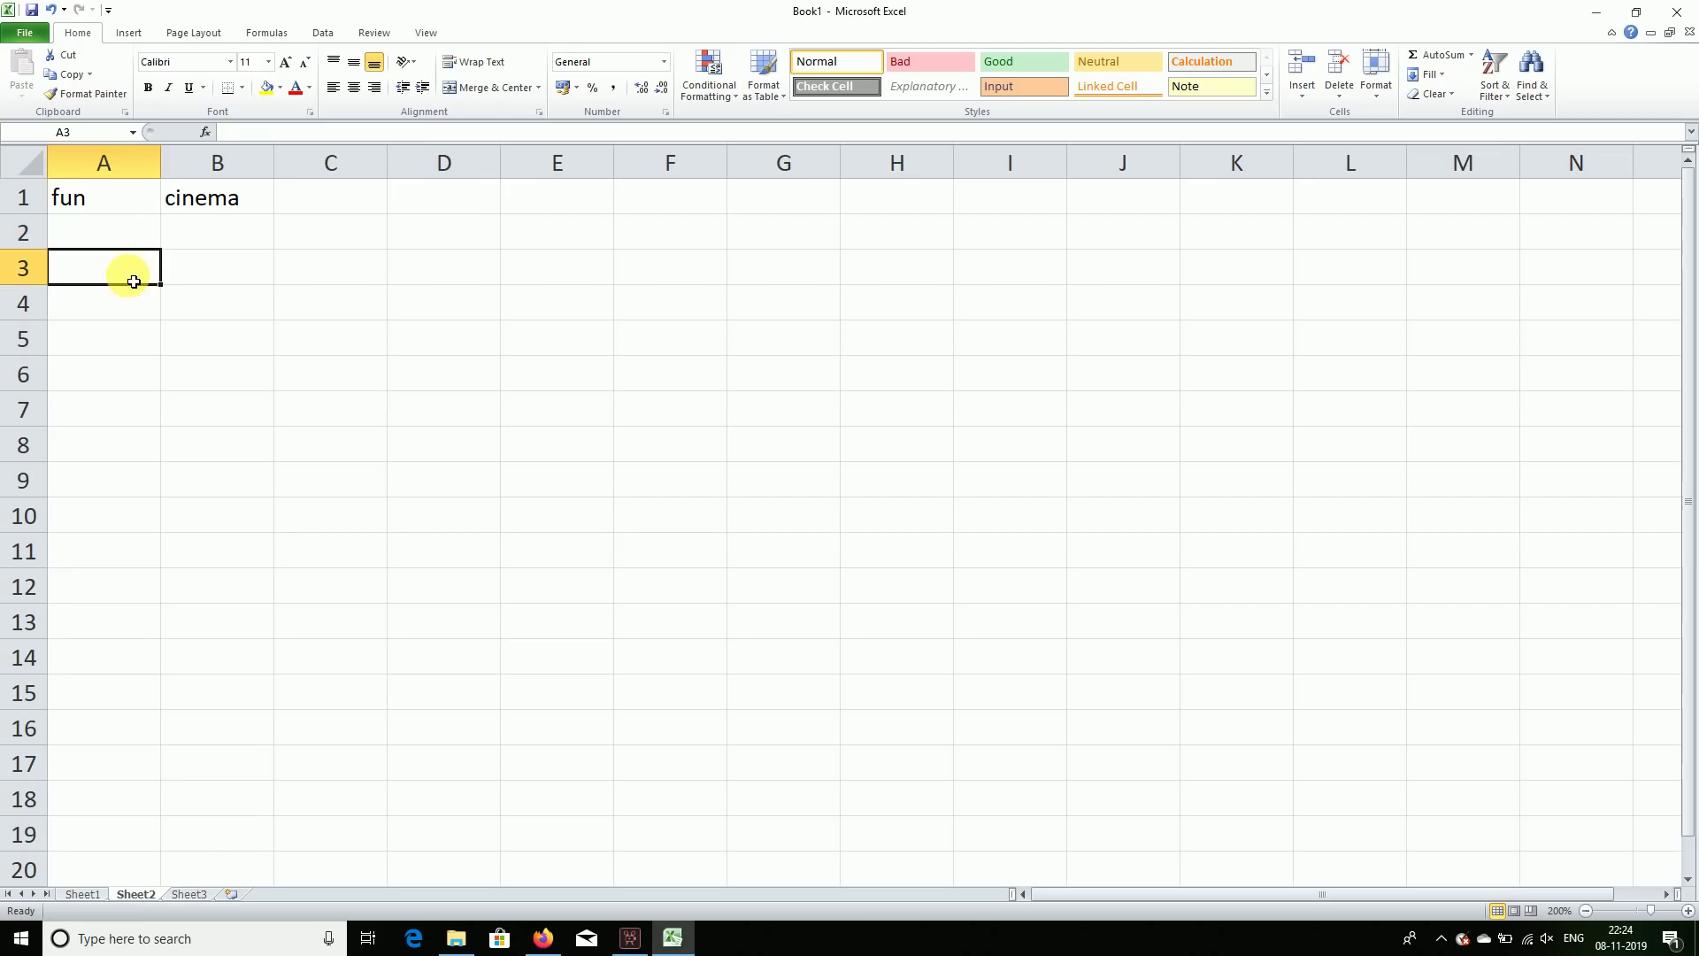
Enter =EXACT(A1,B1) in A3 to compare the two words.
text(=exa)
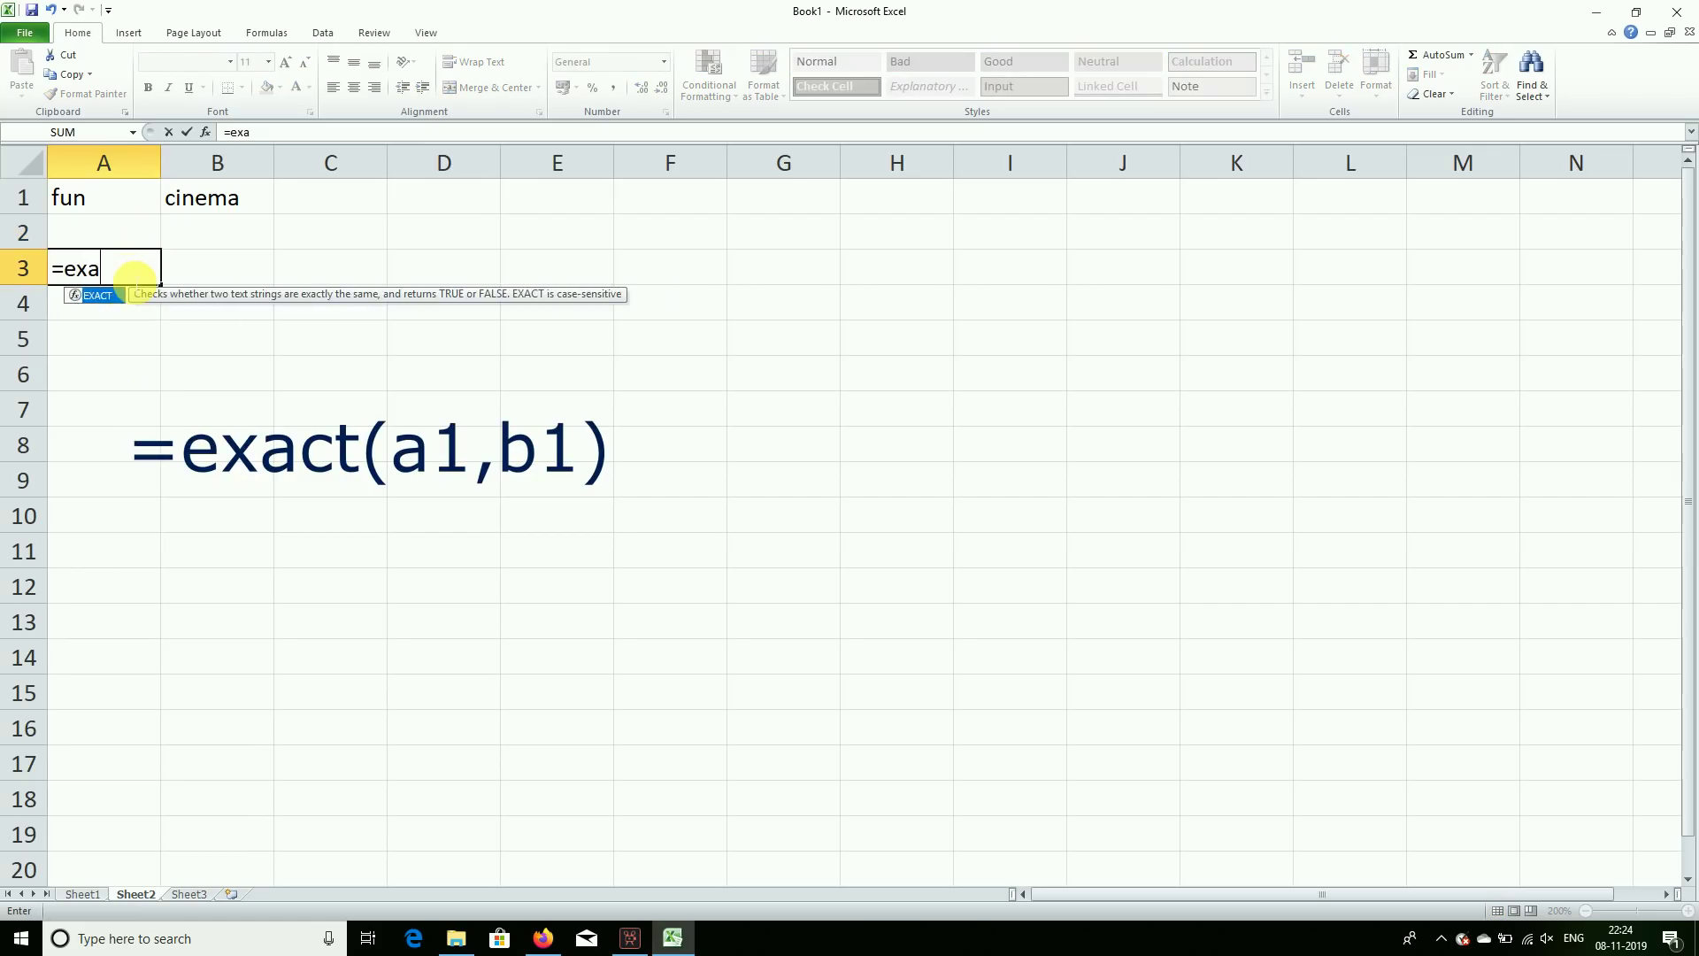
key(Tab)
click(102, 198)
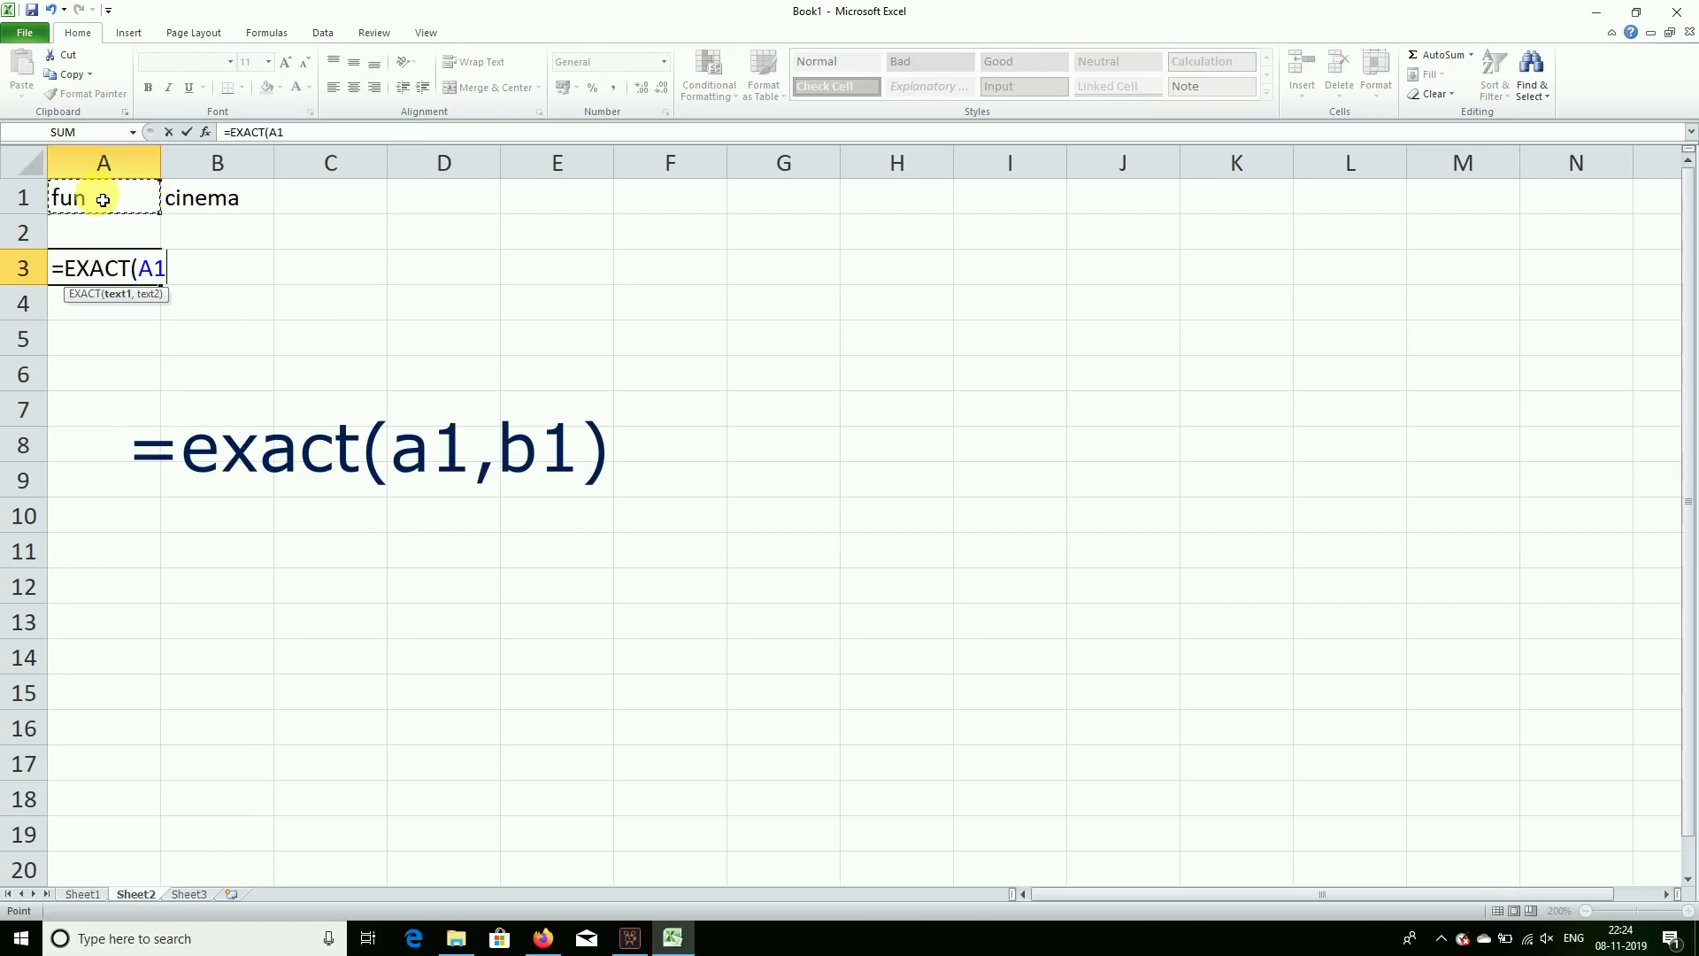
text(,)
click(209, 200)
key(Return)
key(Up)
key(Up)
key(Down)
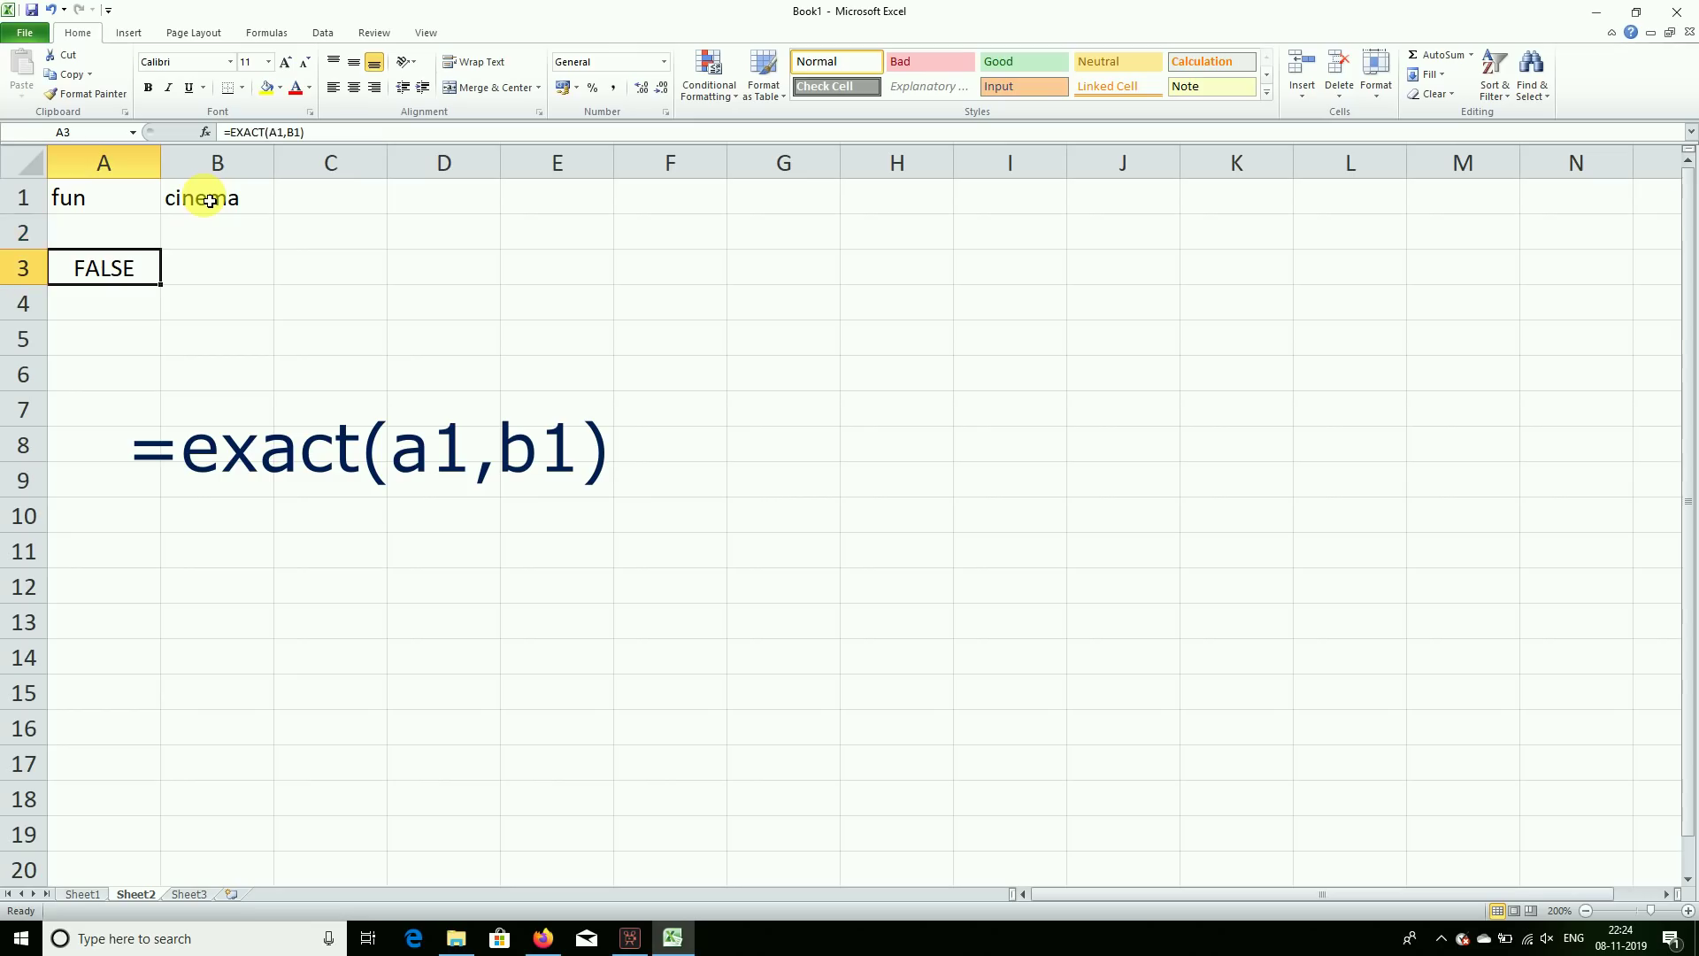
Test the match by changing B1 to 'fun' for TRUE, then back to 'cinema'.
click(210, 201)
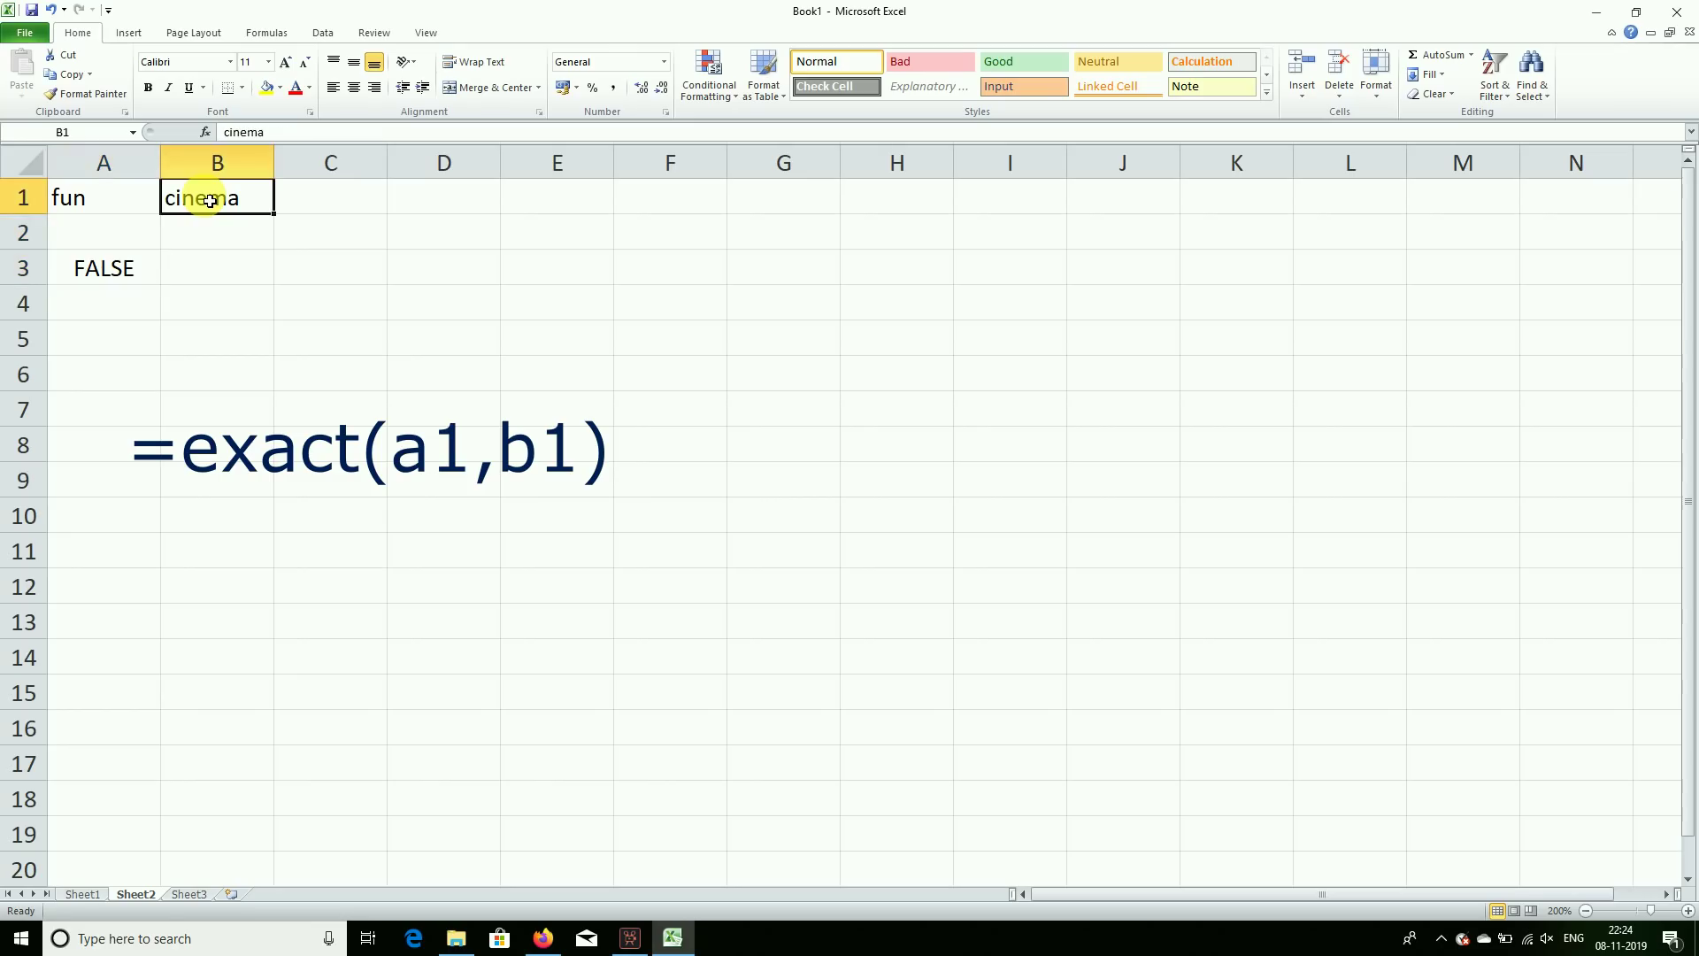
text(fun)
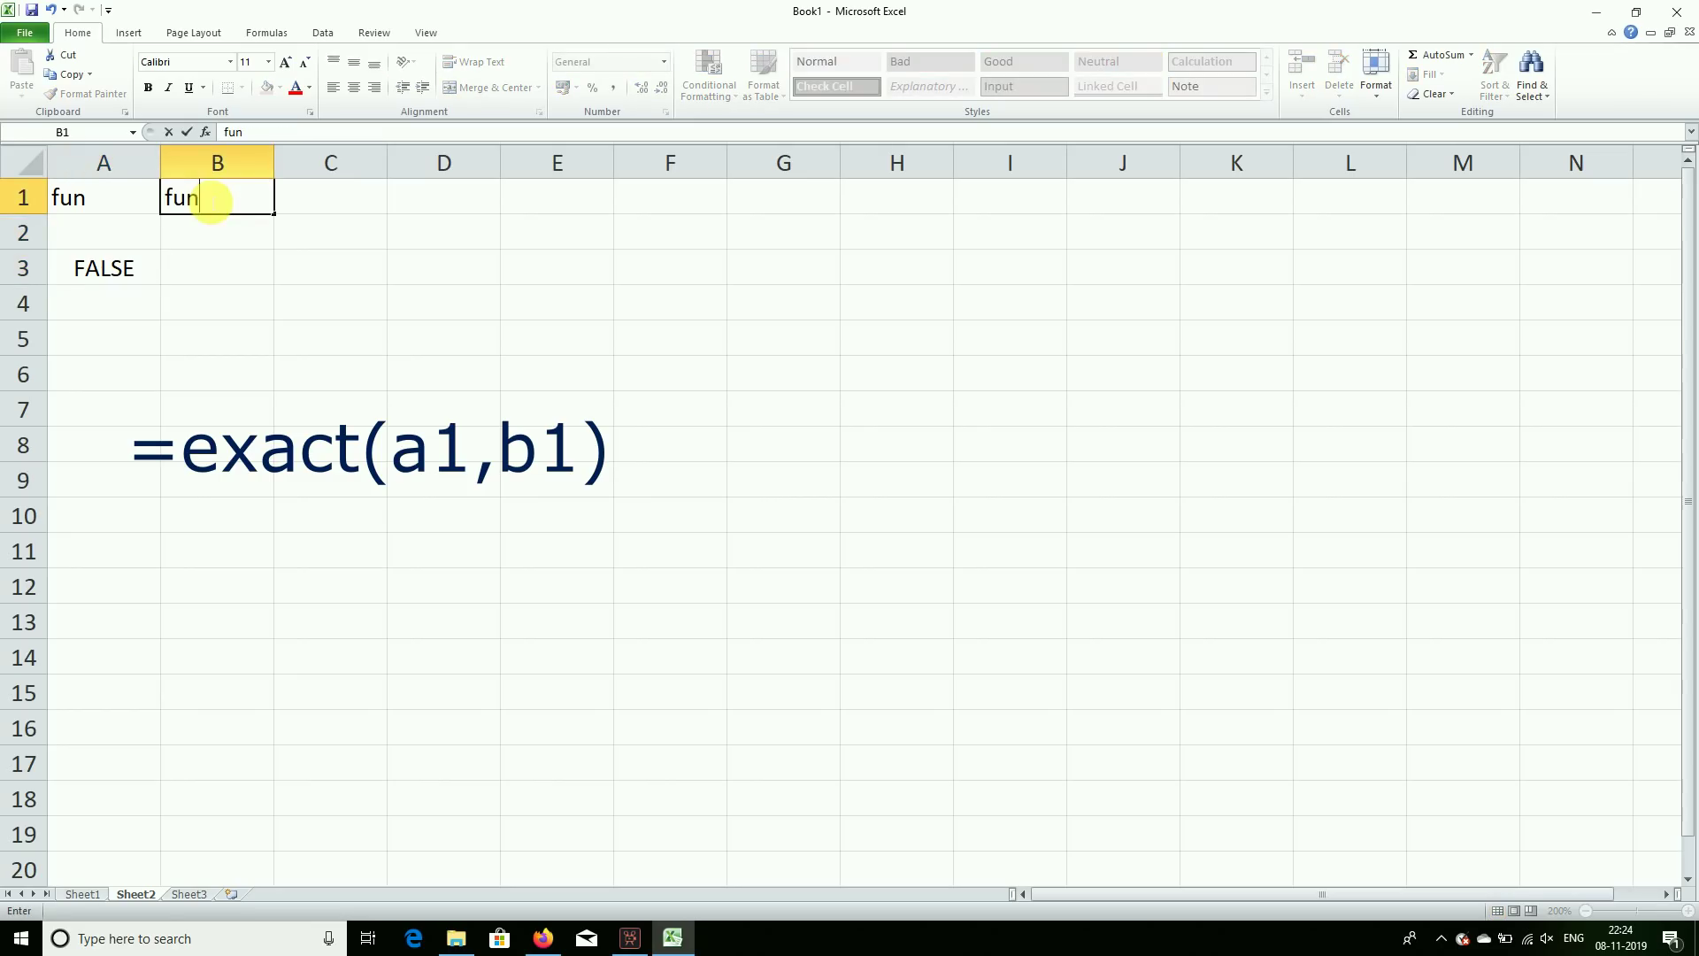
key(Return)
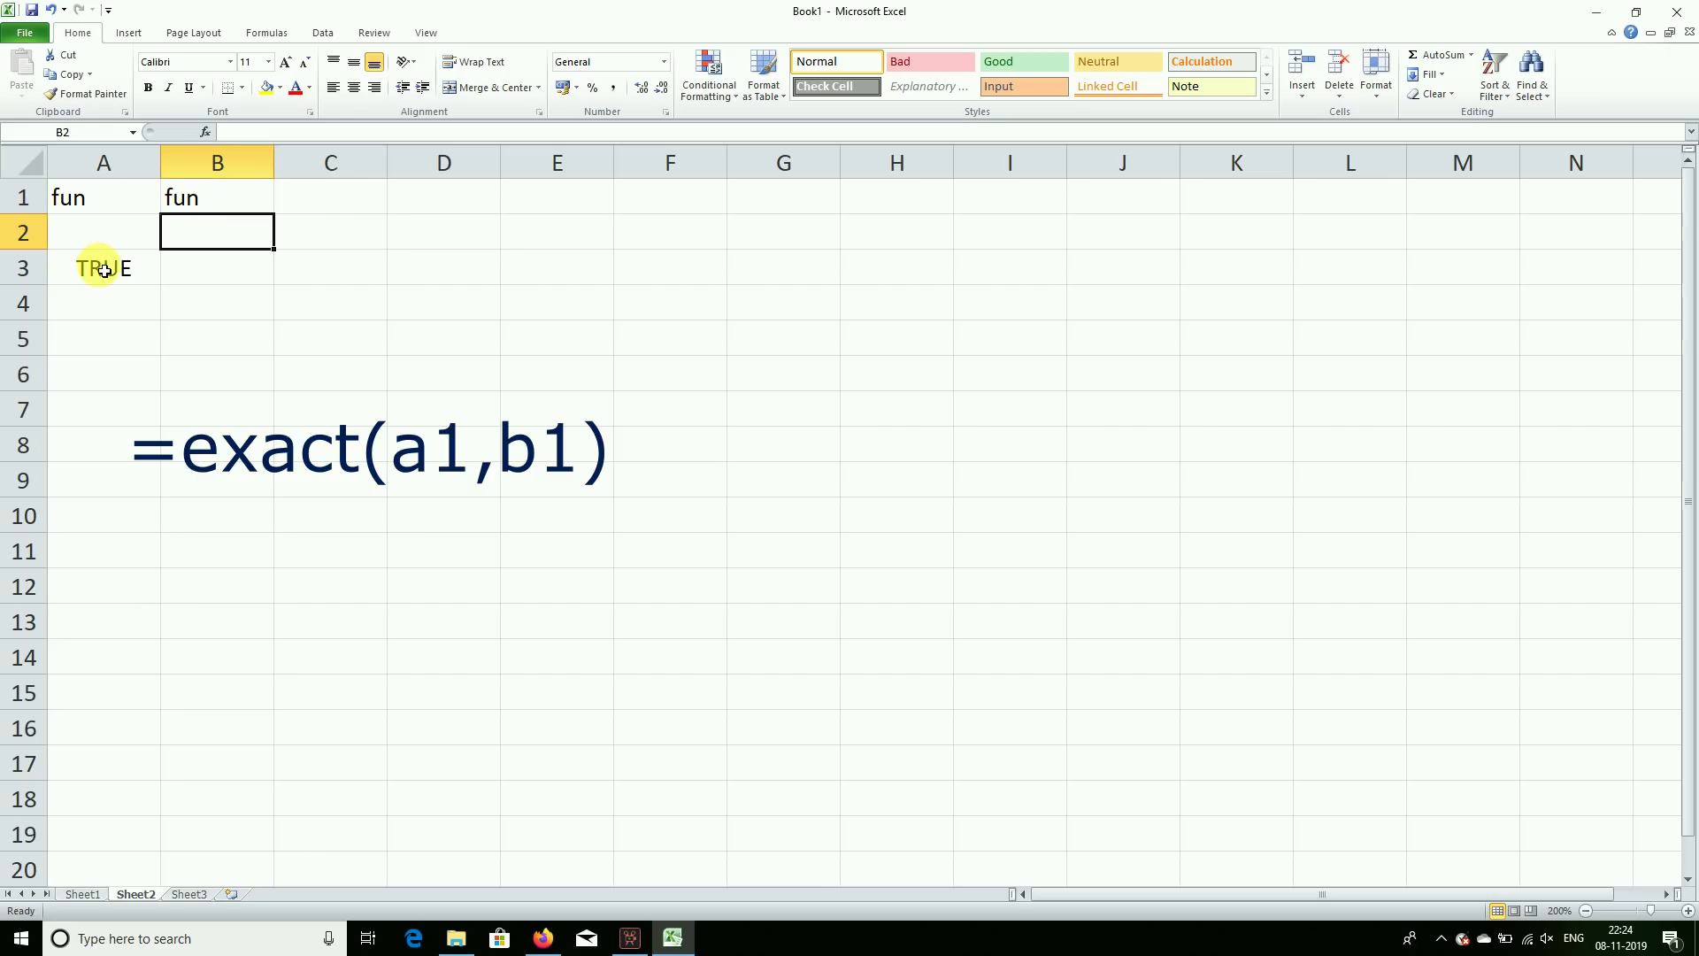
click(104, 271)
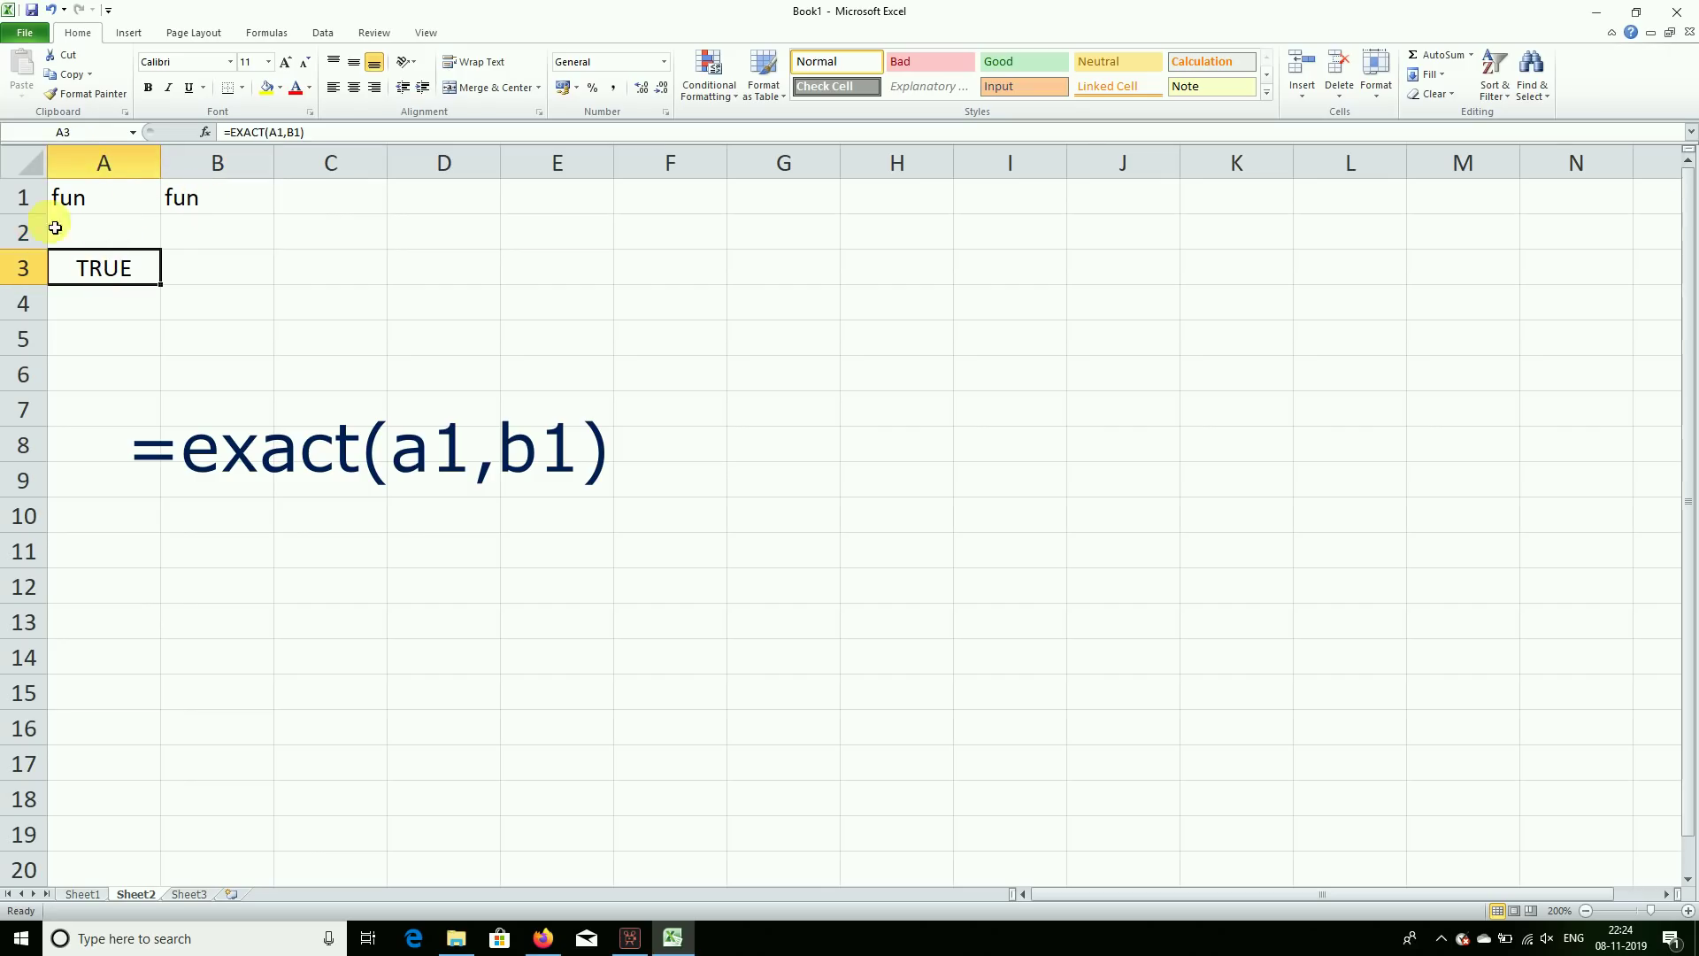
click(212, 202)
text(cin)
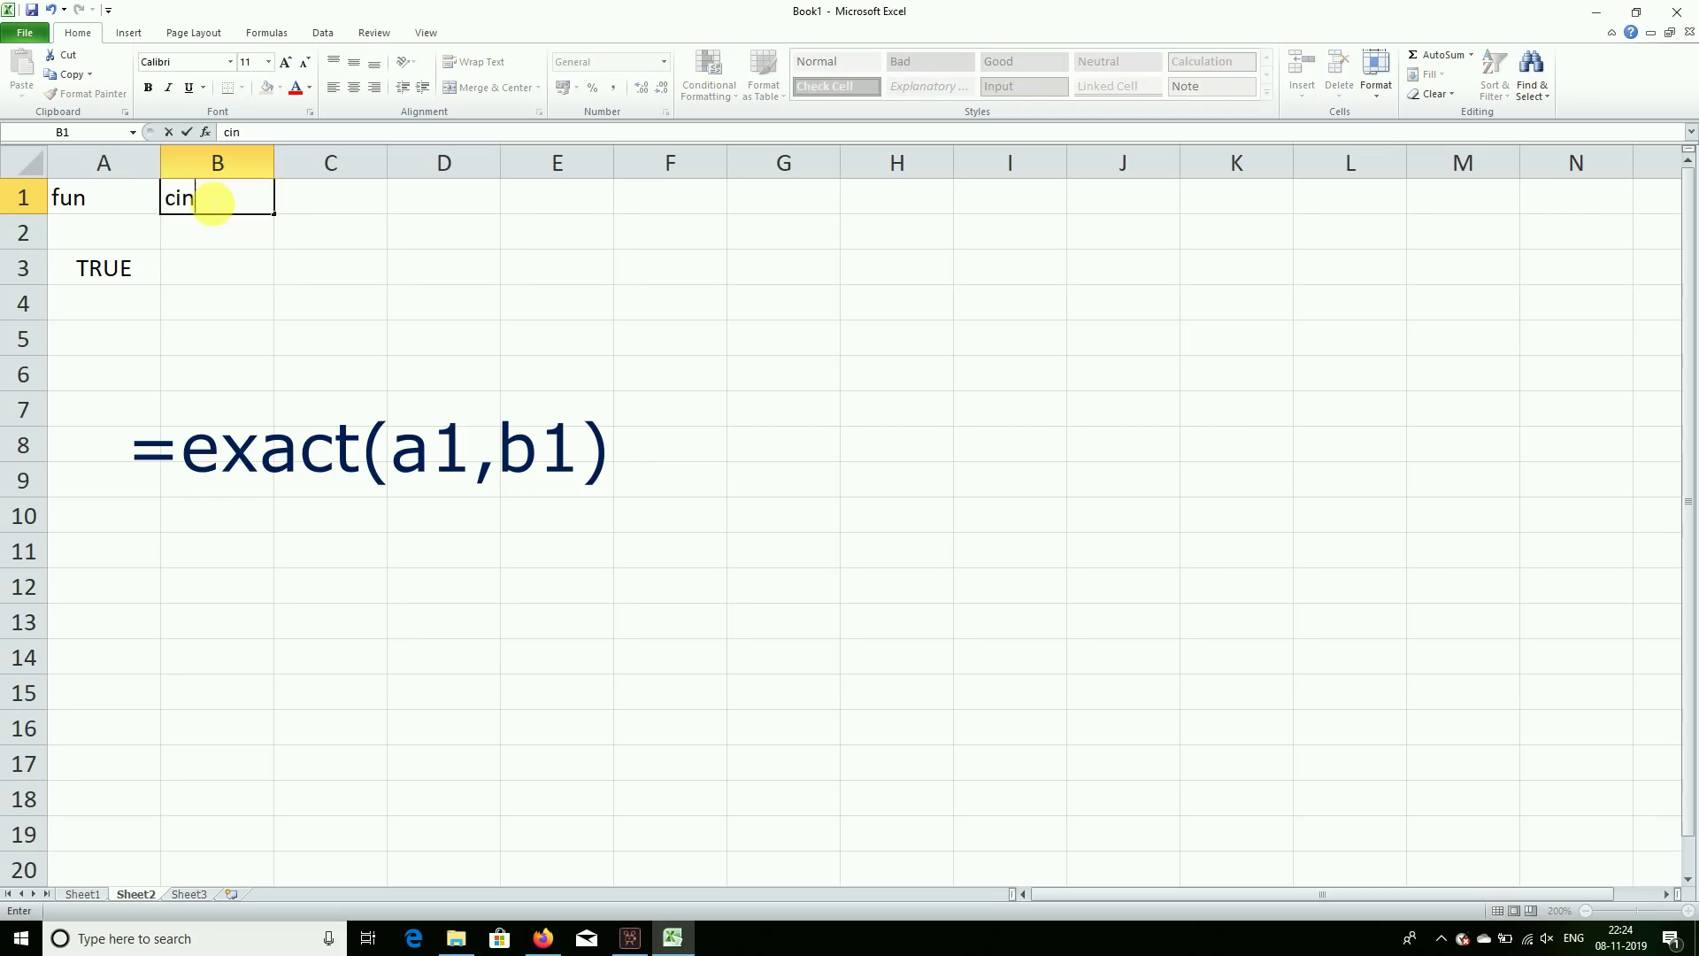
text(ema)
key(Return)
click(129, 269)
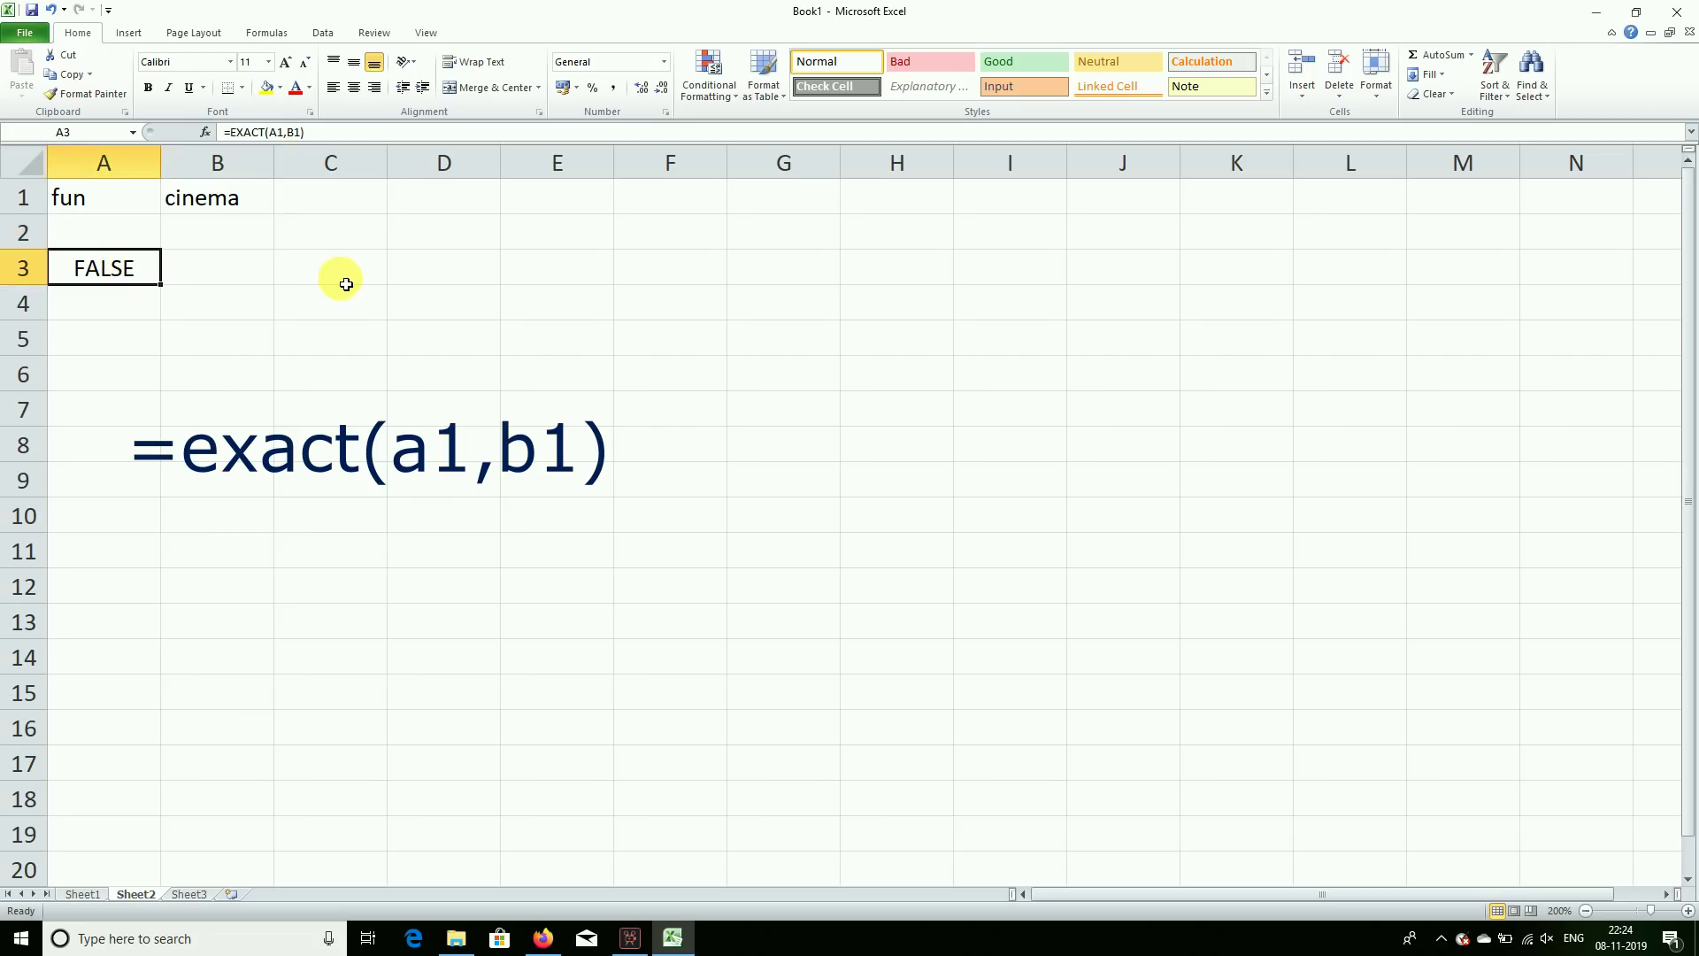
Enter =CONCATENATE(A1,B1) in D3, showing 'funcinema'.
click(449, 276)
click(60, 200)
click(179, 197)
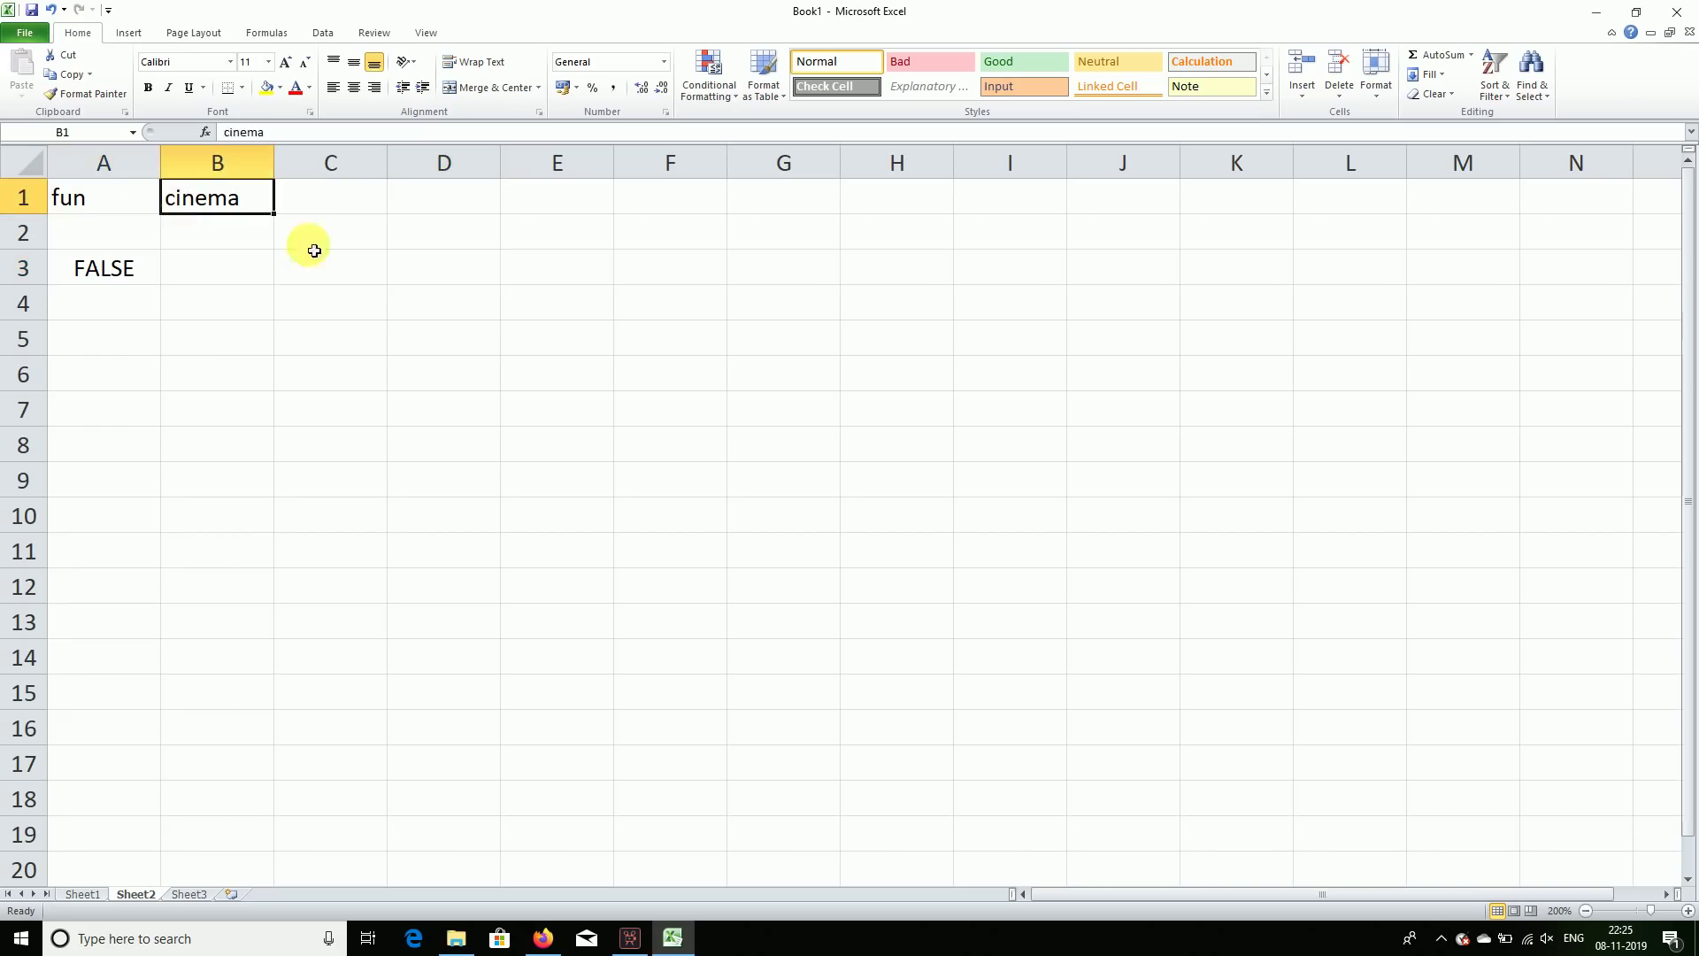
click(420, 269)
text(=conc)
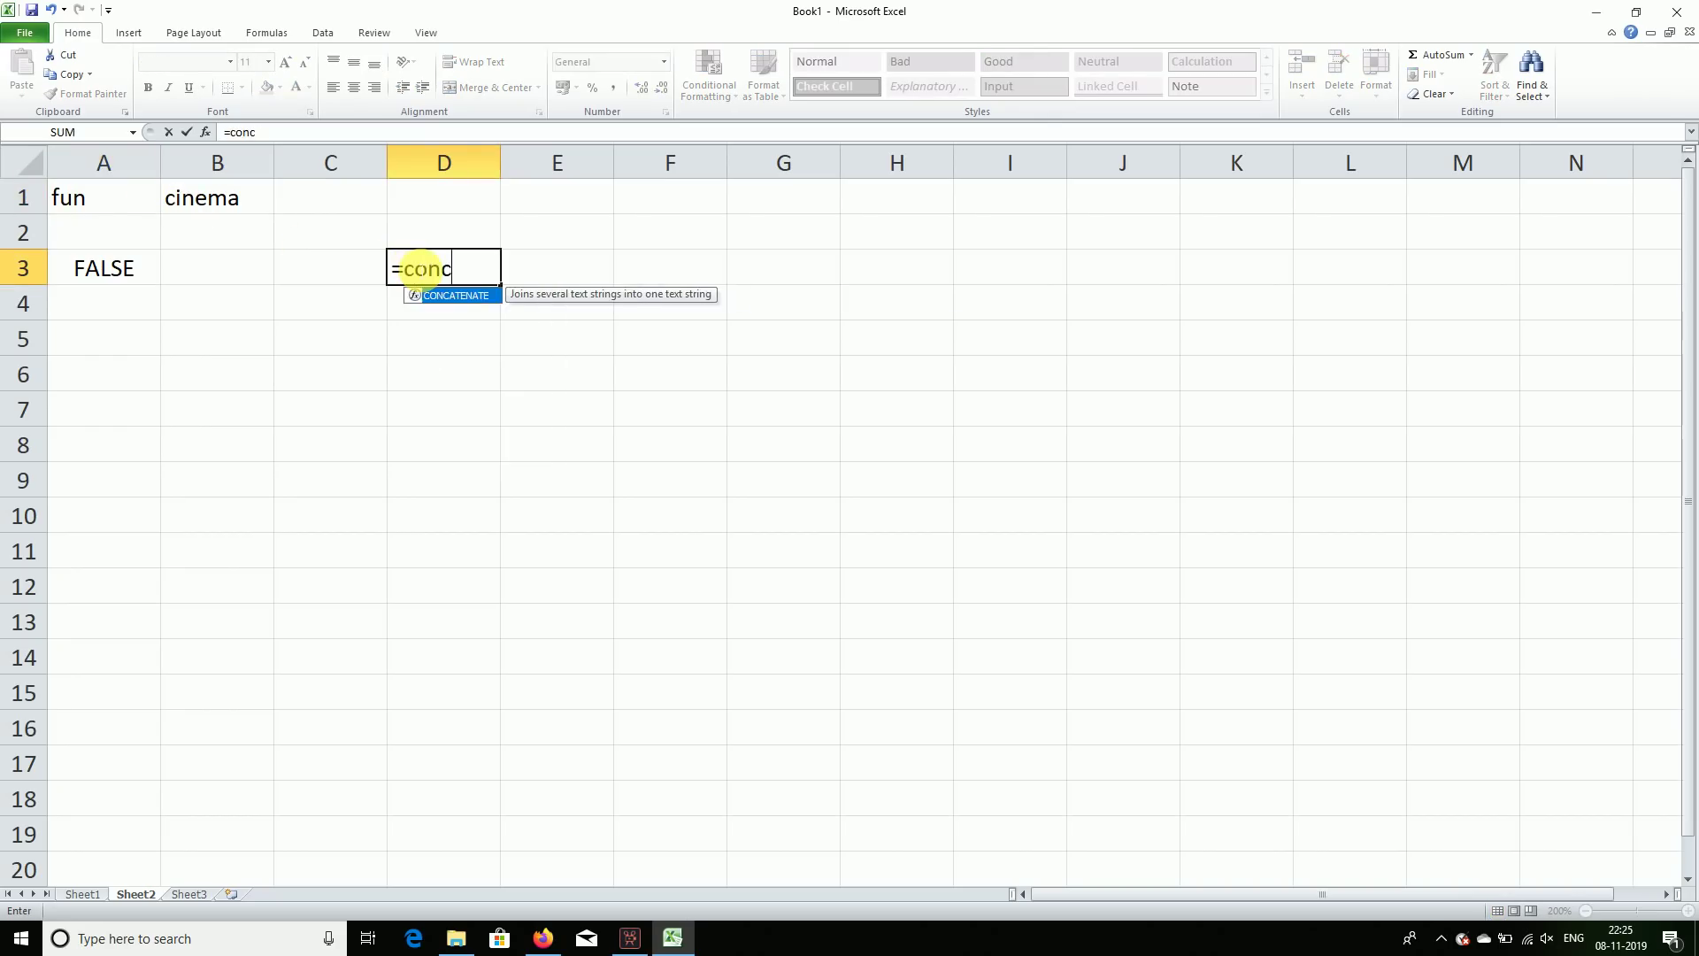
key(Tab)
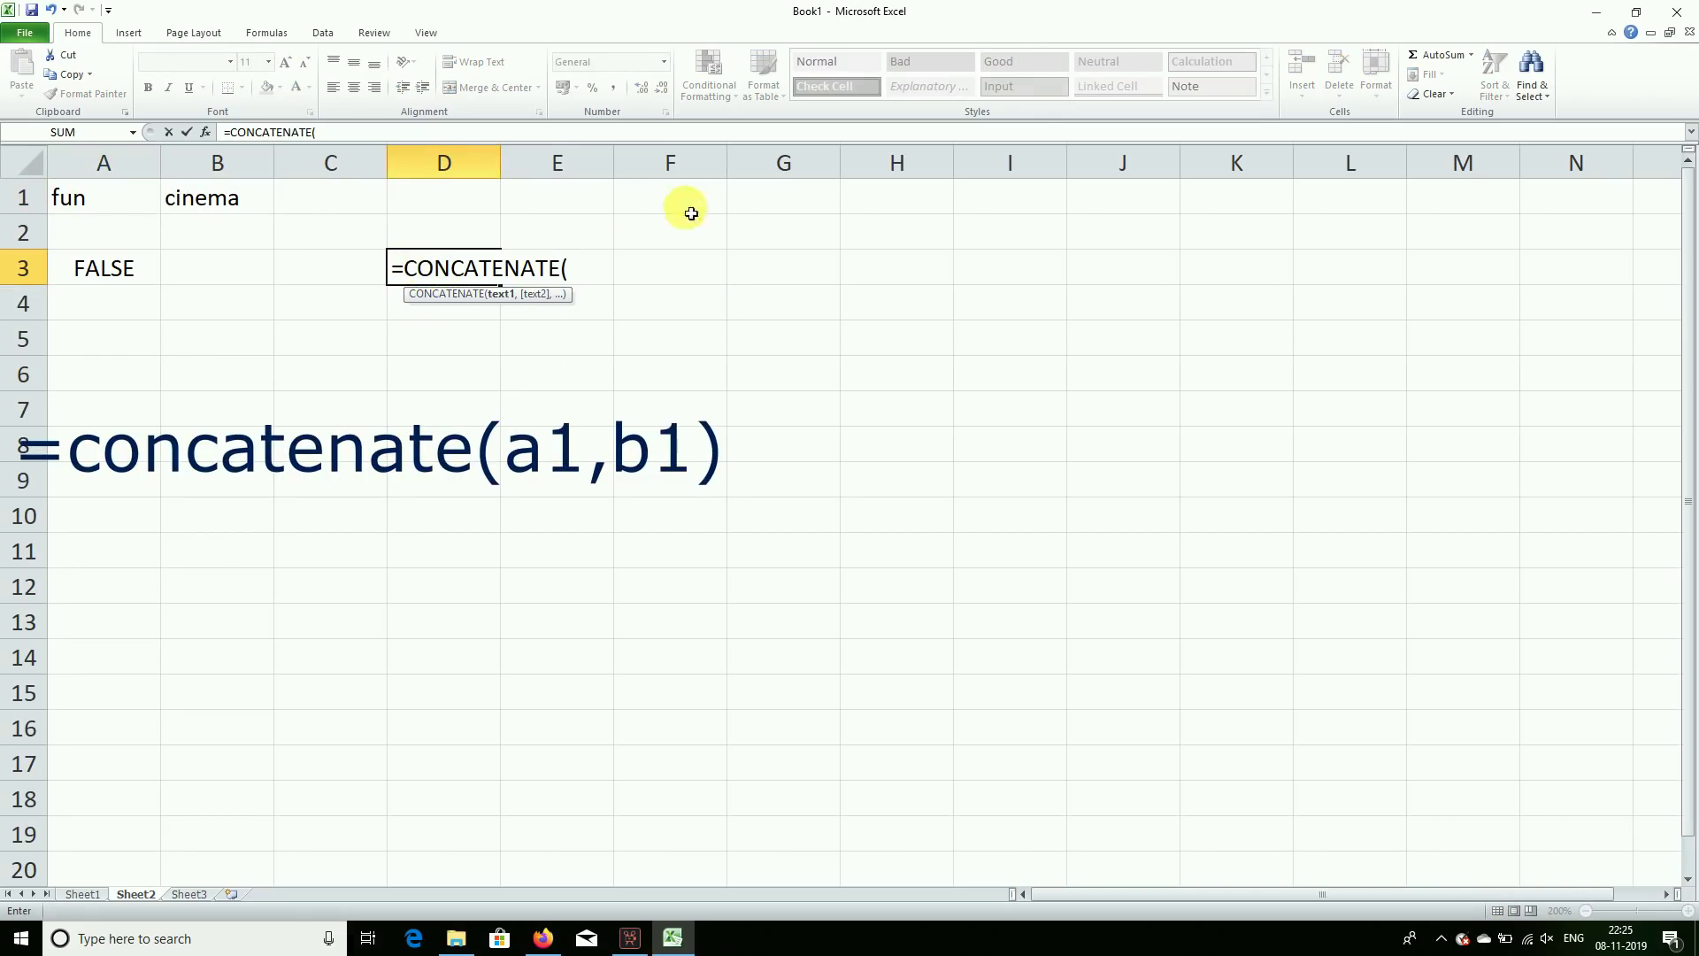
click(128, 203)
text(,)
click(190, 205)
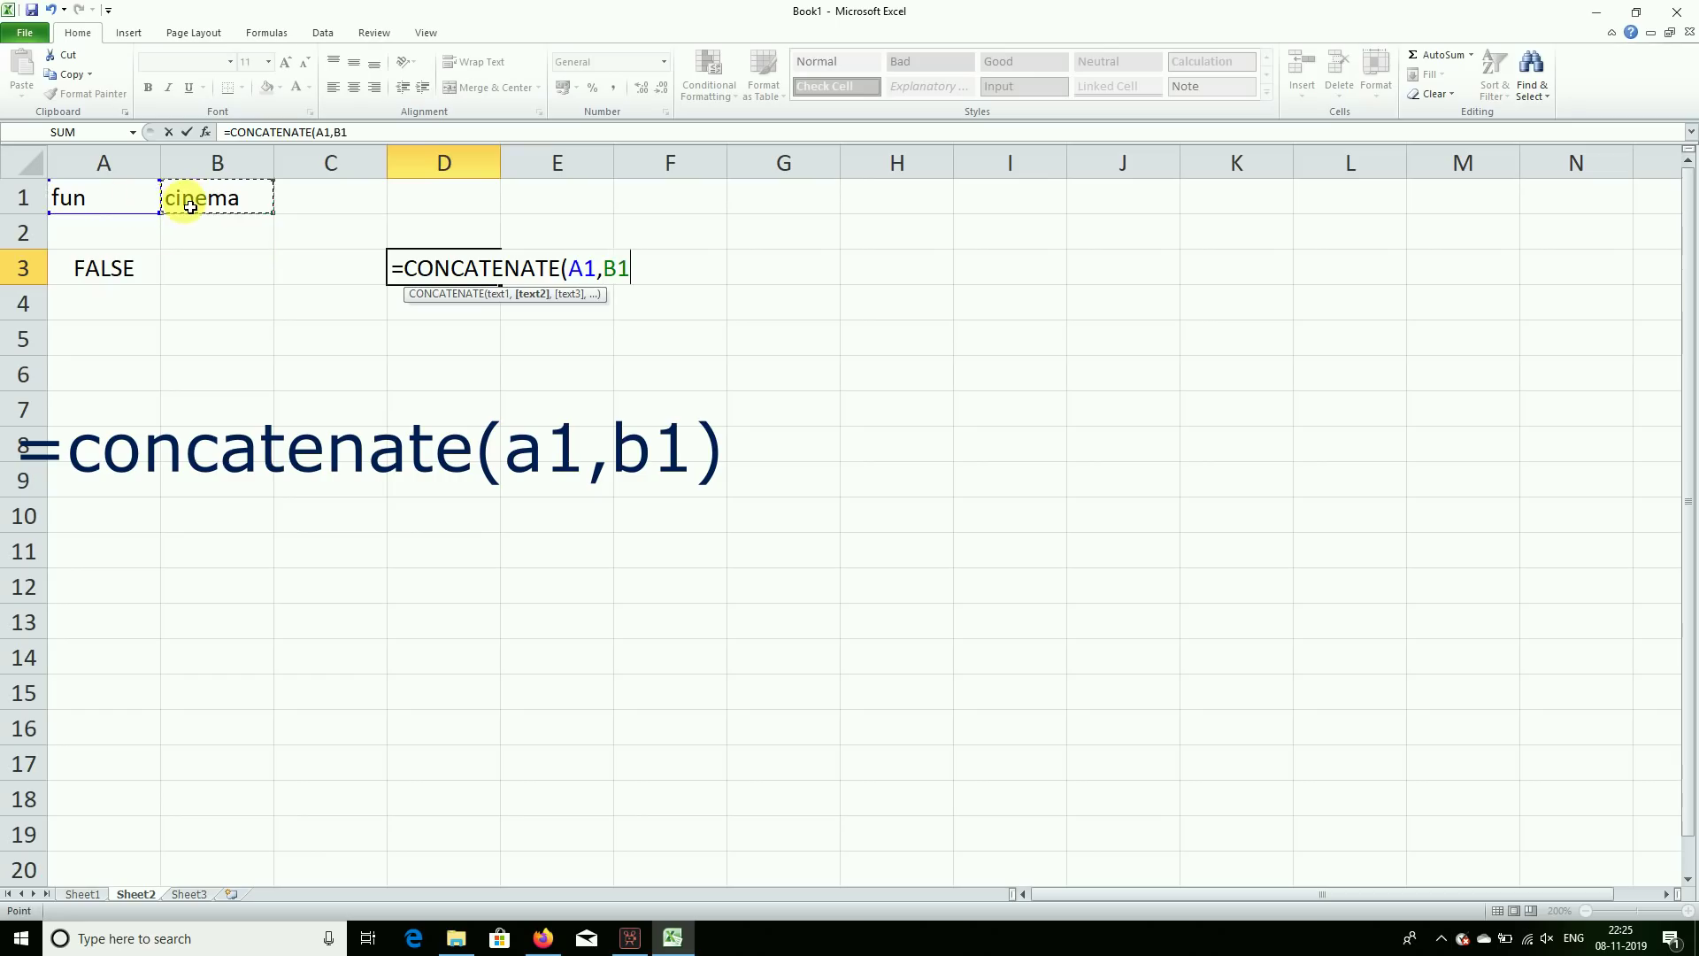
text())
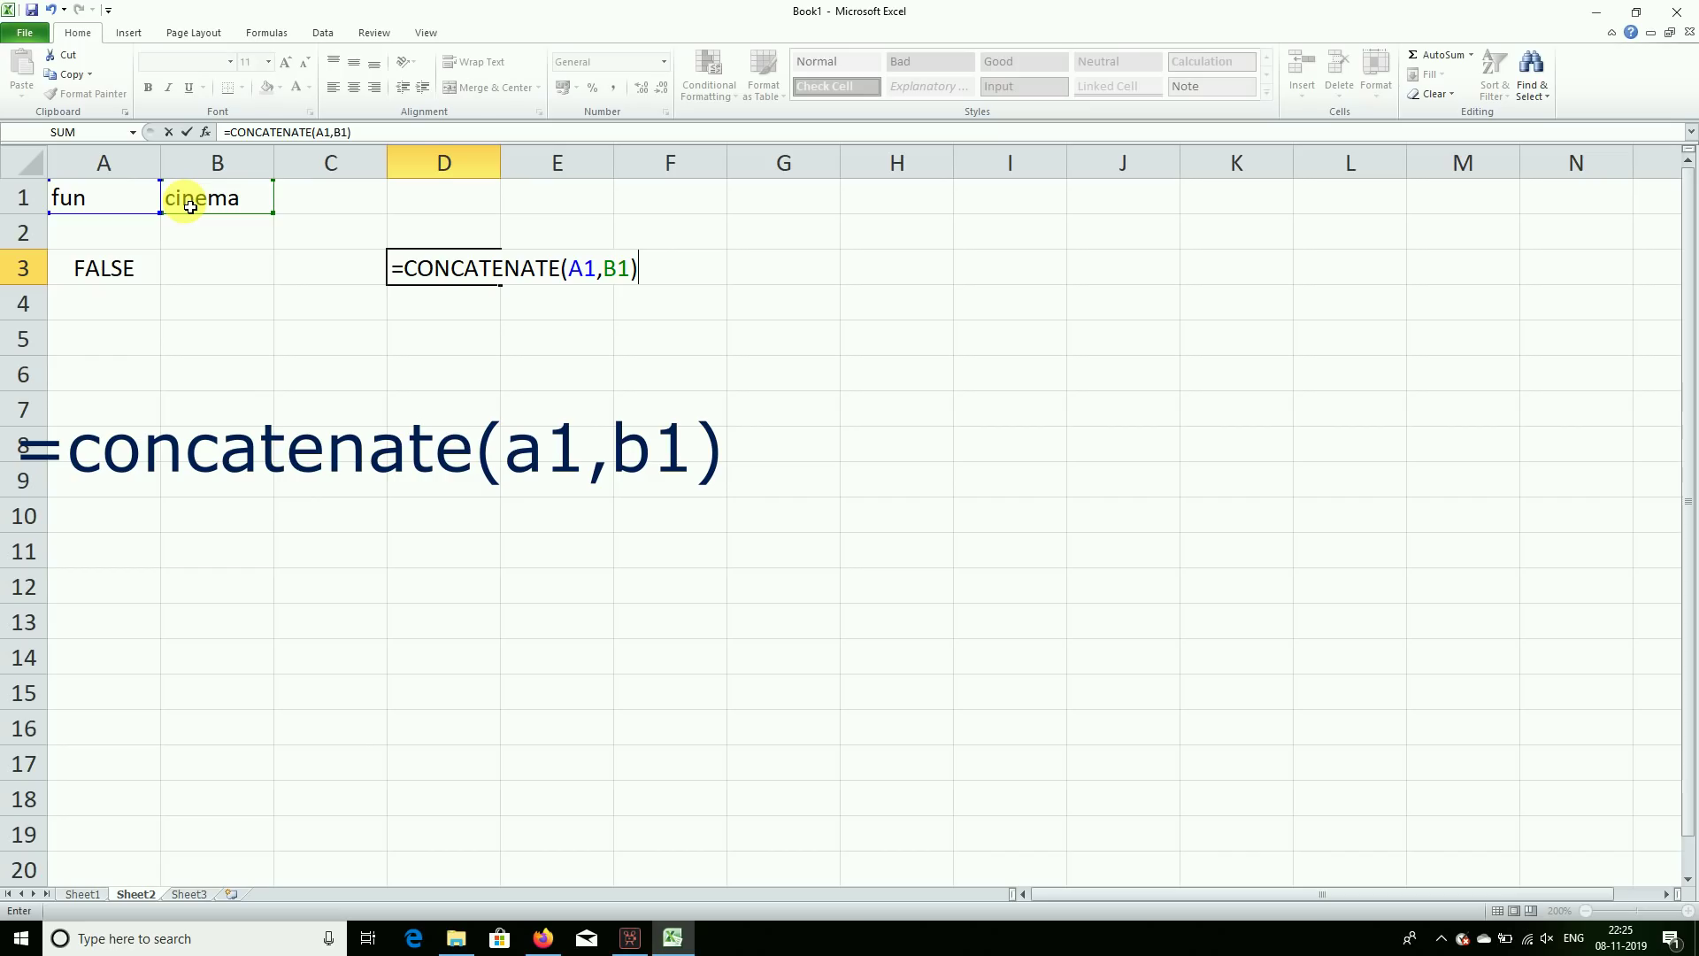
key(Return)
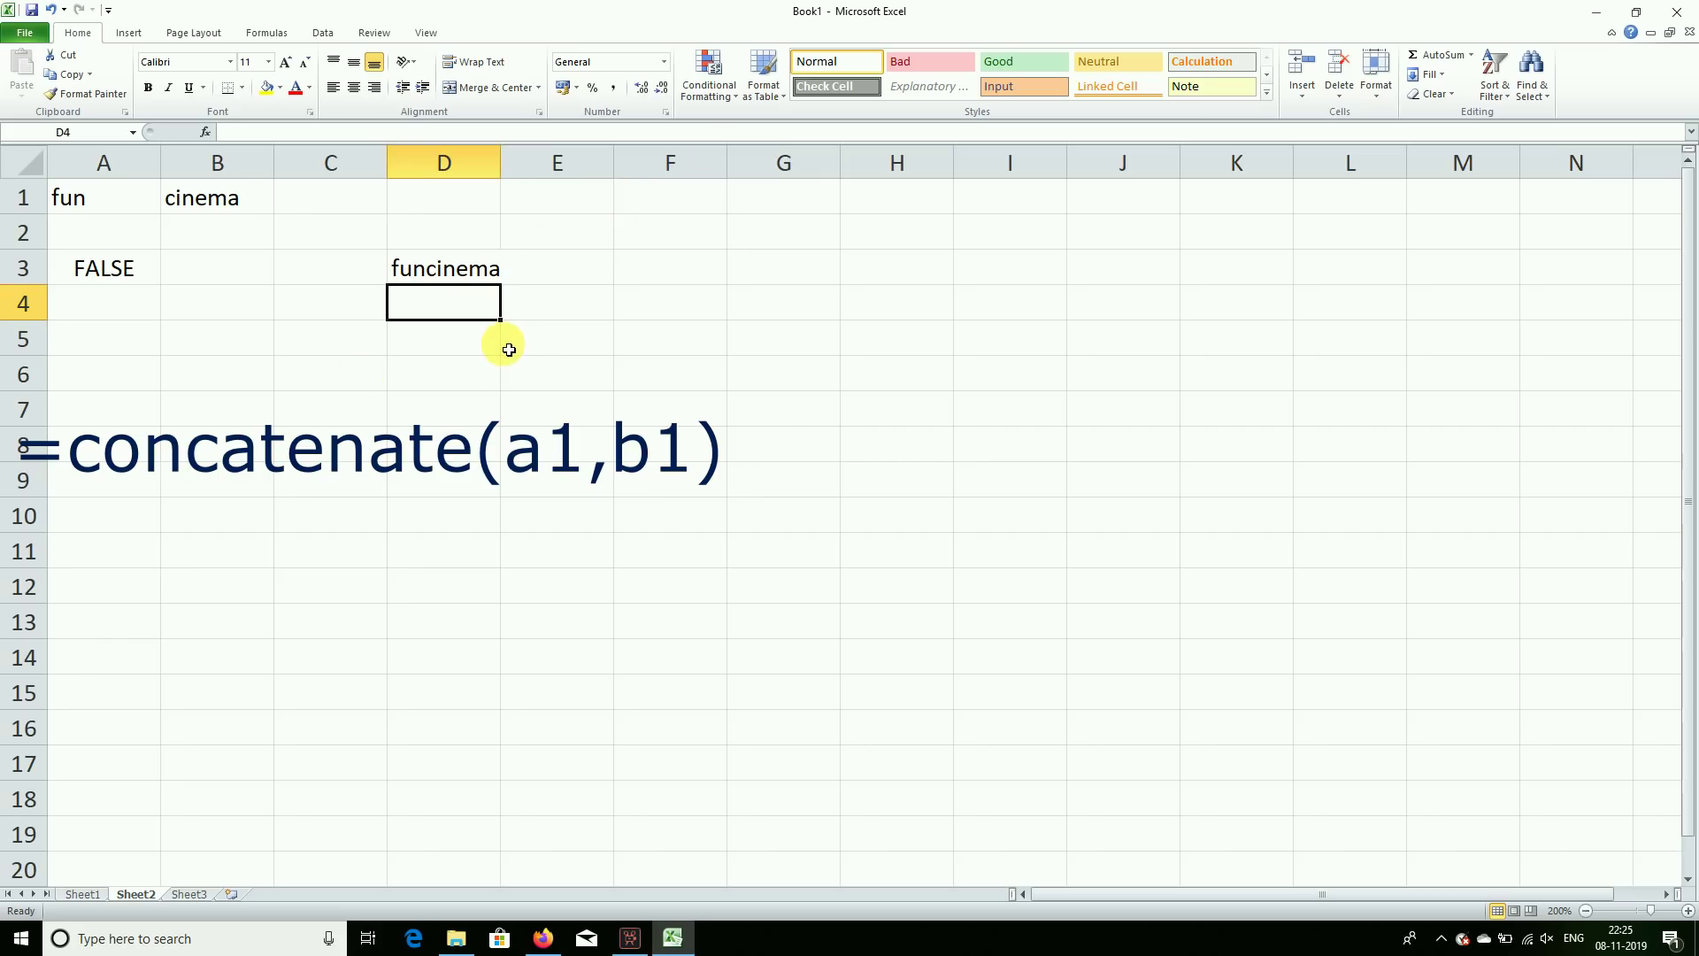
Revise the D3 formula to =CONCATENATE(A1," ",B1) so it shows 'fun cinema'.
click(477, 278)
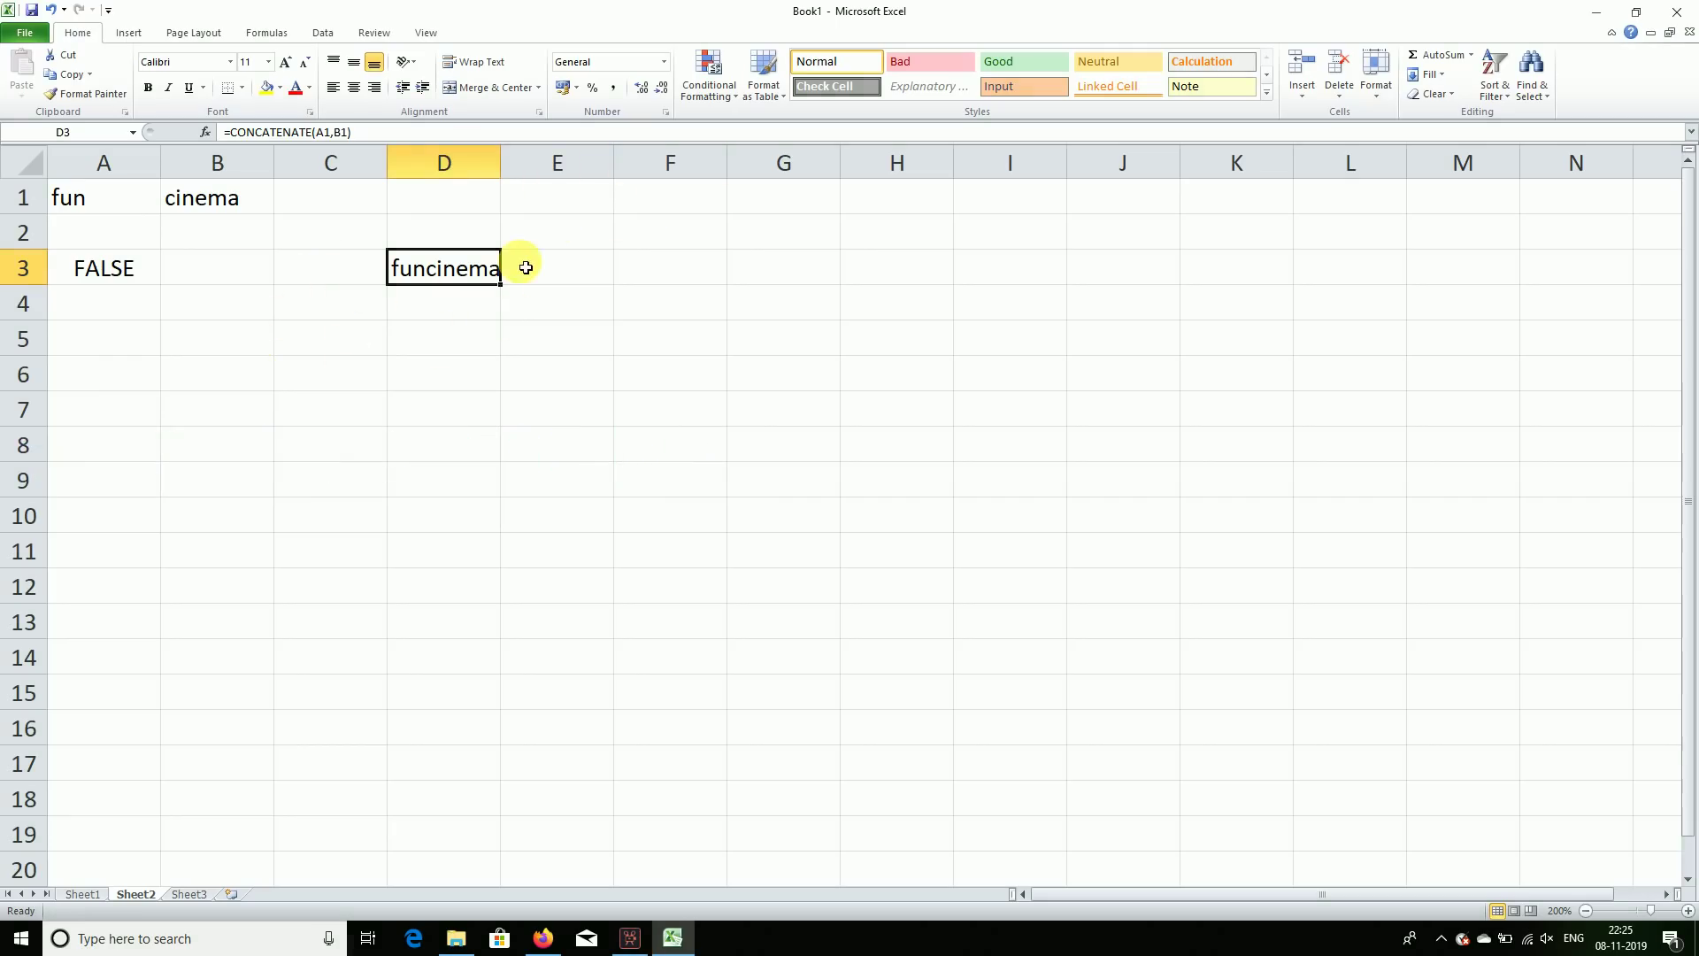
click(333, 131)
key(Right)
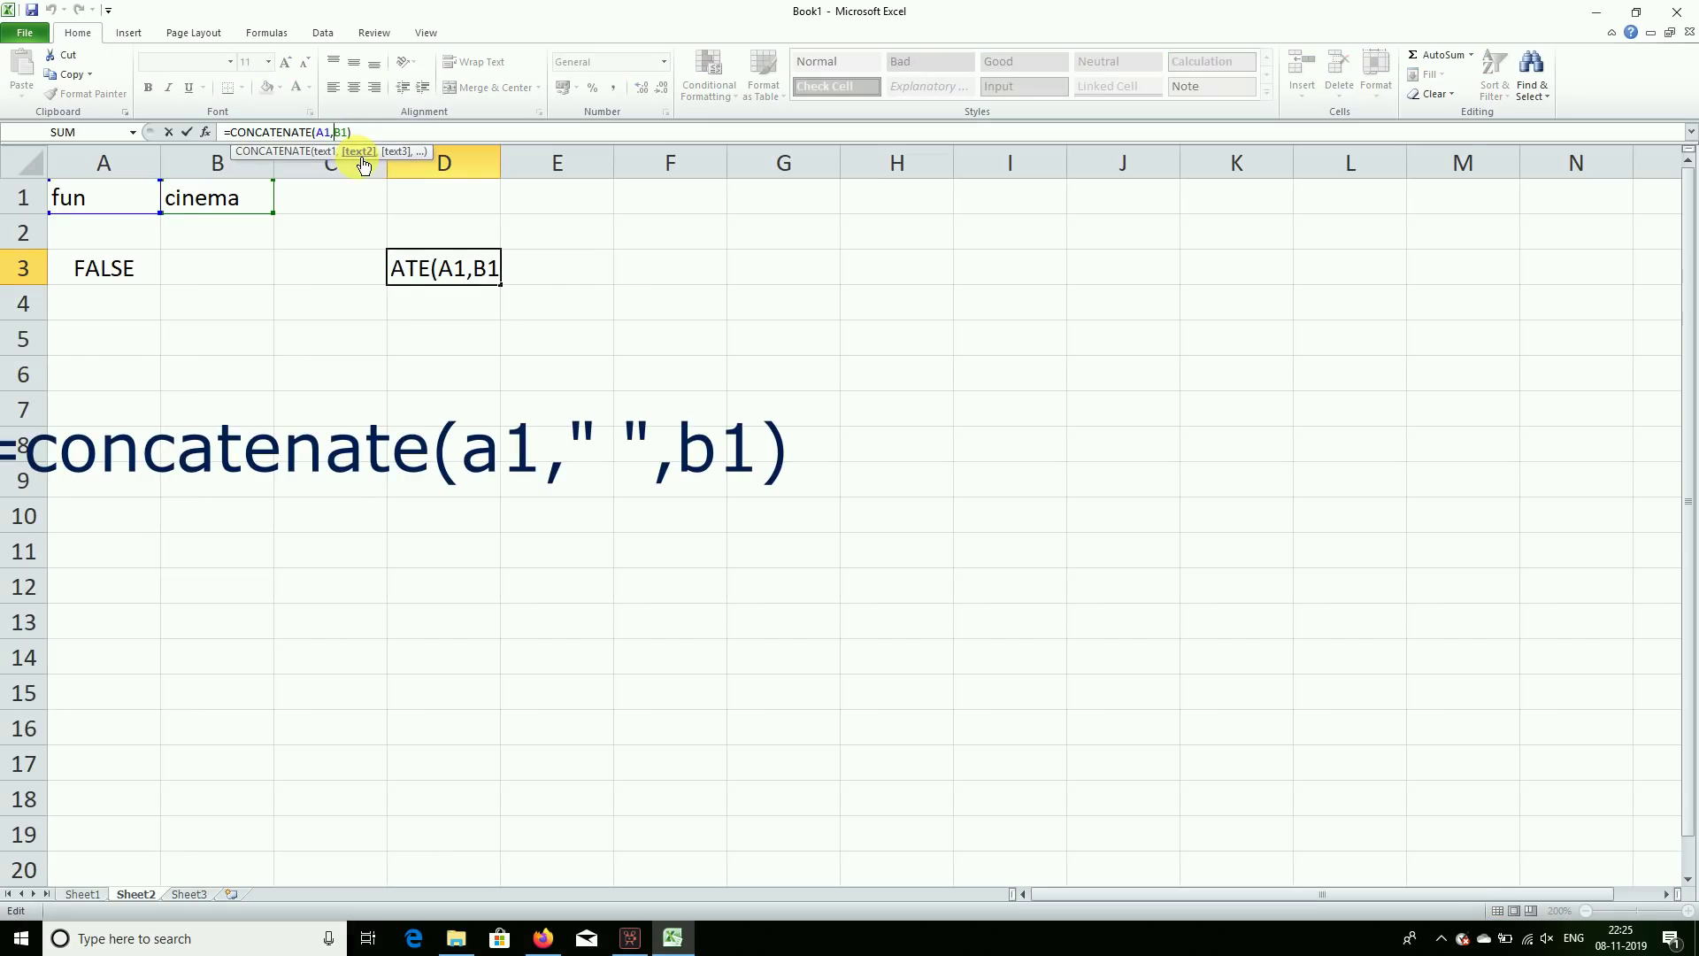
text(" ")
text(,)
key(Return)
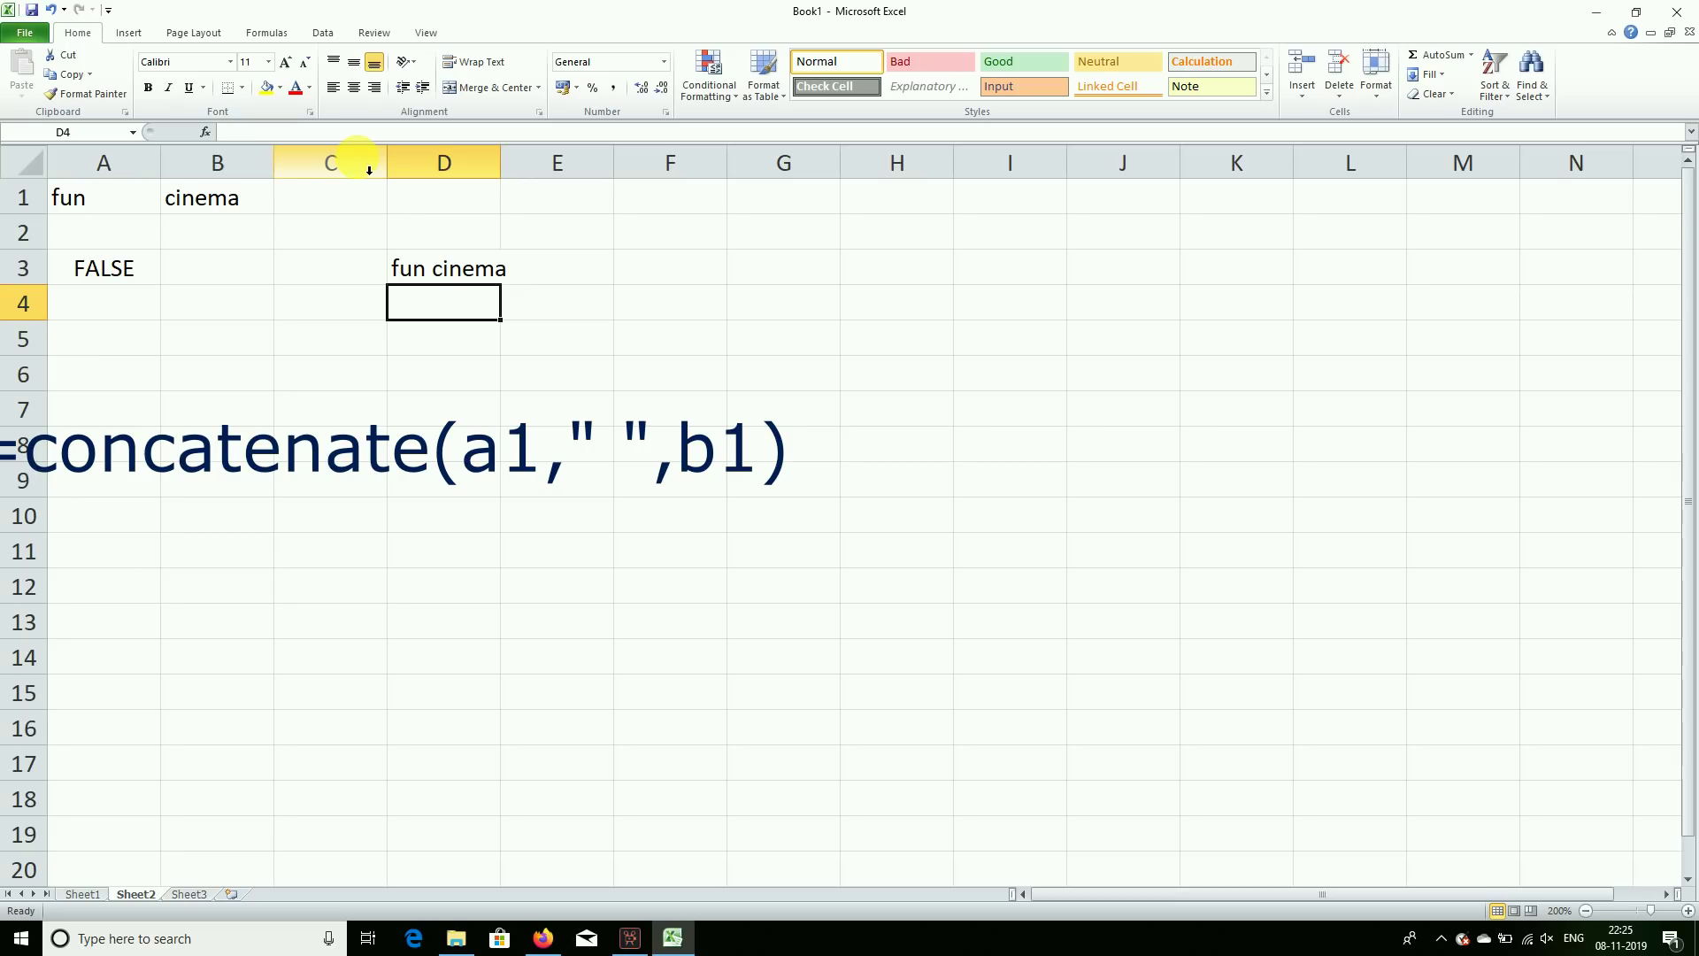
Enter =LEN(B1) in C9 to count the 6 characters of 'cinema'.
click(249, 455)
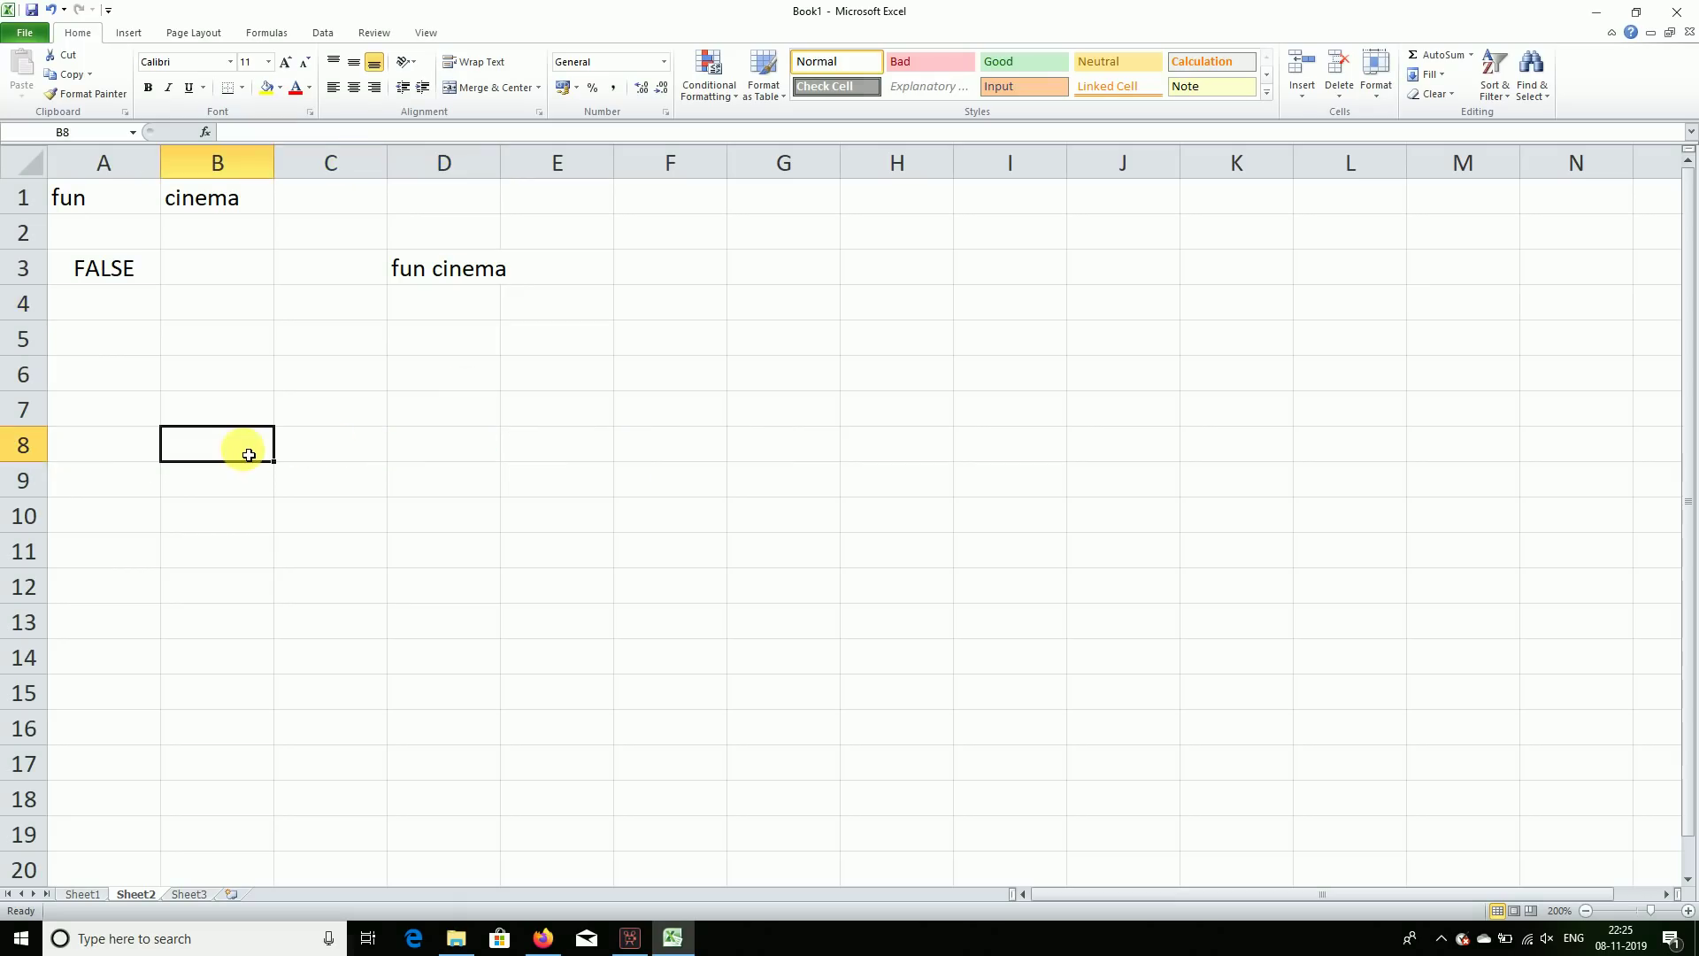
click(333, 481)
text(=)
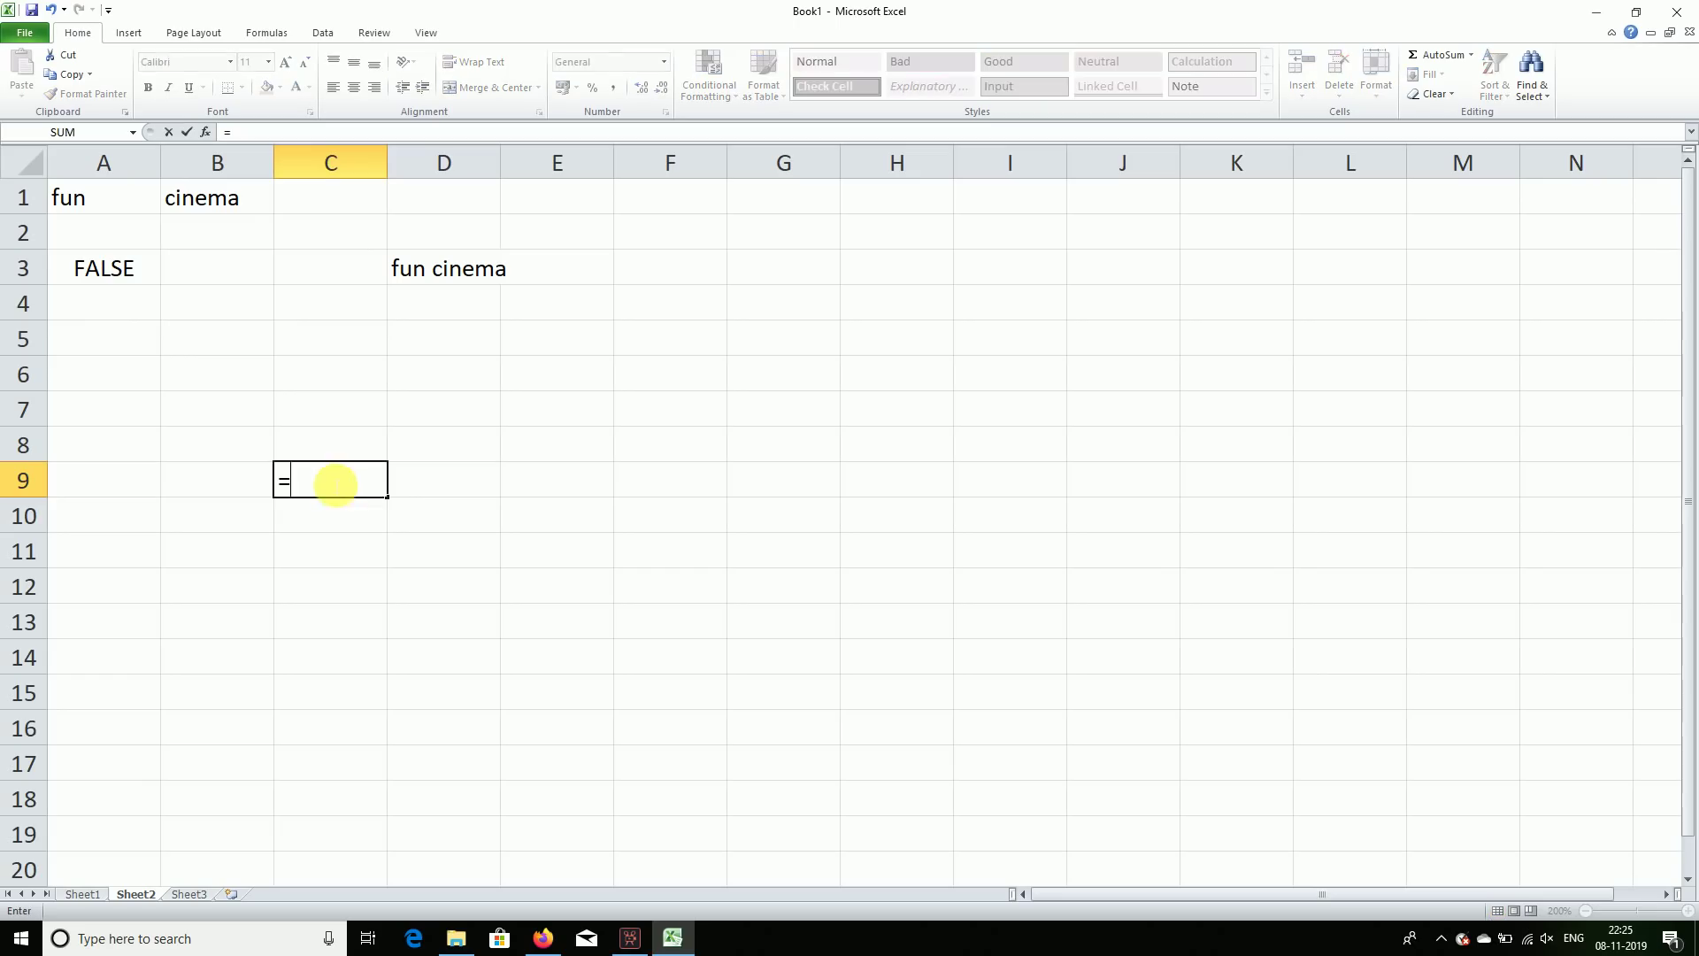
text(len()
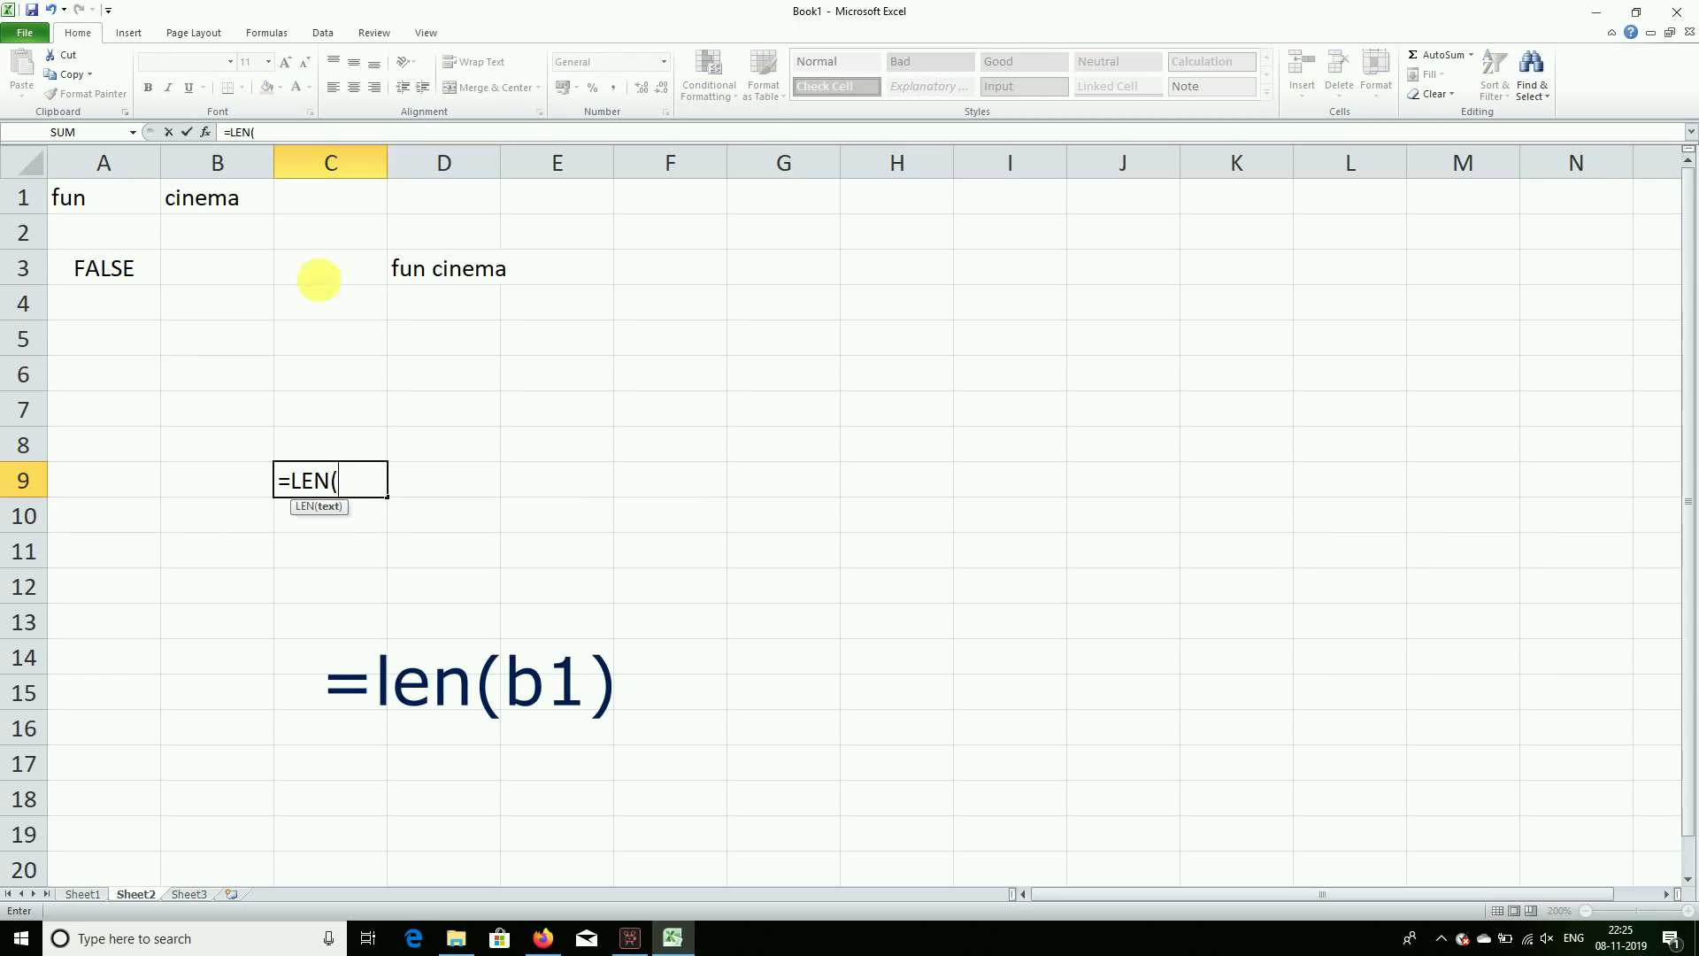
click(221, 202)
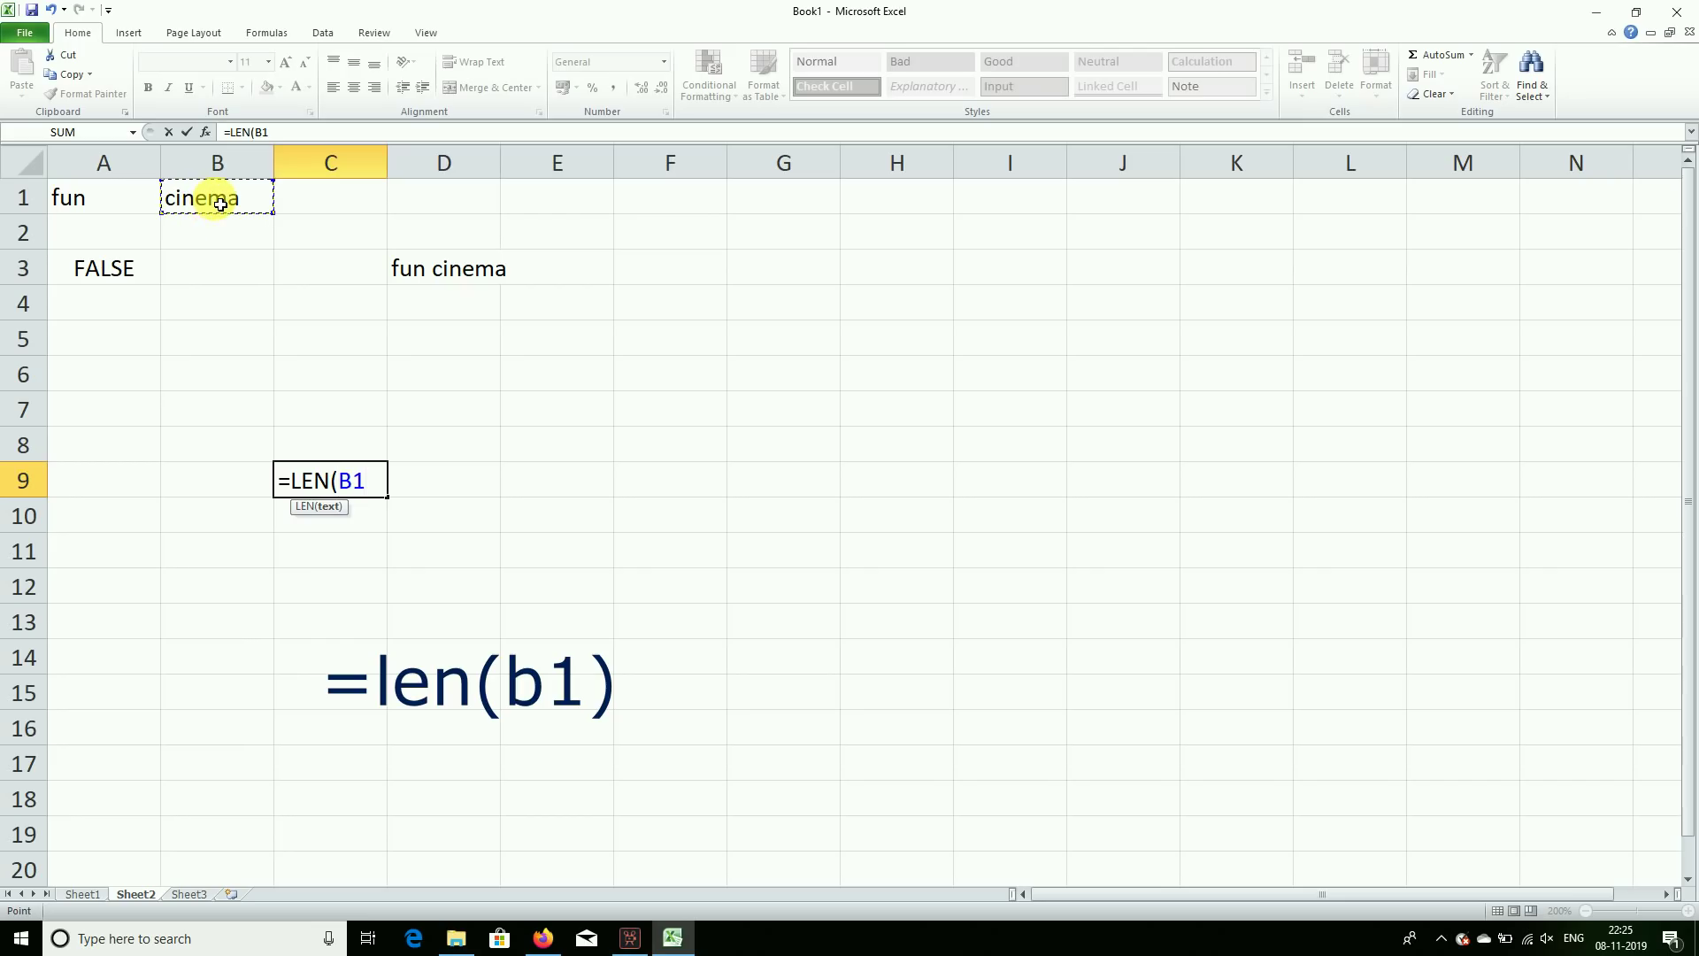
text())
key(Return)
key(Return)
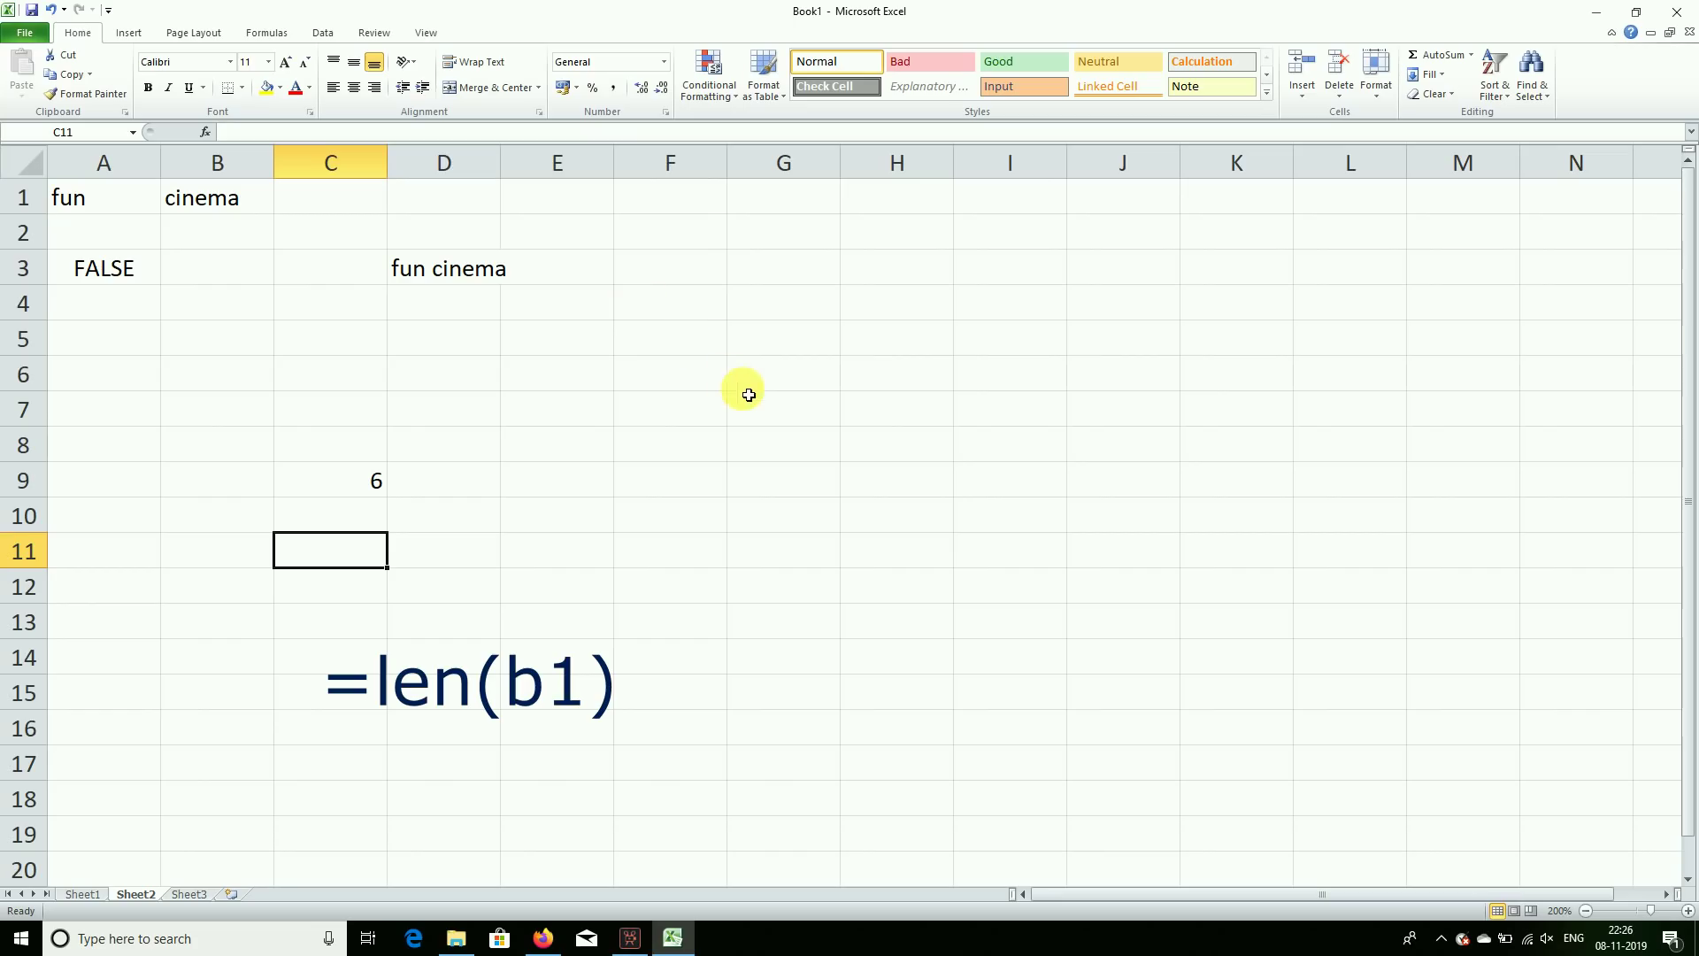
click(761, 393)
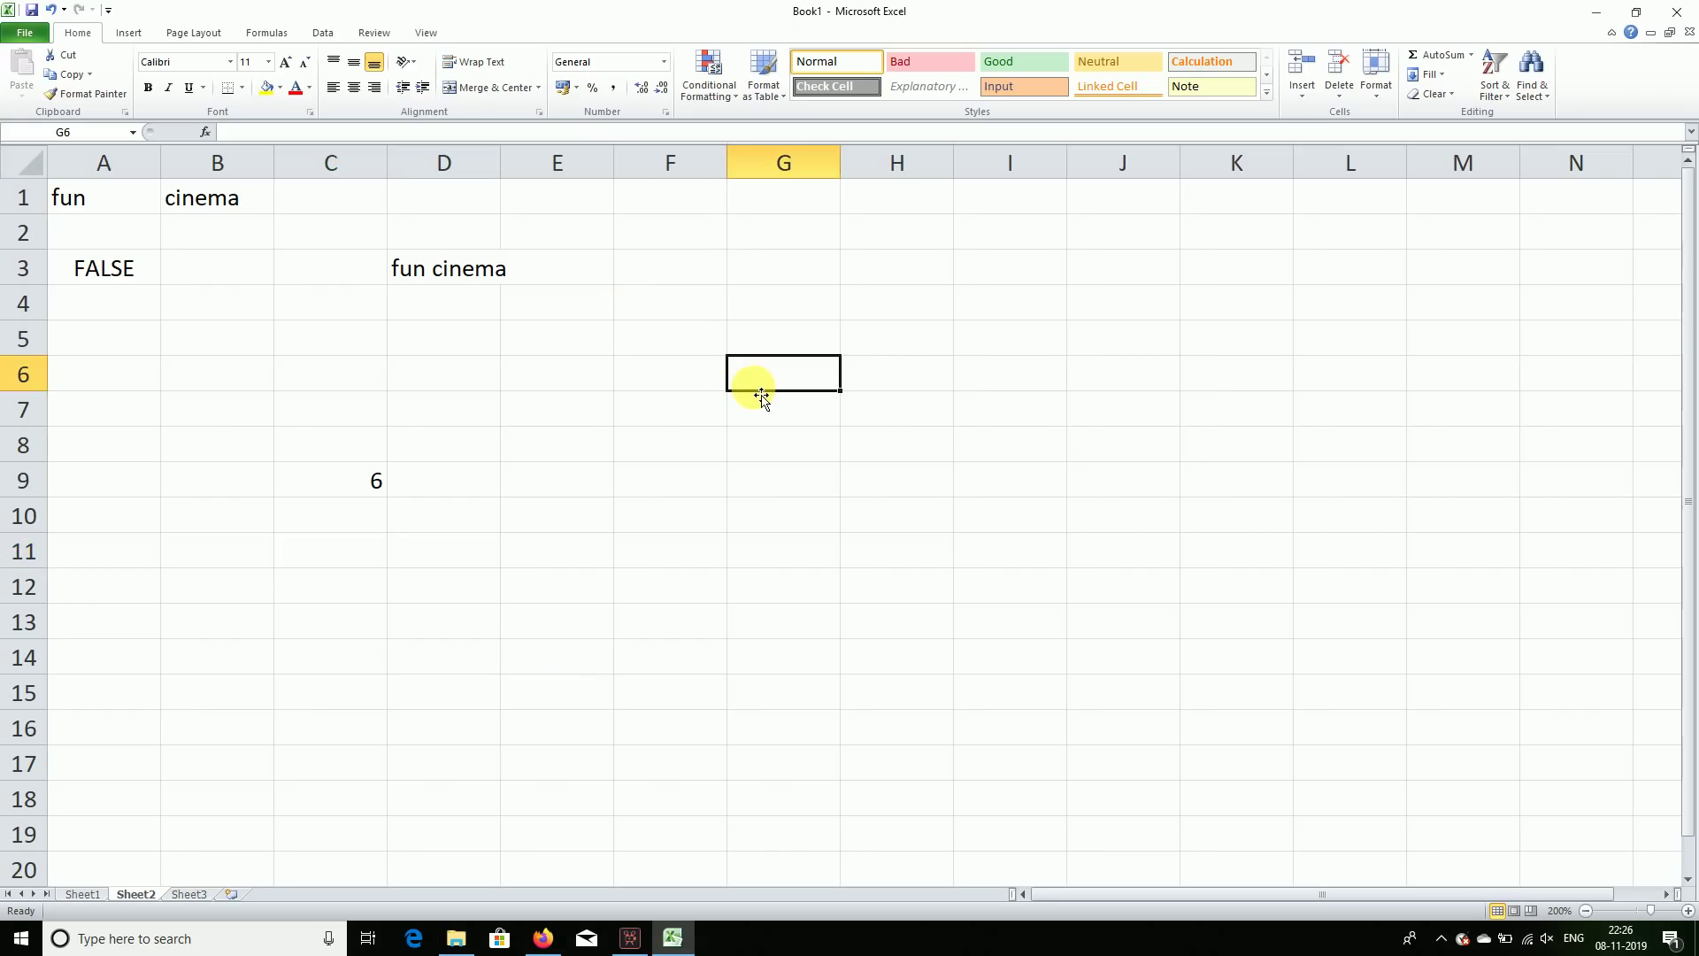
Enter =RAND() in G6 and =RANDBETWEEN(1,100) in G11, then recalculate with F9.
text(=ra)
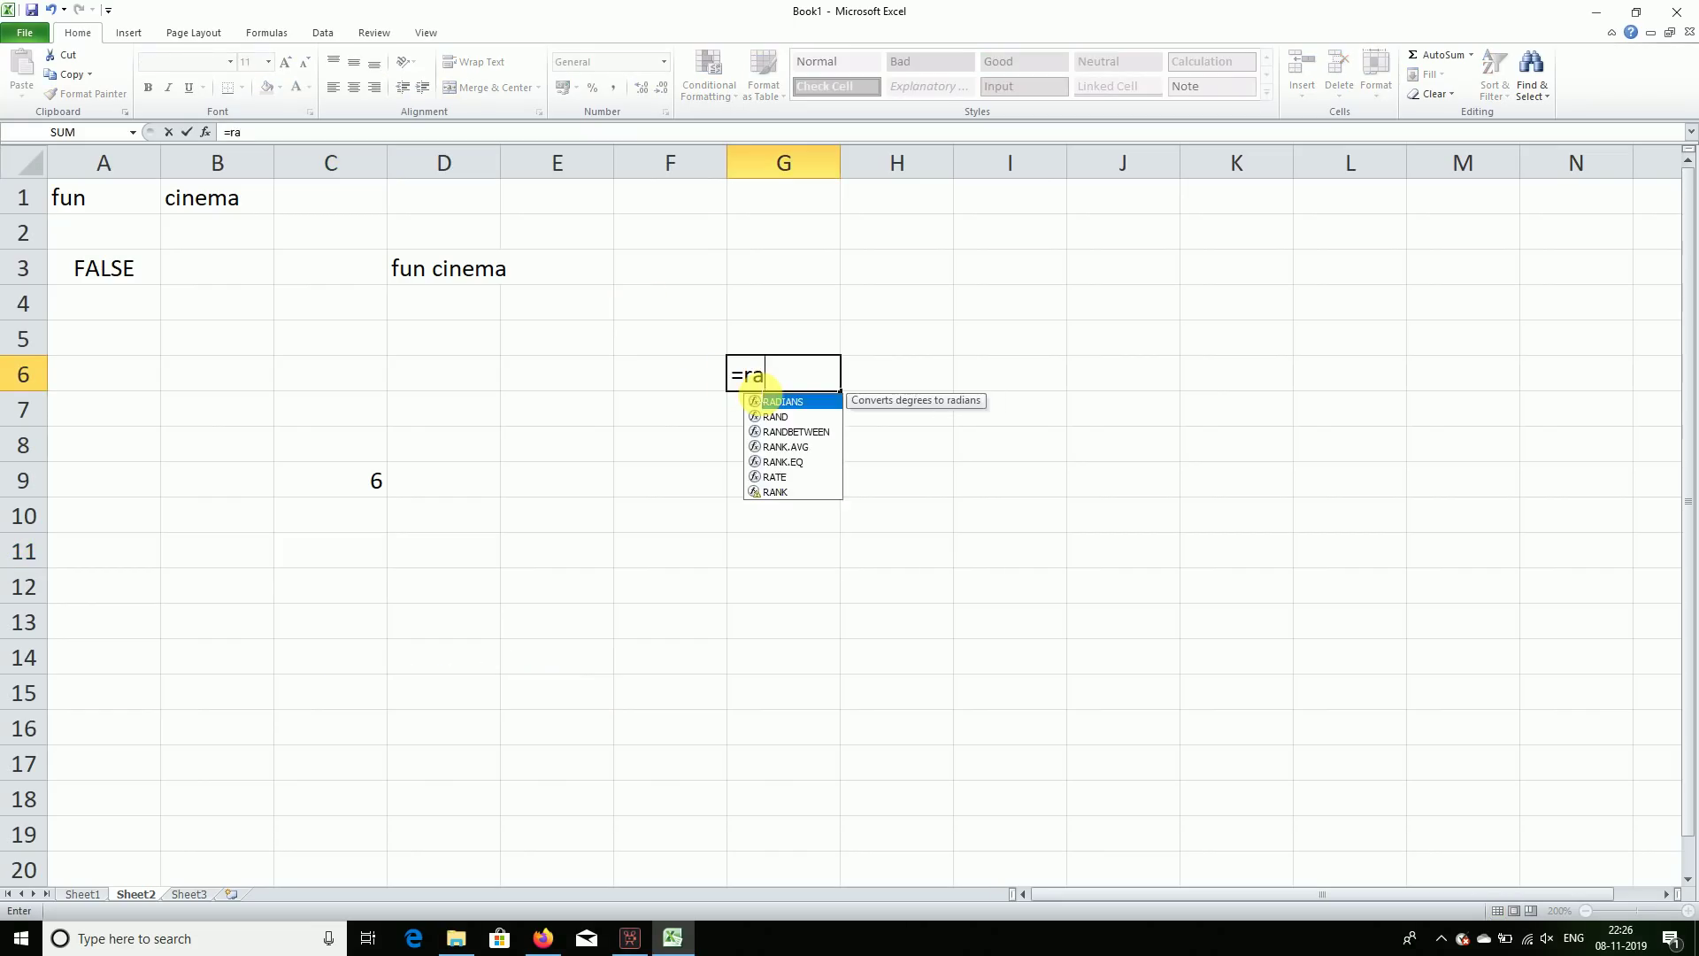
text(nd())
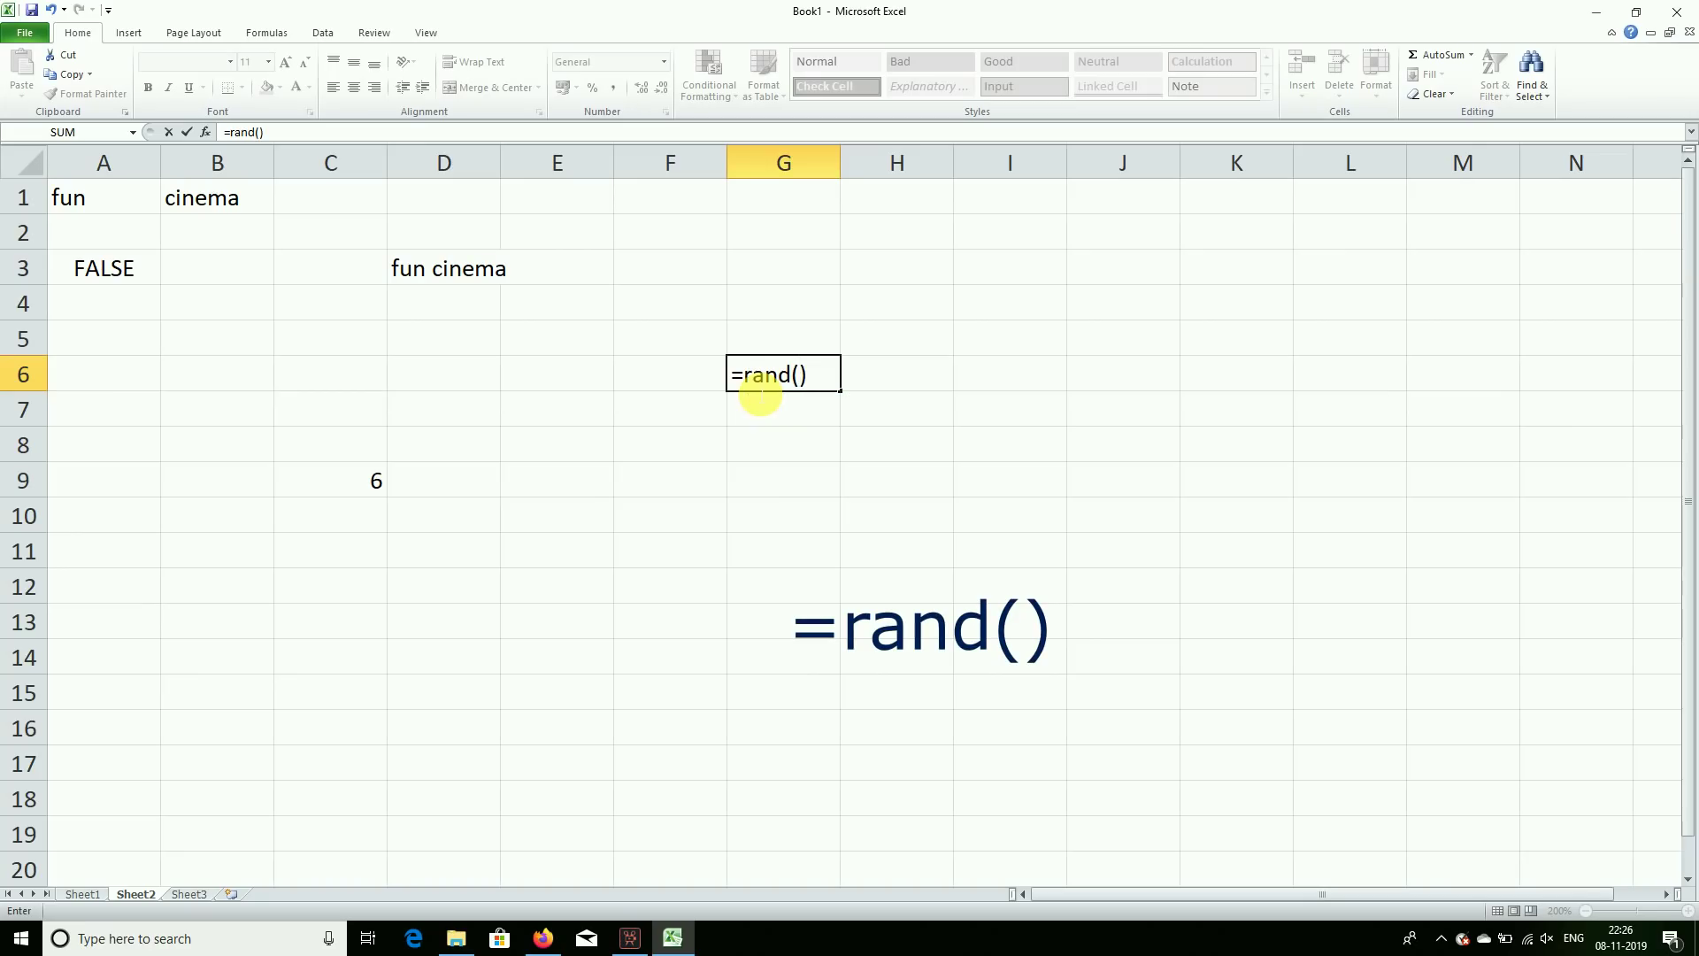
key(Return)
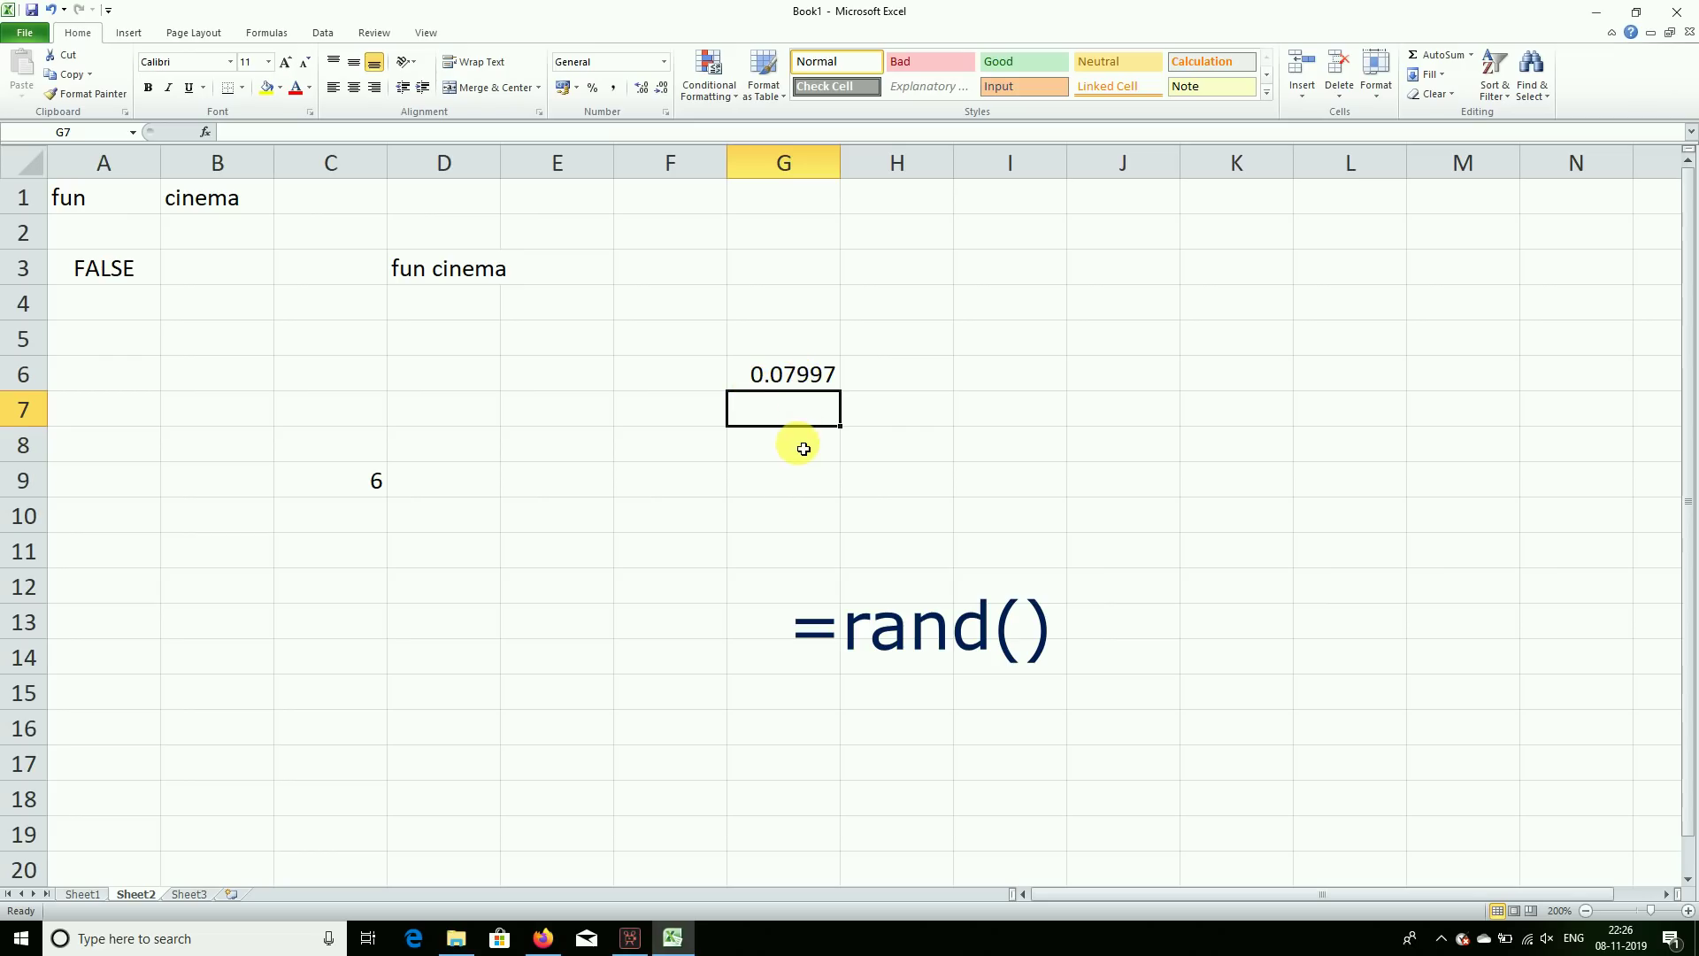
click(802, 557)
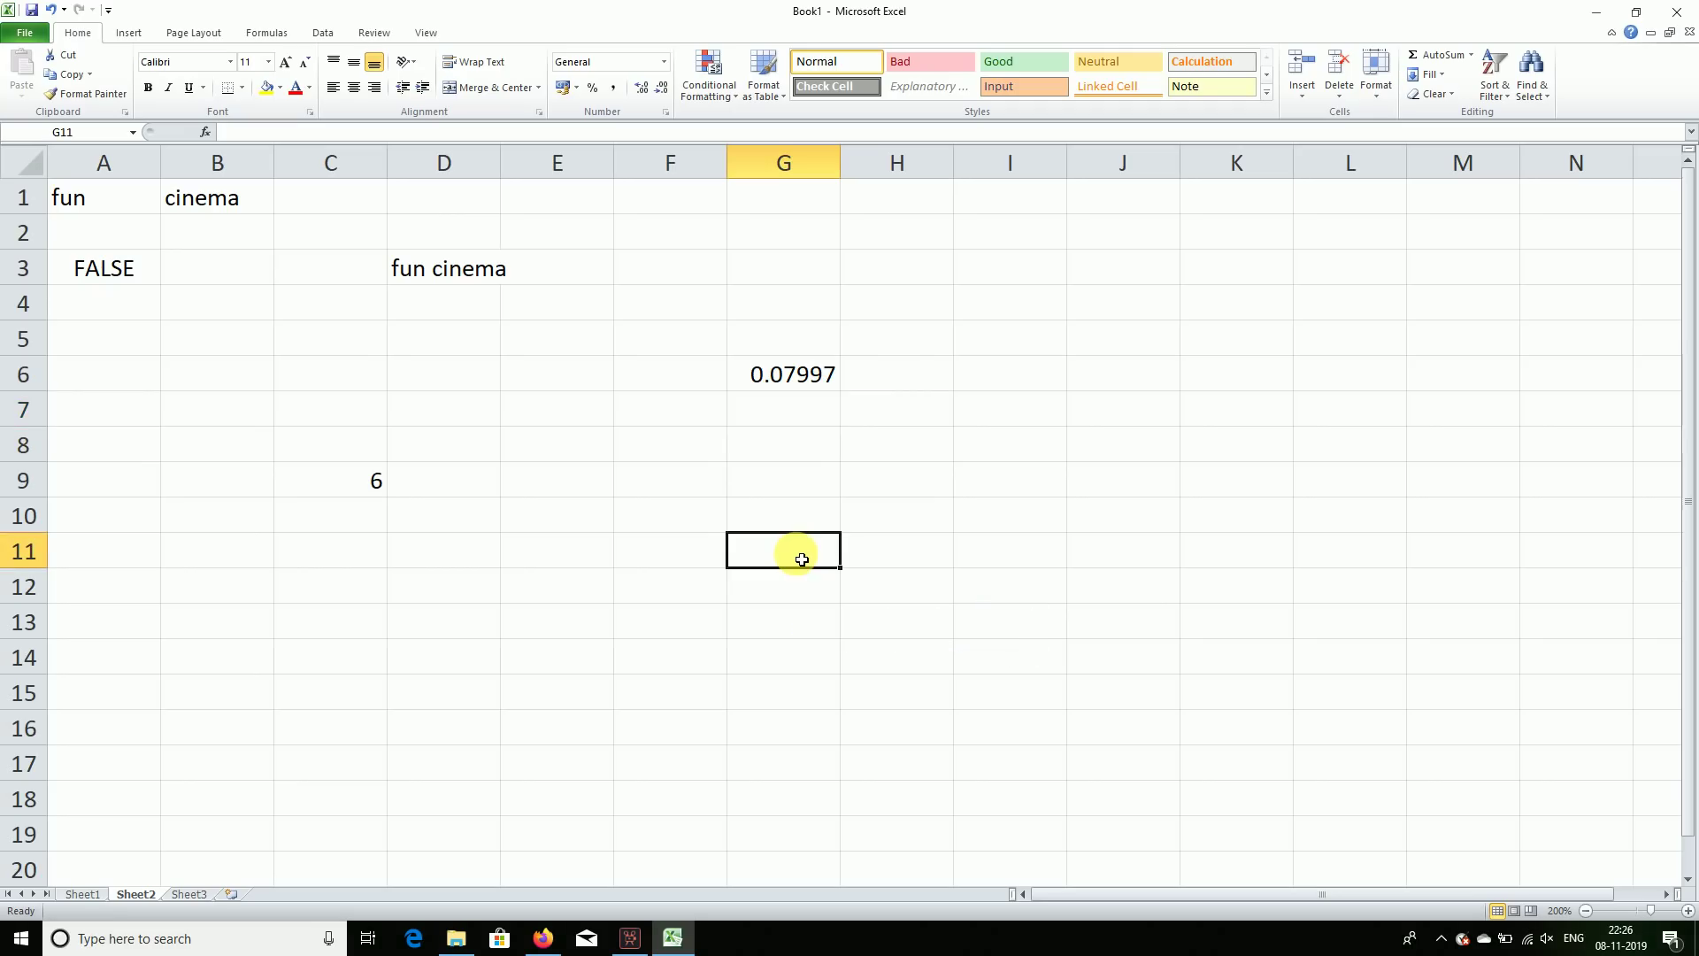
text(=randb)
key(Tab)
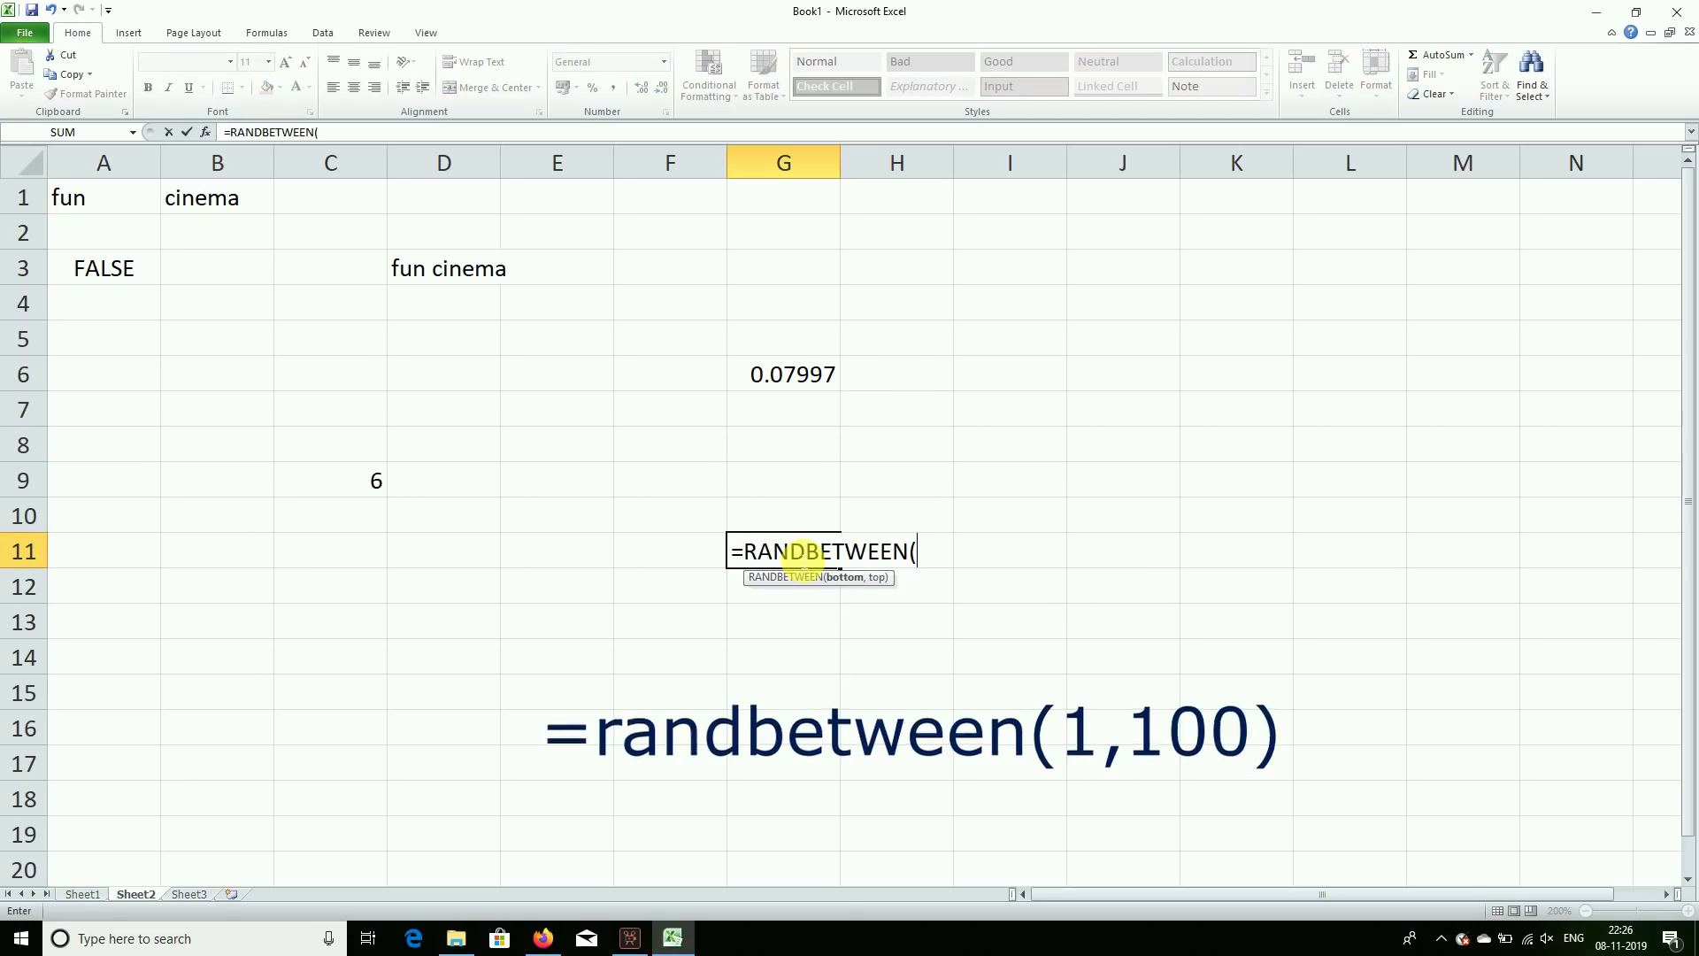
text(1,100)
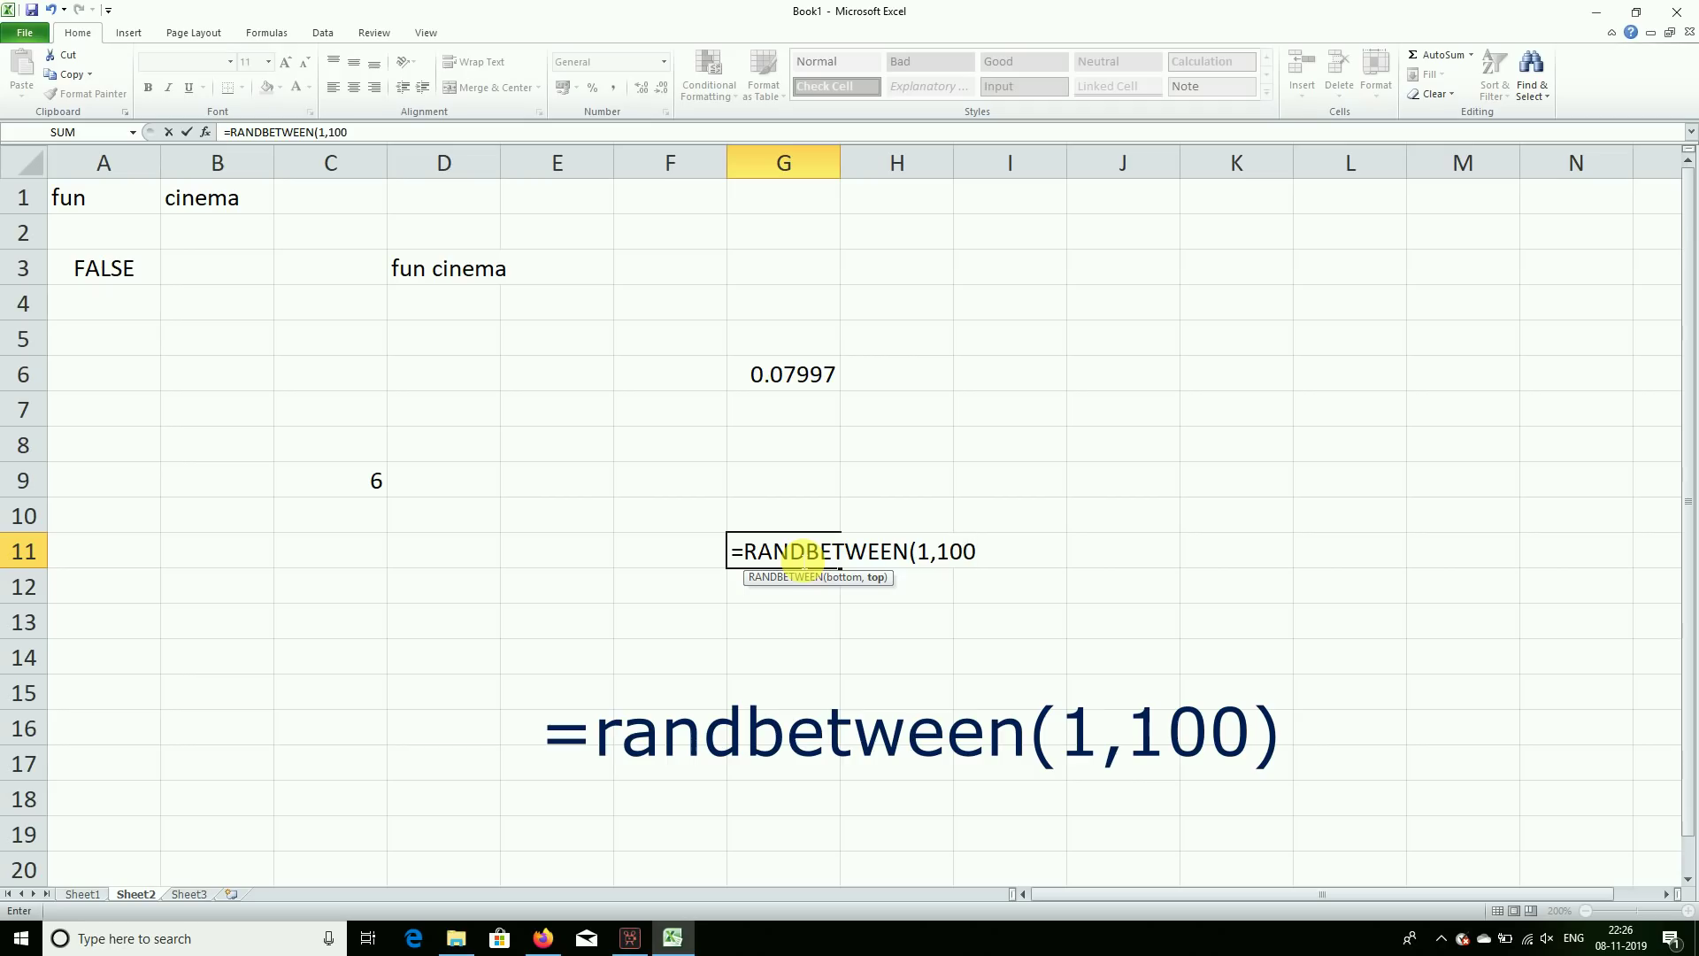
text())
key(Return)
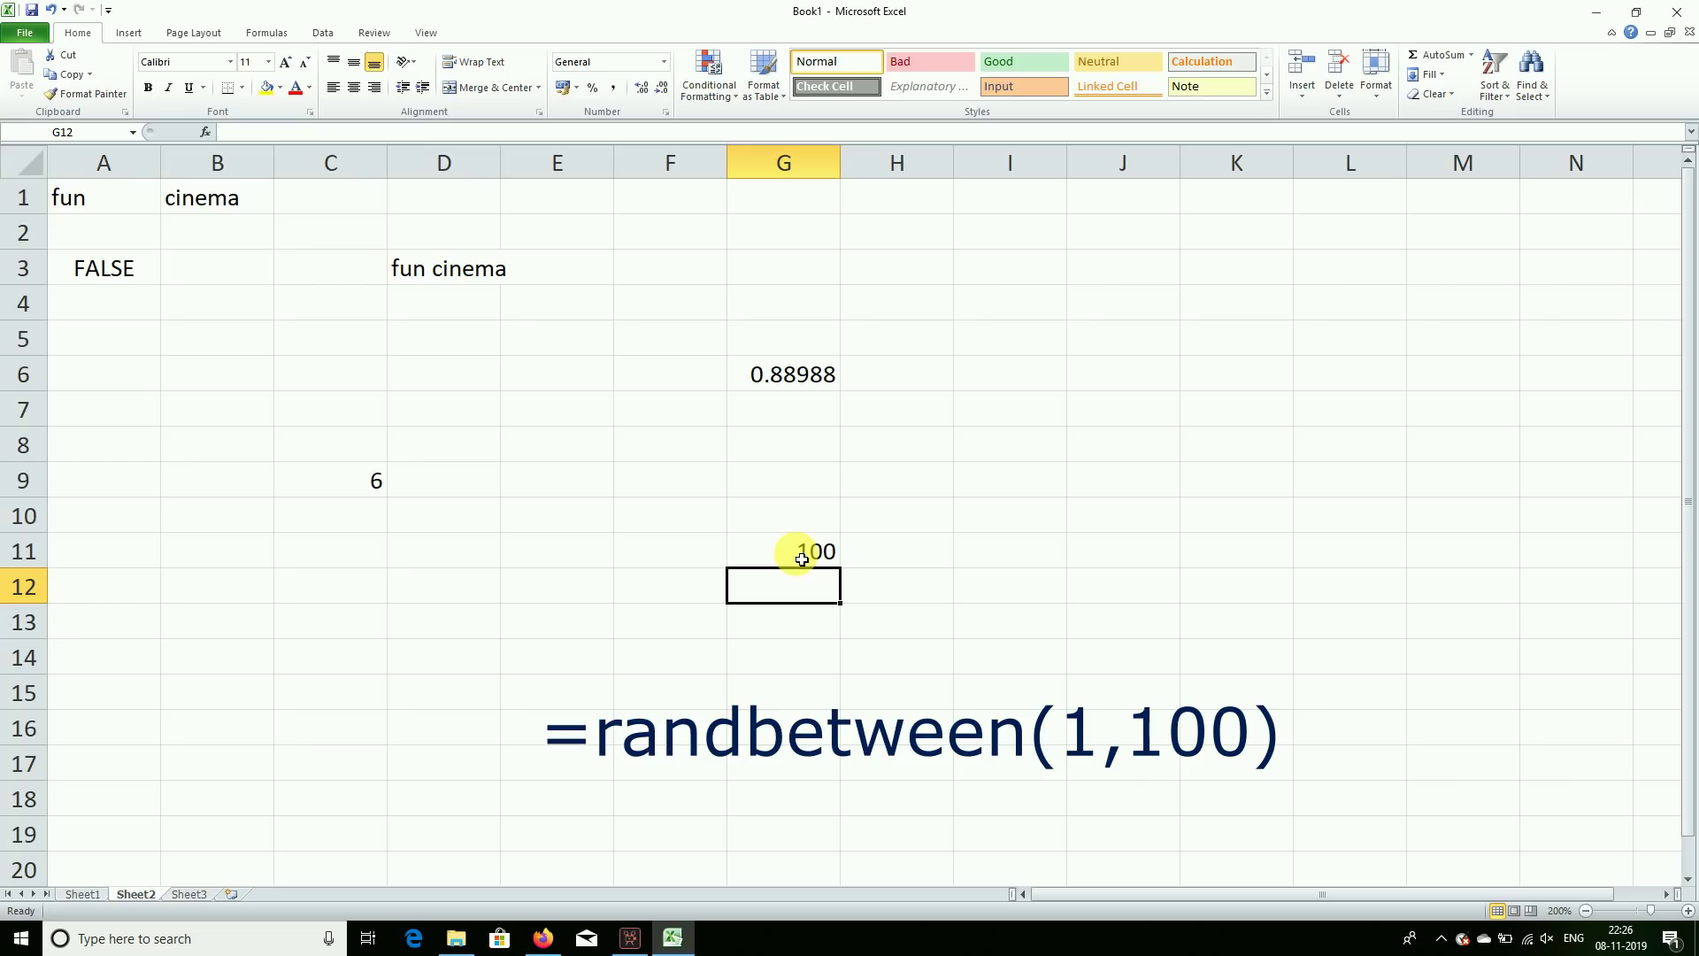
click(825, 554)
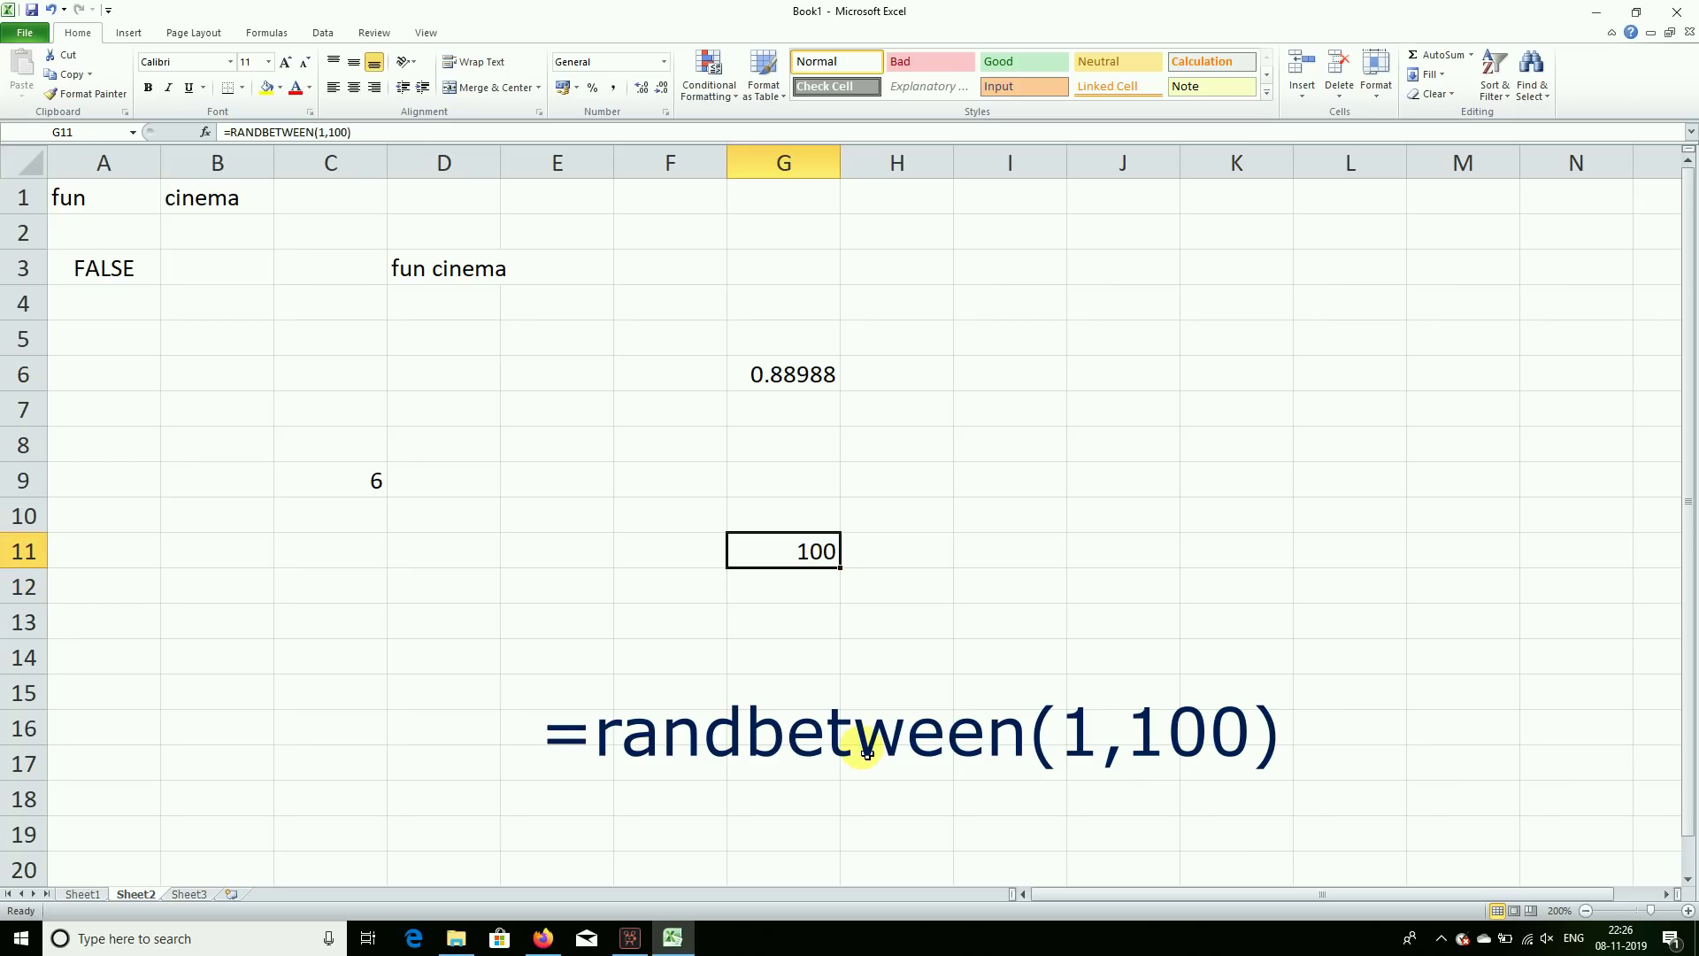
key(F9)
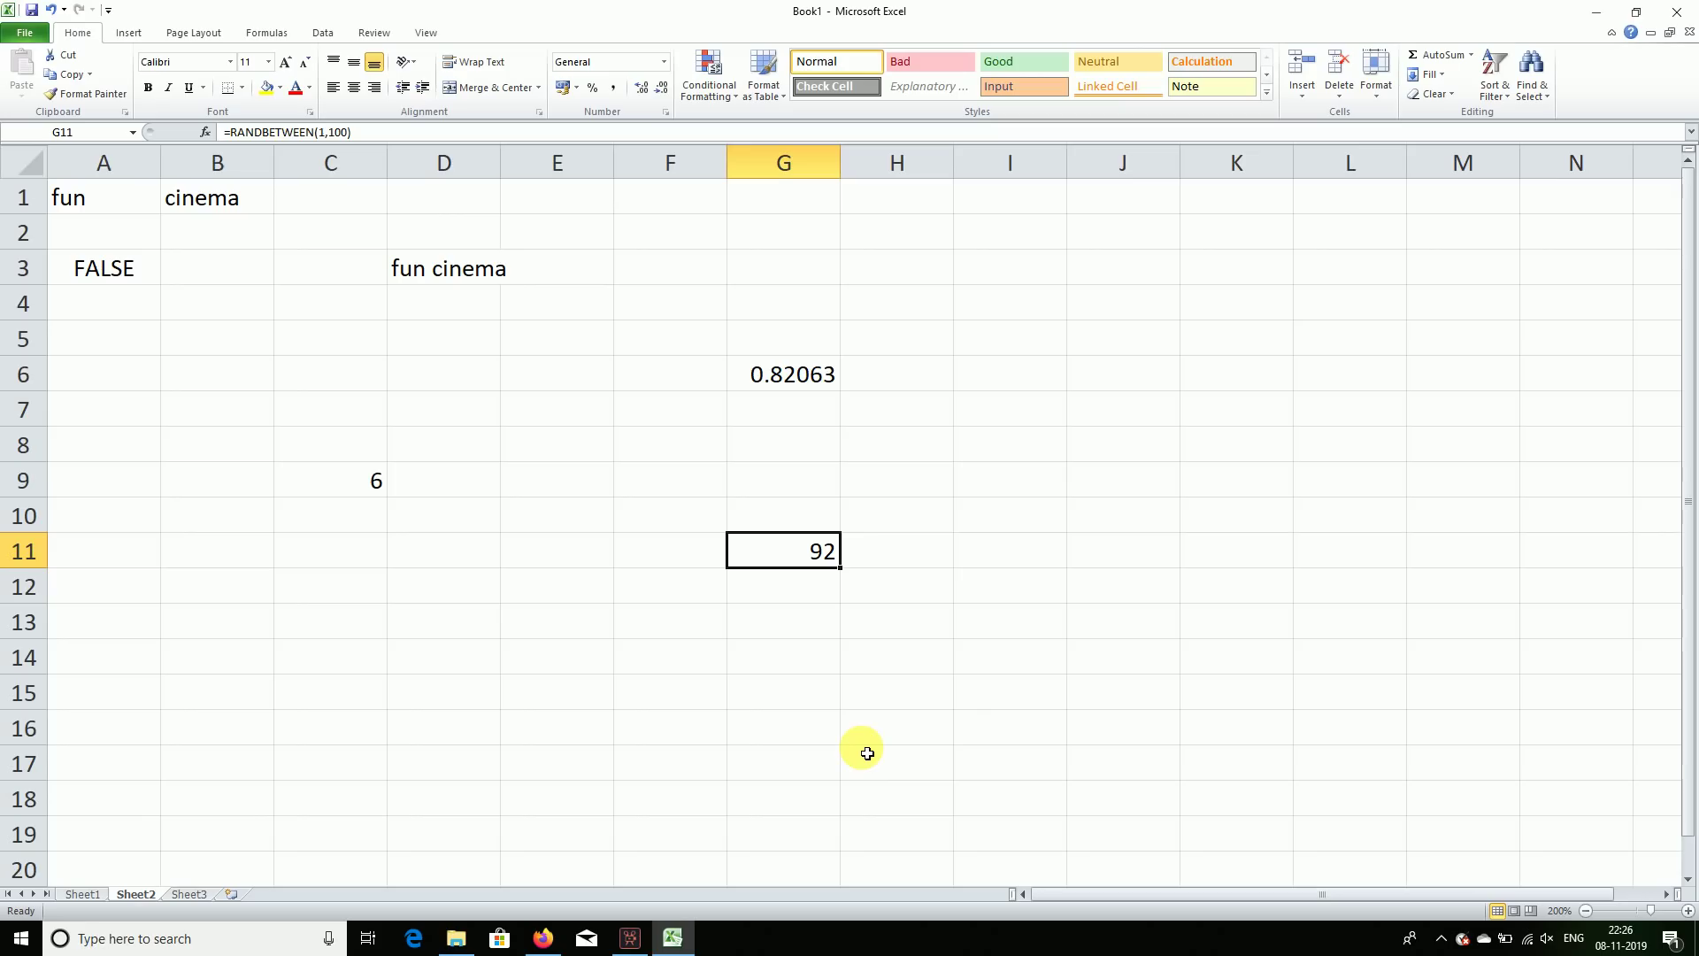
Enter 5000 in I1 and 25% in I2.
click(1058, 203)
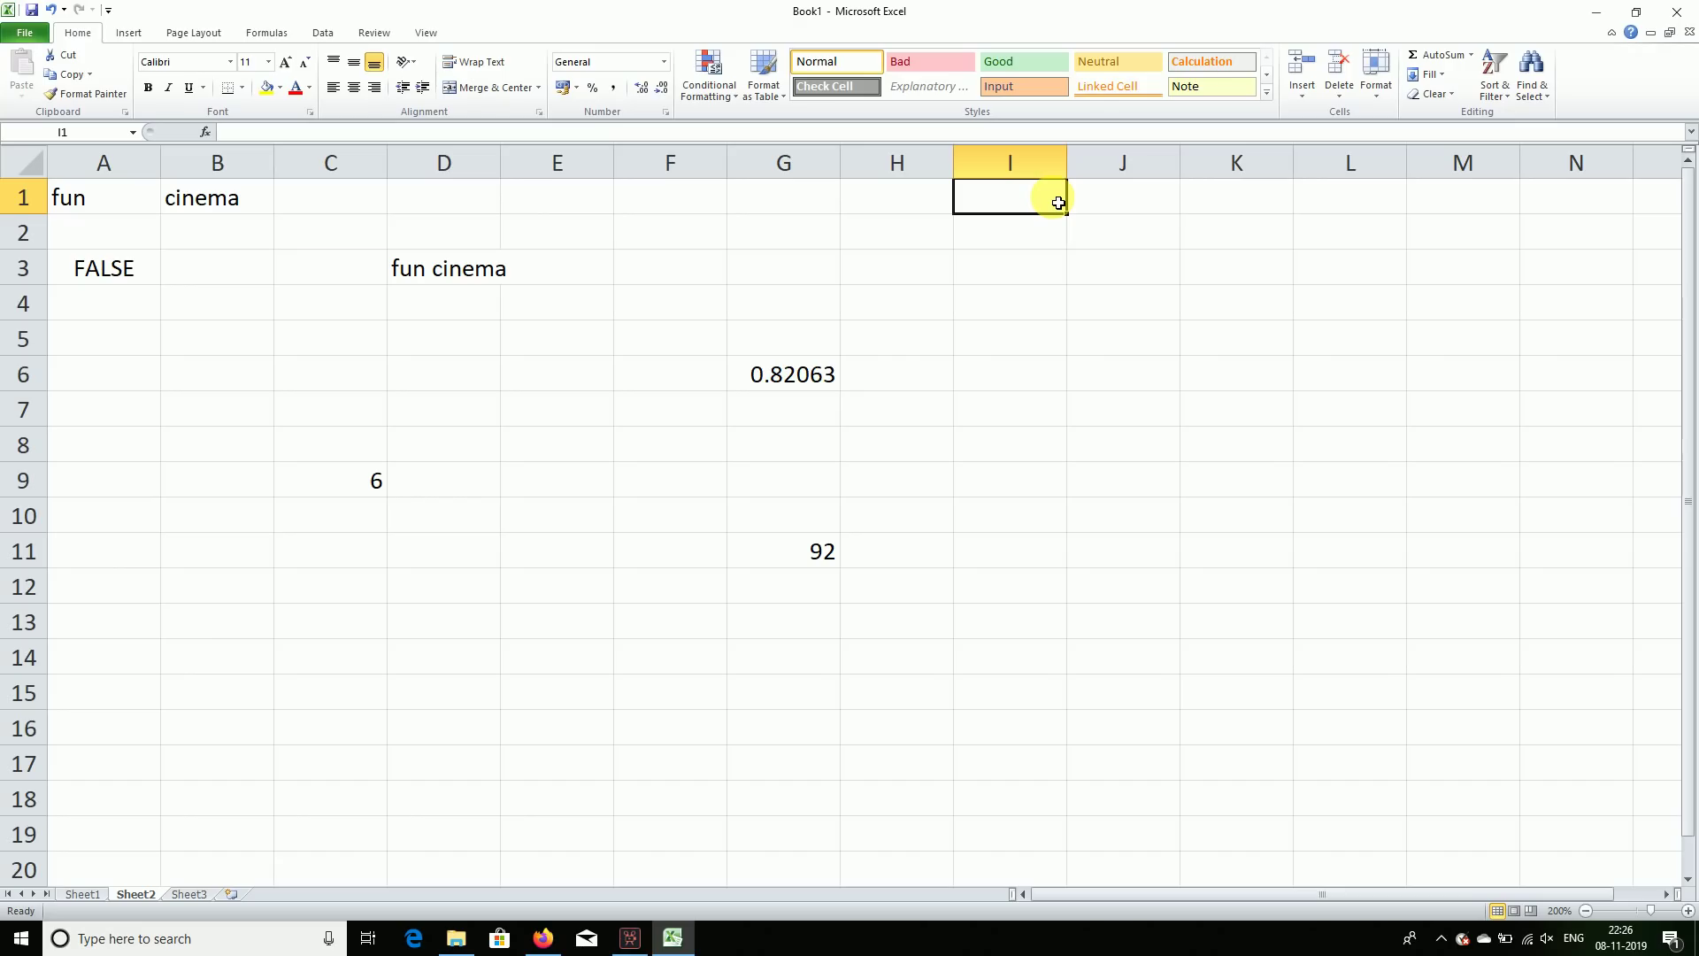
text(50,00)
key(BackSpace)
key(BackSpace)
key(BackSpace)
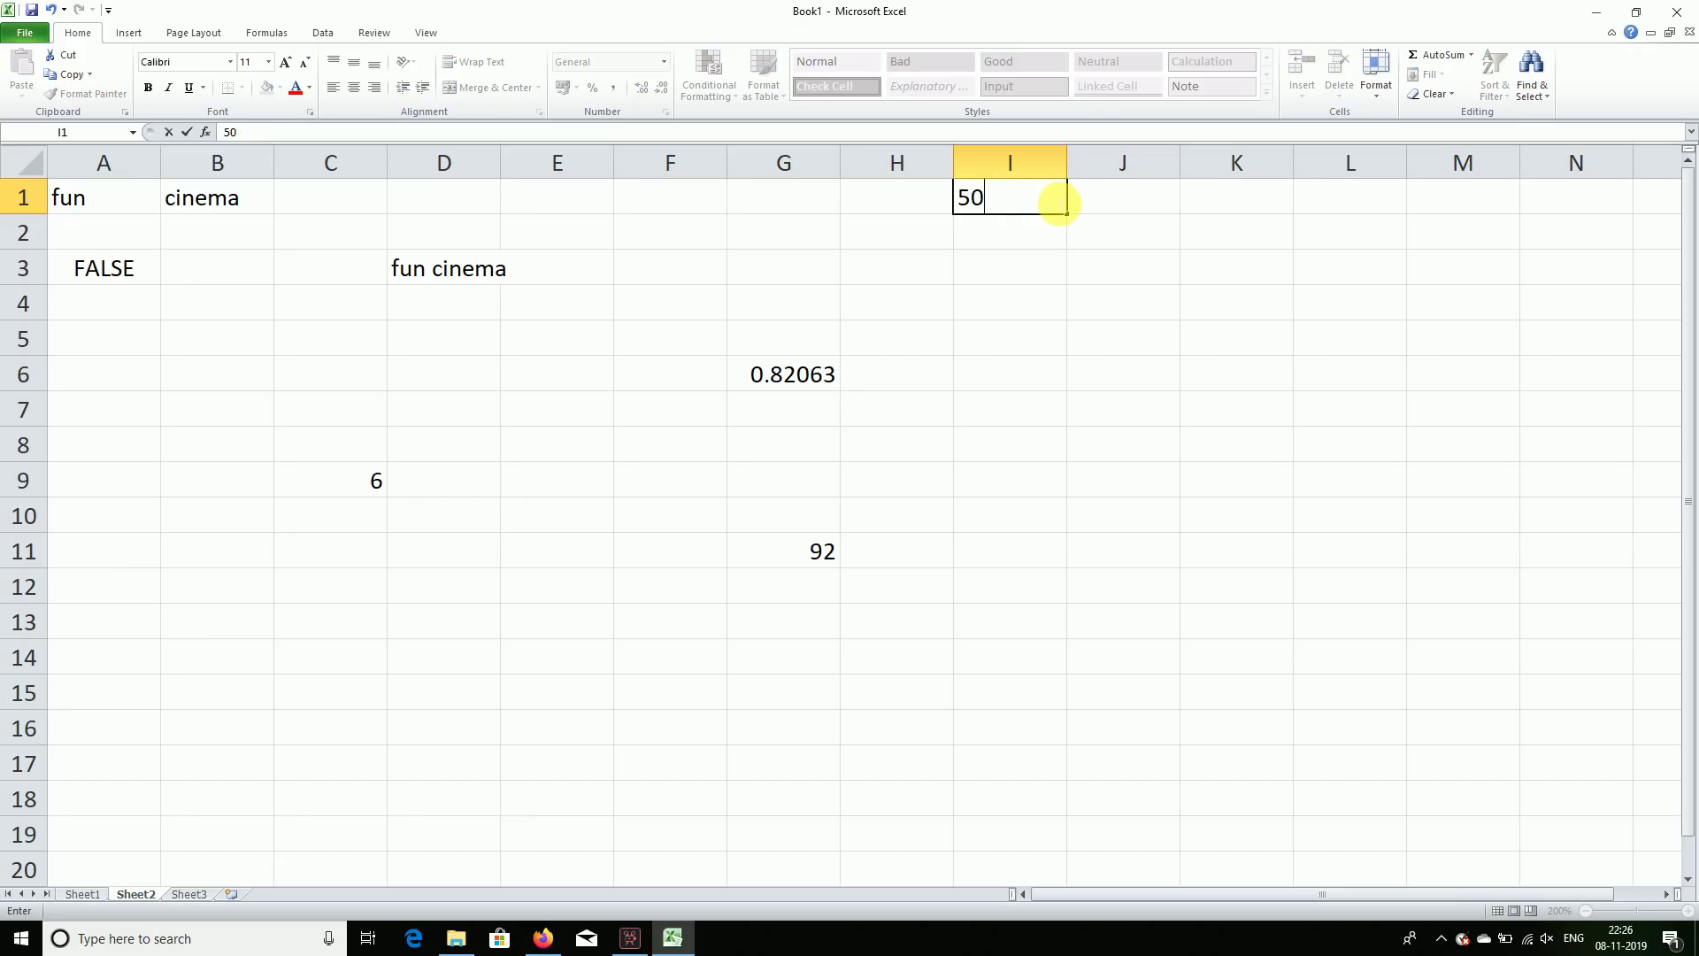
text(00)
key(Return)
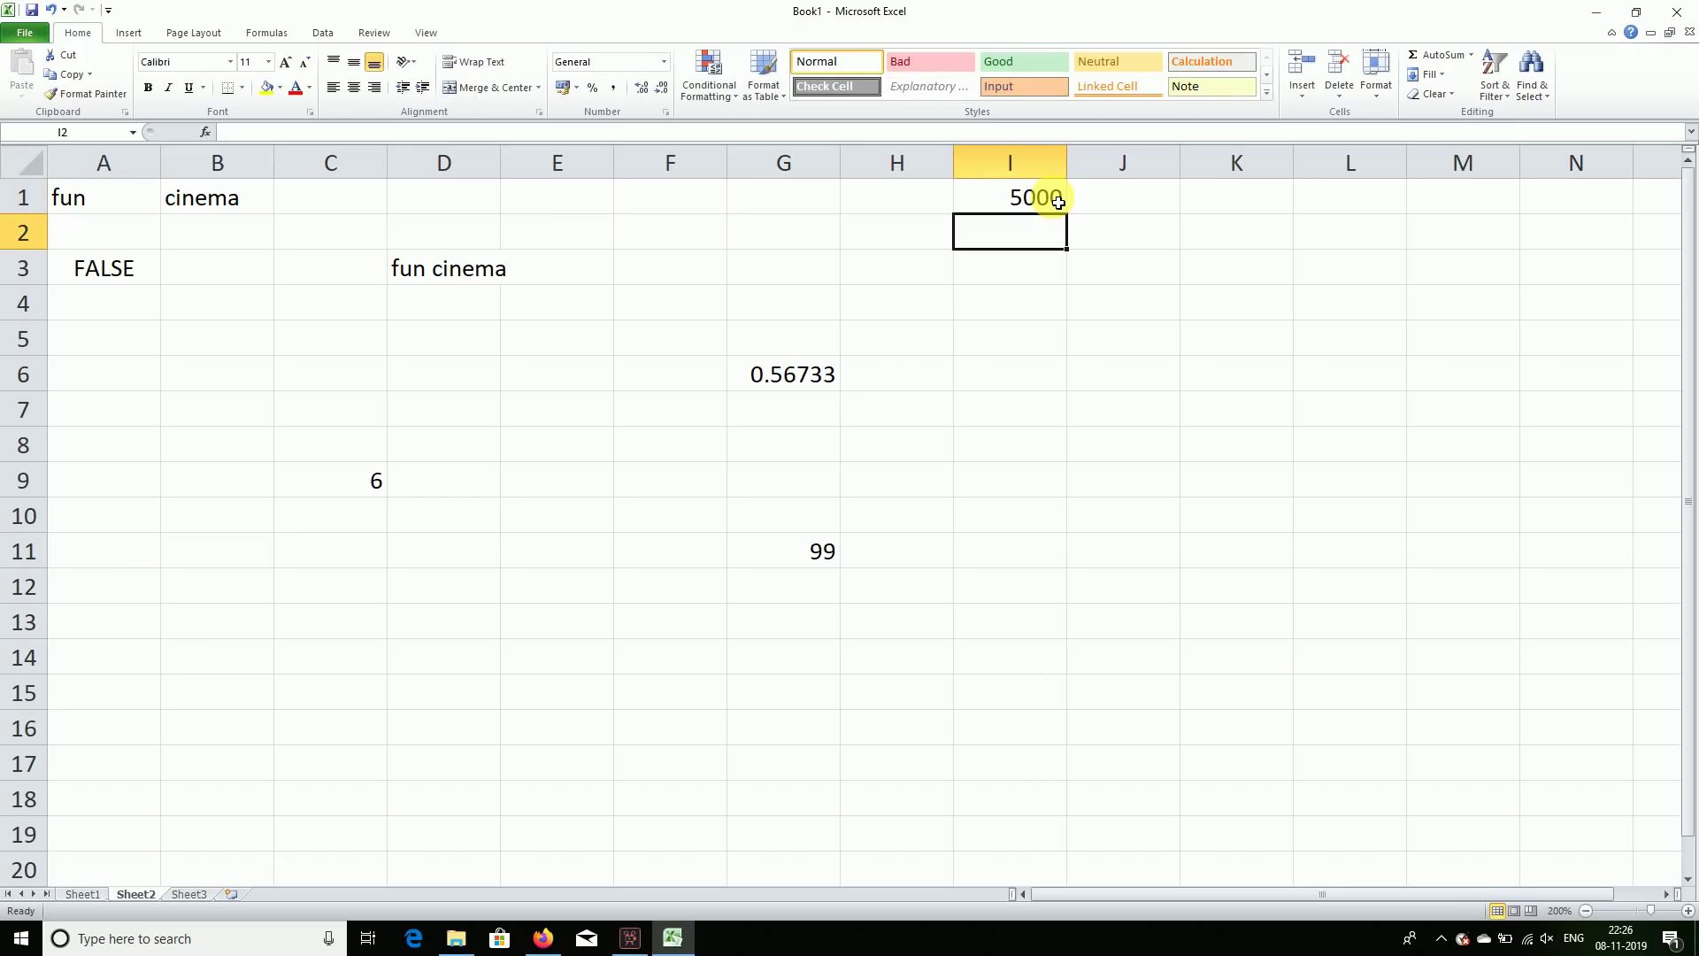
text(25%)
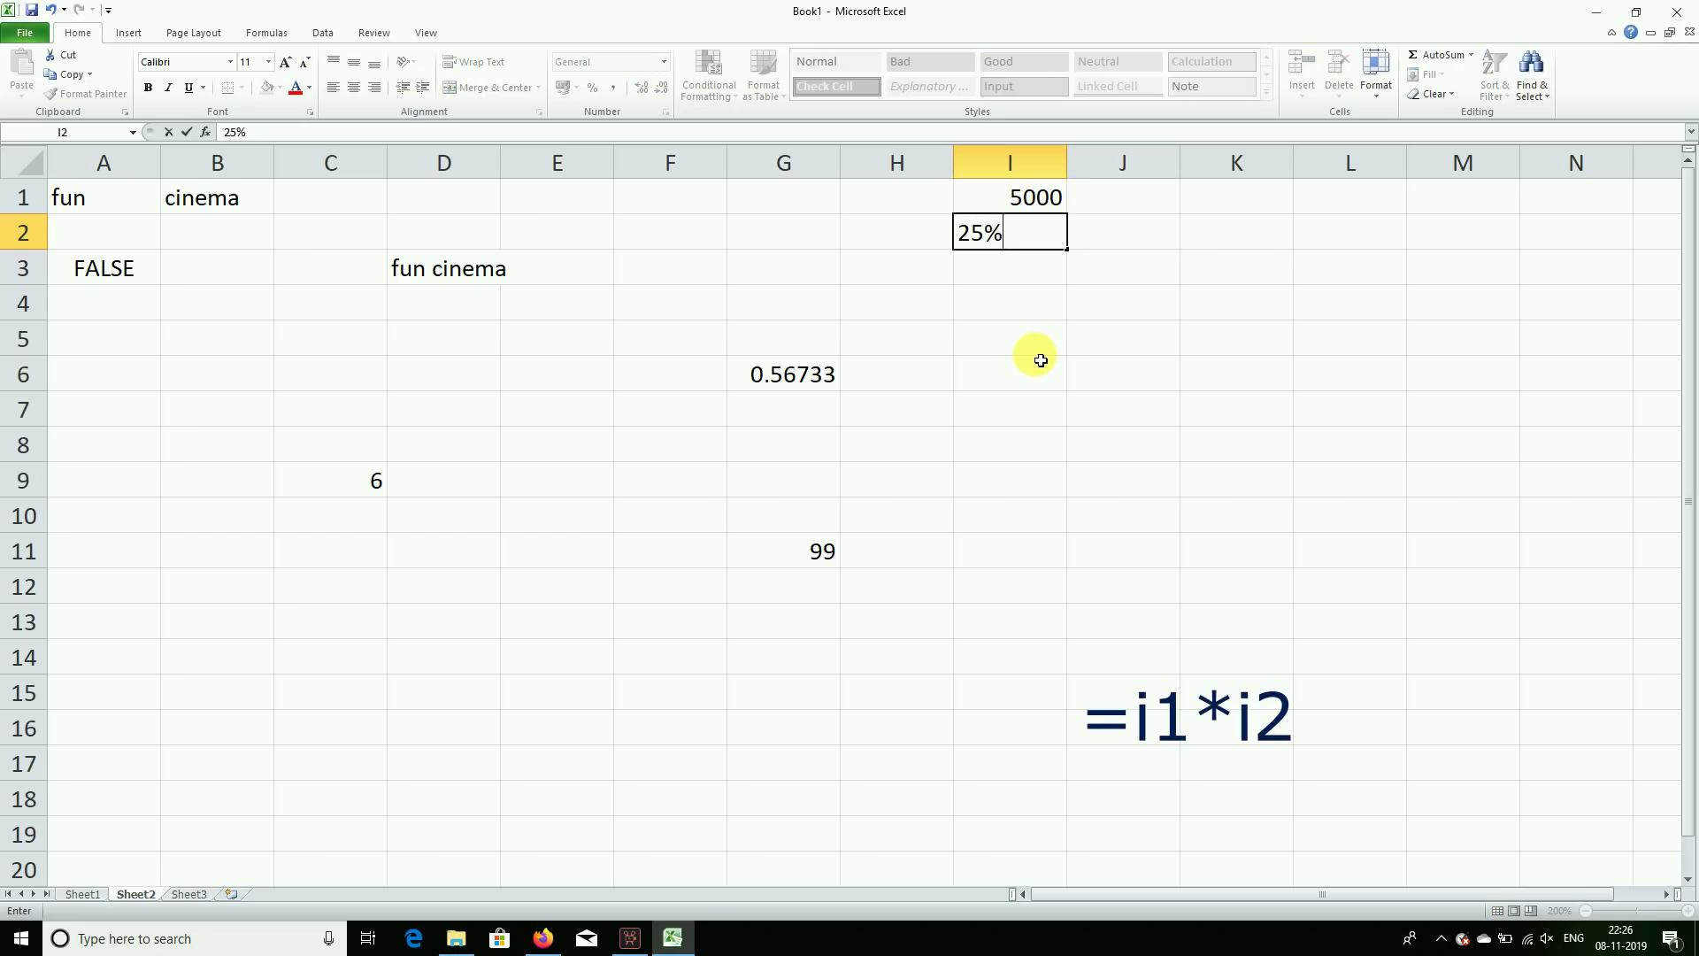
key(Return)
key(Return)
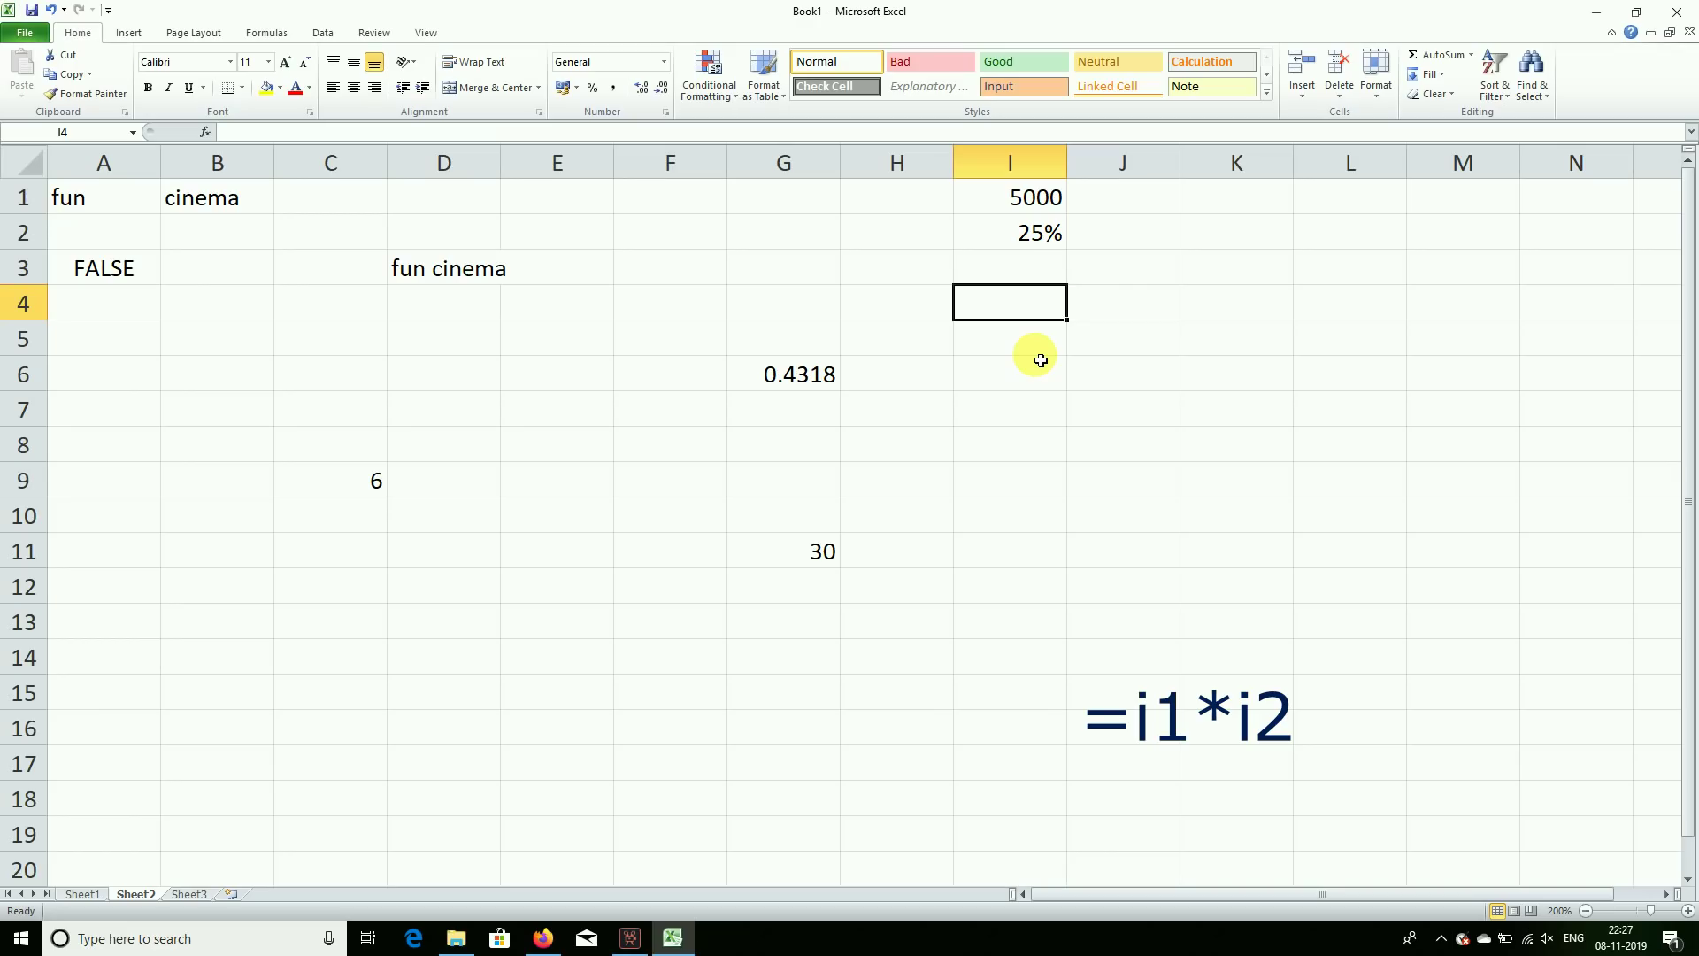
Enter =I1*I2 in I4 to get 1250.
text(=)
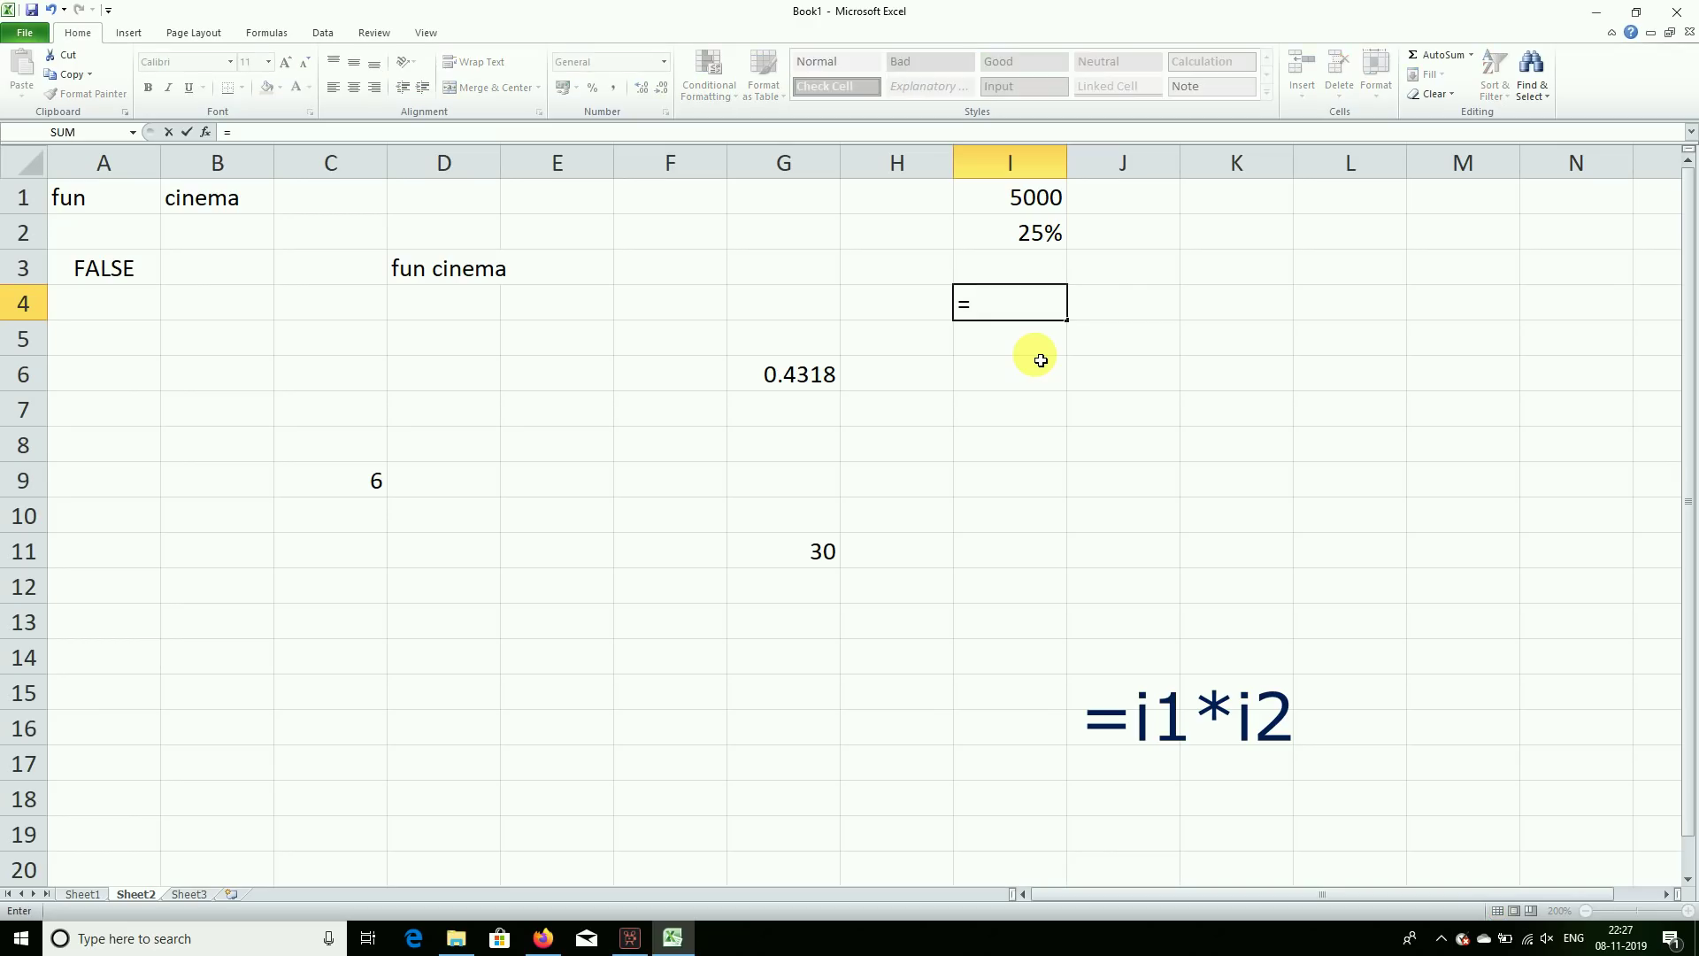
click(1051, 173)
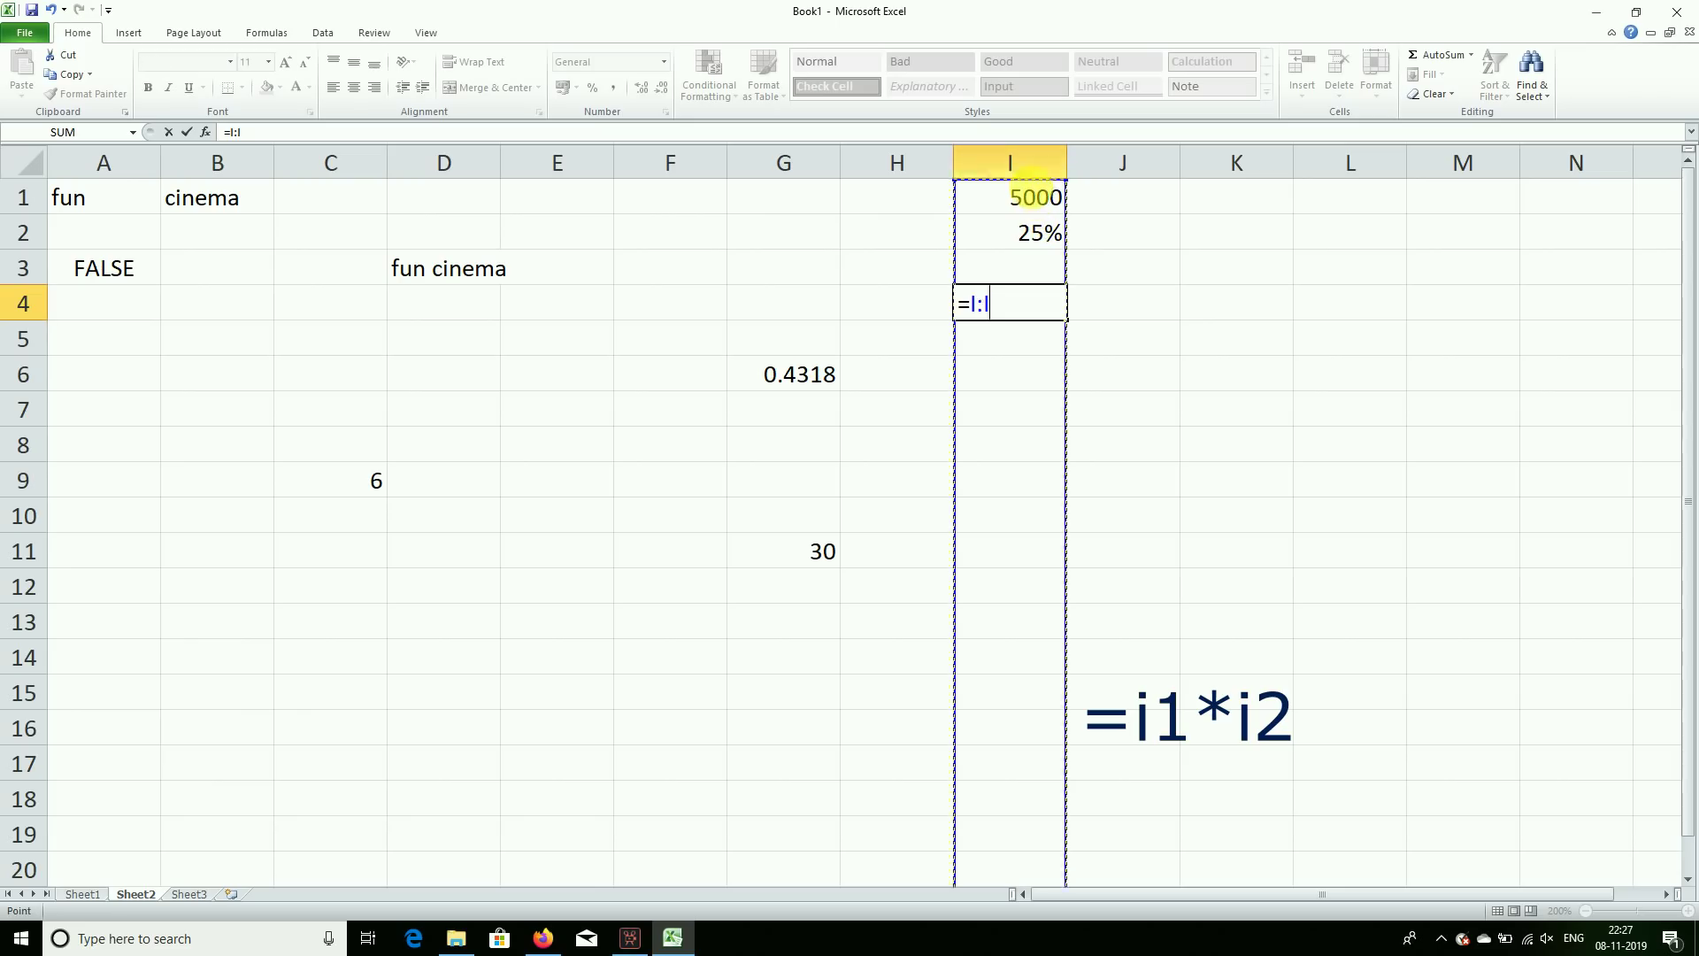
click(1022, 203)
text(*)
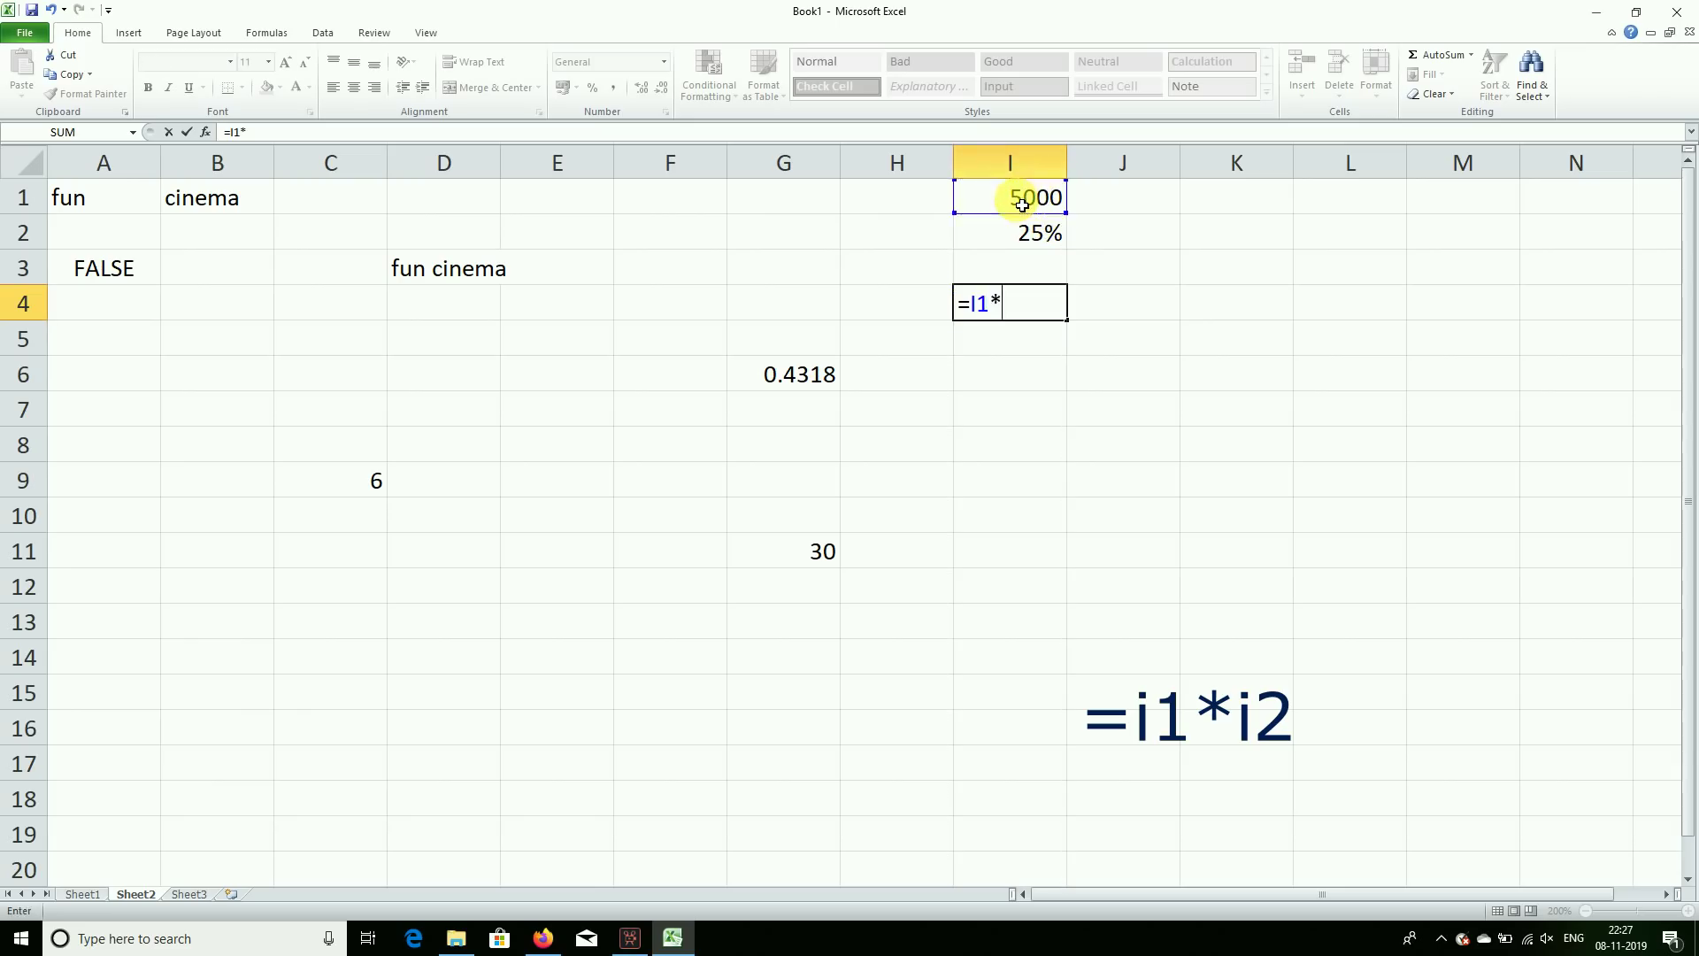
click(1022, 246)
key(Return)
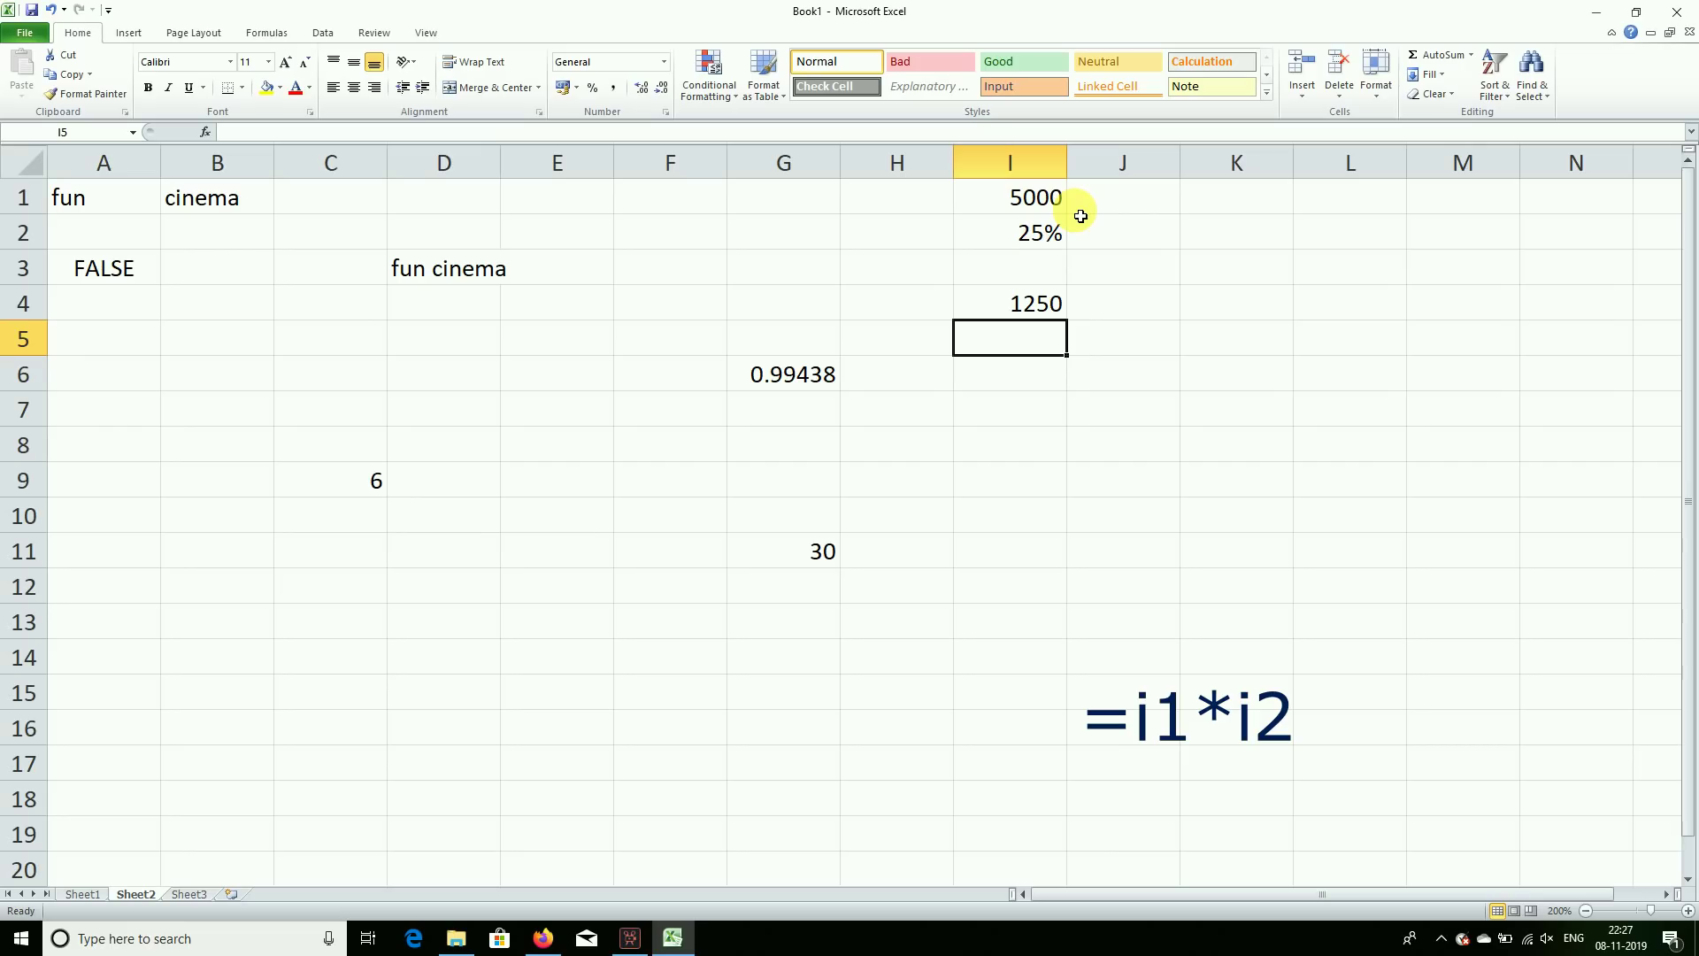
click(1009, 315)
Enter 8000 in K1 and 5% in K2.
click(1216, 210)
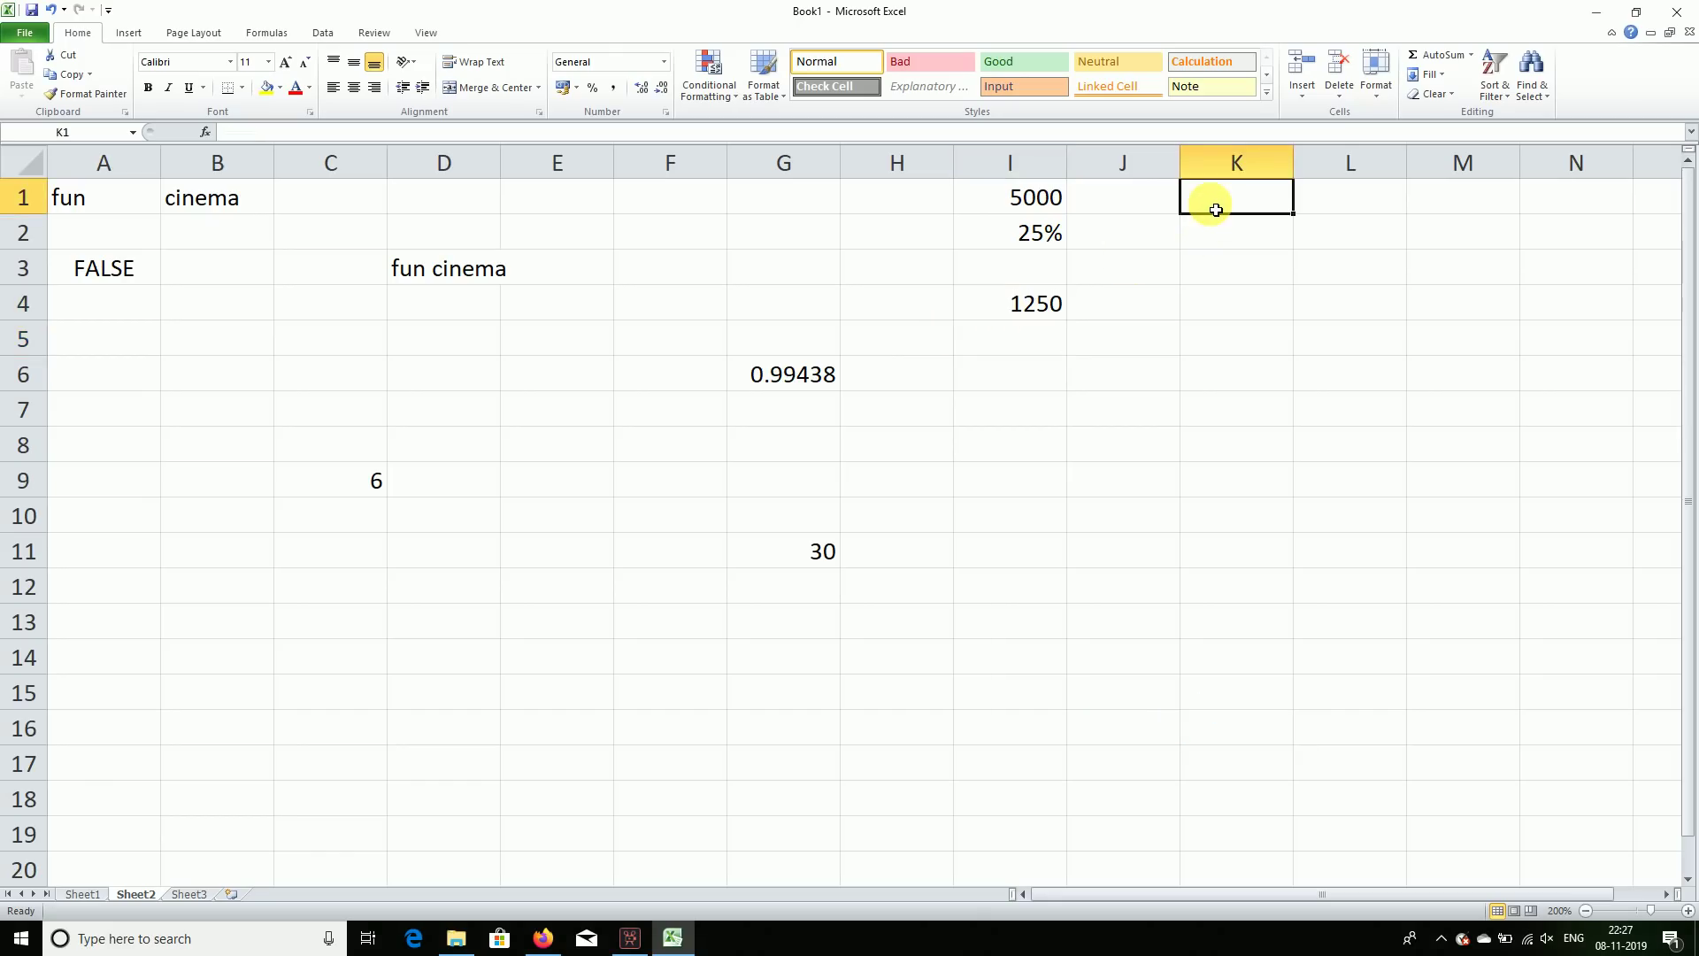
text(8000)
key(Return)
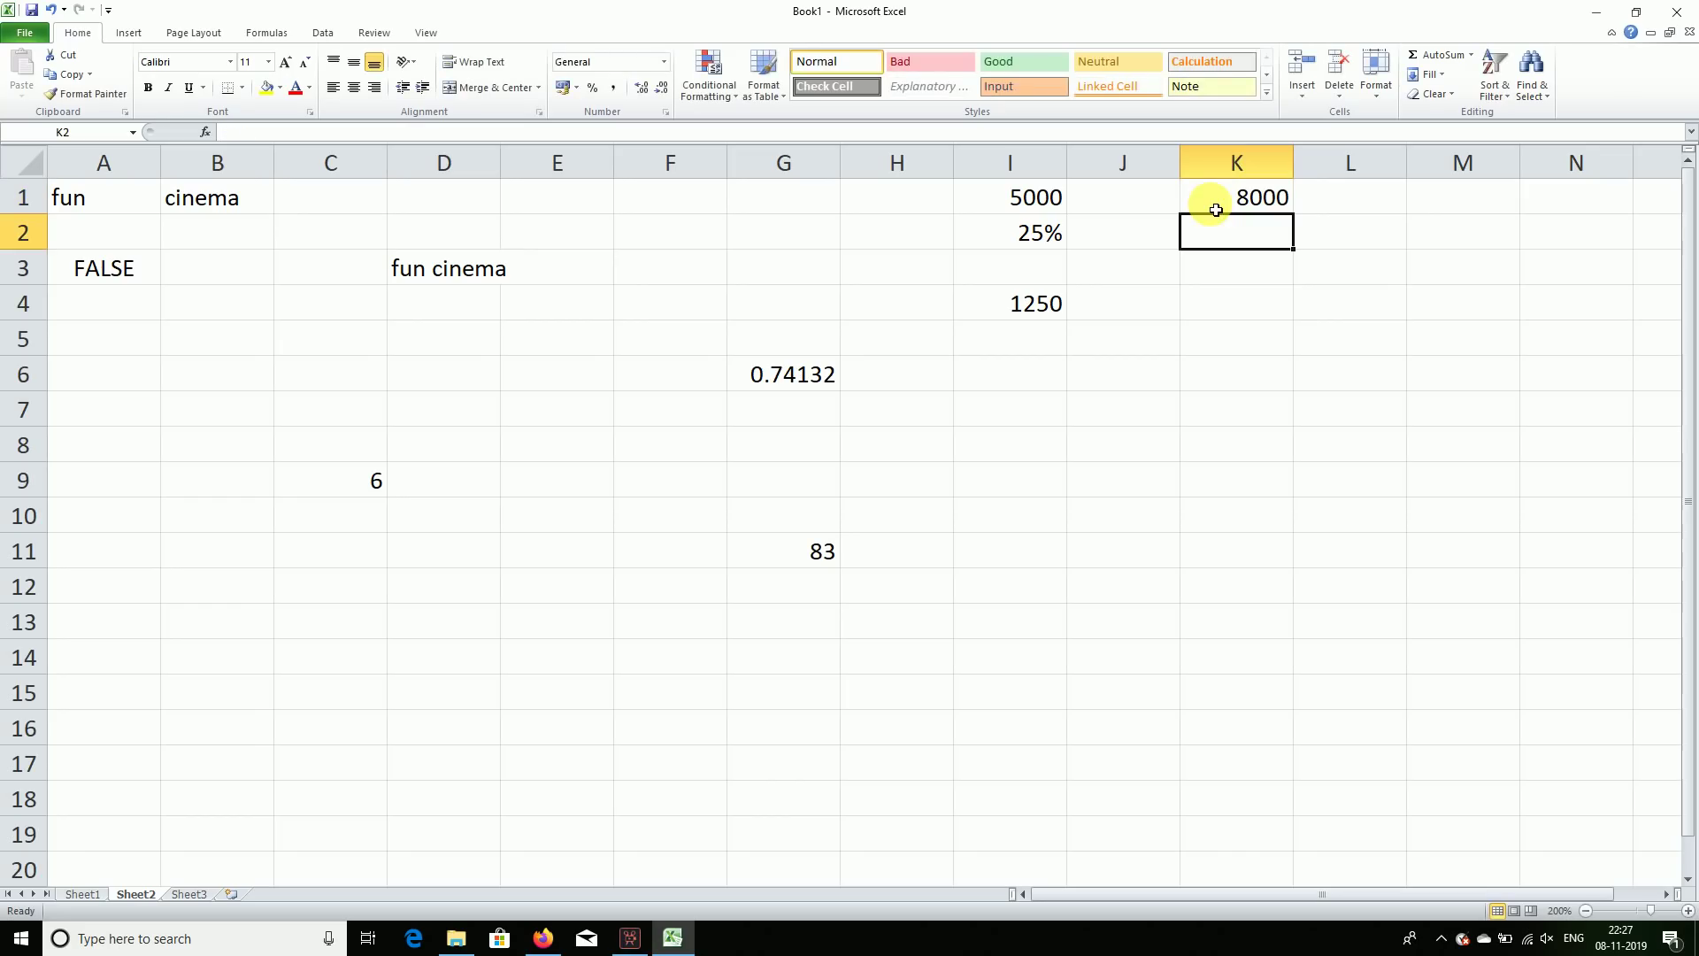
text(5%)
key(Return)
key(Return)
Enter =K1*K2+K1 in K4 to get the increased amount 8400.
text(=)
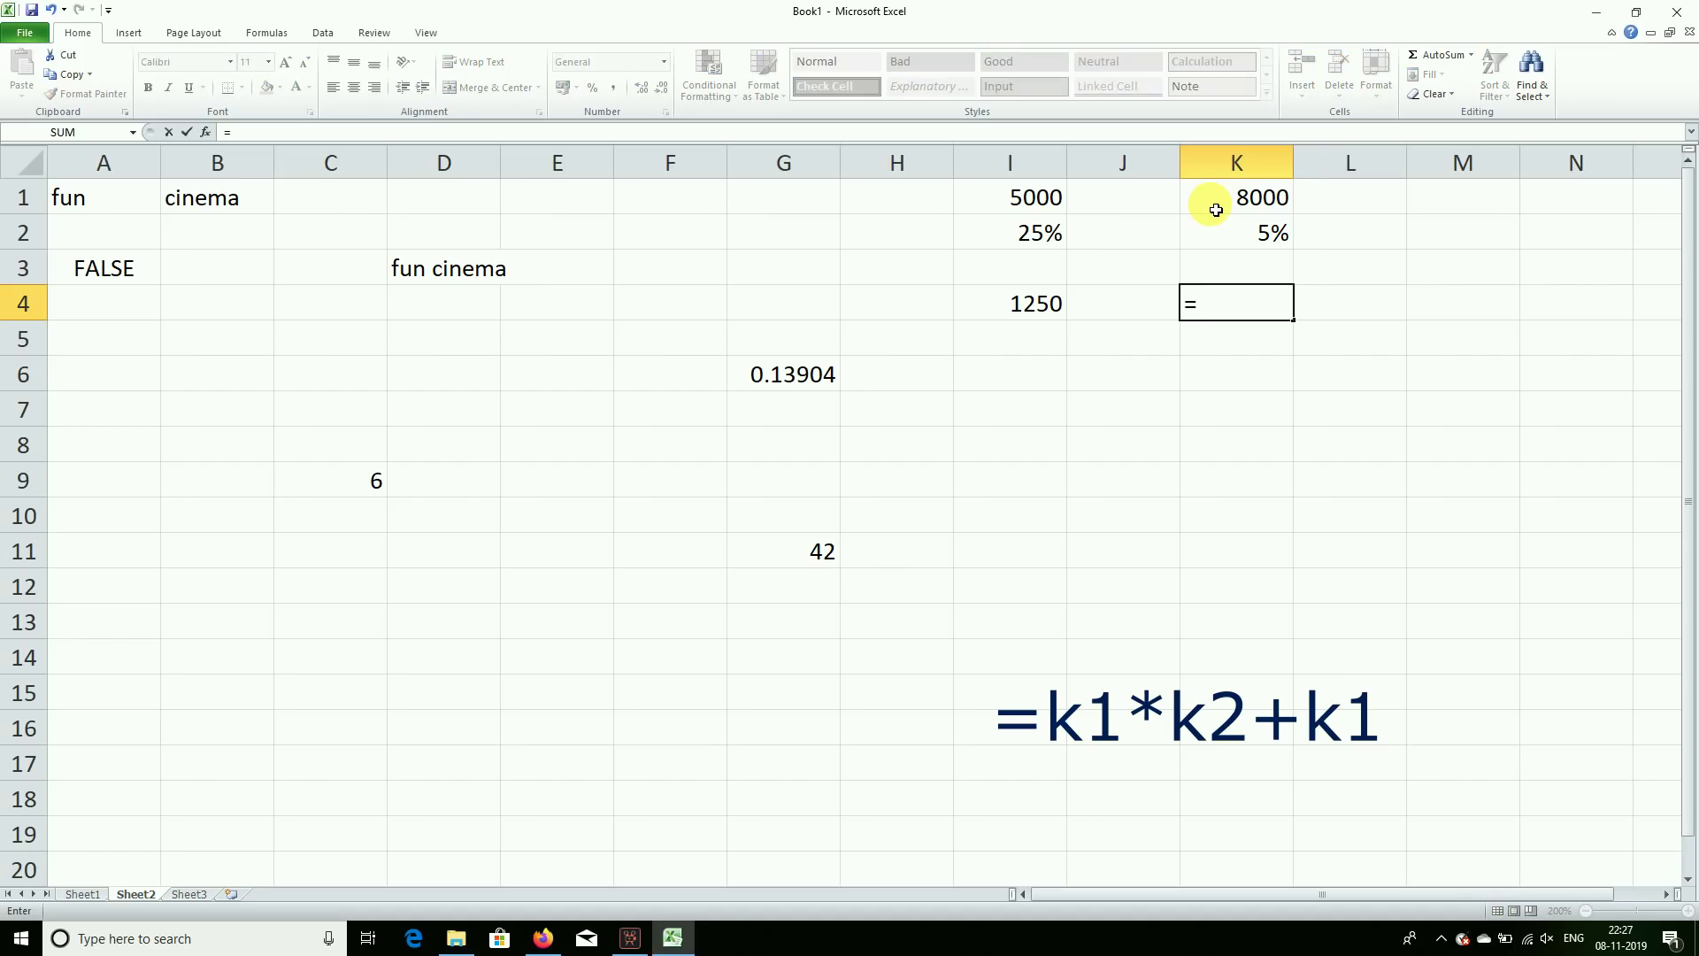
click(1250, 203)
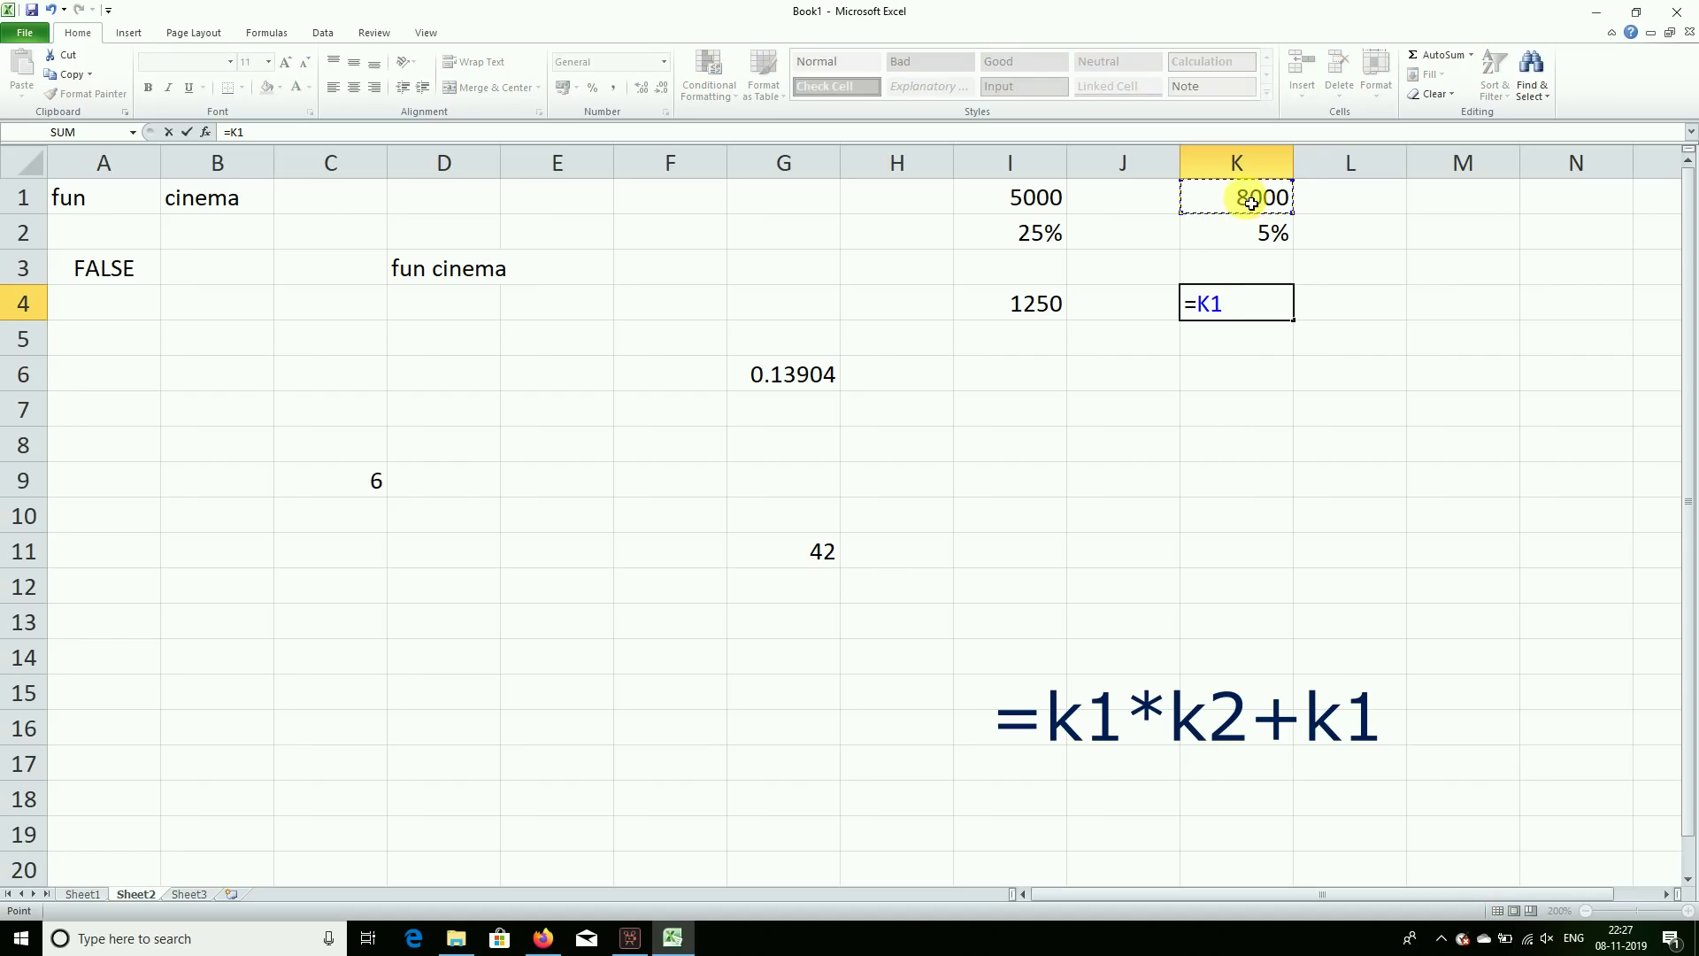
text(*)
click(1250, 240)
text(+)
click(1277, 196)
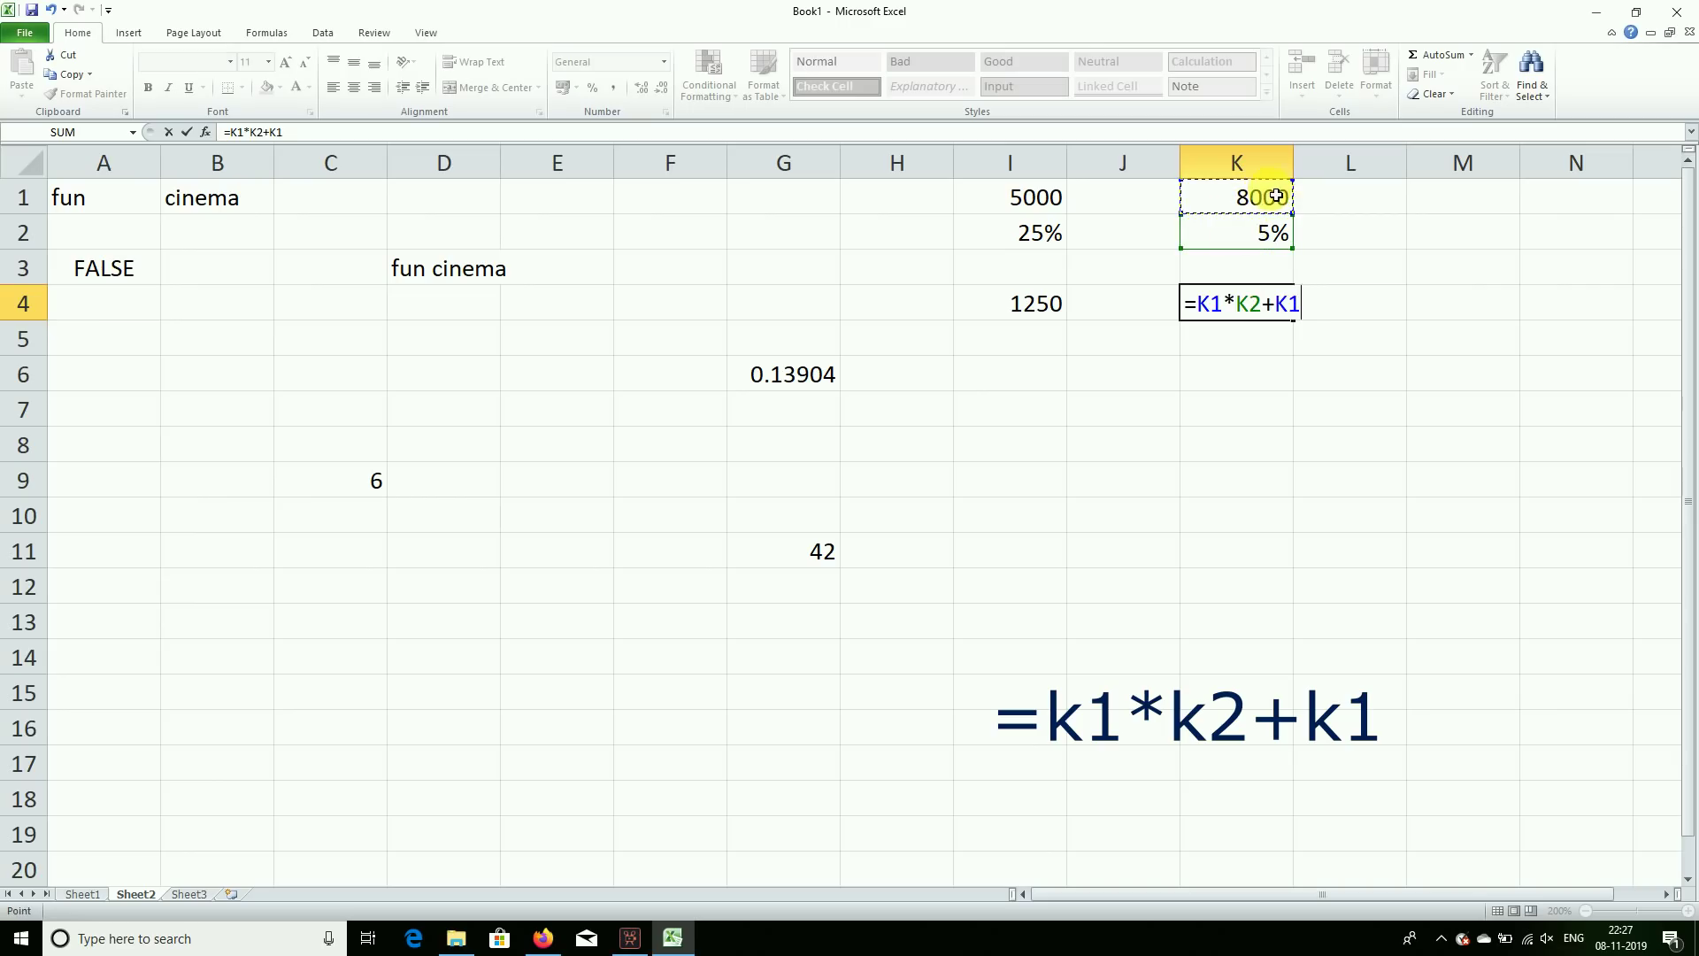
key(Return)
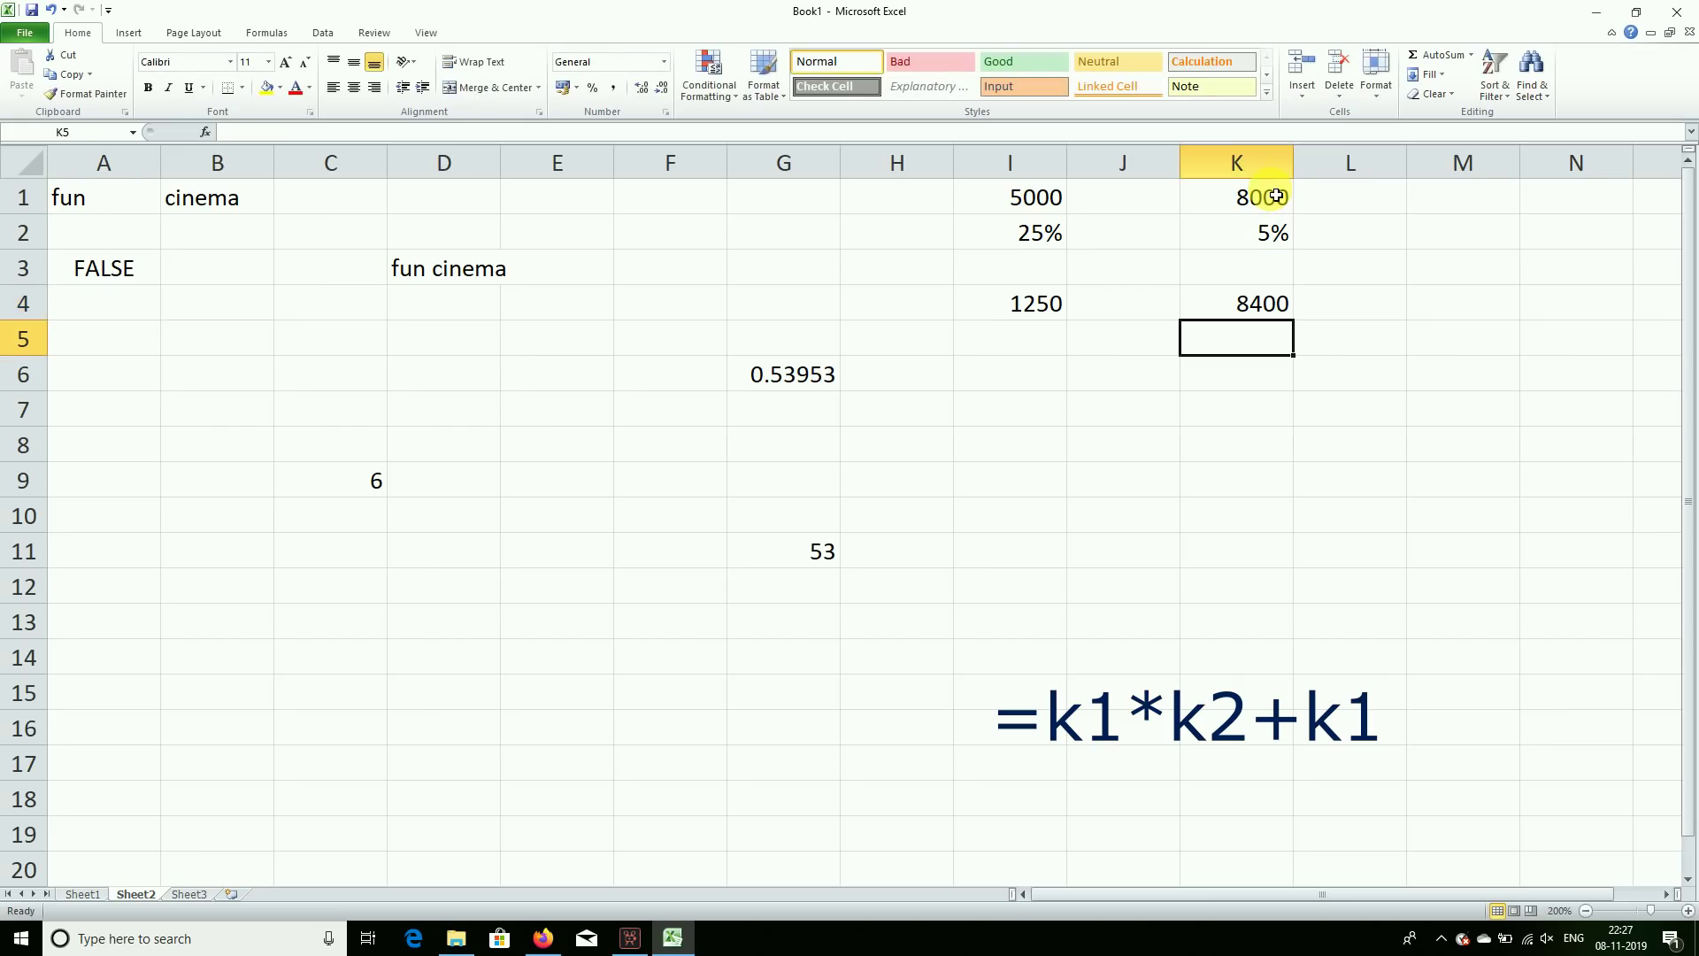
click(1267, 302)
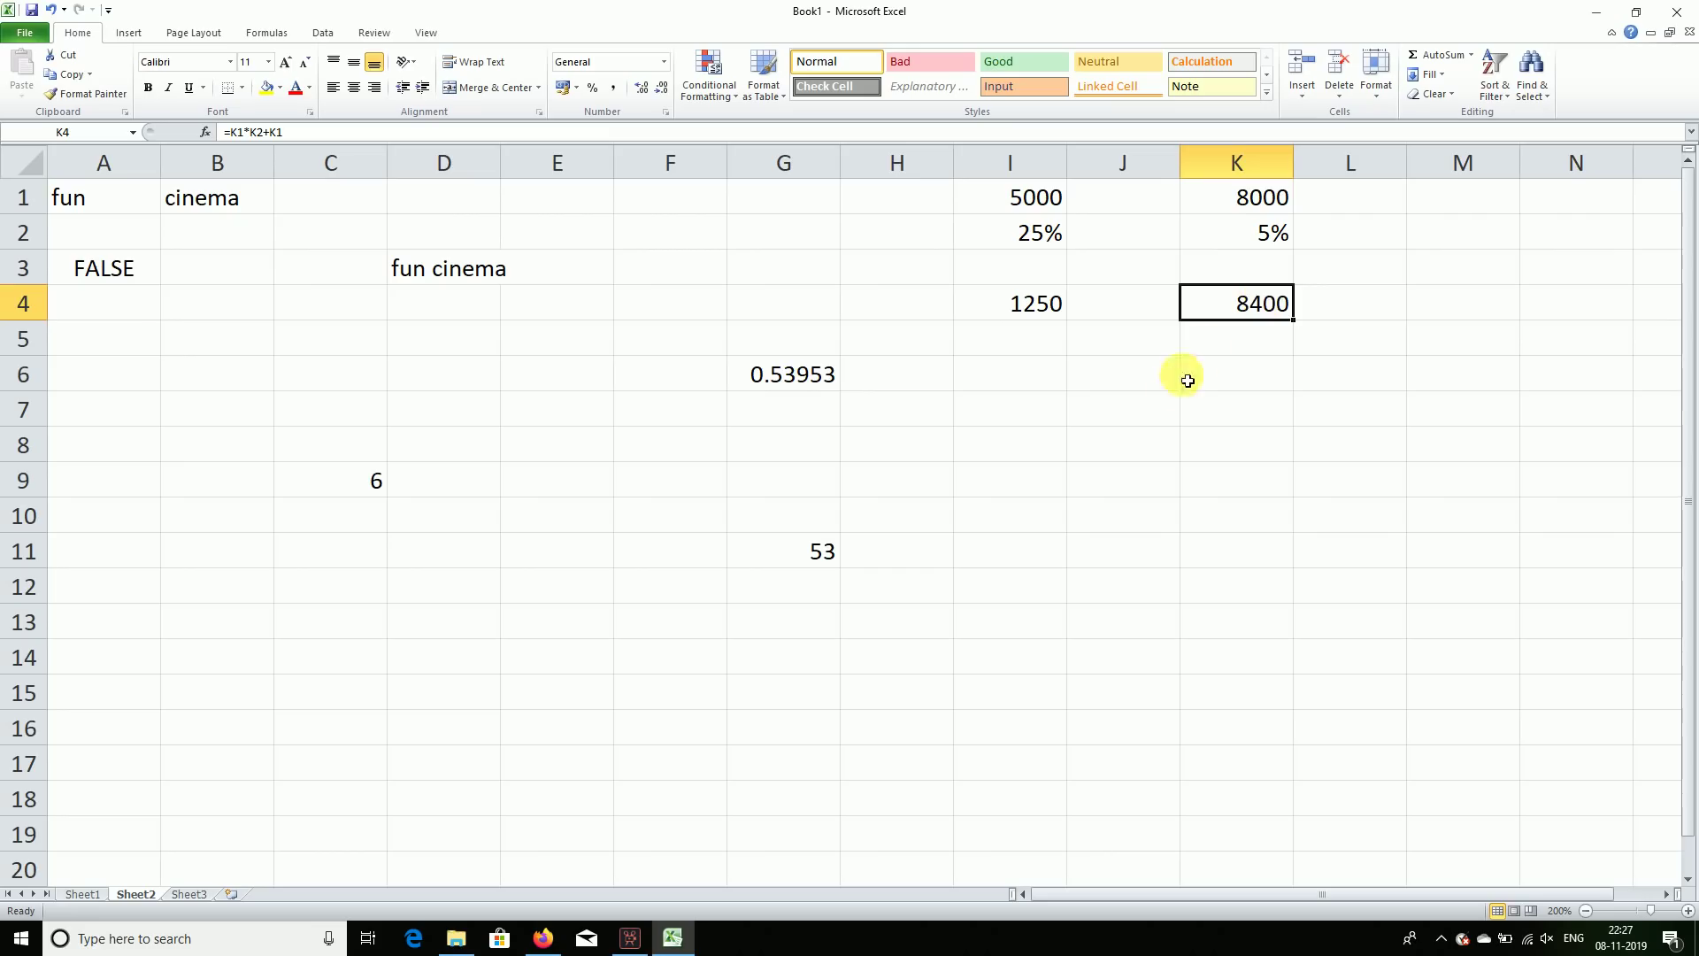
Enter 5000 in J9 and 6000 in K9 as old and new values.
click(1149, 483)
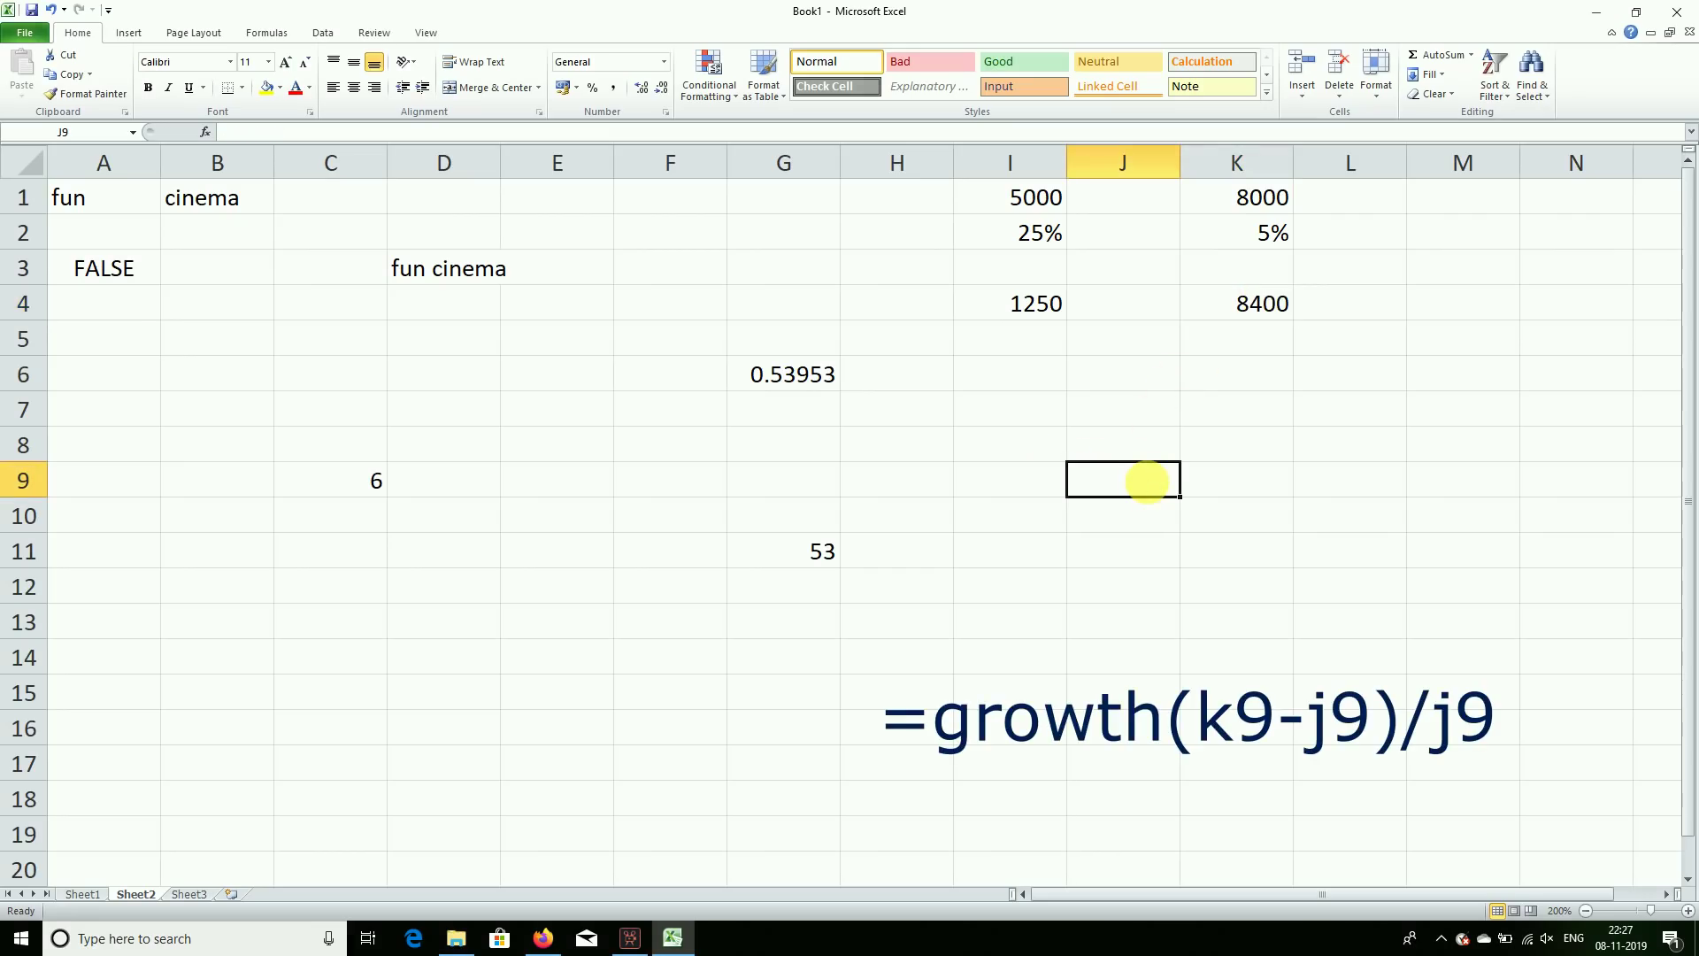
text(5000)
key(Tab)
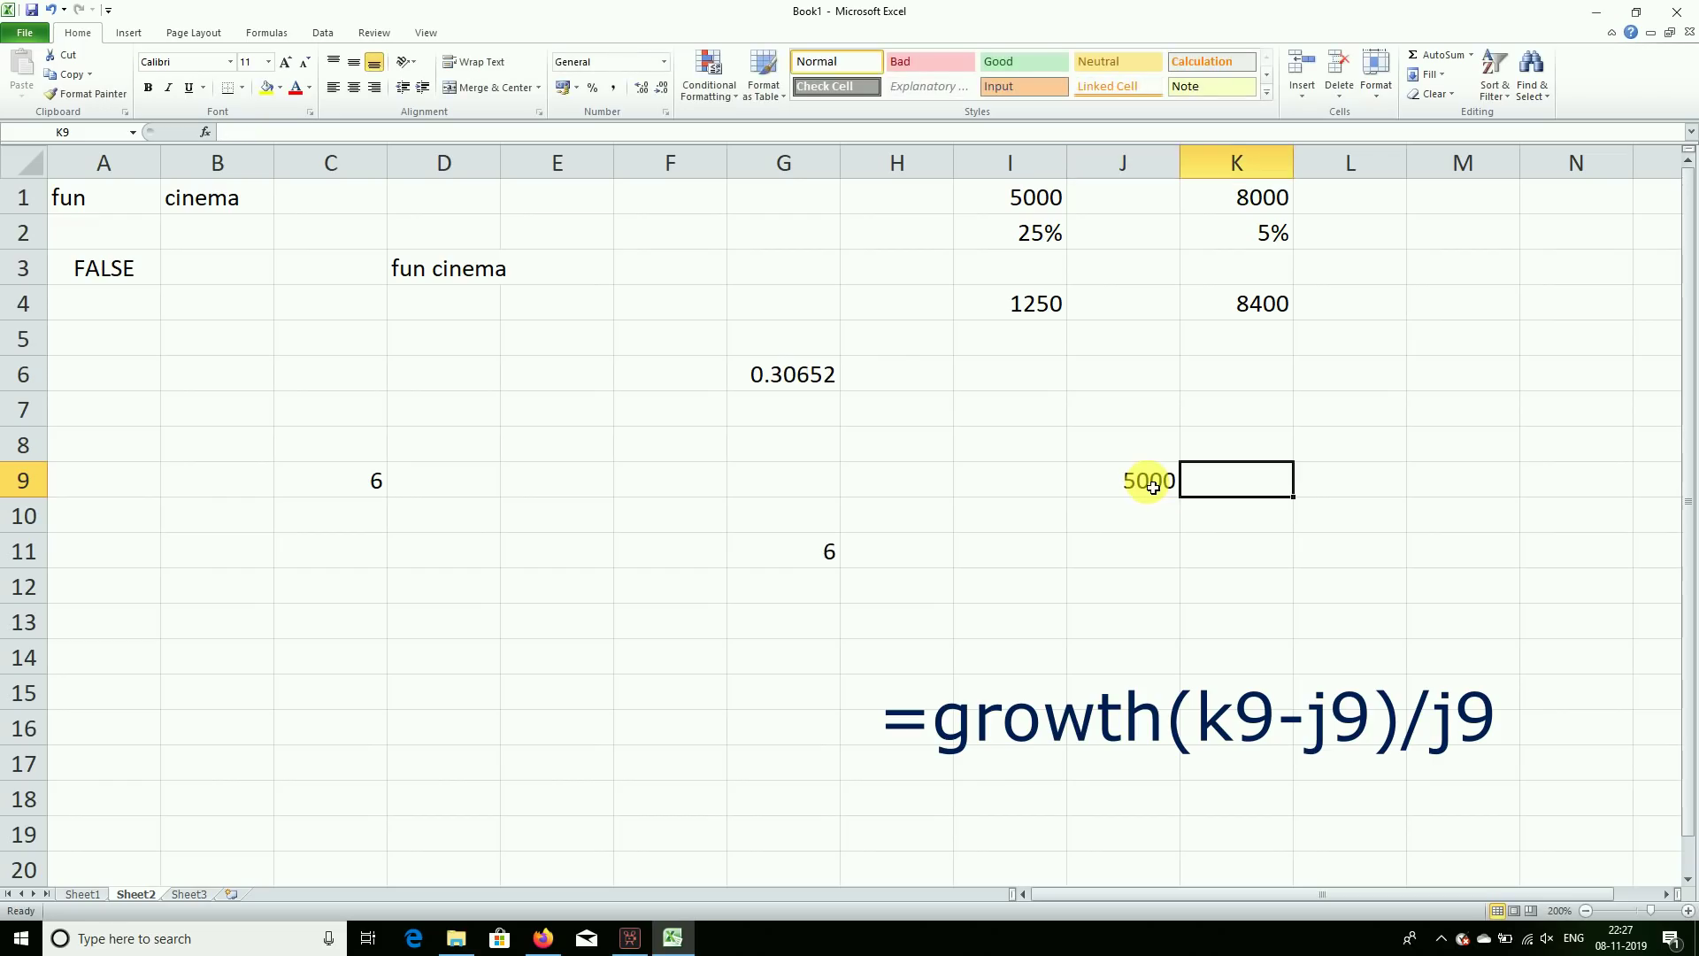
text(6000)
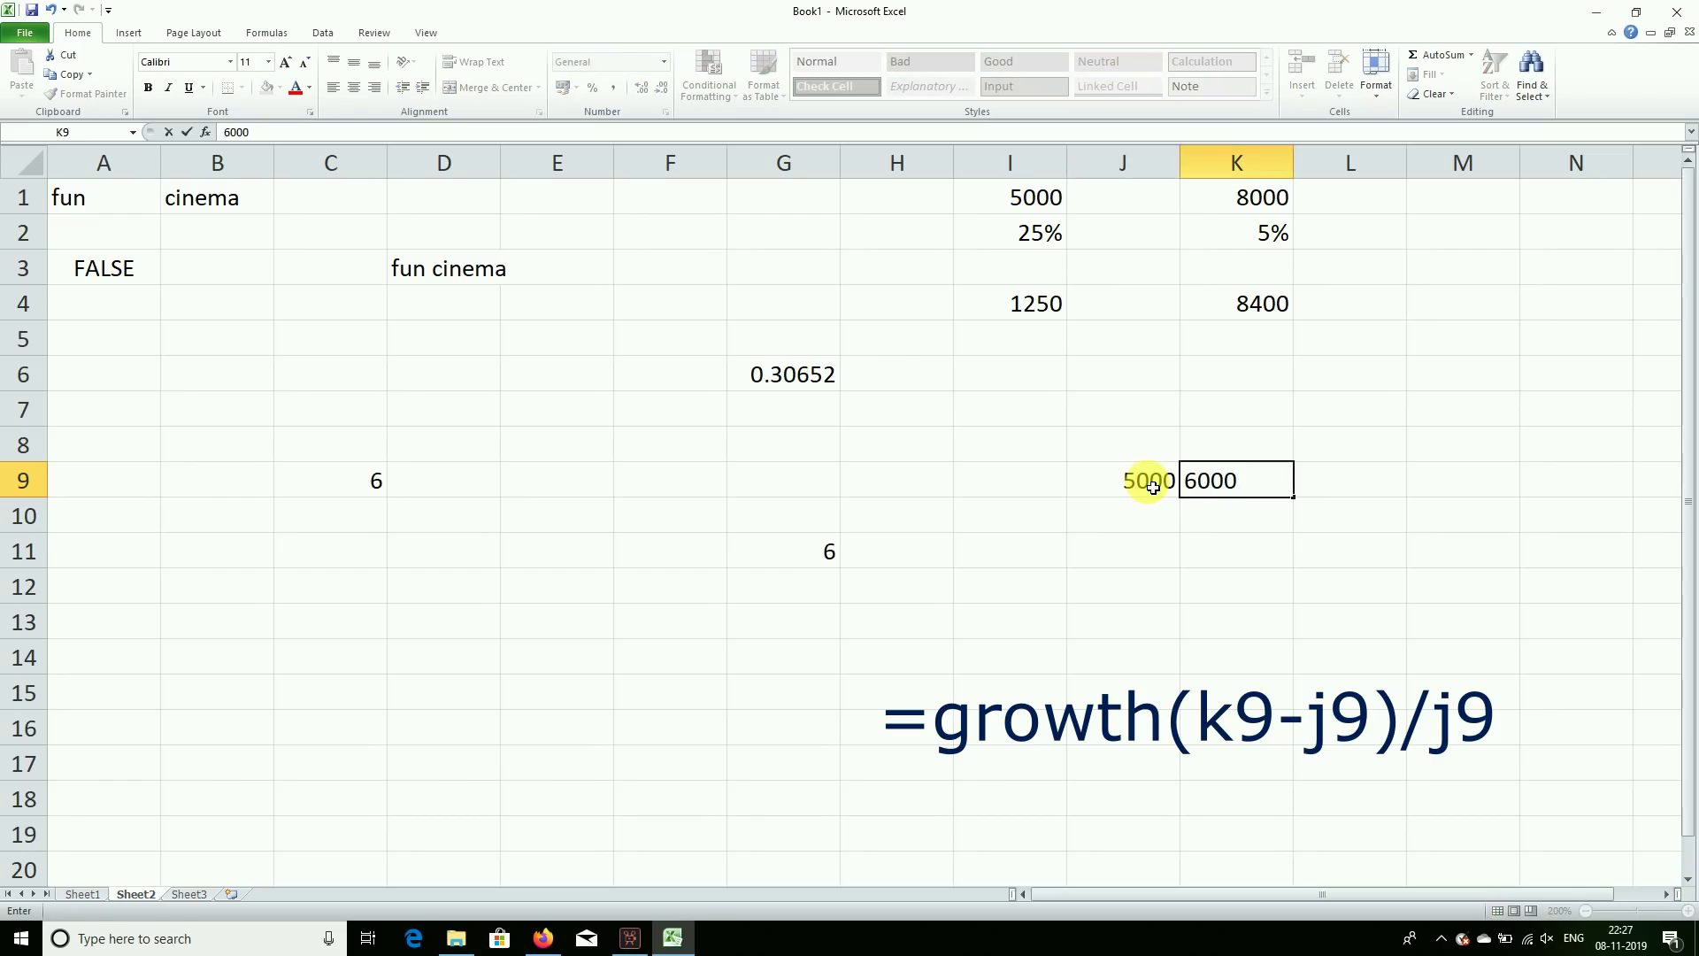
key(Return)
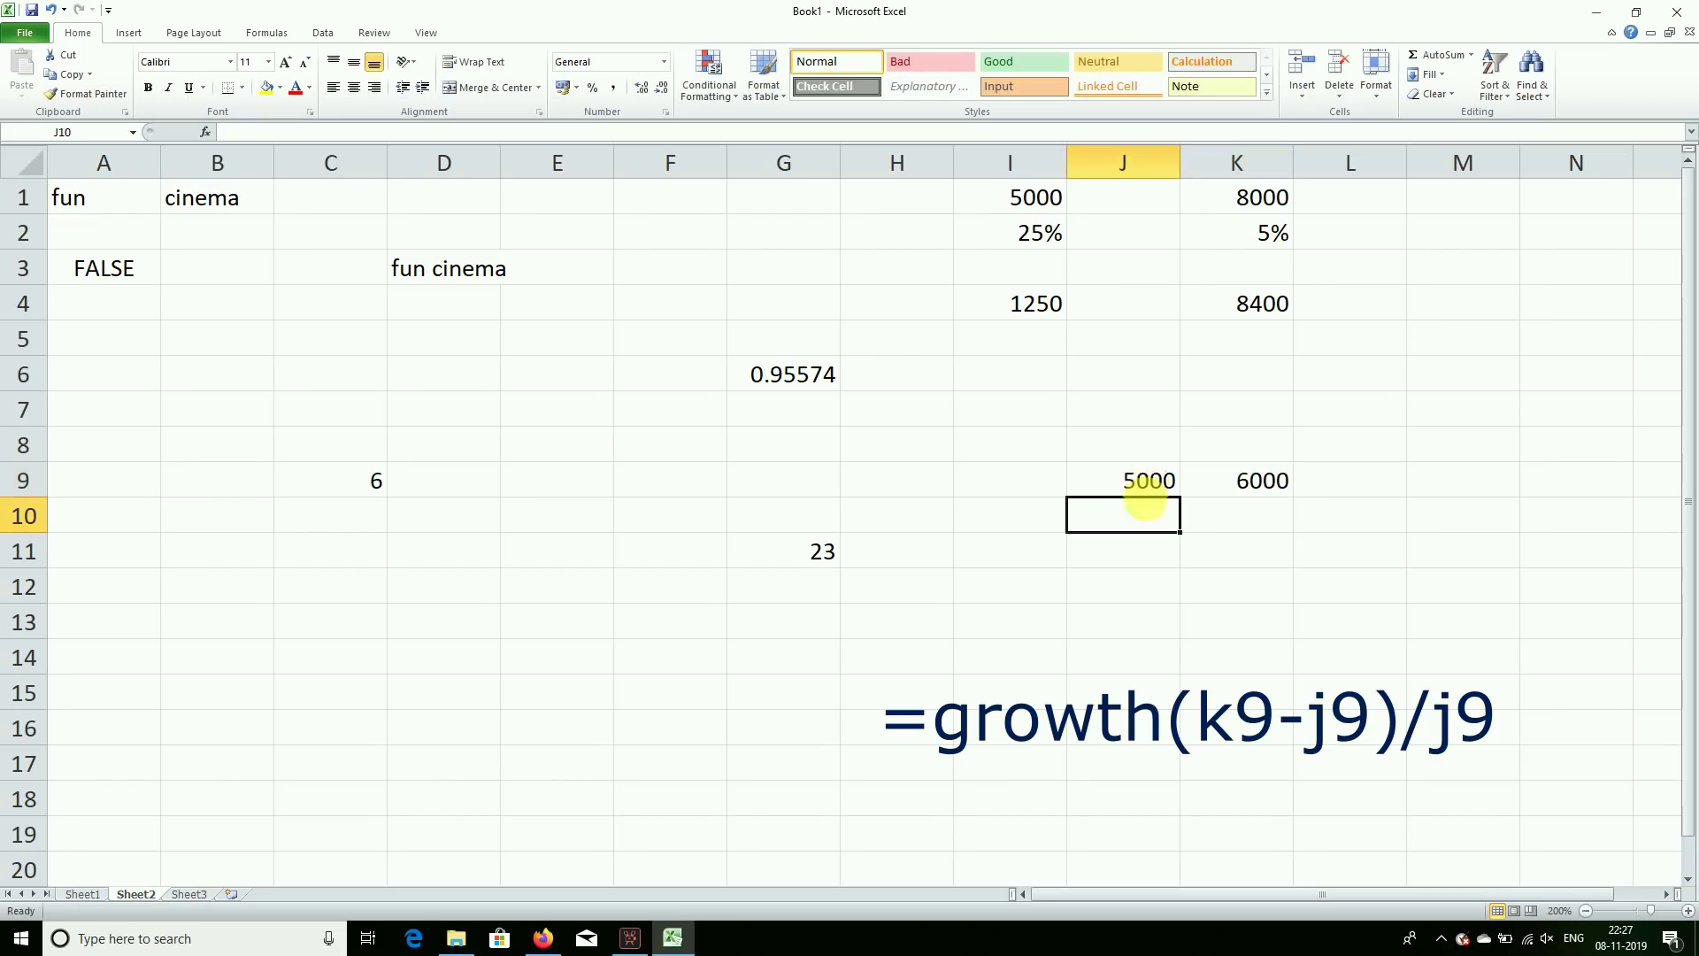
Calculate the growth (K9-J9)/J9 in J11 and show it as 20% in Percent Style.
click(1144, 546)
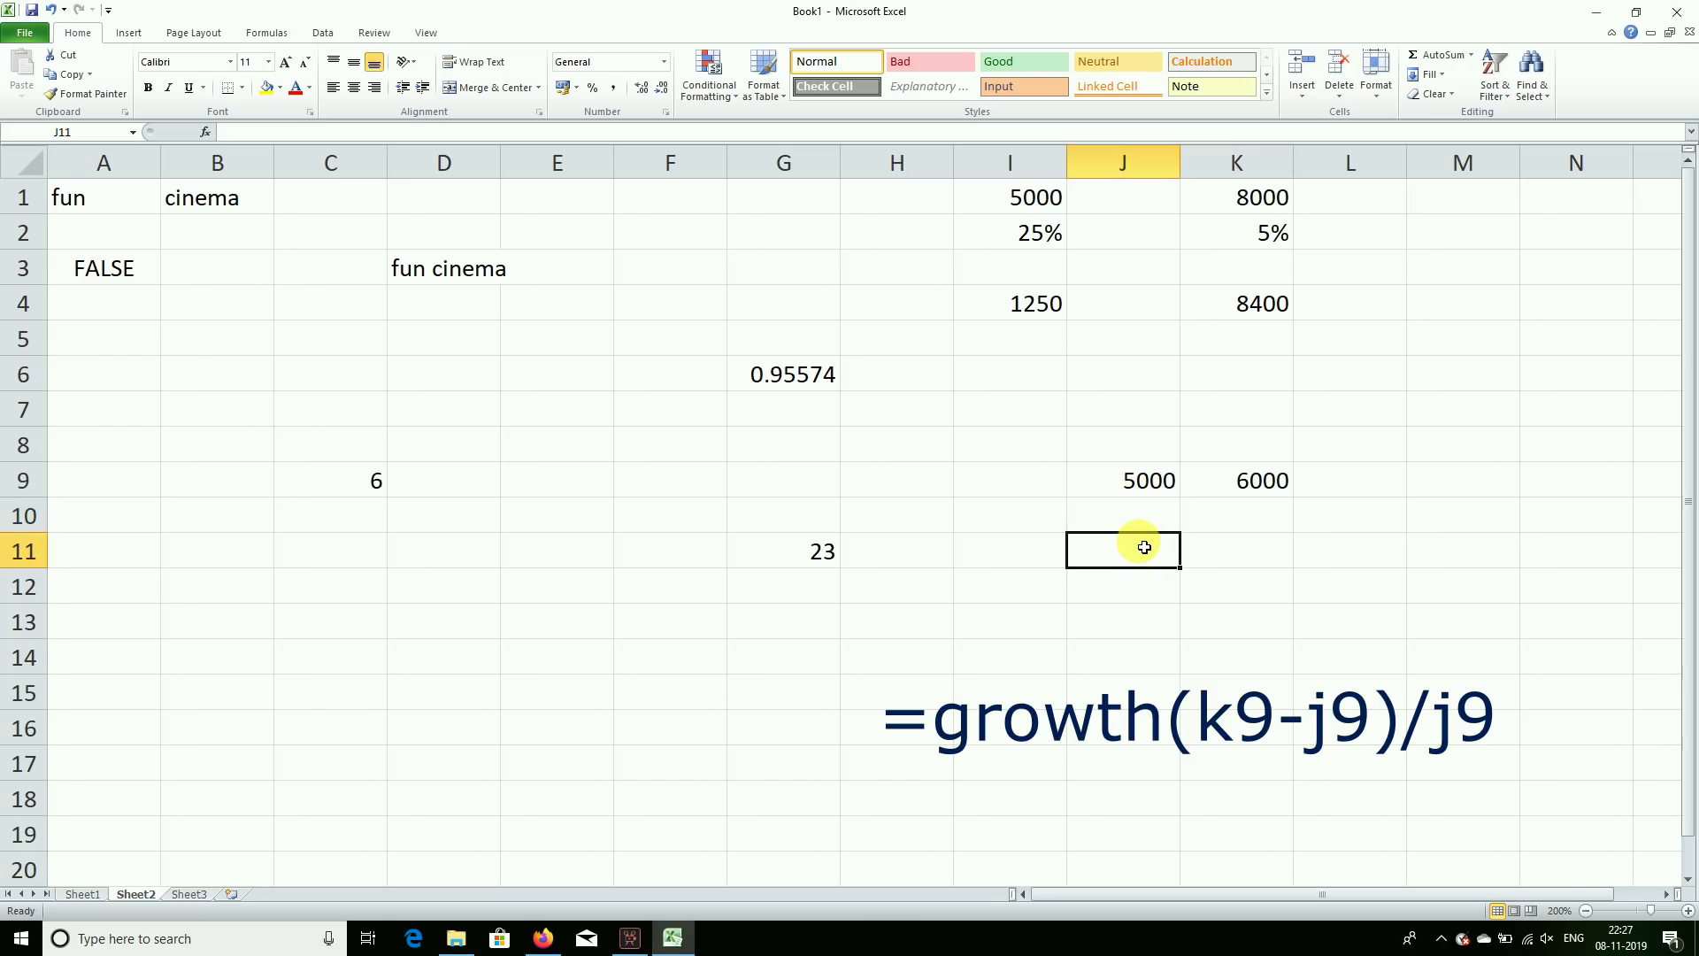
text(=gro)
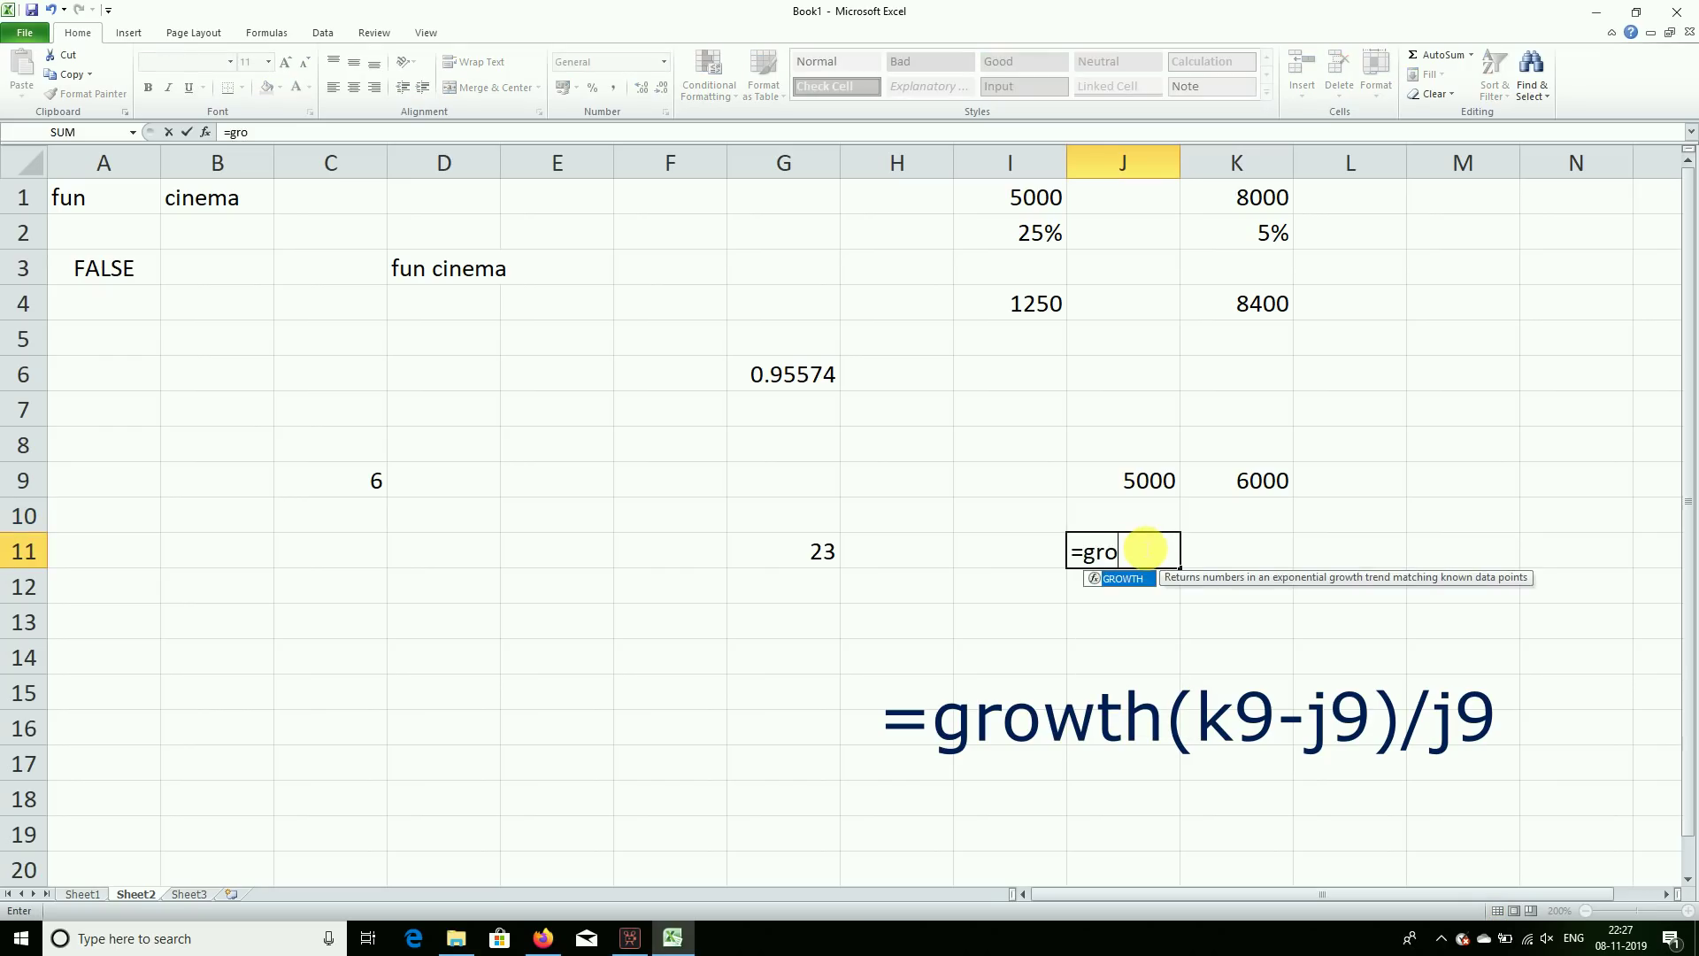
key(Tab)
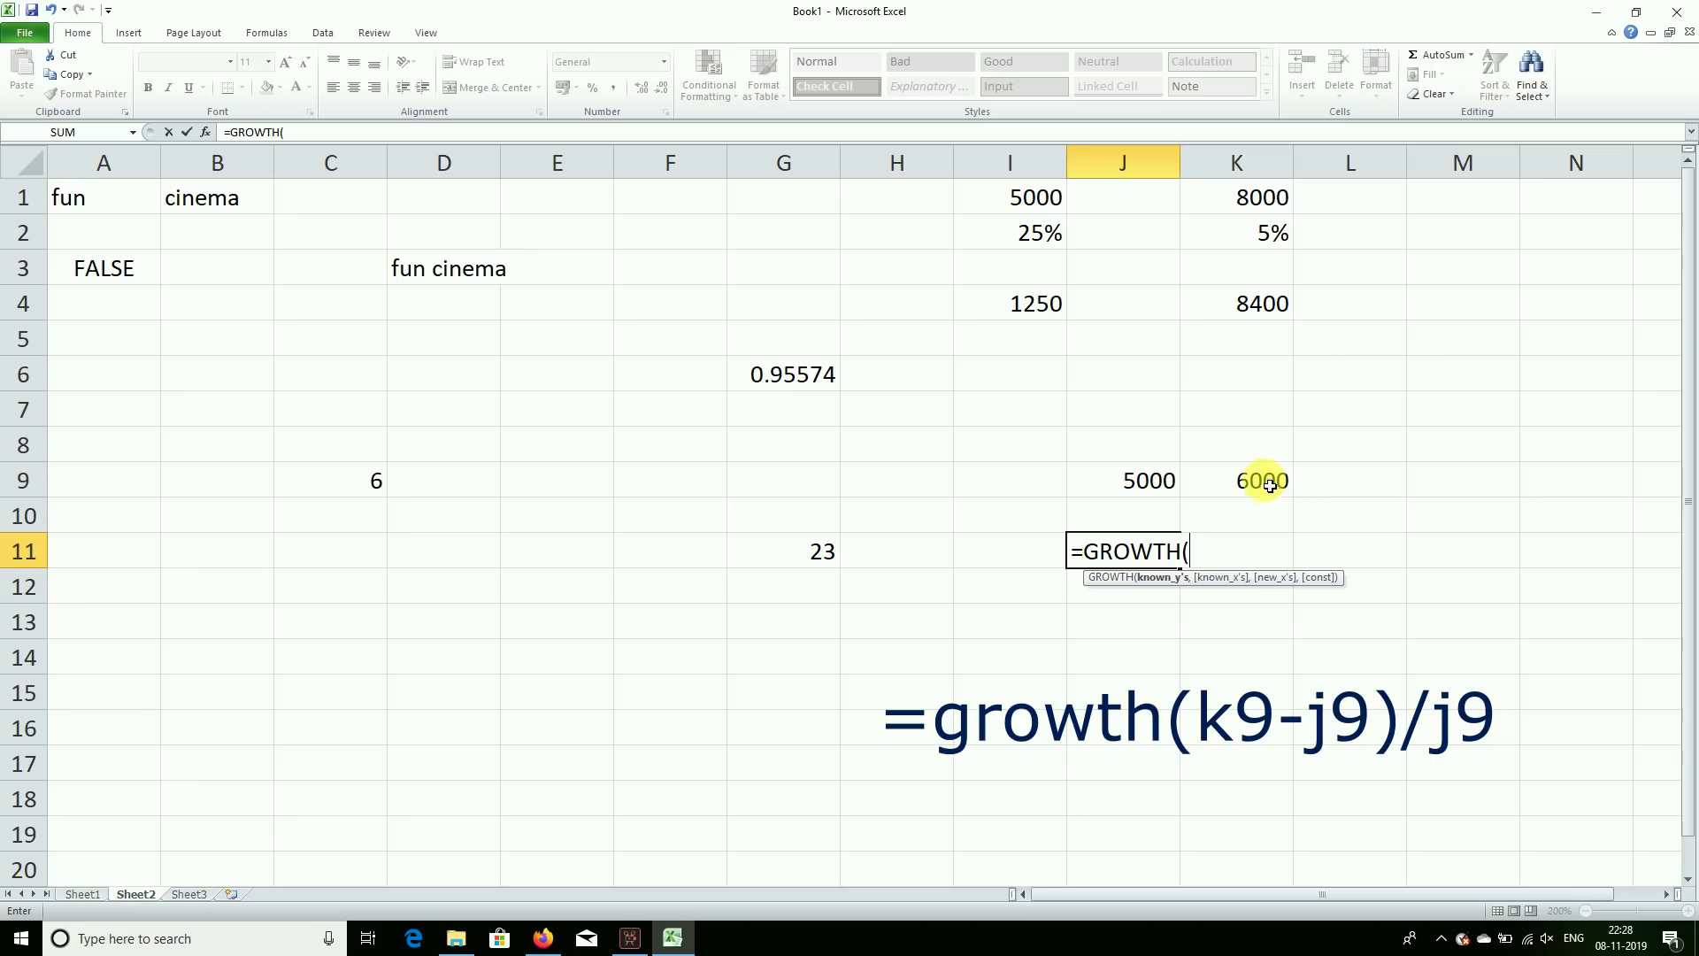
click(1270, 484)
text(-)
click(1159, 489)
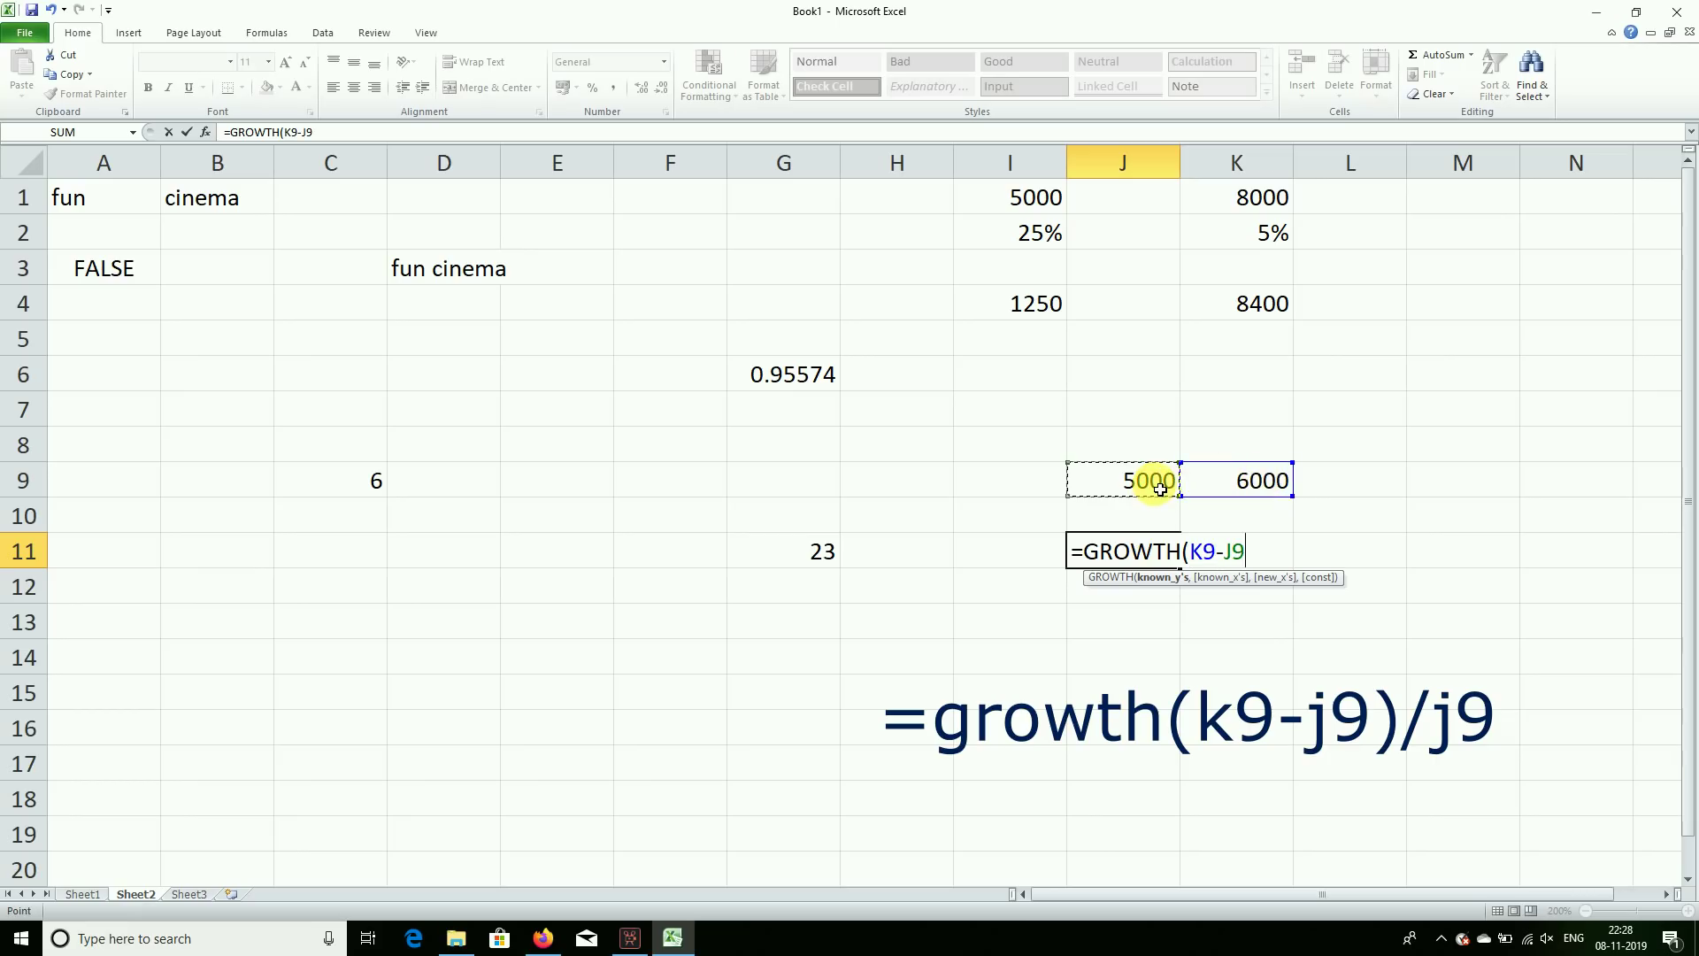
text()/)
click(1159, 486)
key(Return)
key(Up)
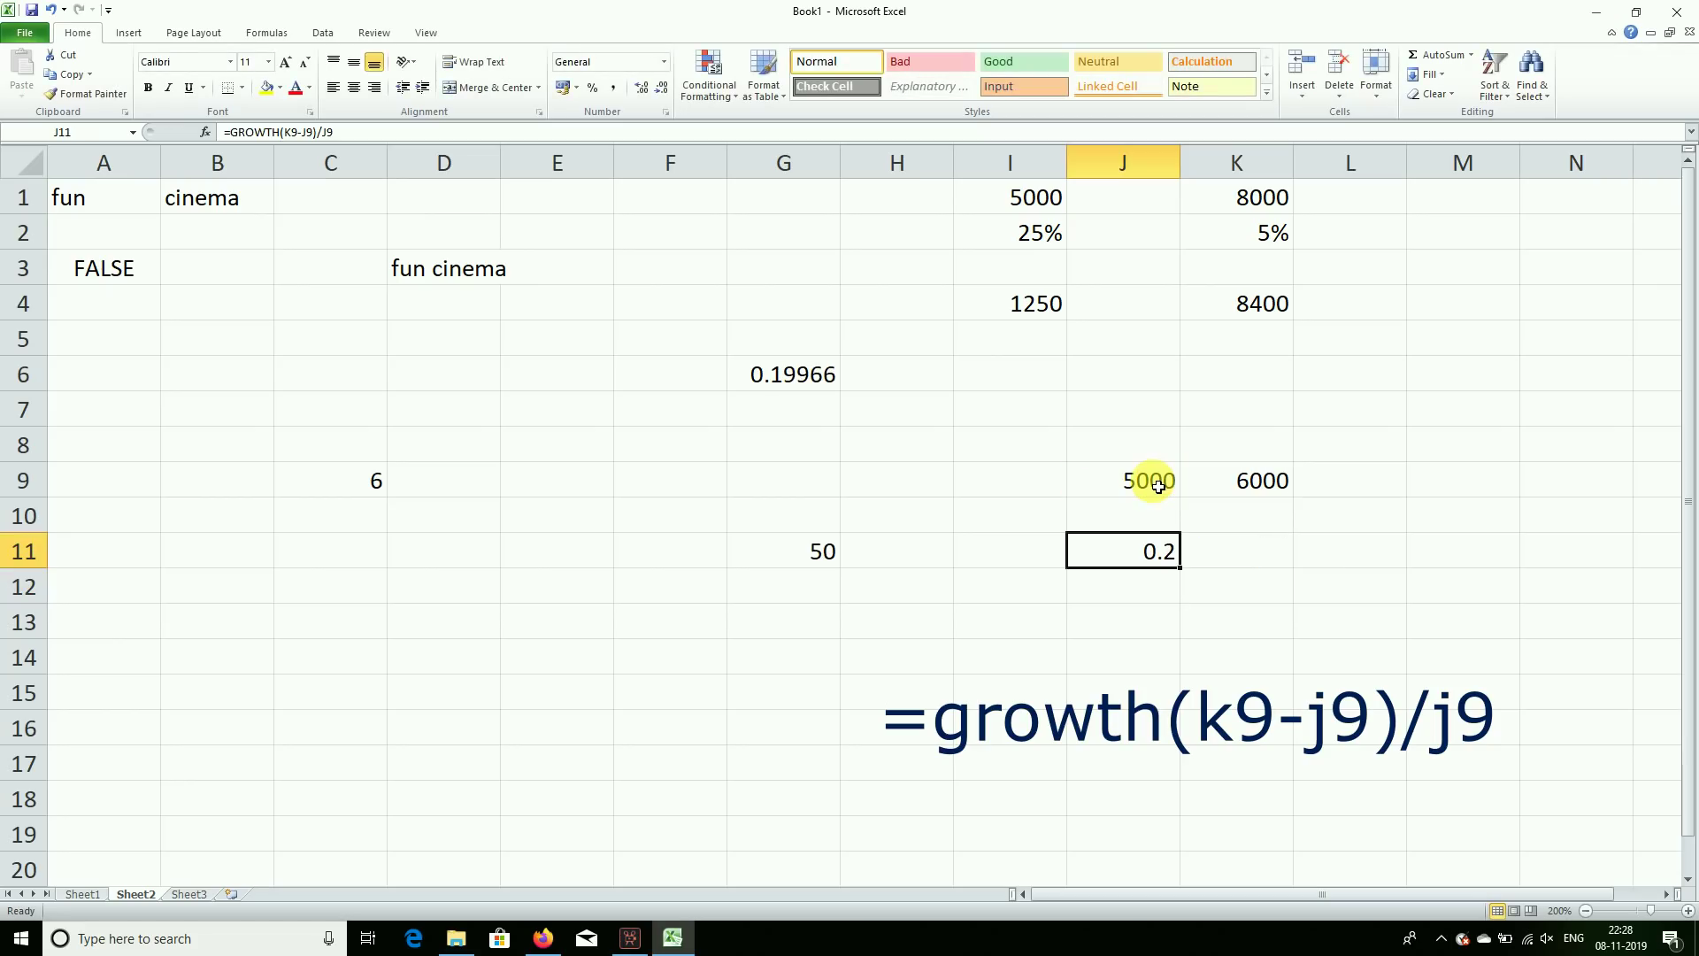
click(588, 88)
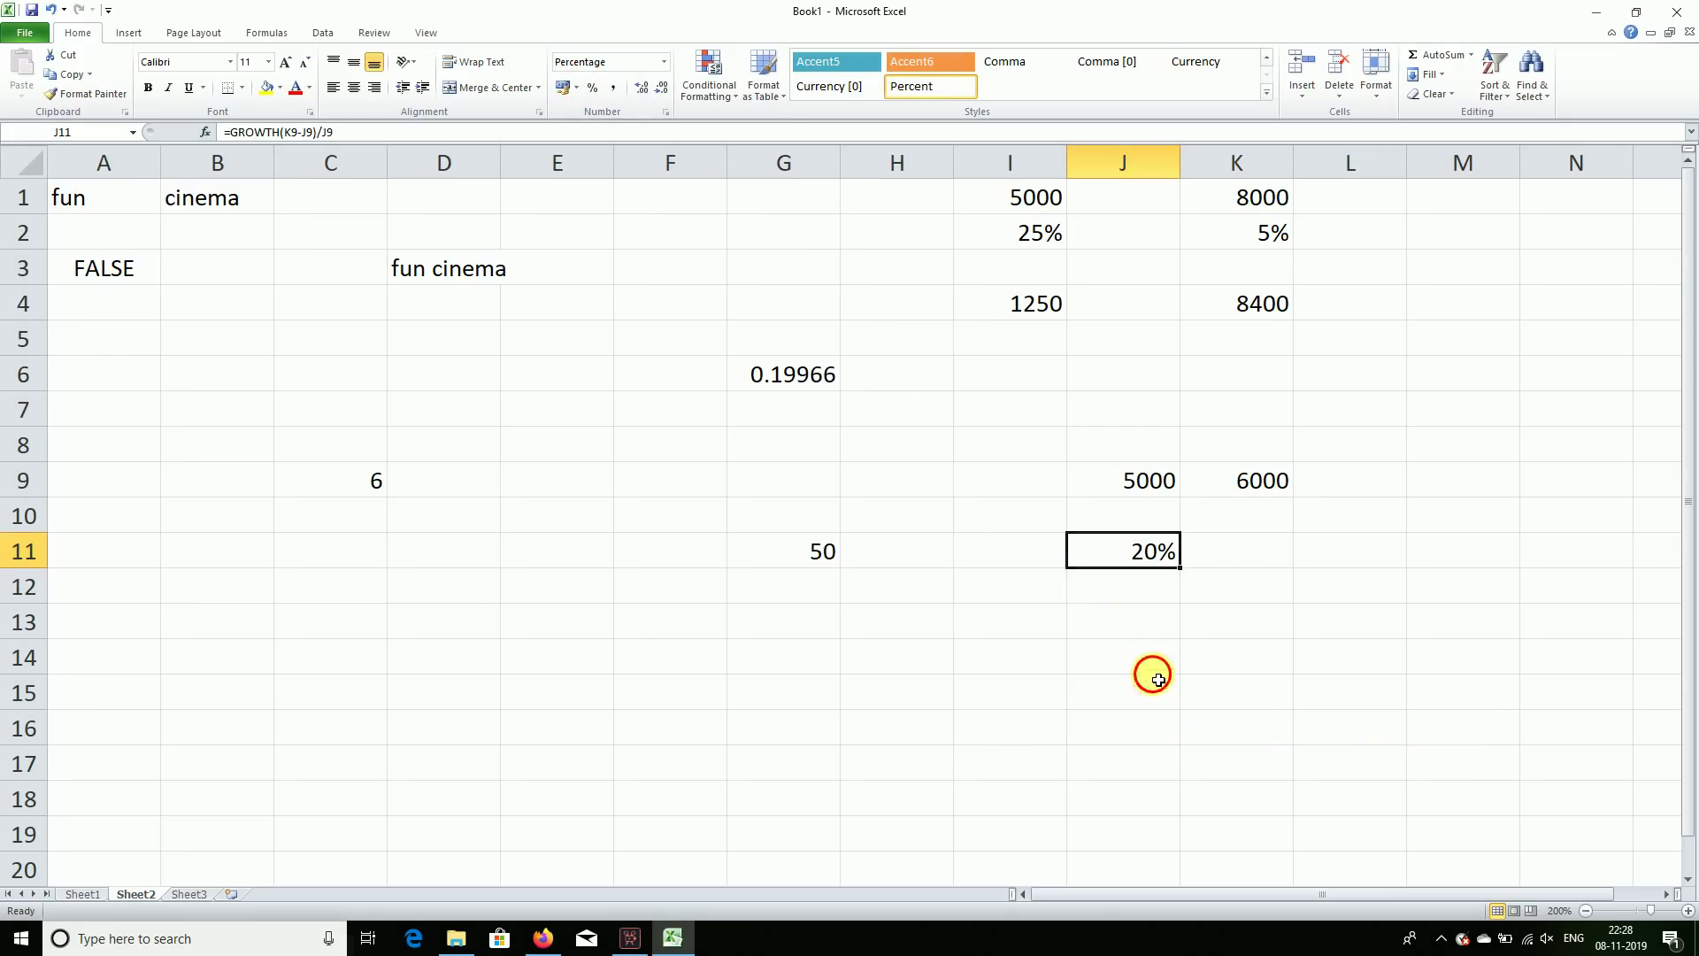
Enter =235/250 in J14 and show it as 94% in Percent Style.
click(1151, 668)
text(=235/250)
key(Return)
key(Up)
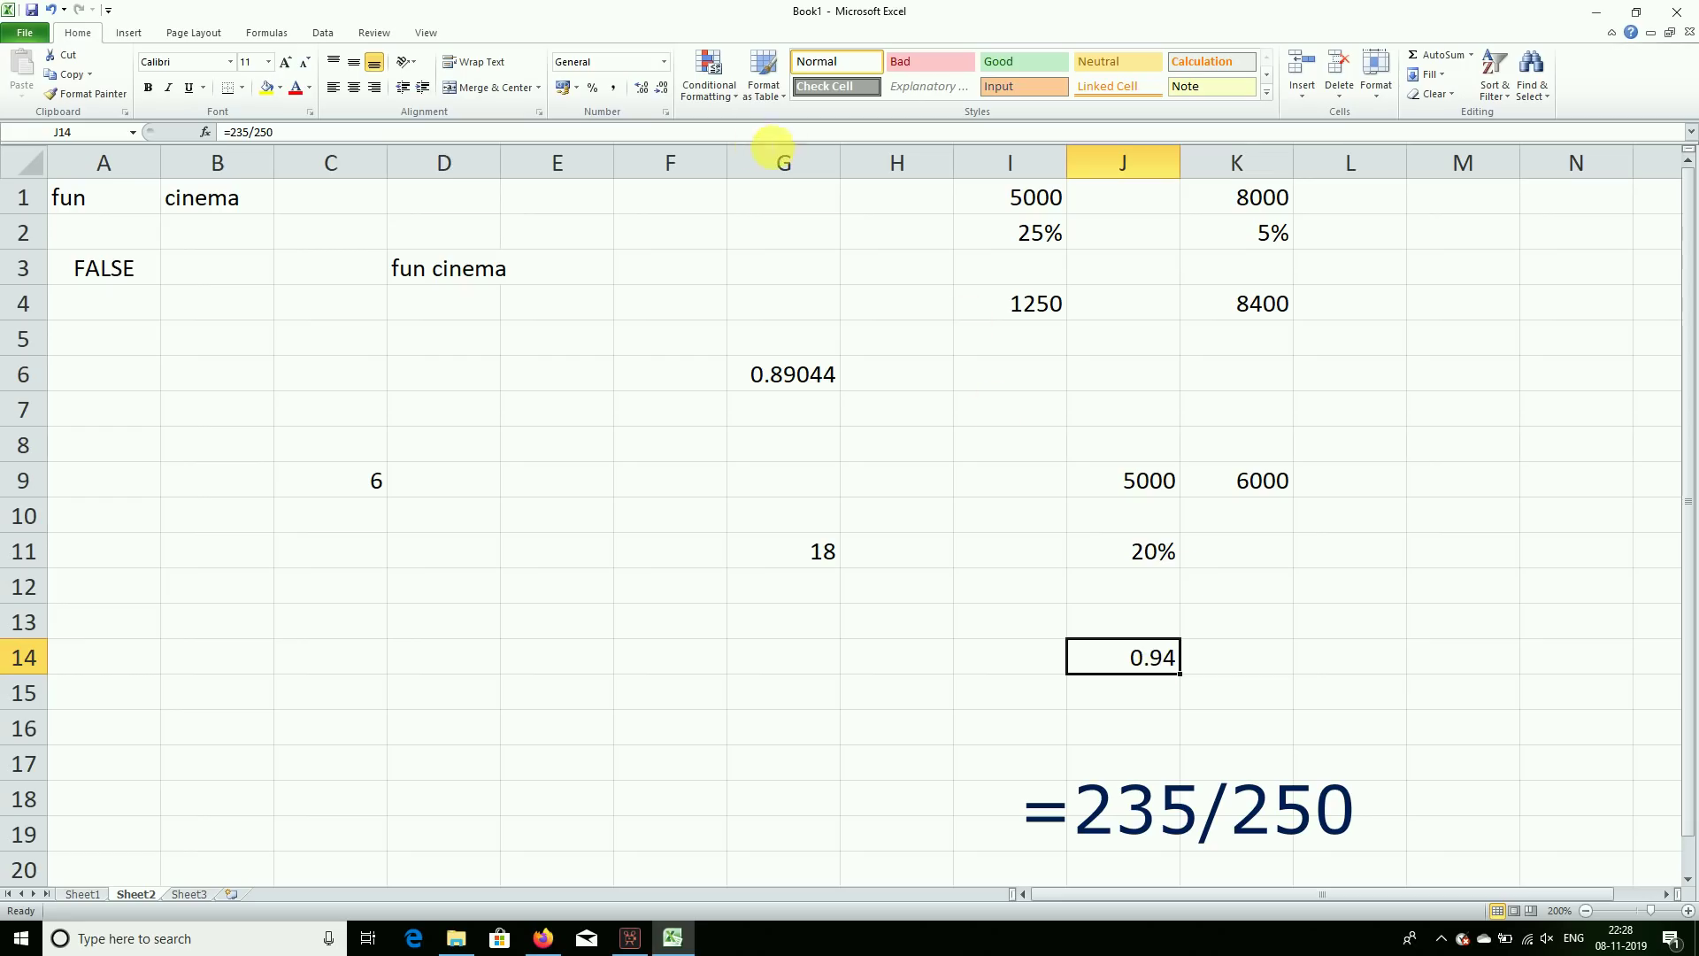
click(602, 85)
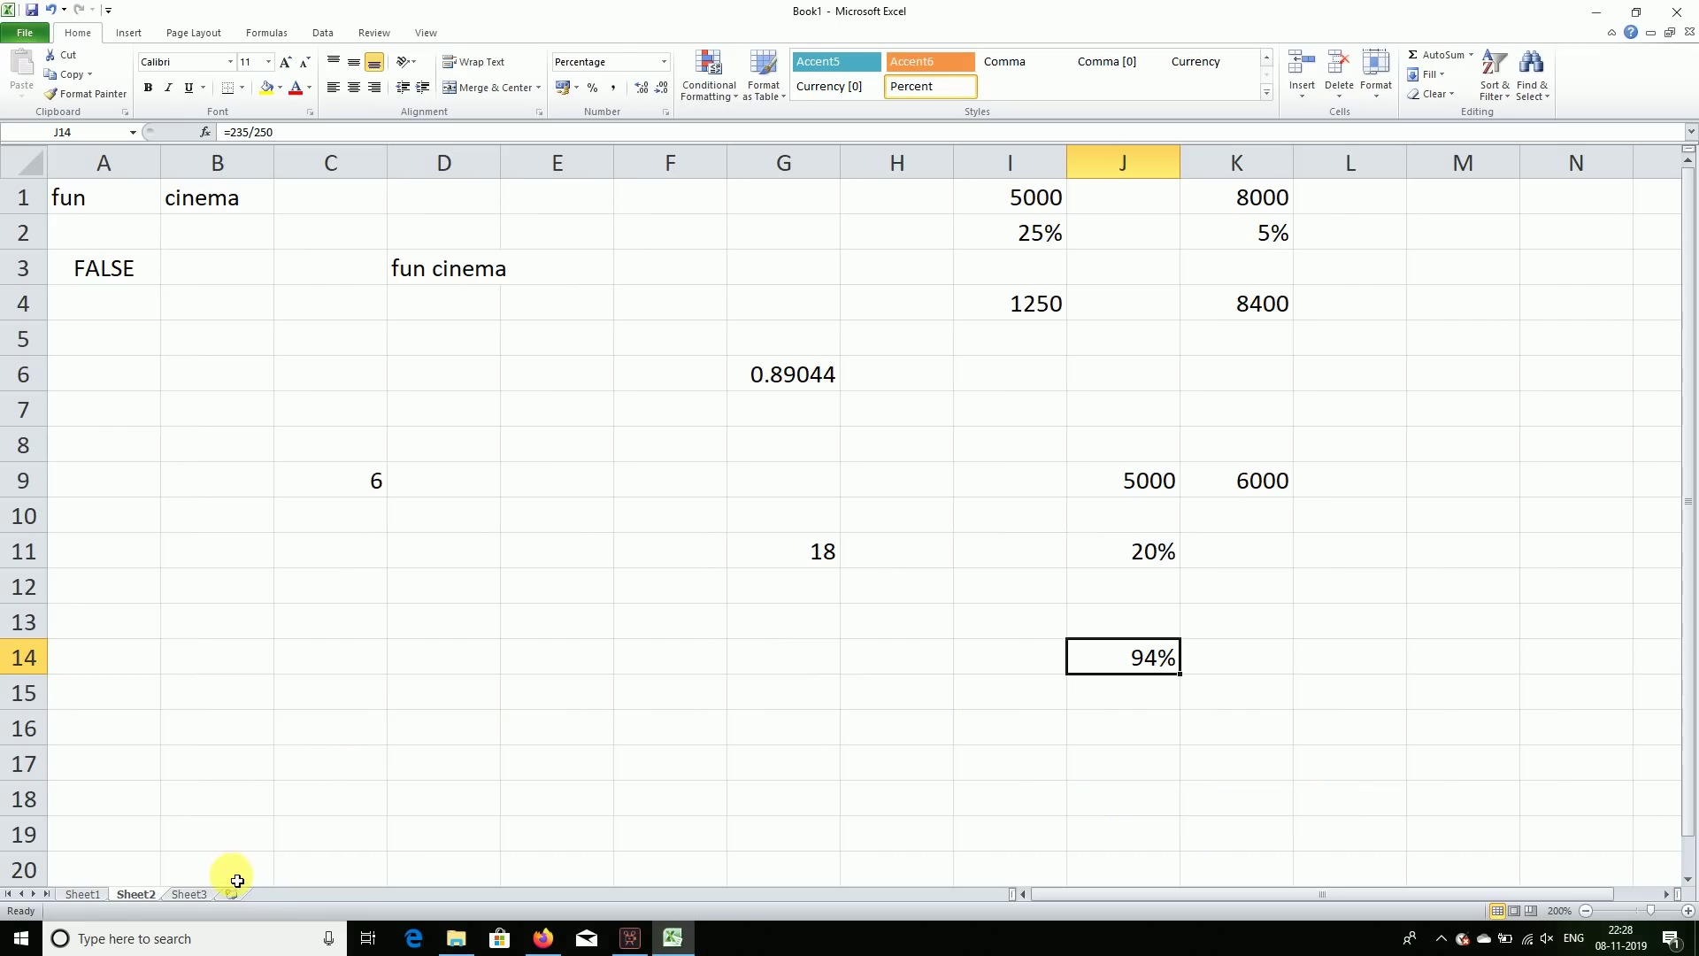
Switch to Sheet3 and zoom in for easier reading.
click(189, 895)
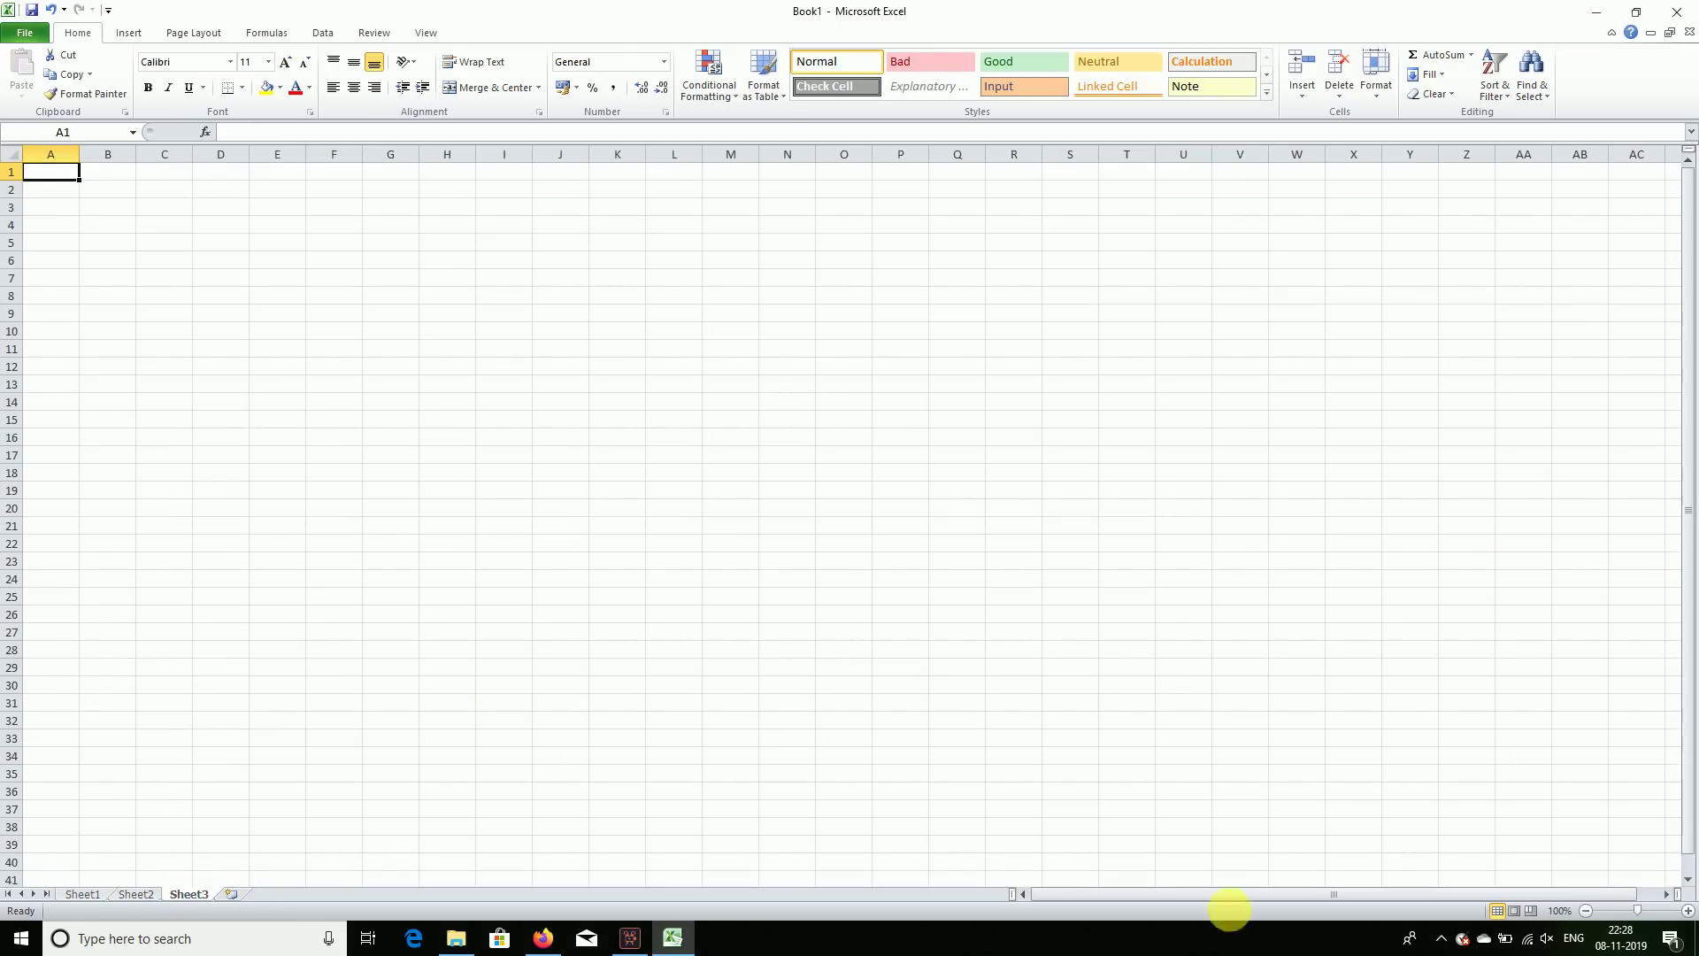
key(super+space)
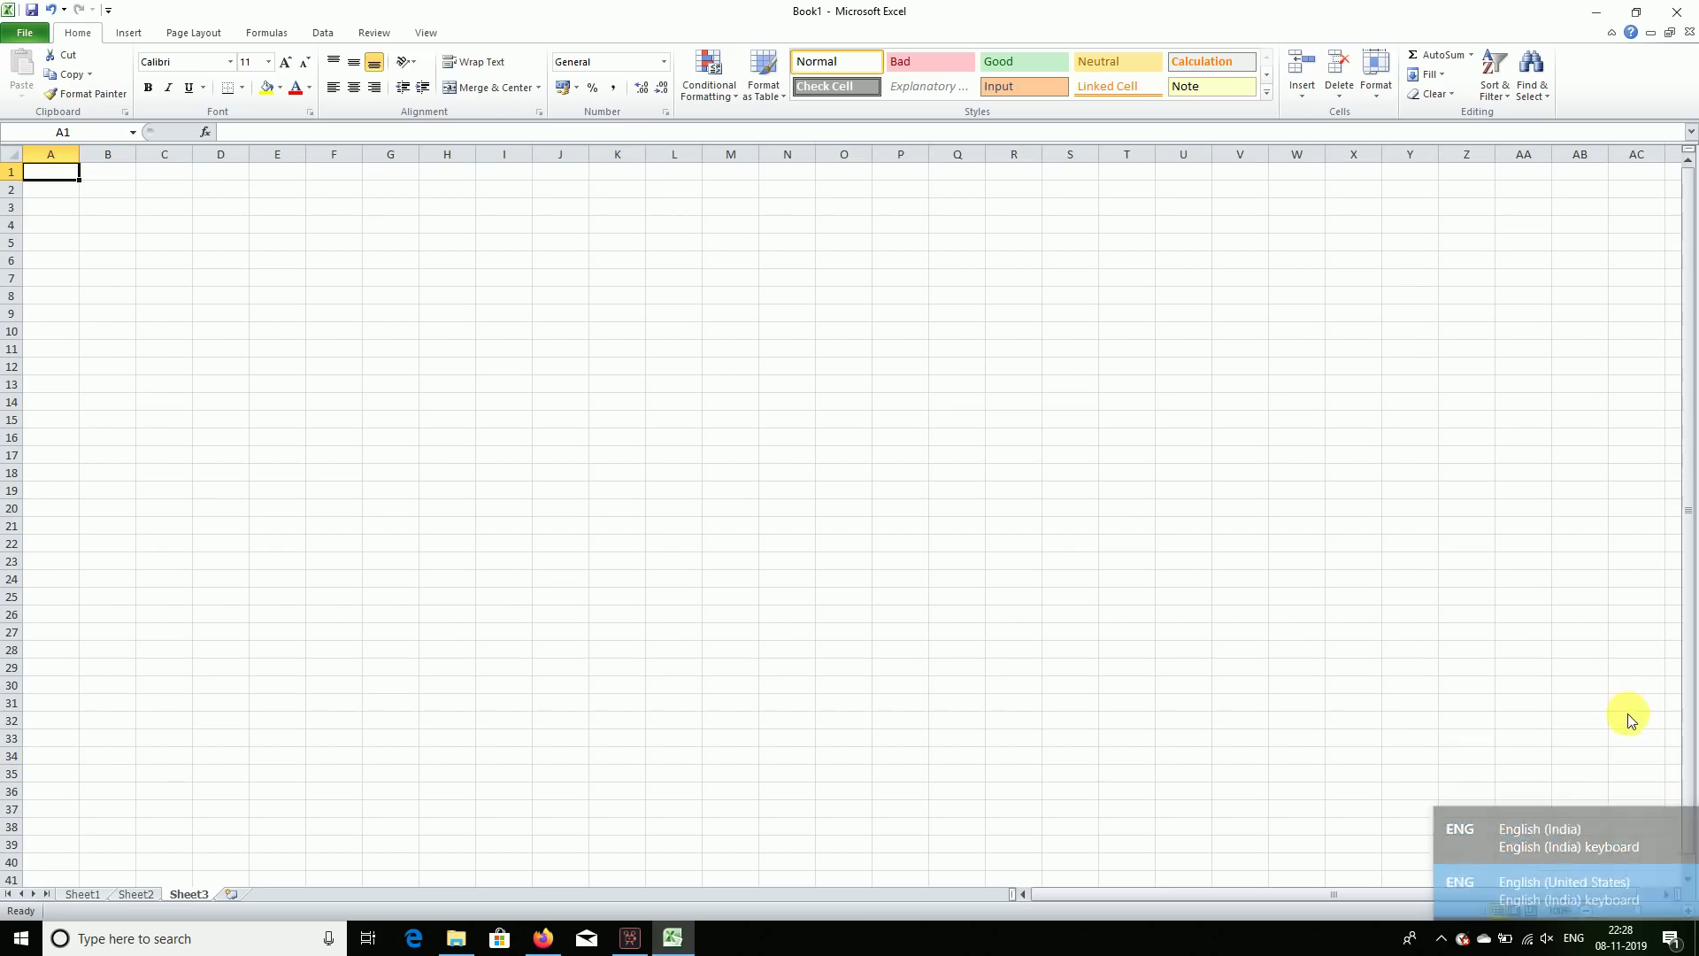
click(1690, 910)
click(1690, 909)
click(1690, 910)
click(1690, 912)
click(1690, 911)
click(1690, 912)
click(1690, 911)
click(1690, 911)
click(1690, 911)
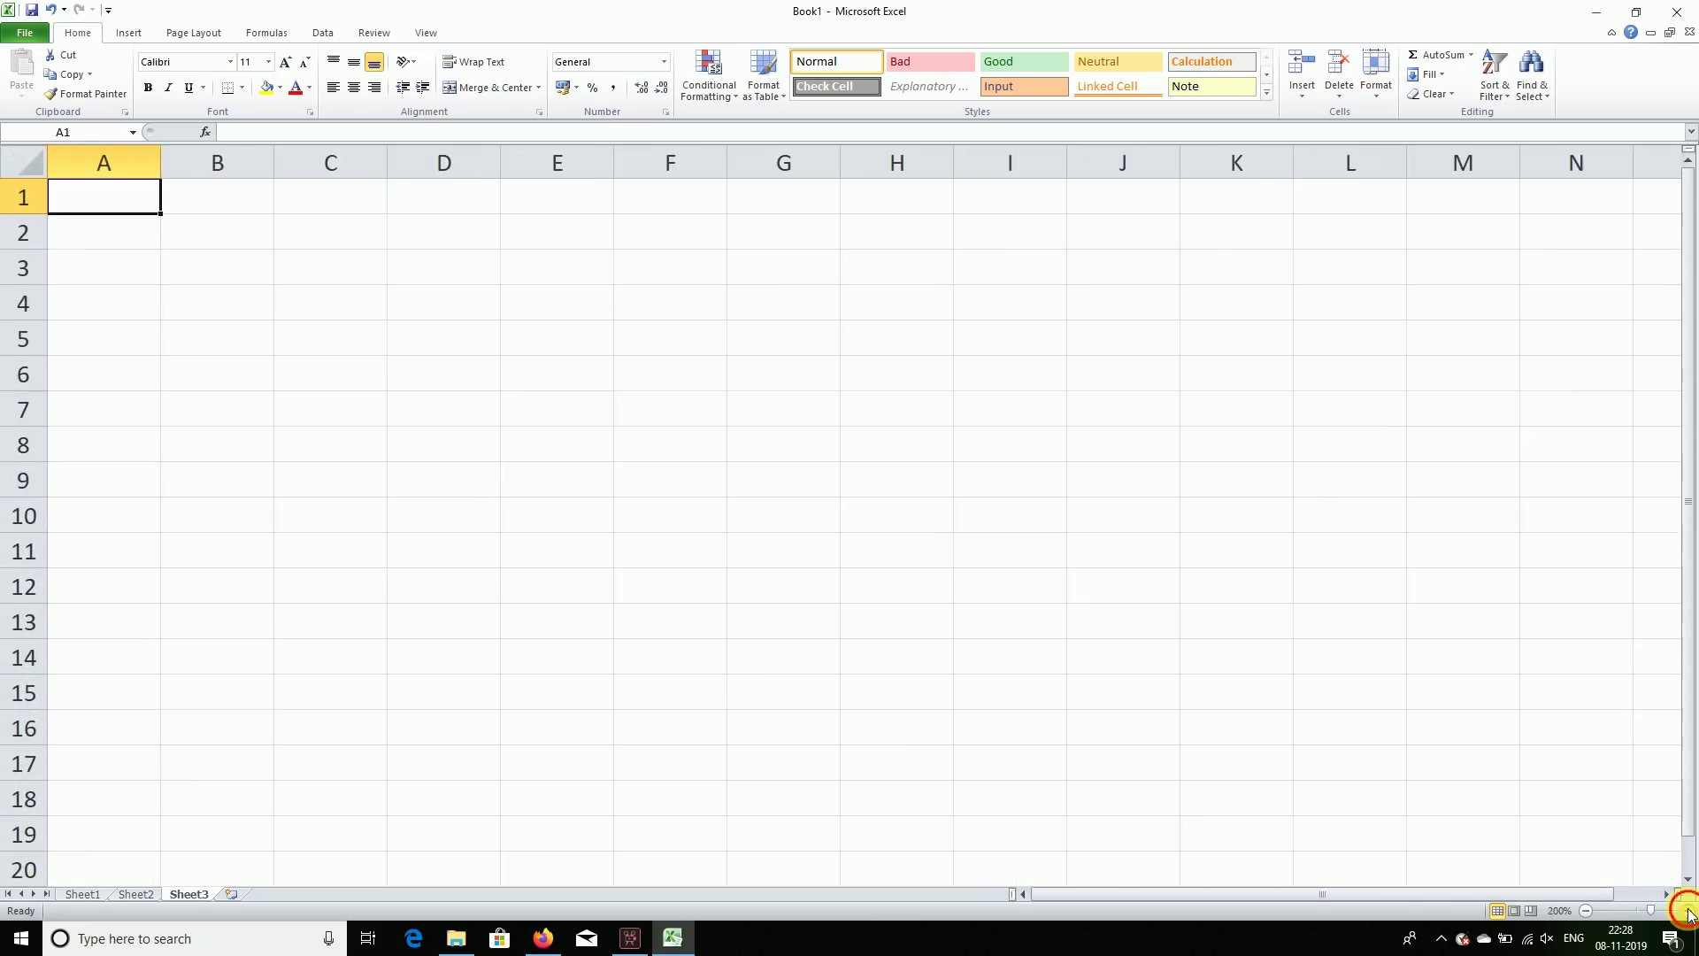
click(1690, 912)
click(1690, 912)
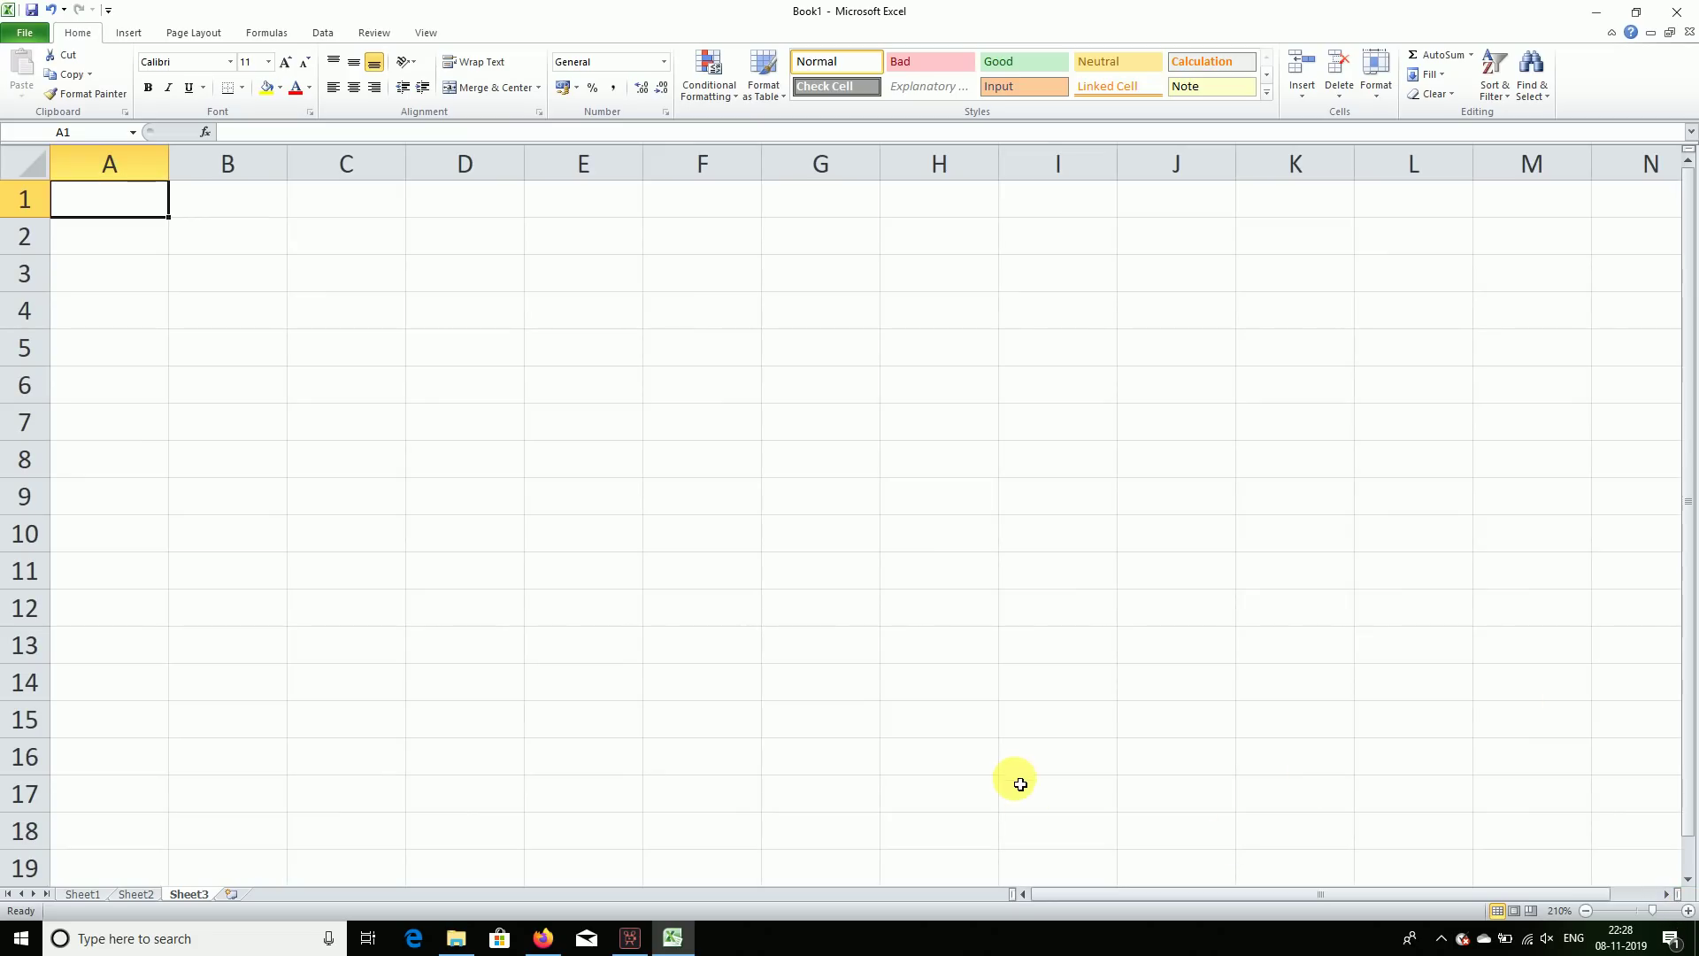
Insert today's date 08-11-2019 in B1 and the start date 18-08-2000 in A1.
key(Right)
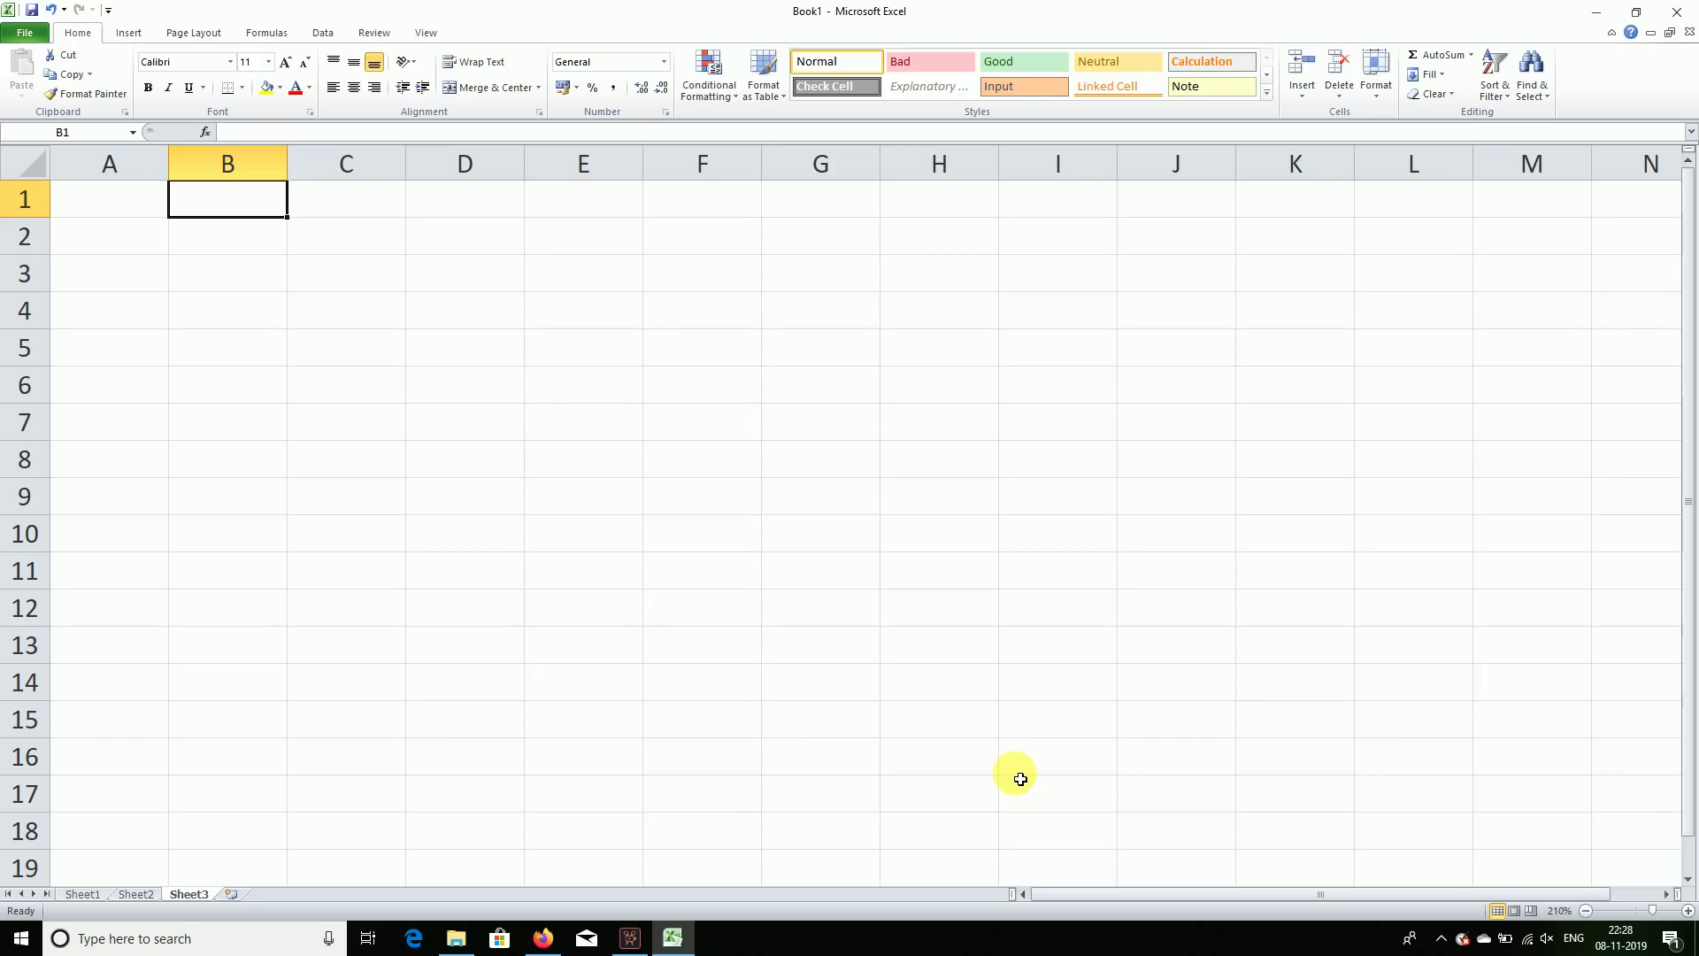
key(ctrl+semicolon)
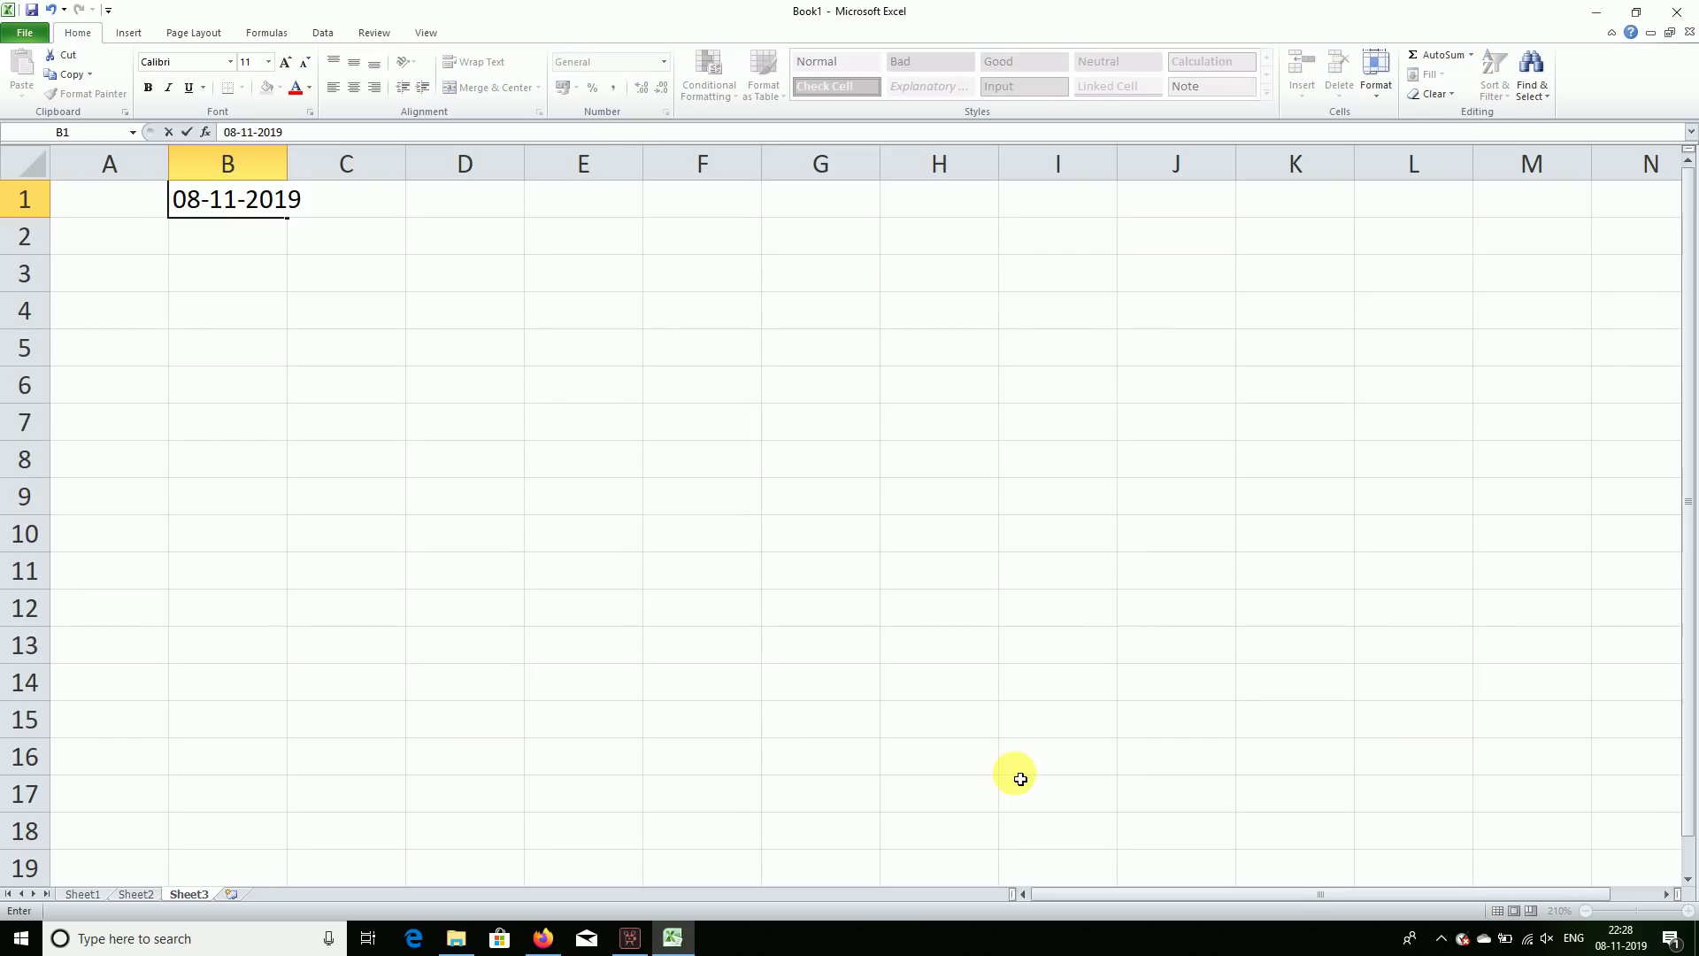
key(Return)
key(Up)
key(Left)
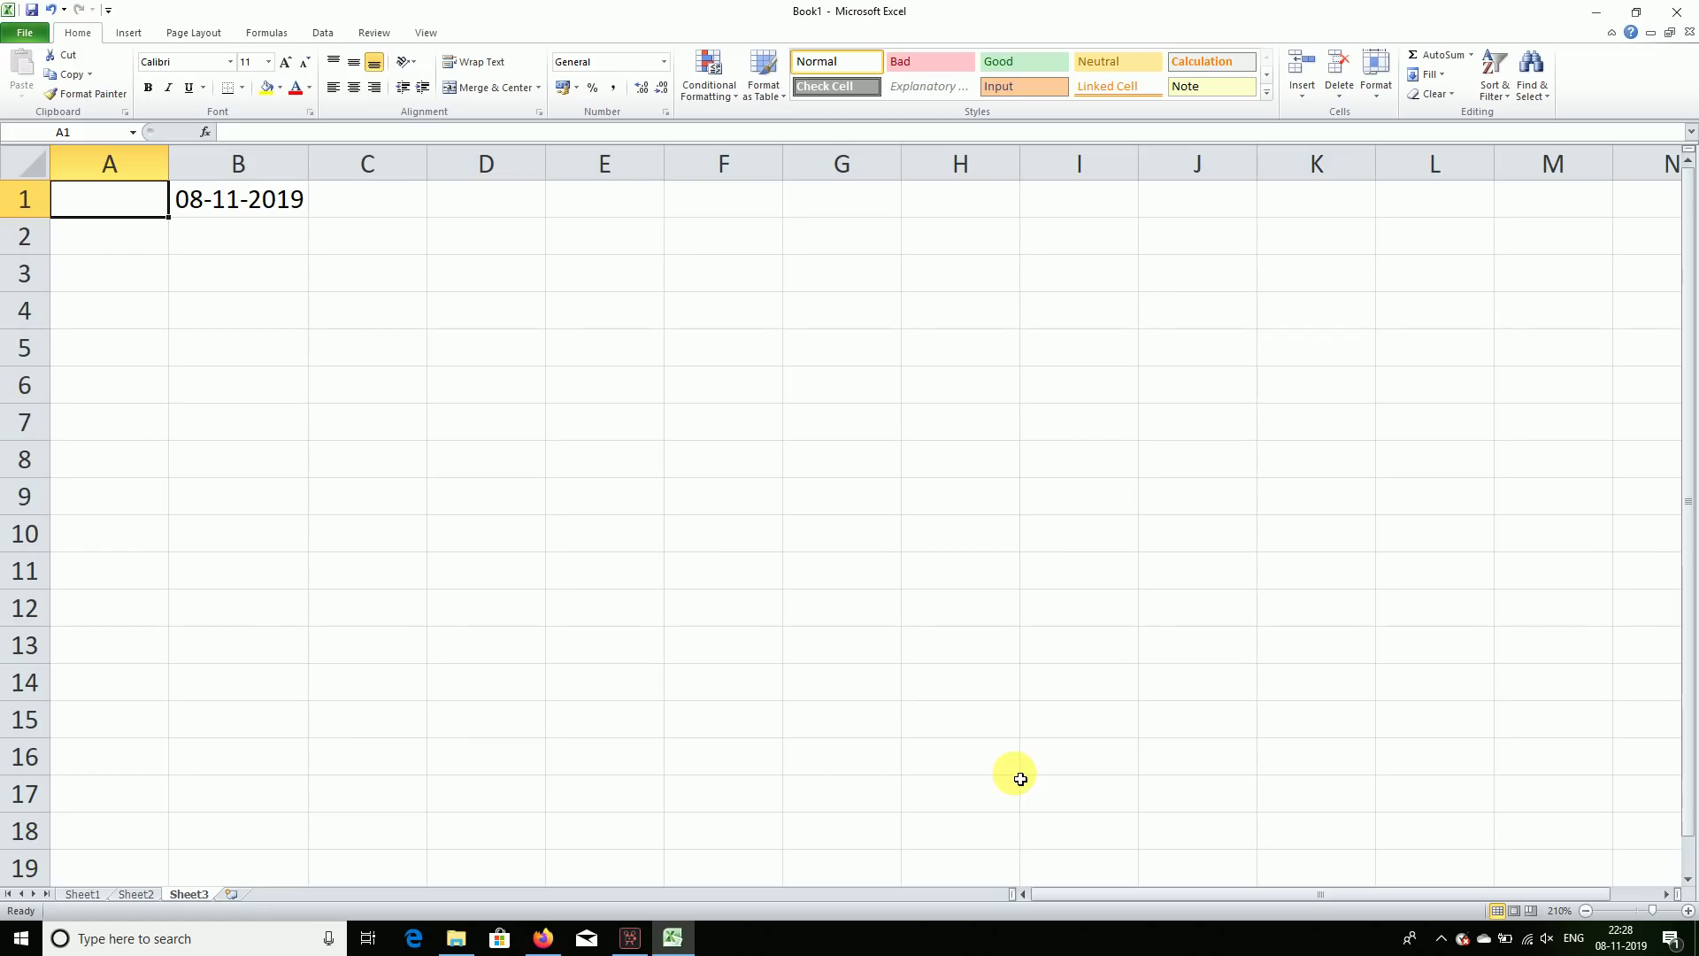
text(18)
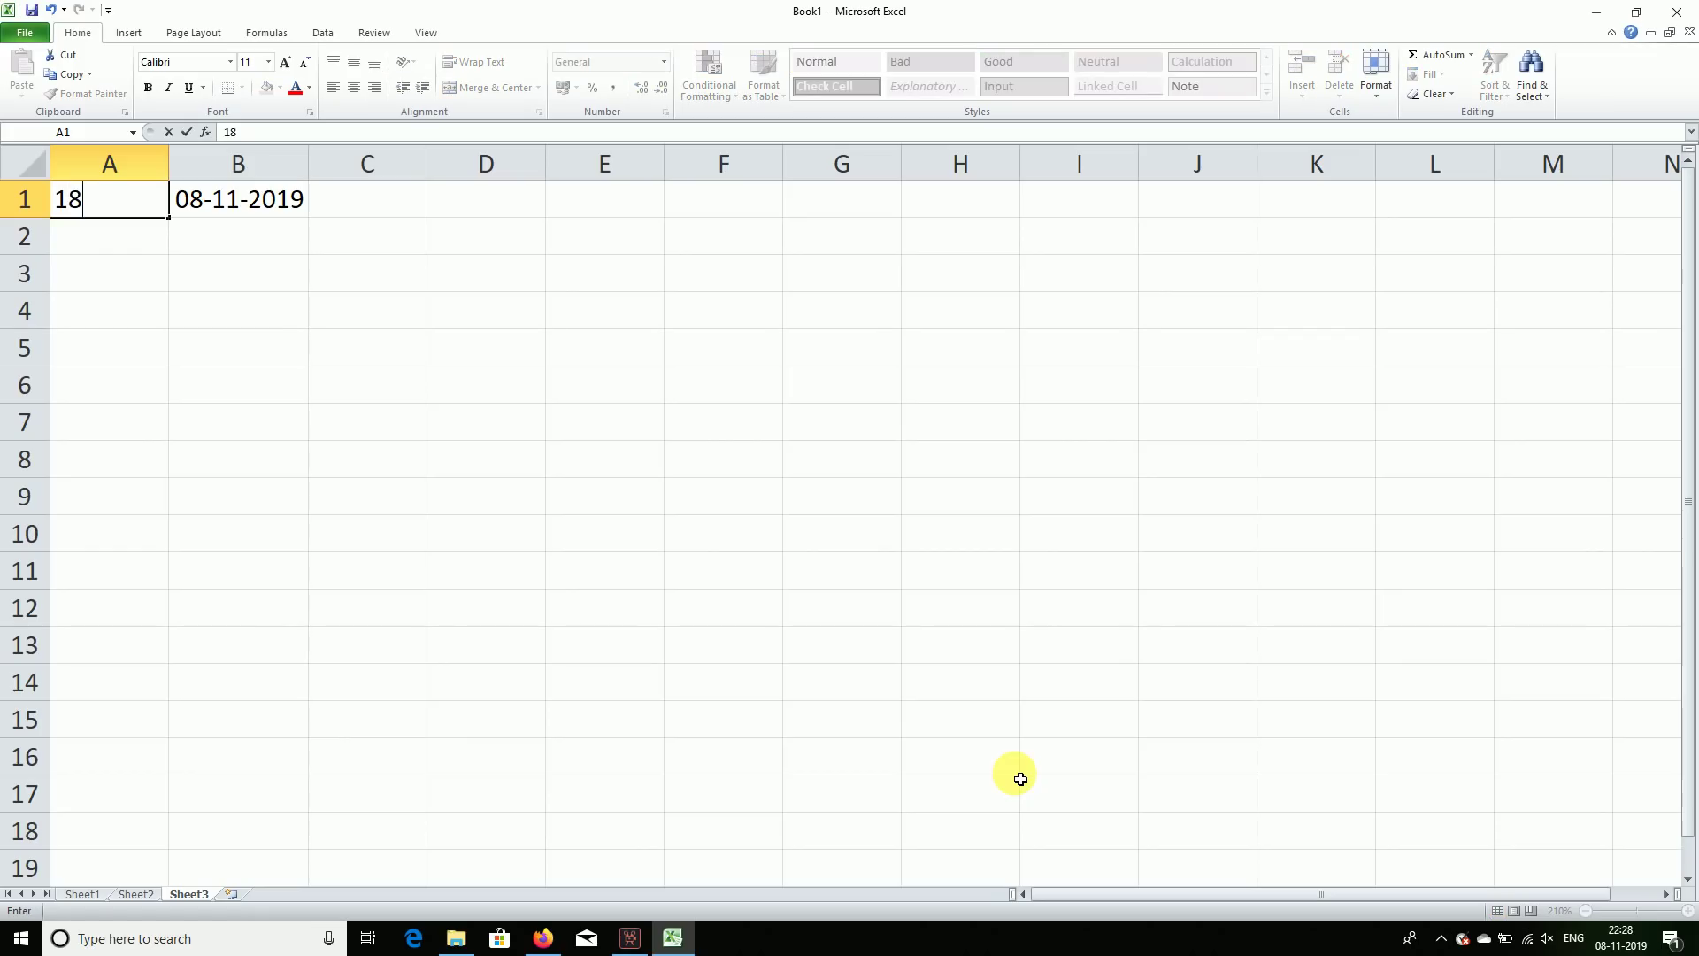
text(-08-)
text(2000)
key(Return)
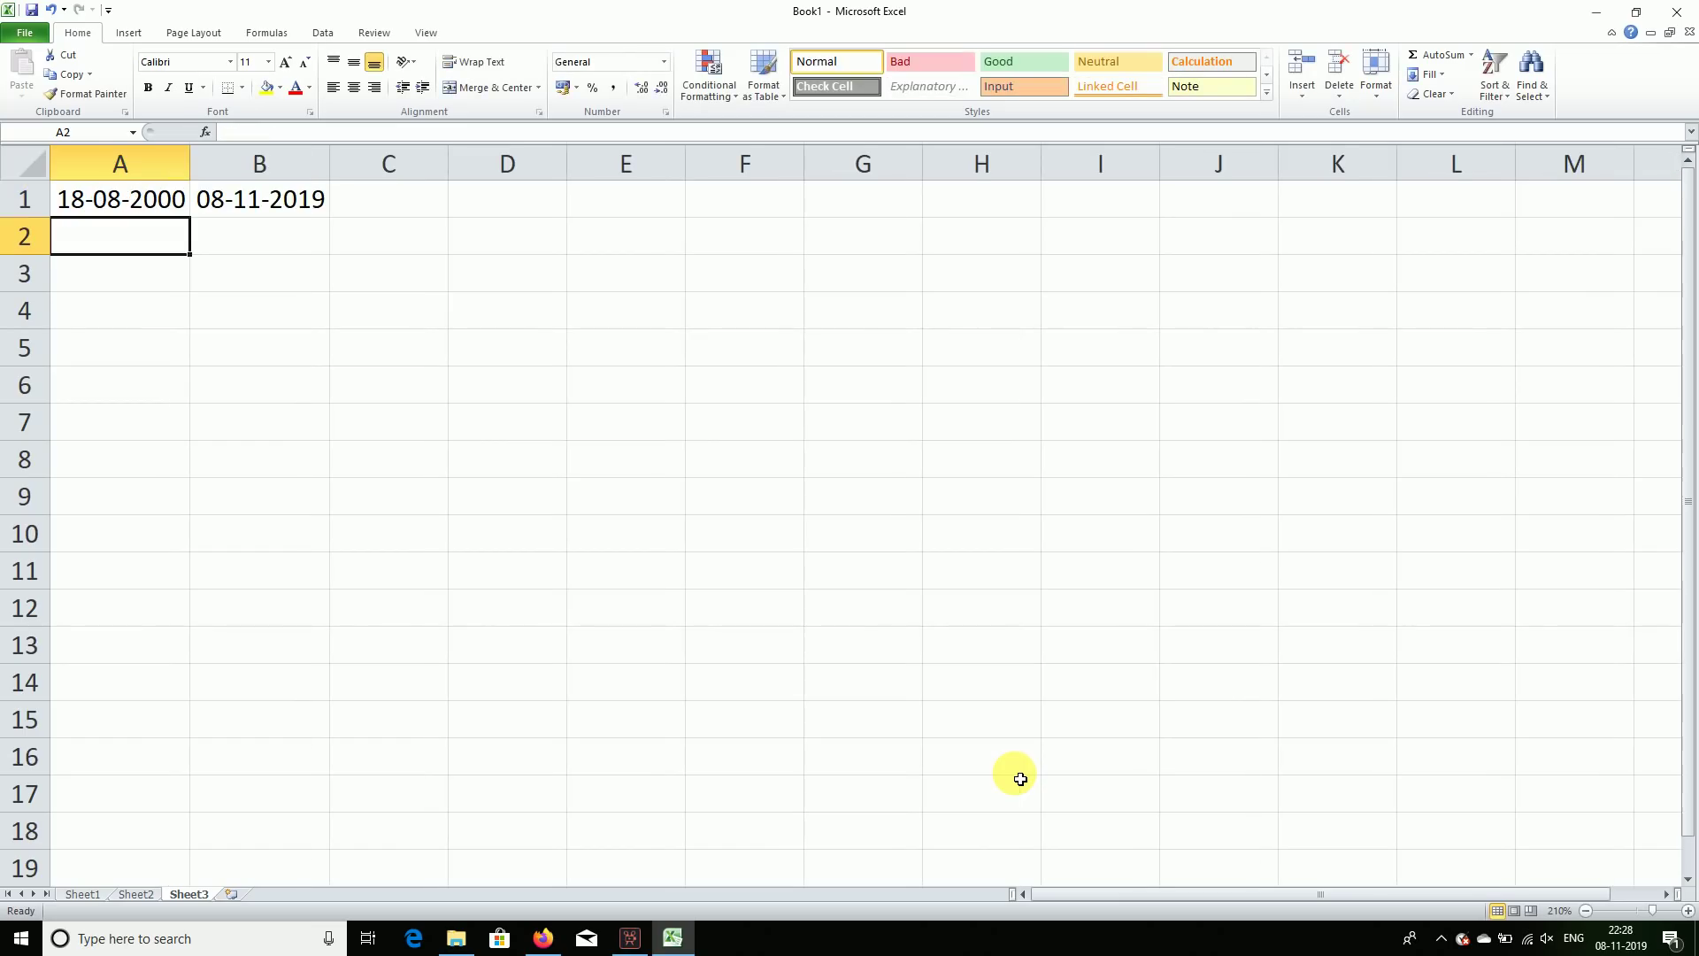
click(130, 210)
click(293, 203)
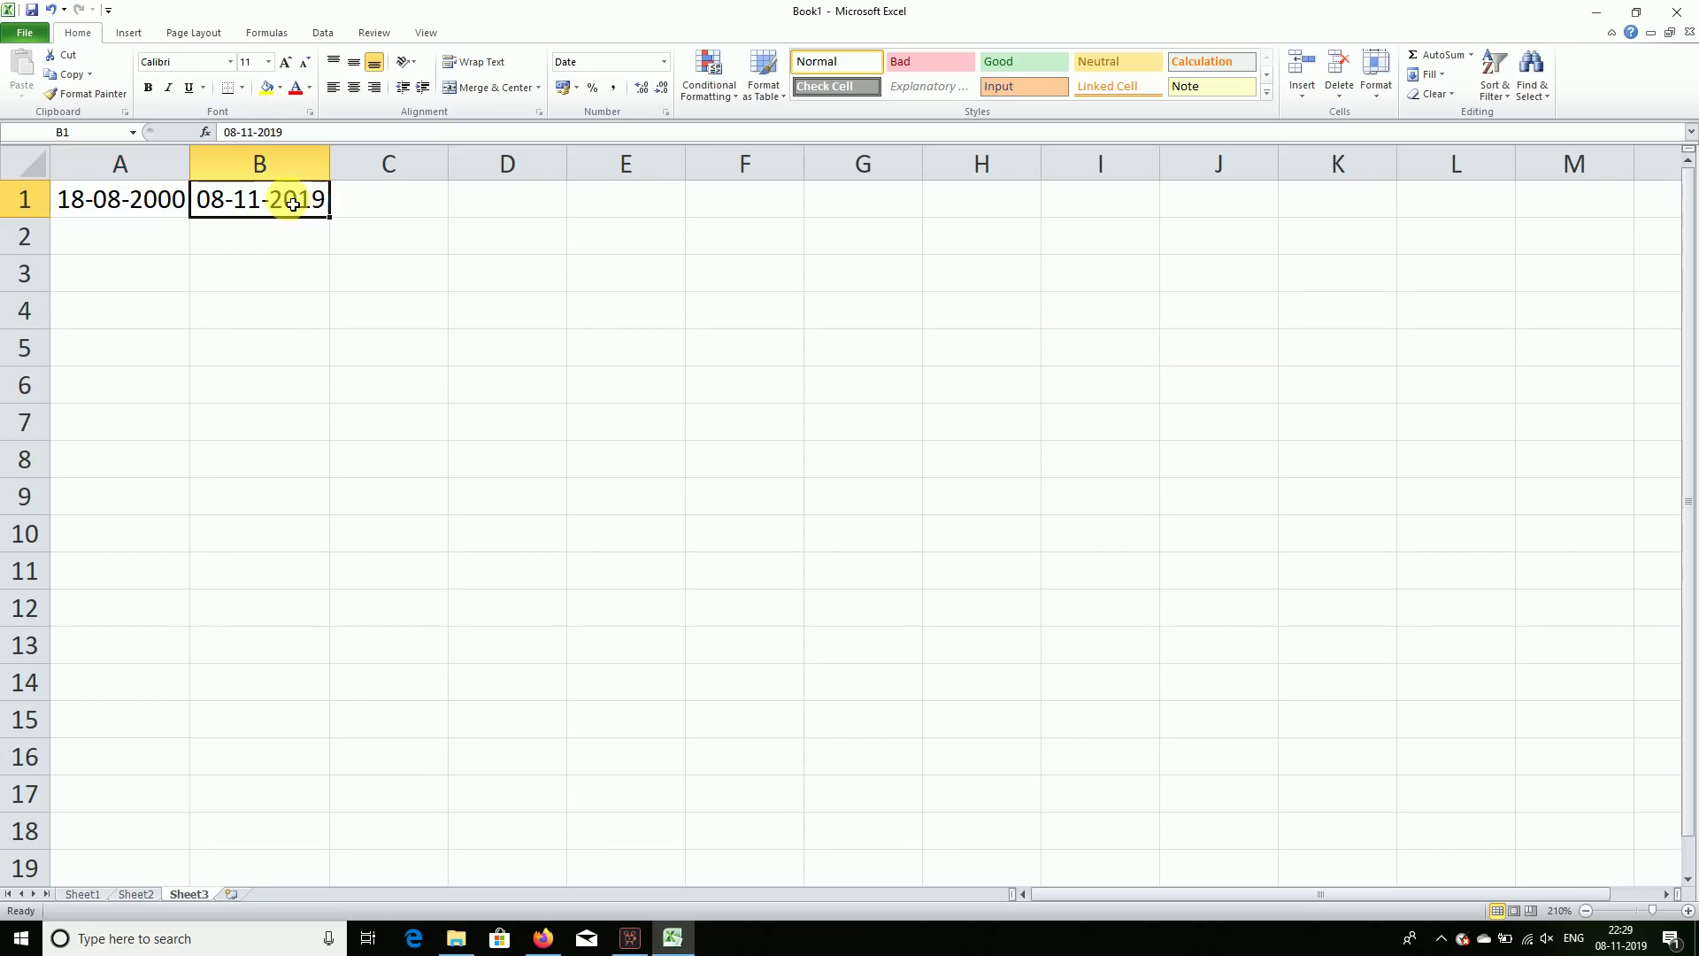
Type the labels y, m, d across A4:C4.
click(137, 310)
text(y)
key(Tab)
text(m)
key(Tab)
text(d)
key(Return)
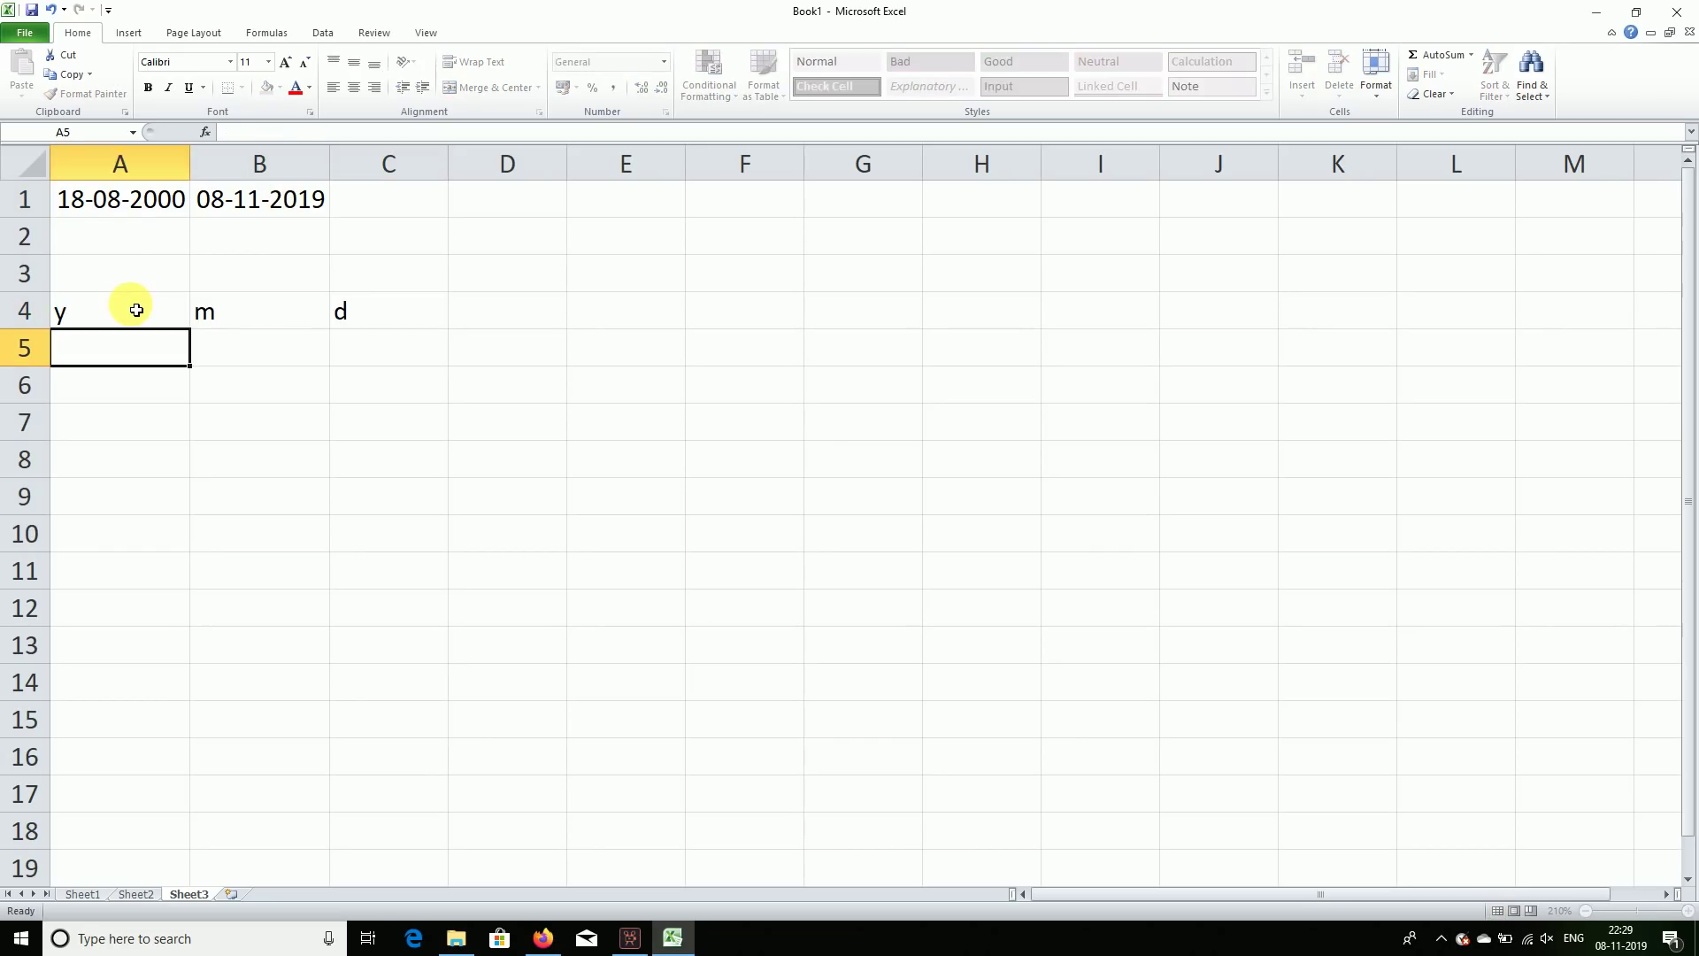
Enter =DATEDIF(A1,B1,"Y") in A5 to show 19 years between the dates.
text(=dat)
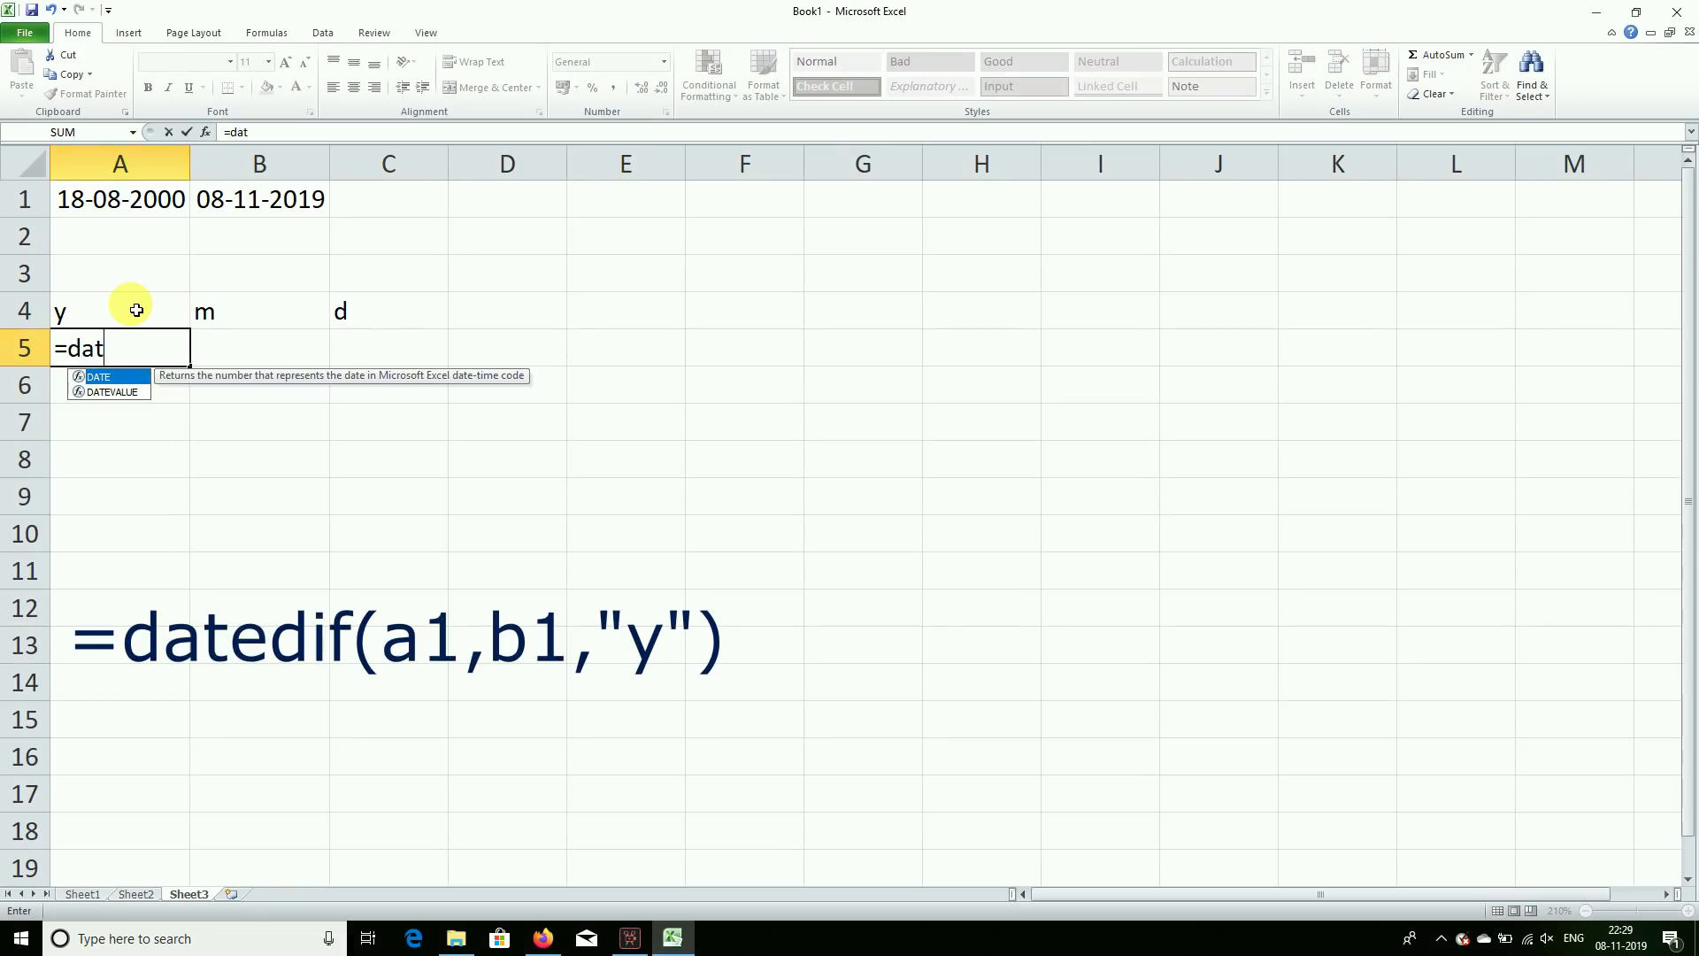
text(edif()
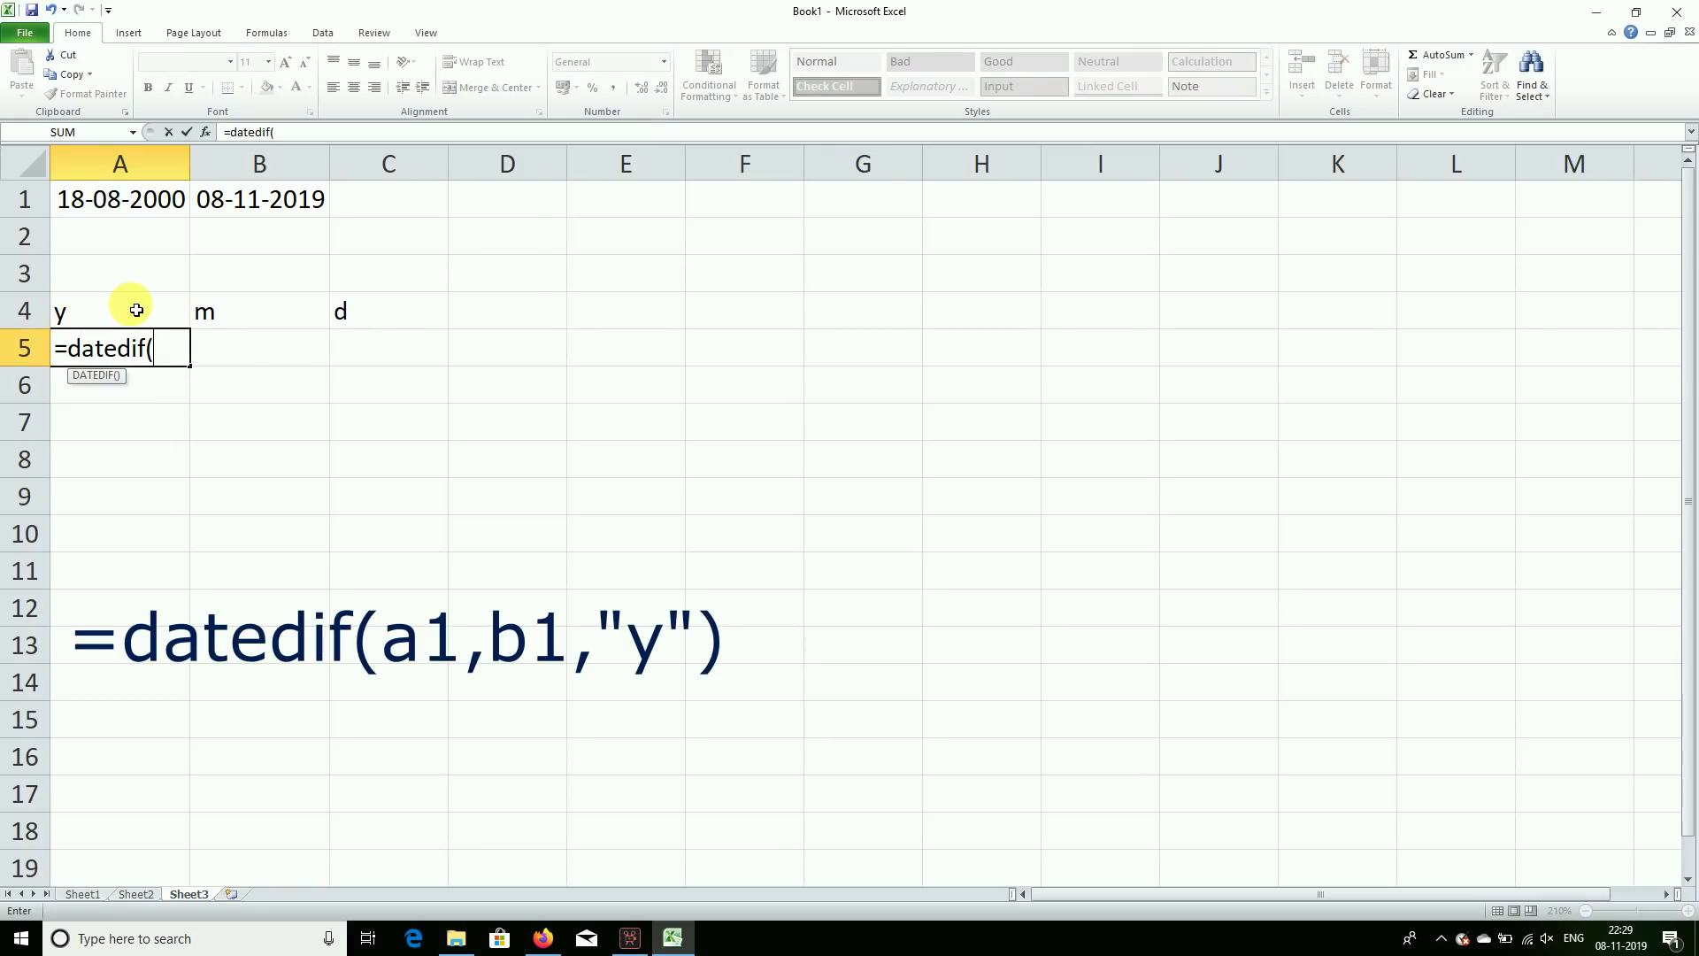
click(142, 217)
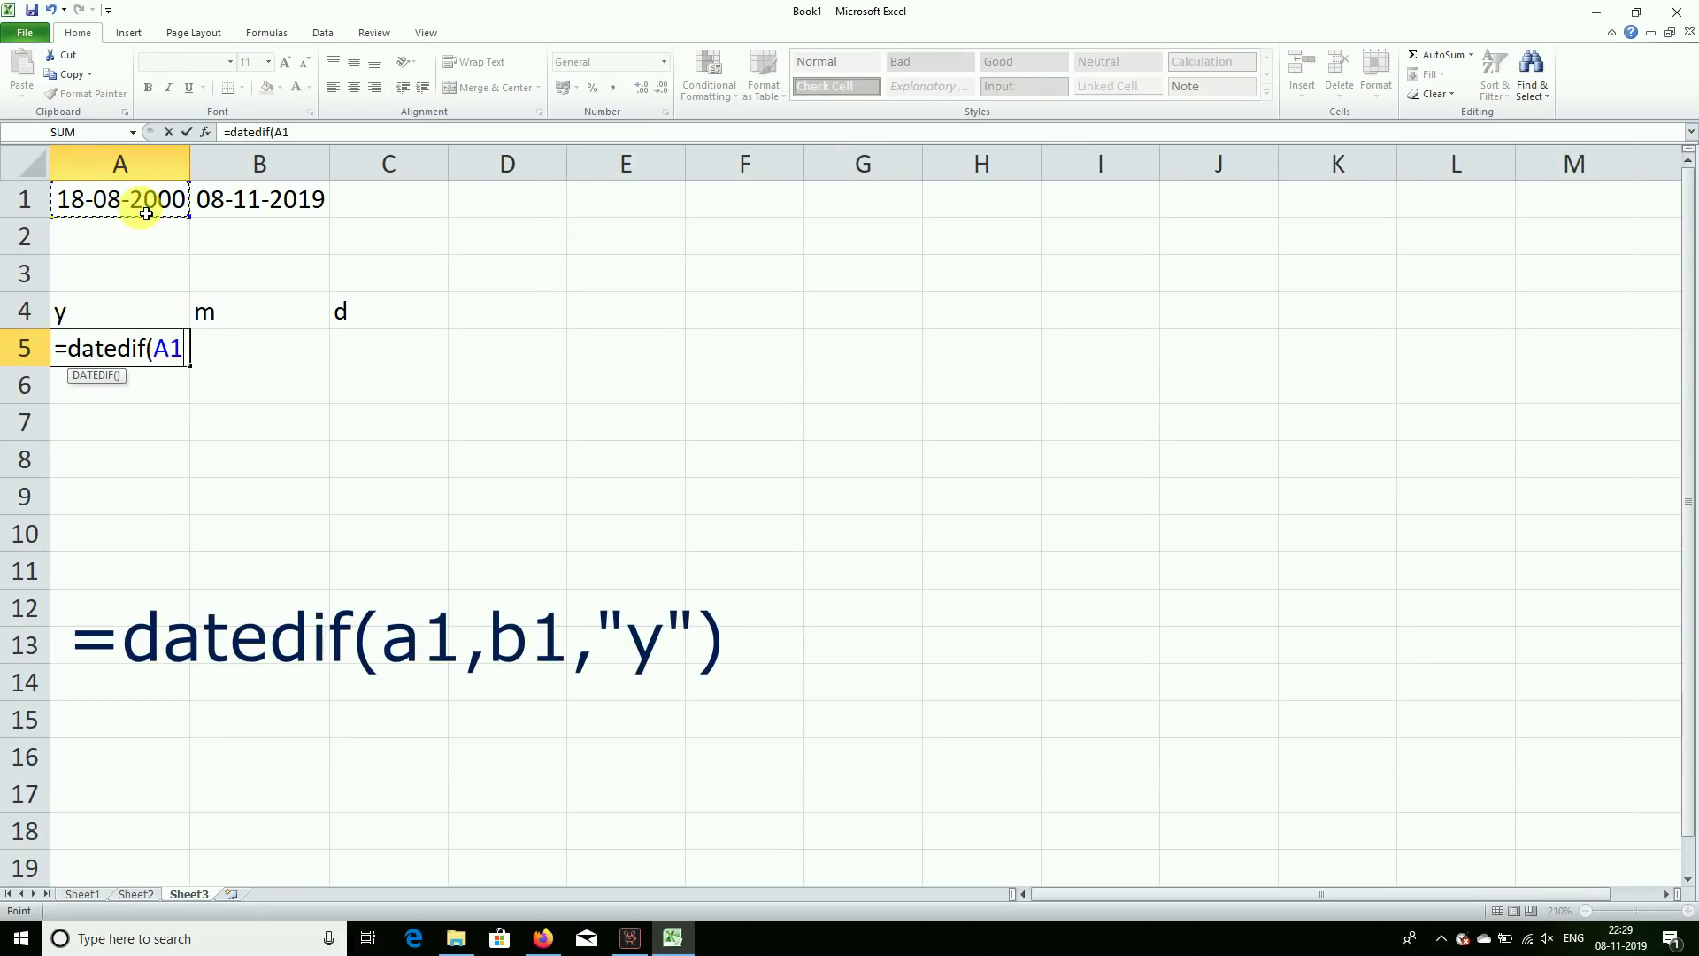
text(,)
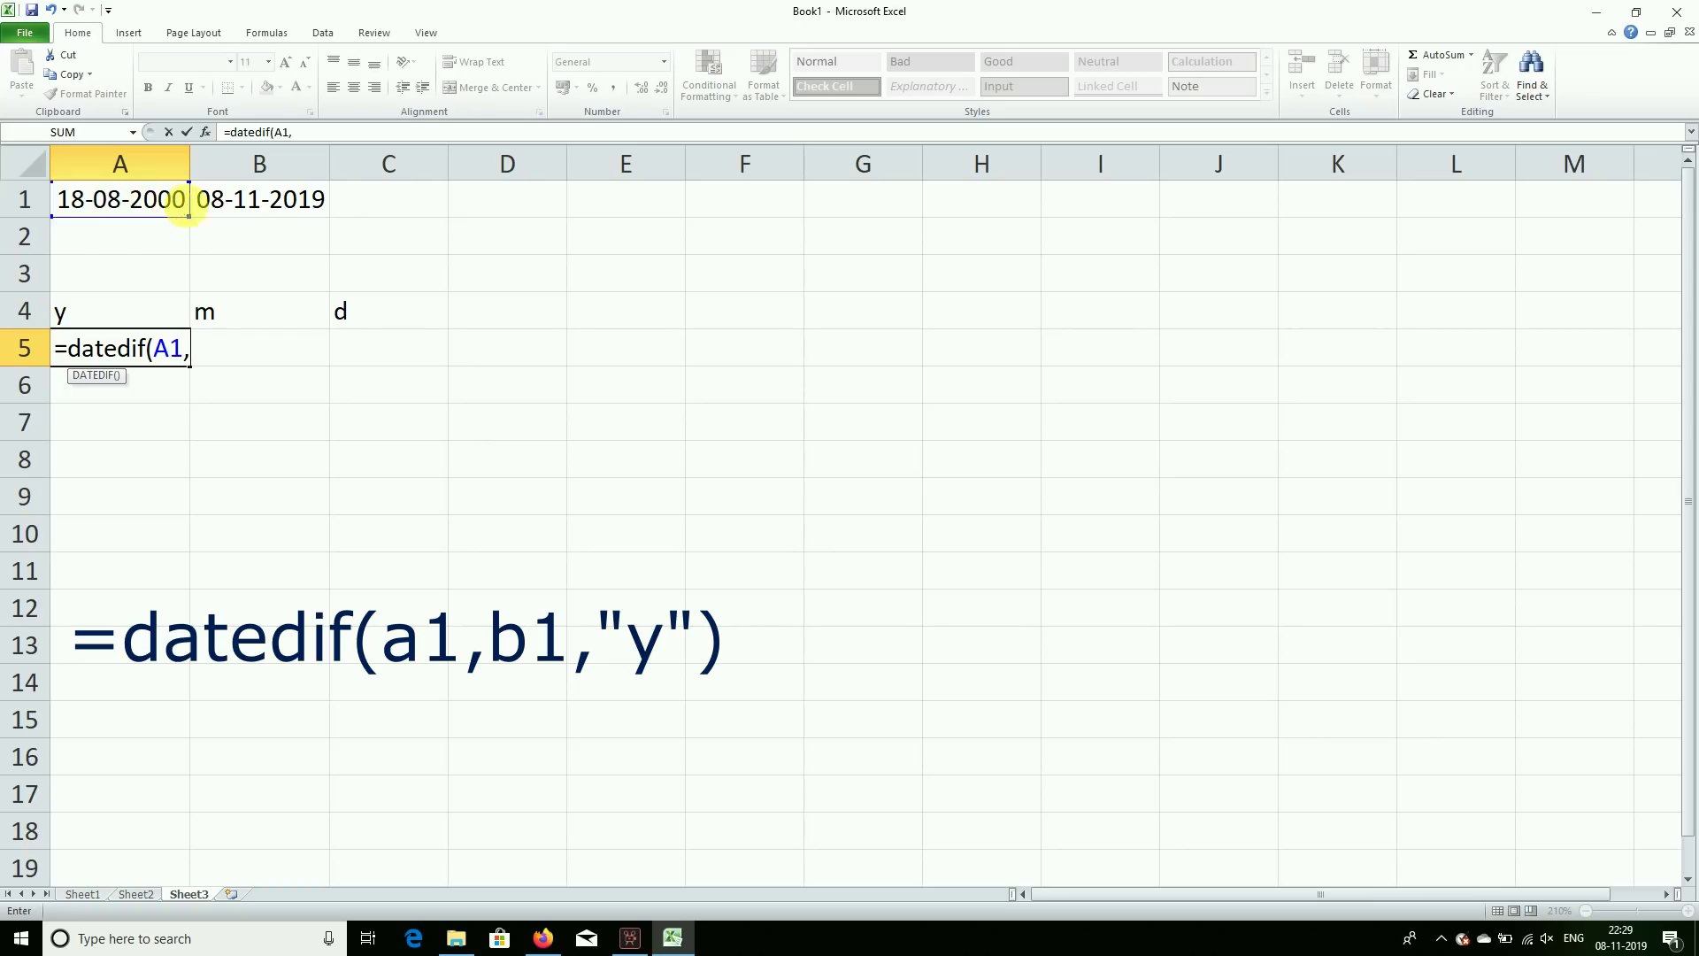
click(269, 213)
text(,")
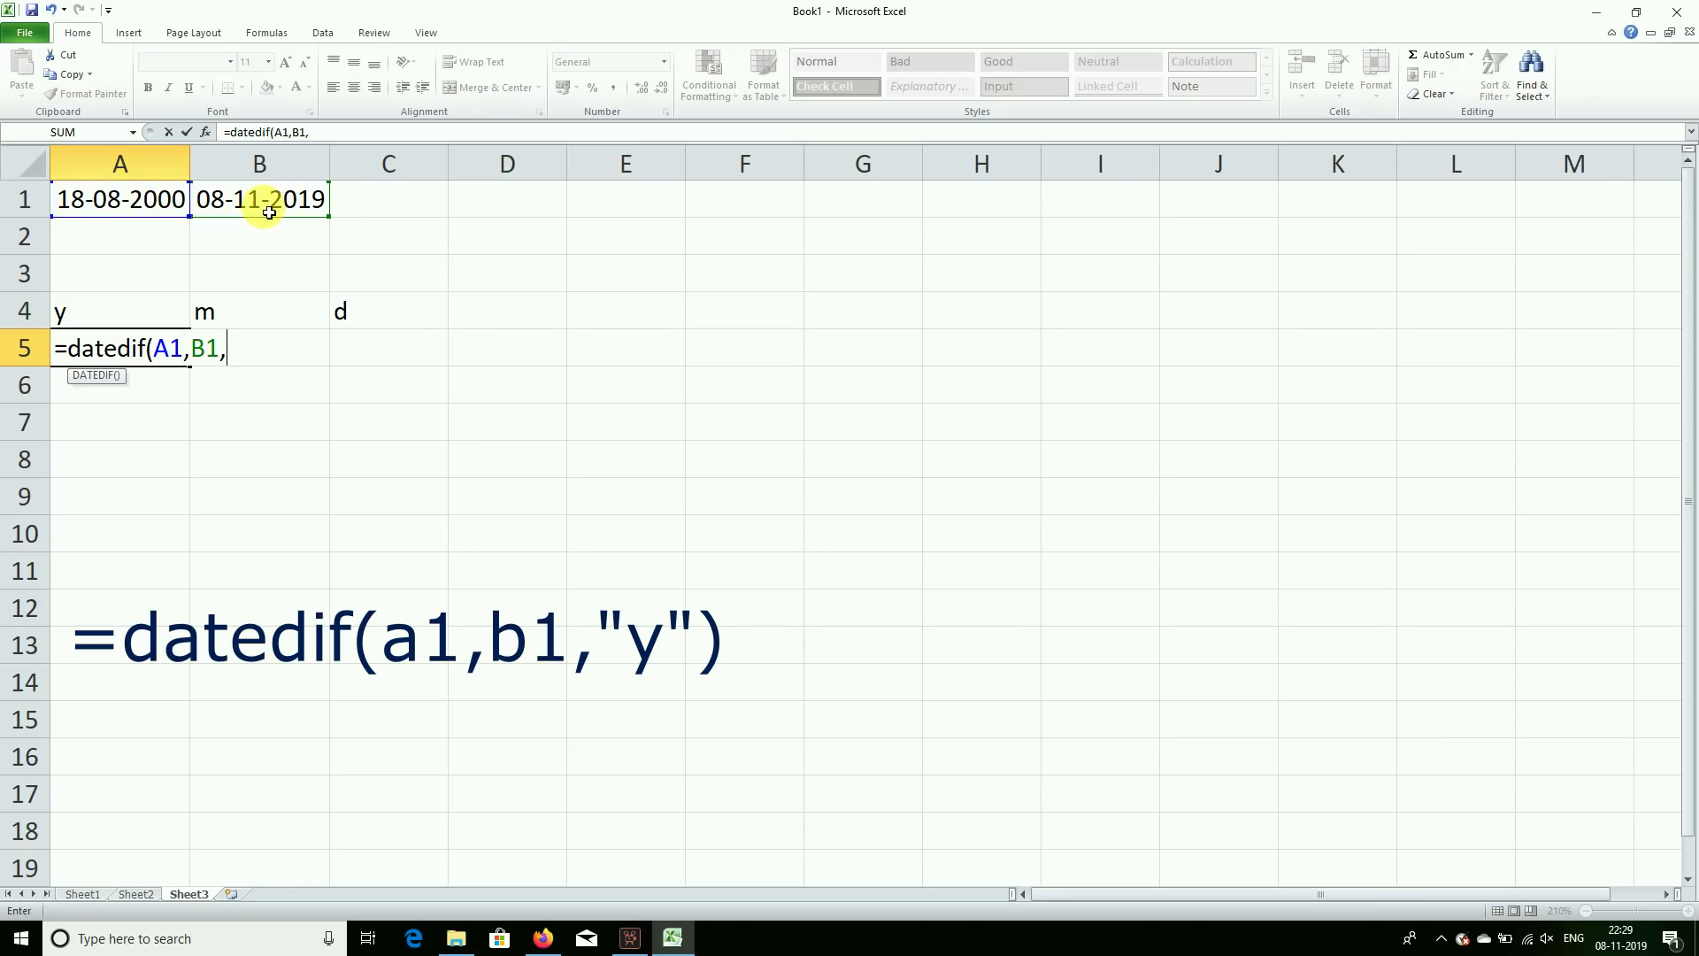
text(Y)
key(Return)
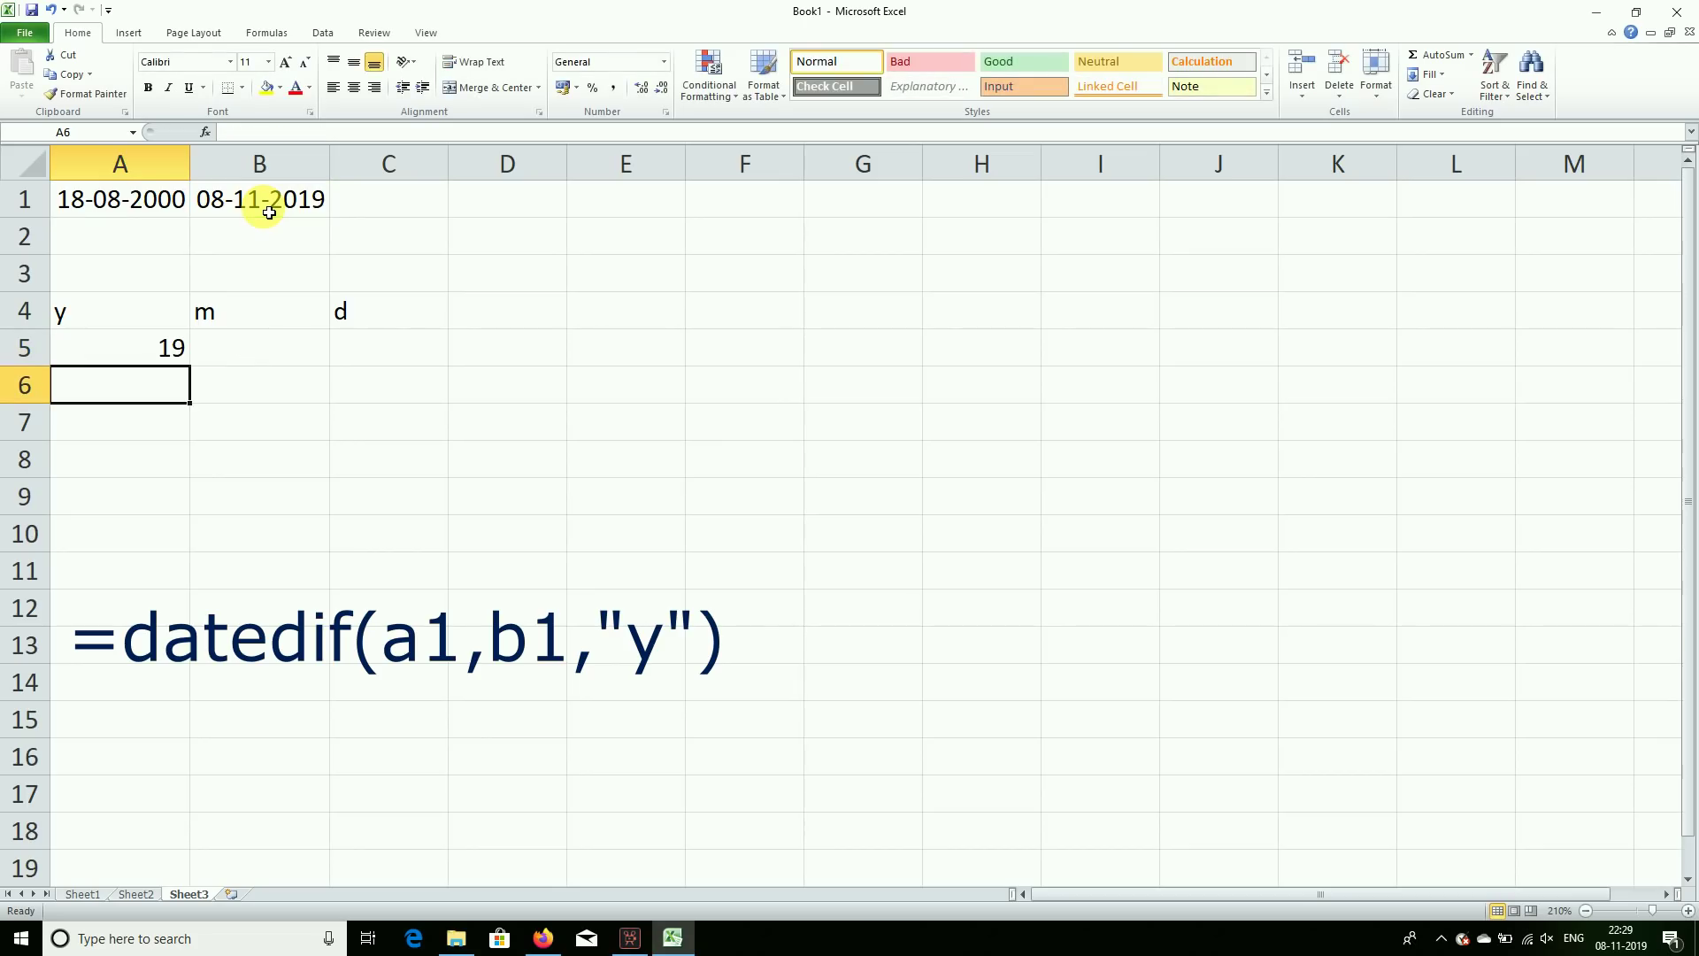
Enter =DATEDIF(A1,B1,"m") in B5, giving 230 total months.
click(230, 343)
text(=)
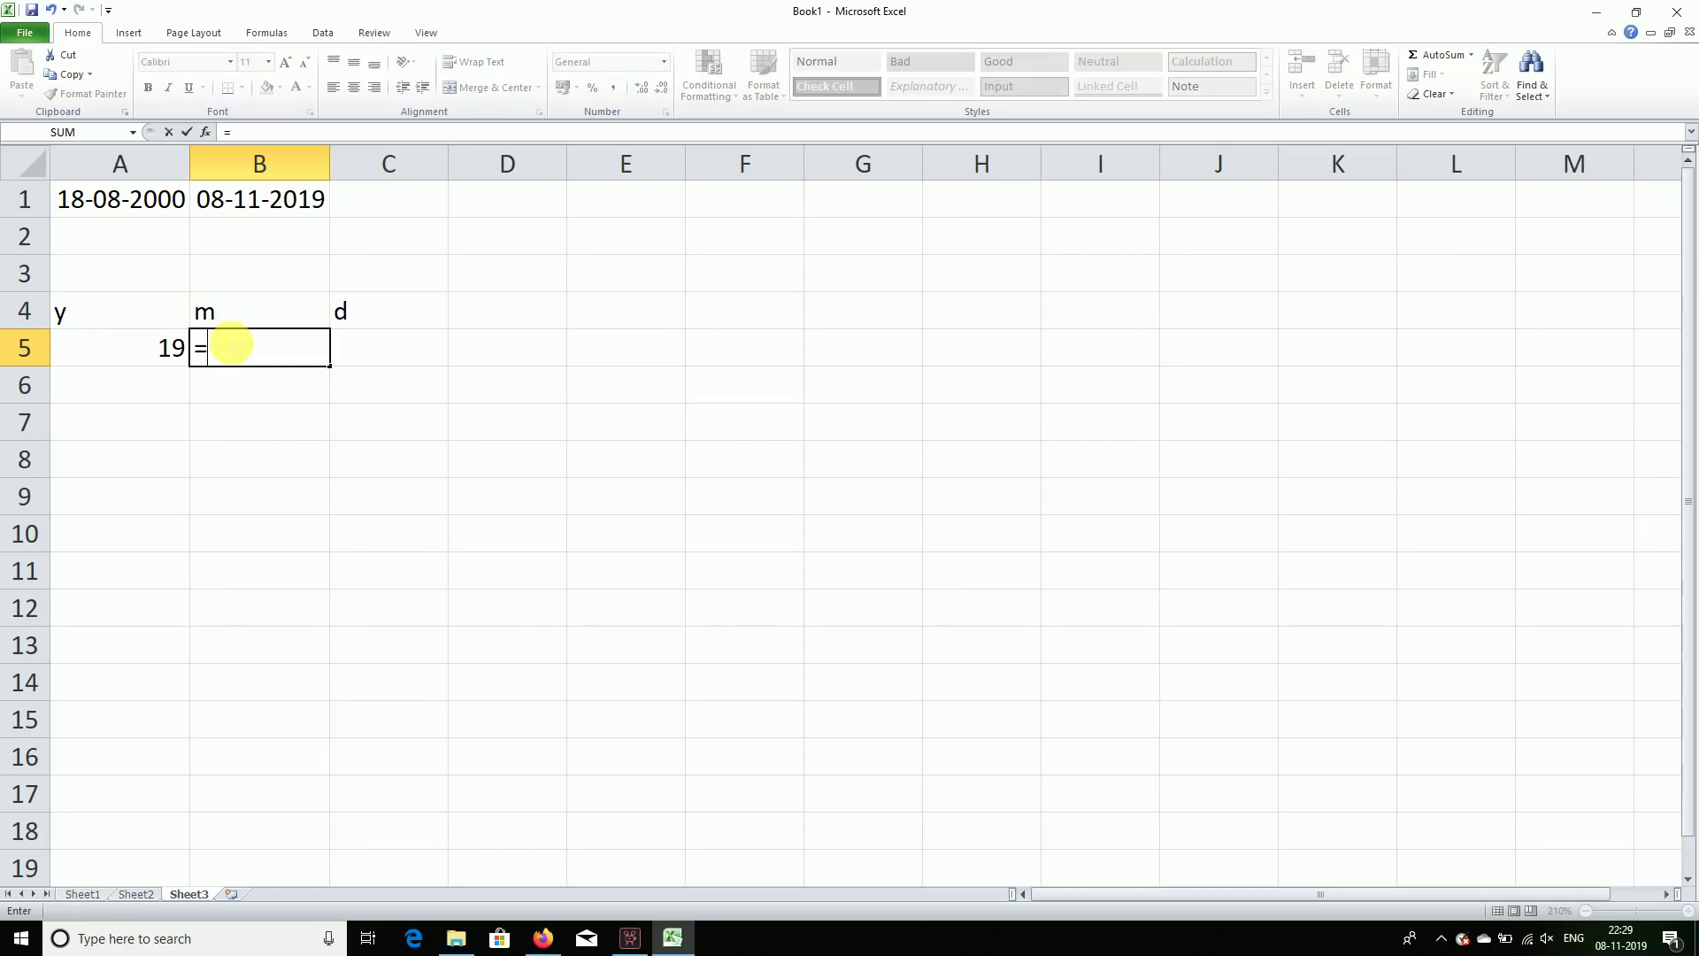
text(datedif()
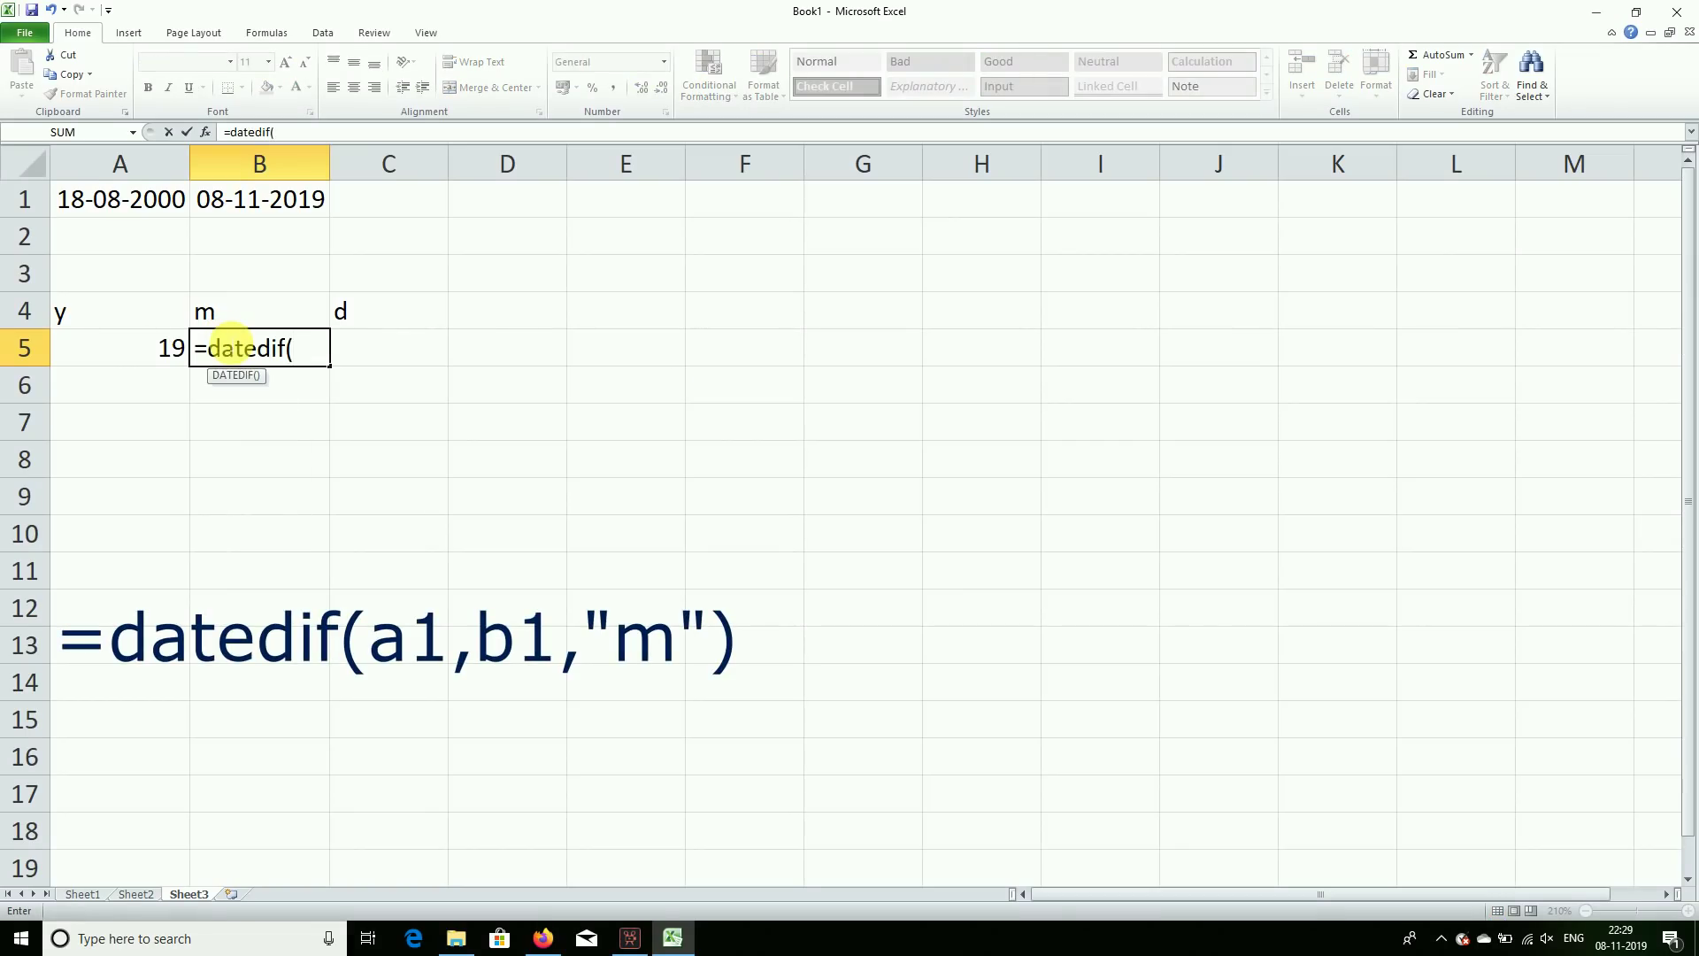
click(151, 200)
text(,)
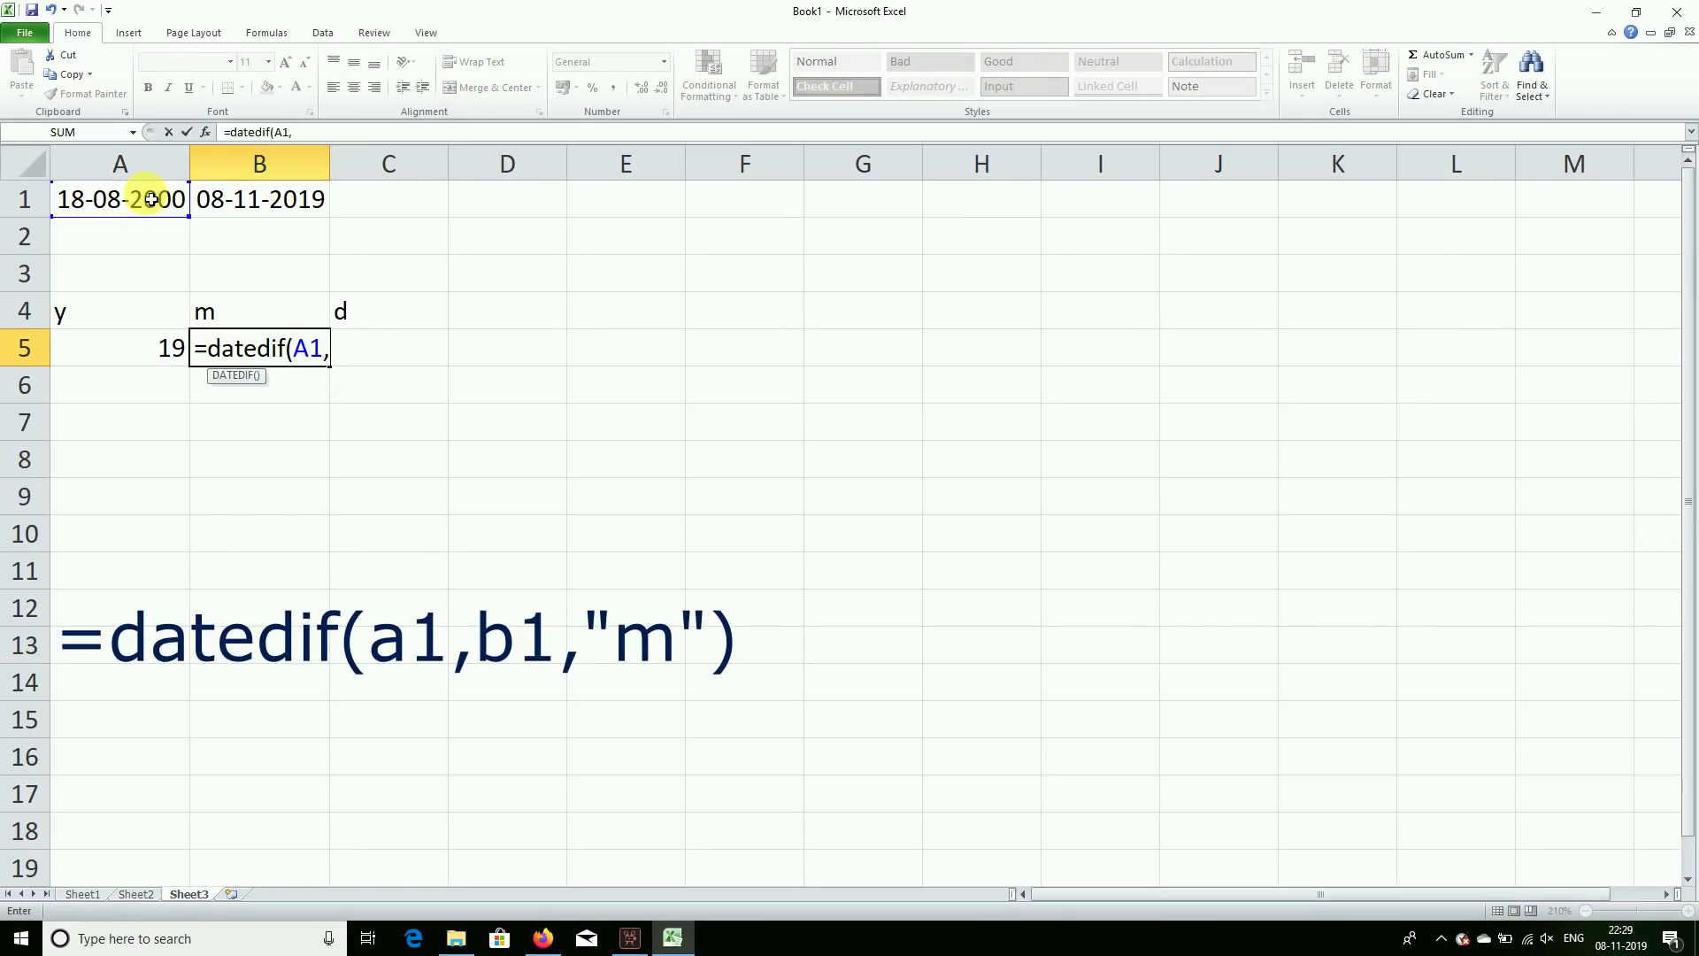
click(266, 204)
text(,")
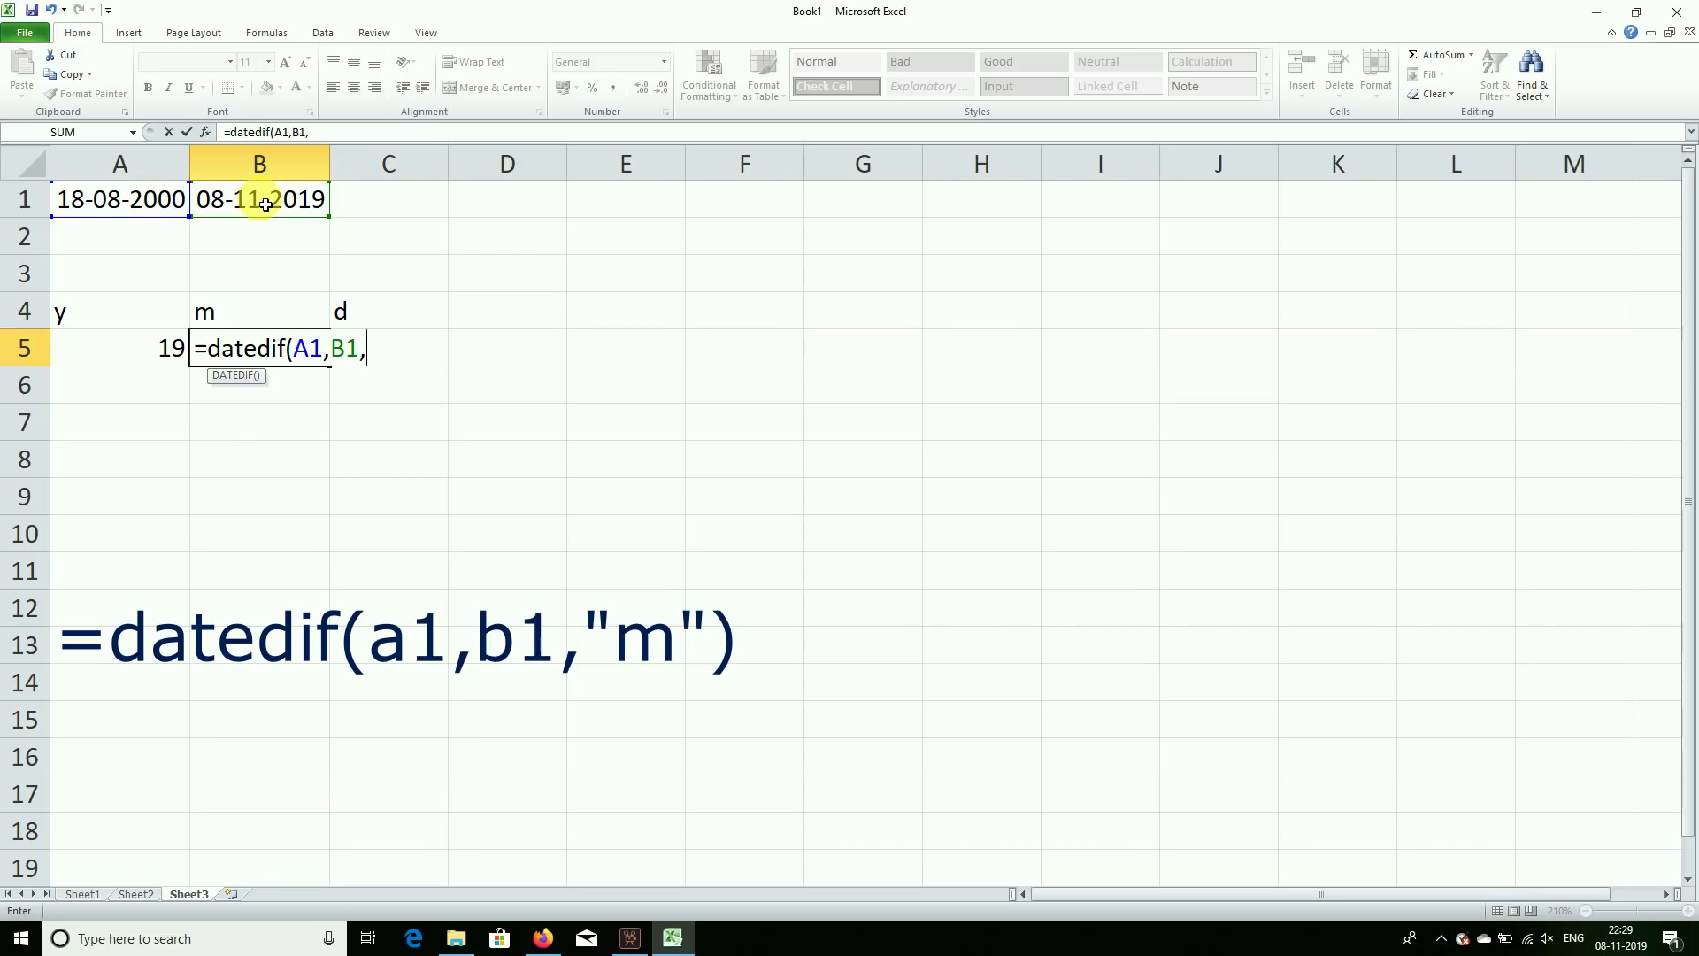
text(m"))
key(Return)
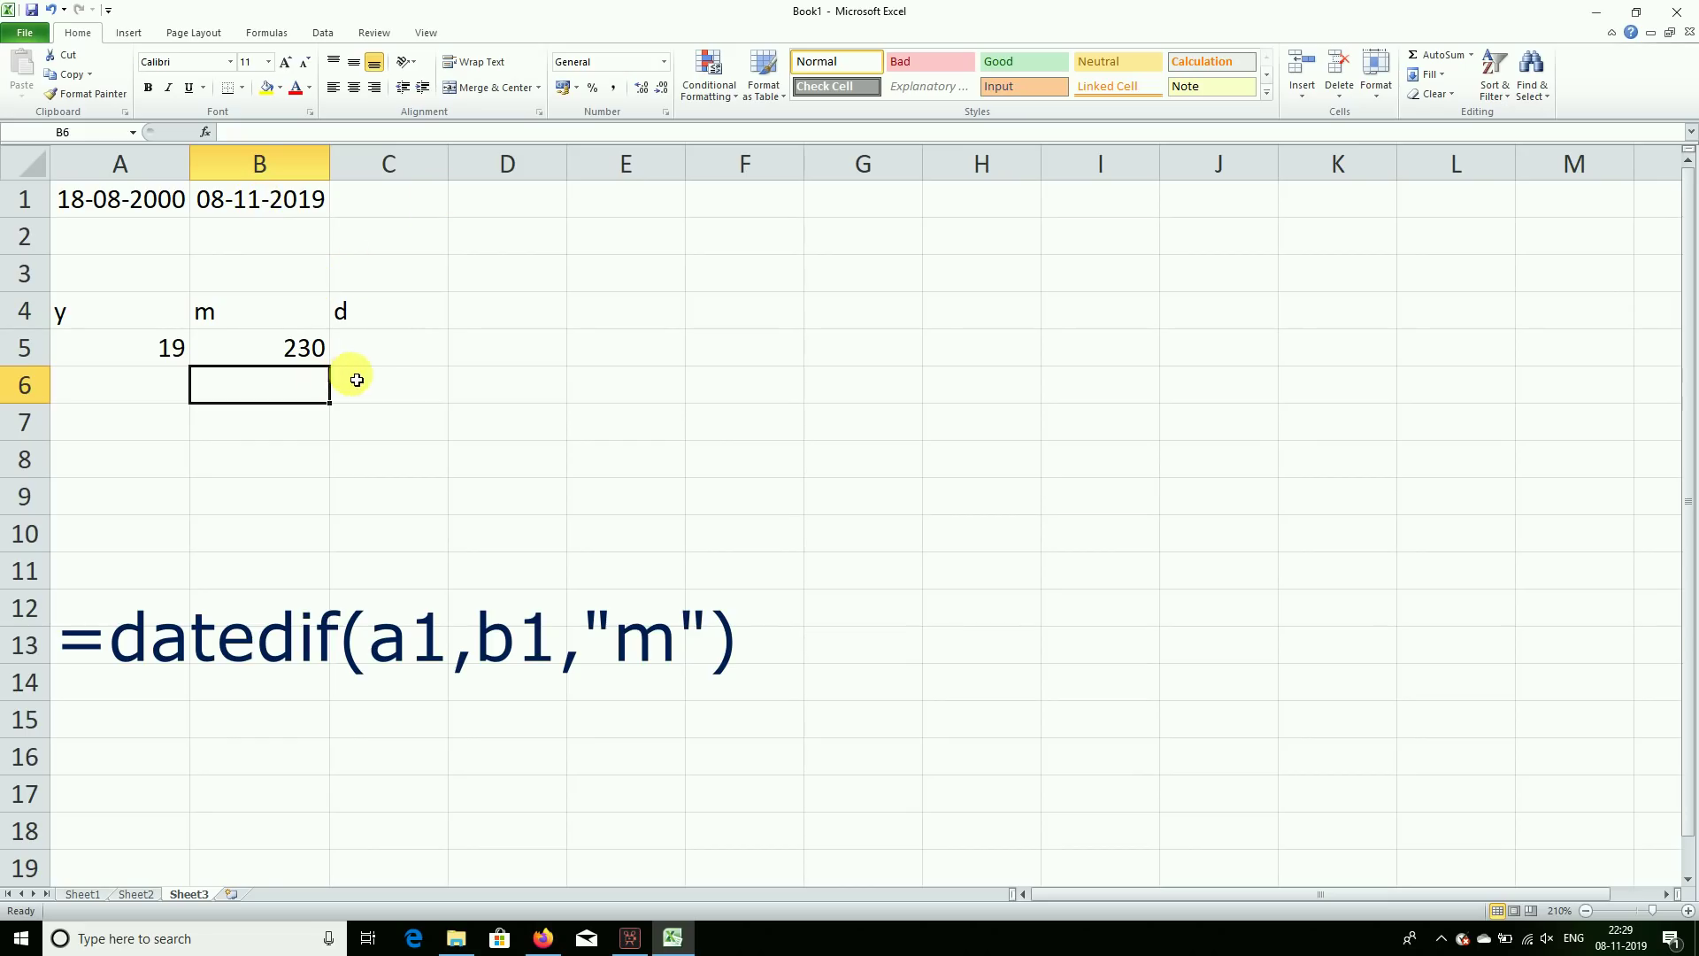
Enter =DATEDIF(A1,B1,"d") in C5, giving 7021 total days.
click(391, 344)
text(=datedif()
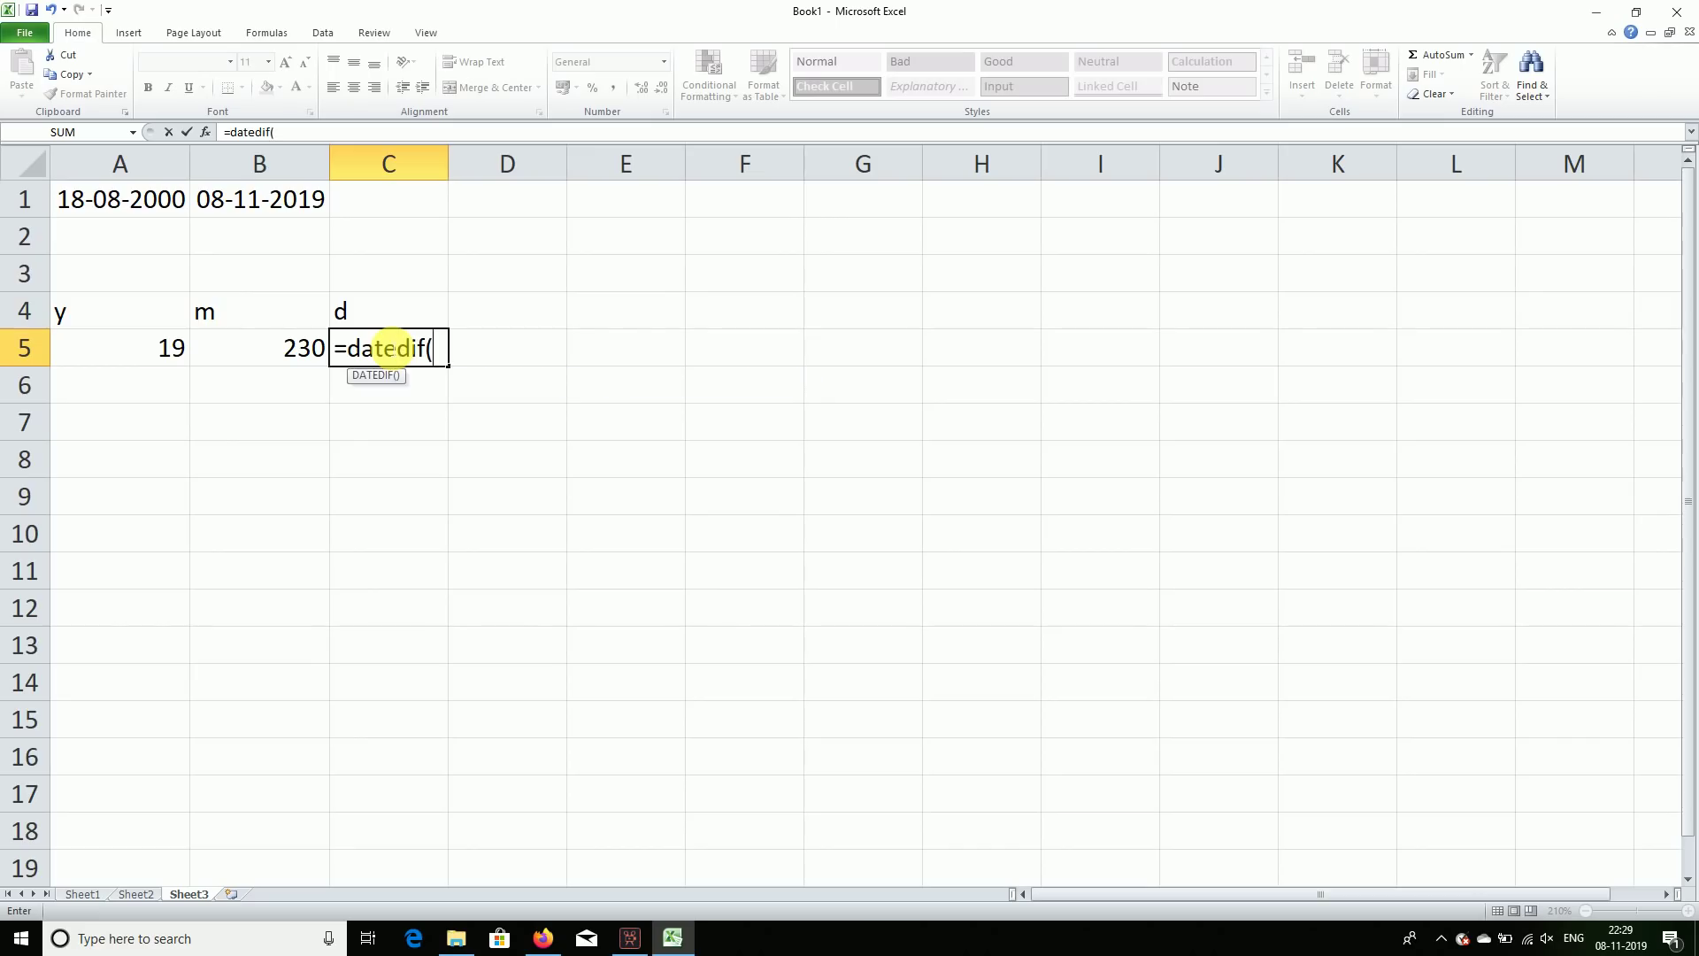
click(121, 211)
text(,)
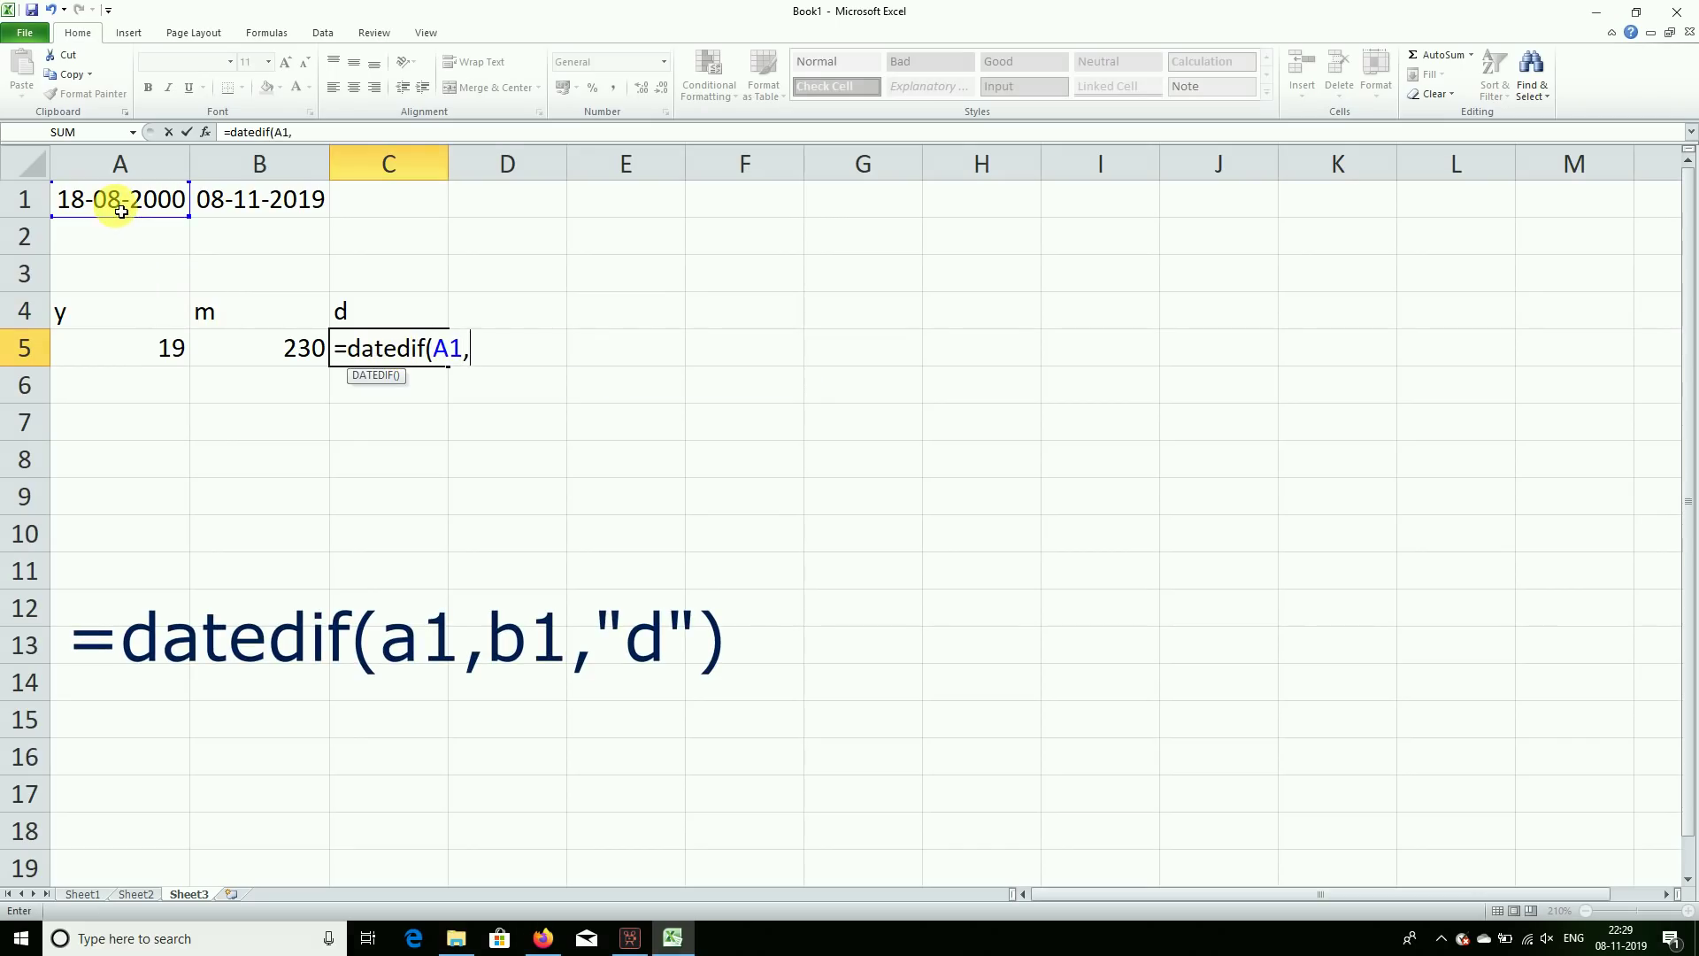
click(218, 211)
text(,"d")
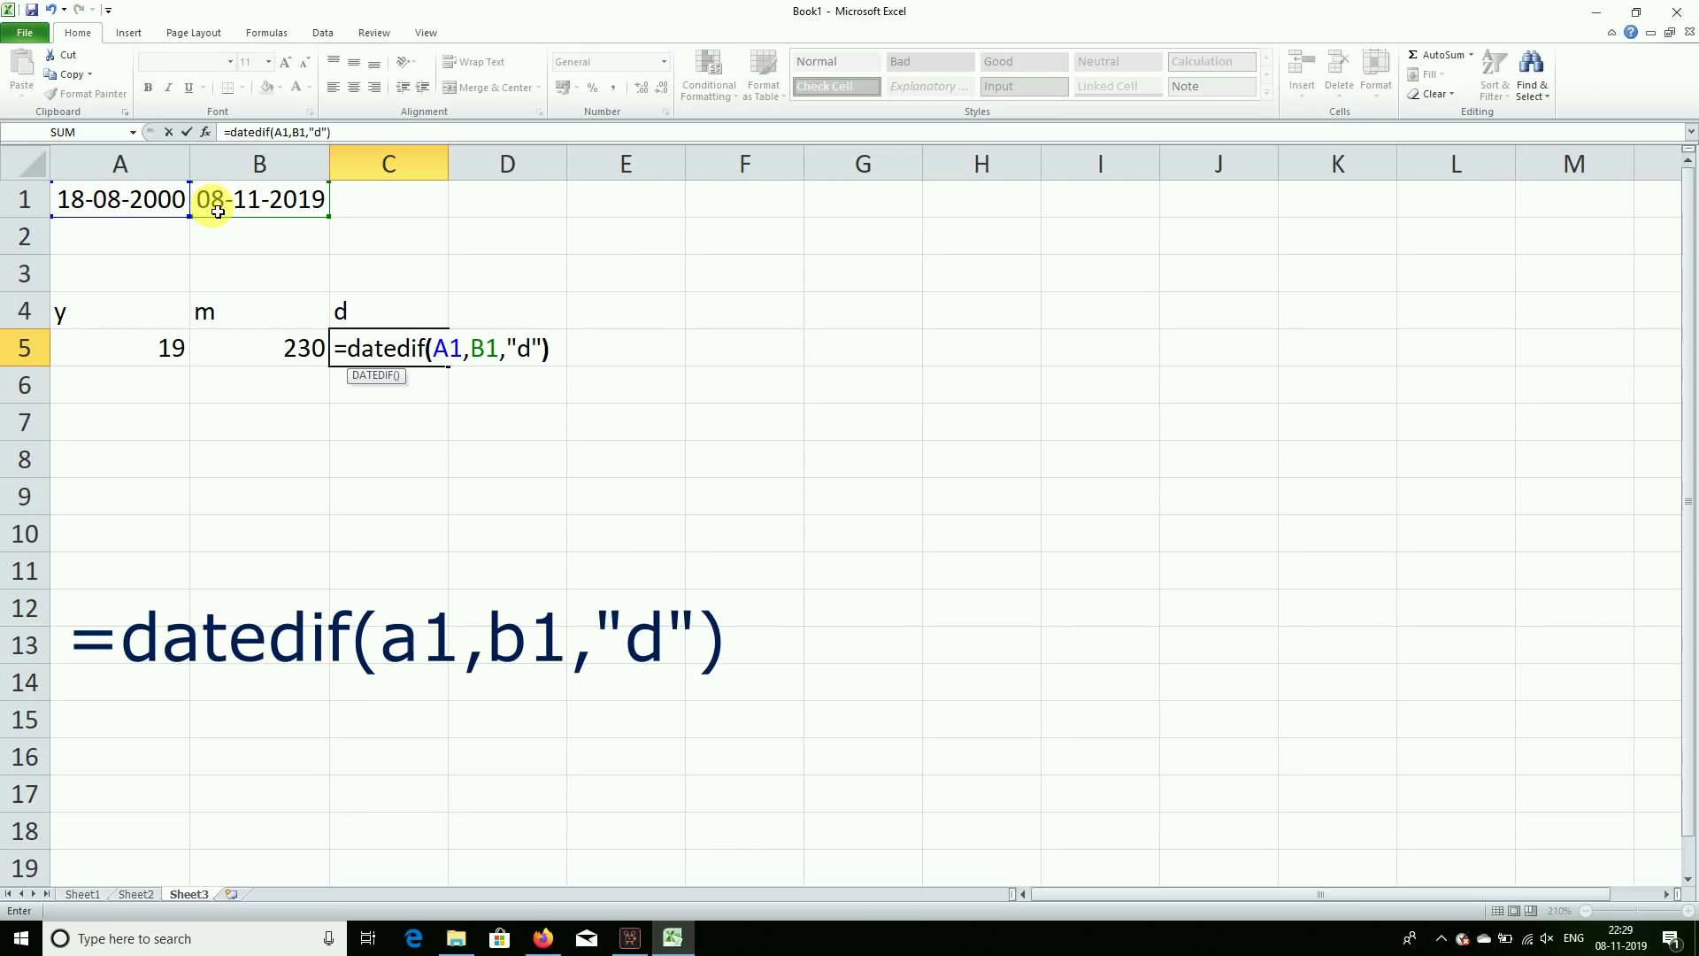
text())
key(Return)
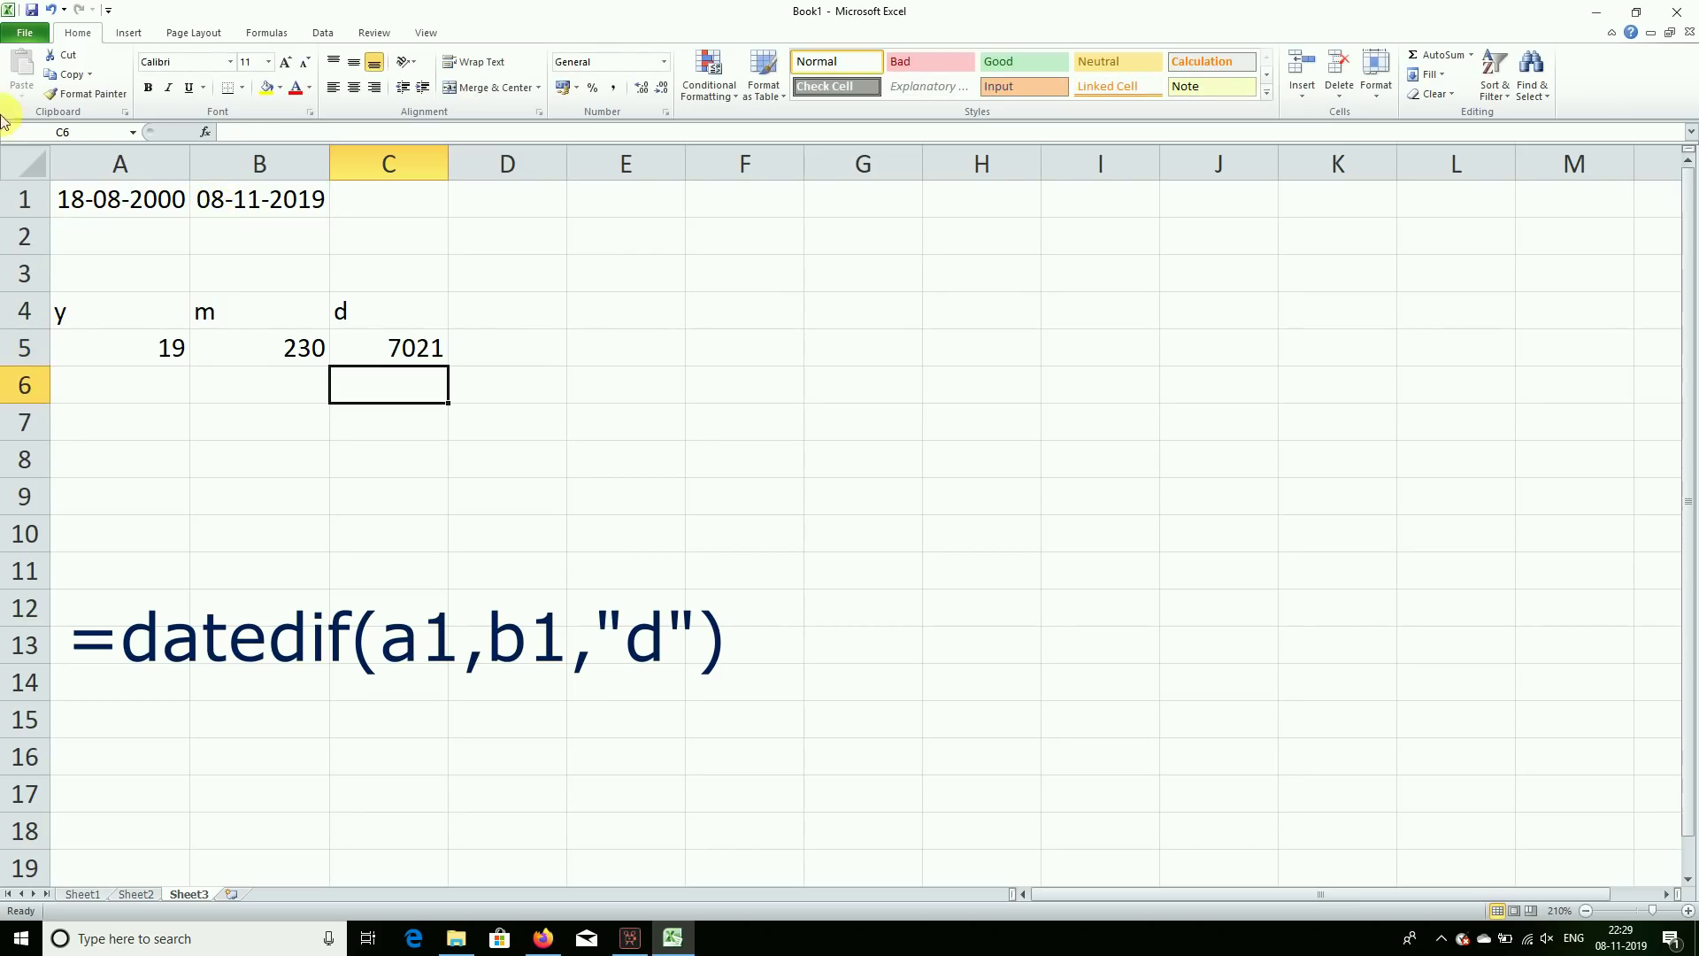
Add the headings Y, M and D across A8:C8.
click(137, 208)
click(246, 199)
click(390, 344)
click(116, 459)
text(Y)
key(Tab)
text(M)
key(Tab)
text(D)
key(Return)
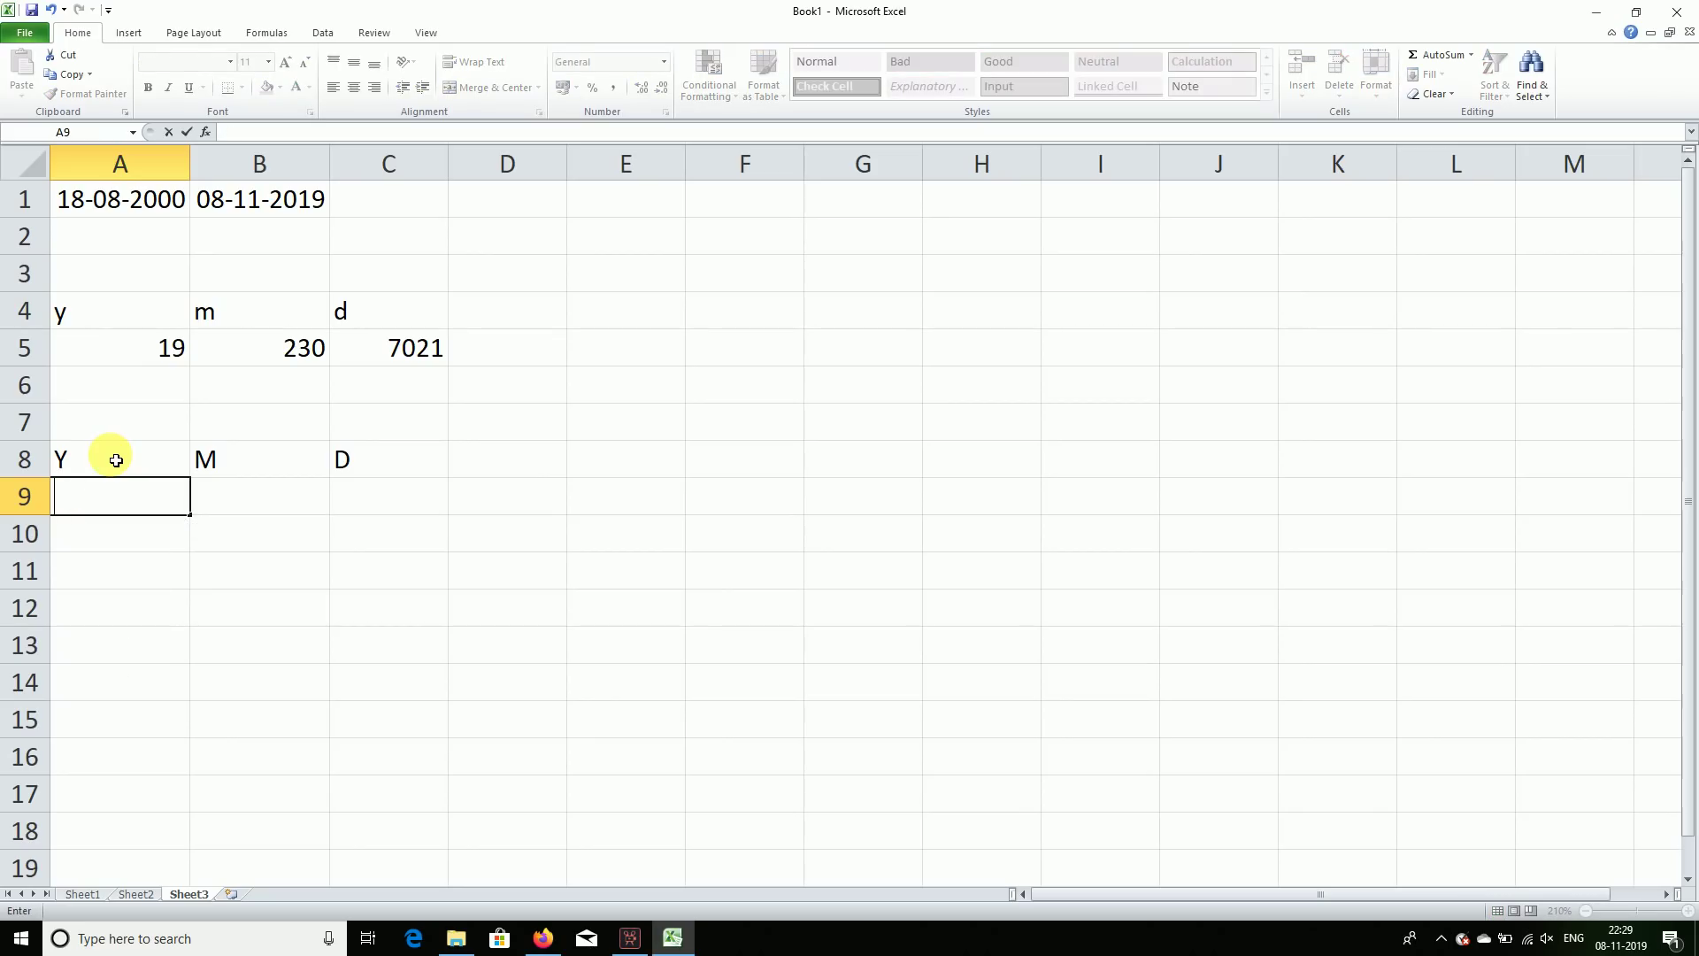
Enter =DATEDIF(A1,B1,"y") in A9, returning 19 completed years.
text(=datedif()
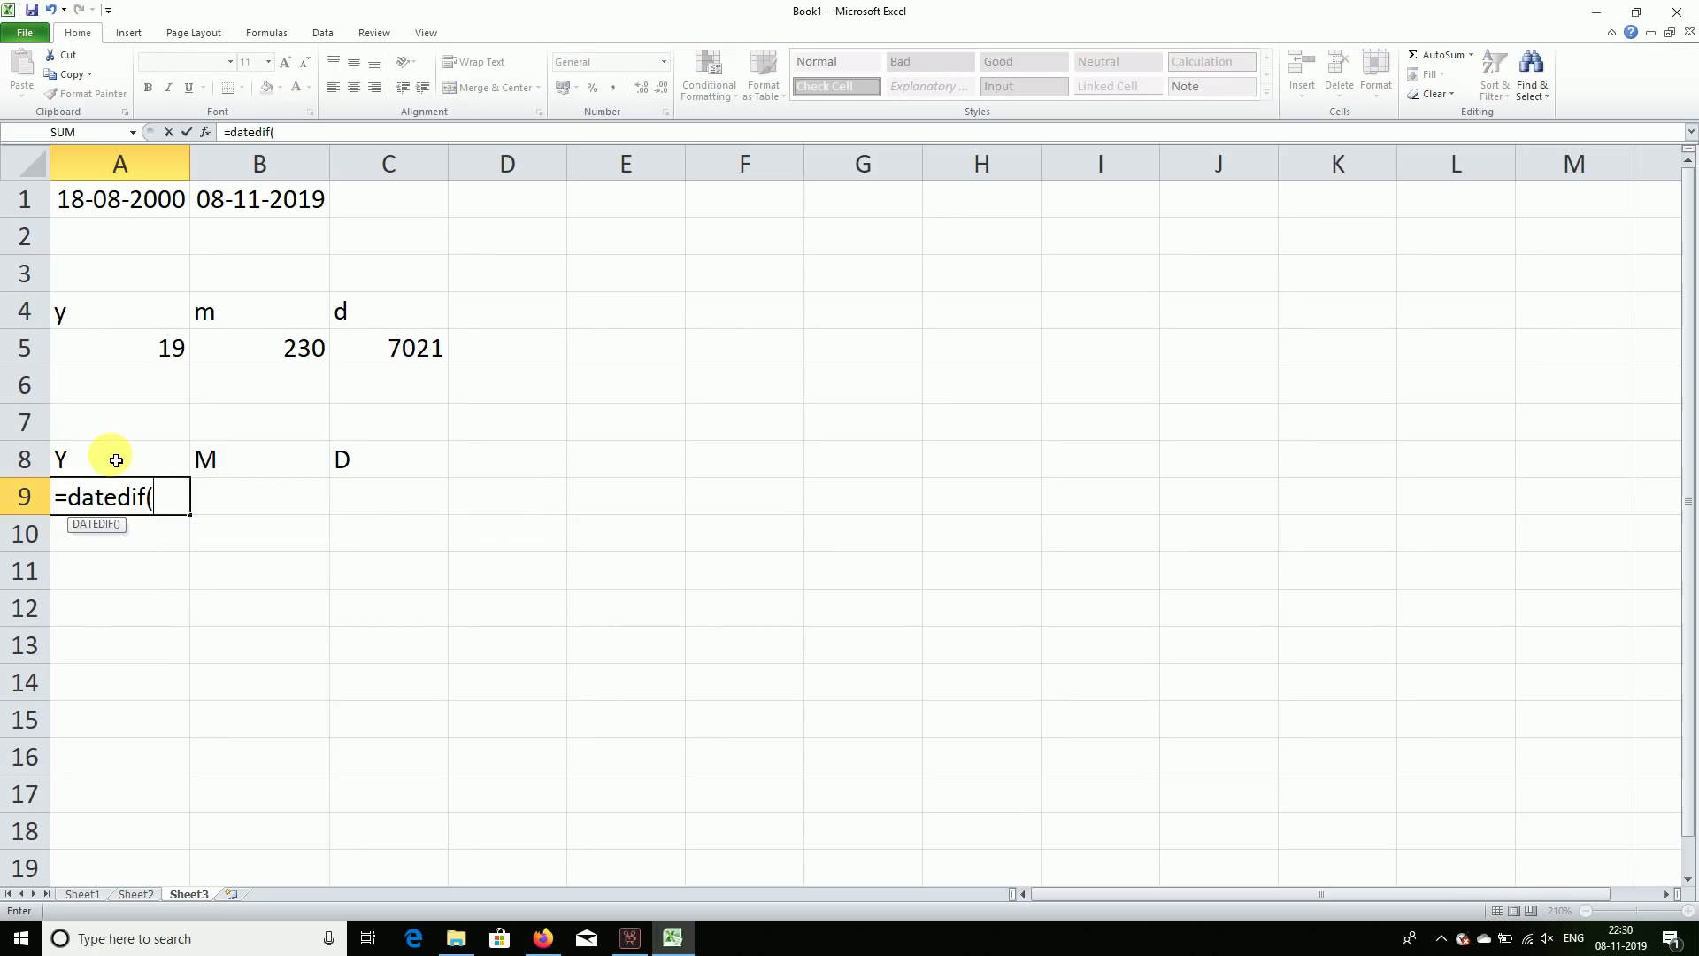
click(176, 200)
text(,)
click(262, 203)
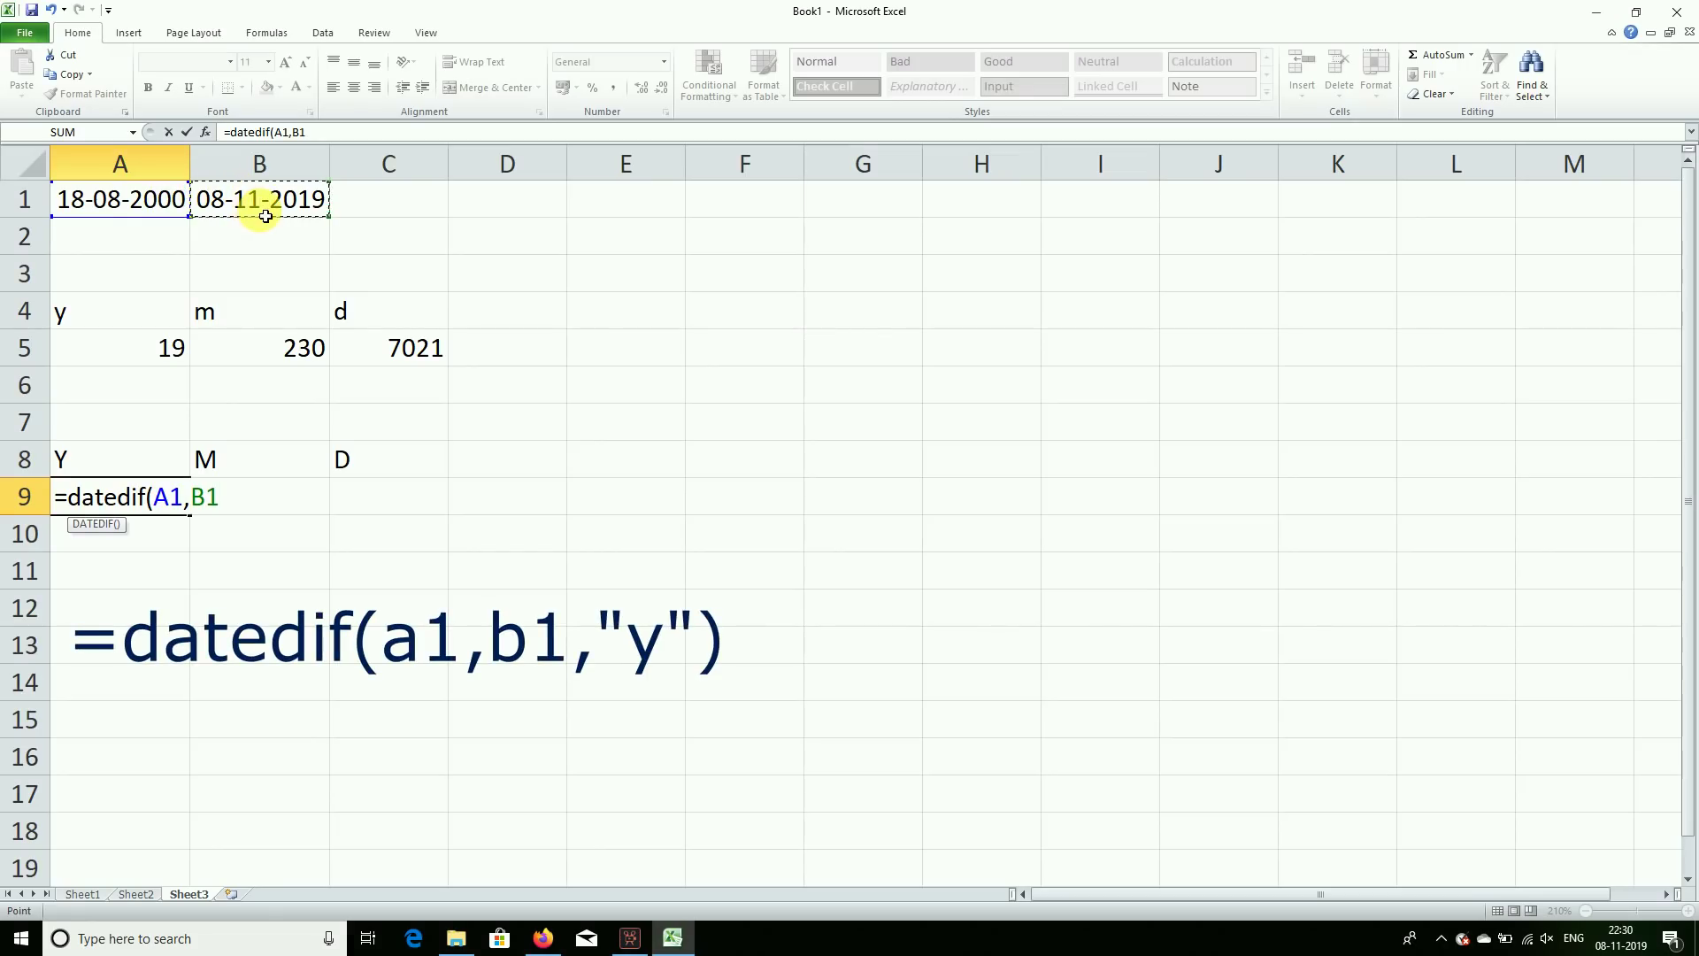
text(,"y")
key(Return)
Enter =DATEDIF(A1,B1,"ym") in B9, returning 2 leftover months.
click(246, 502)
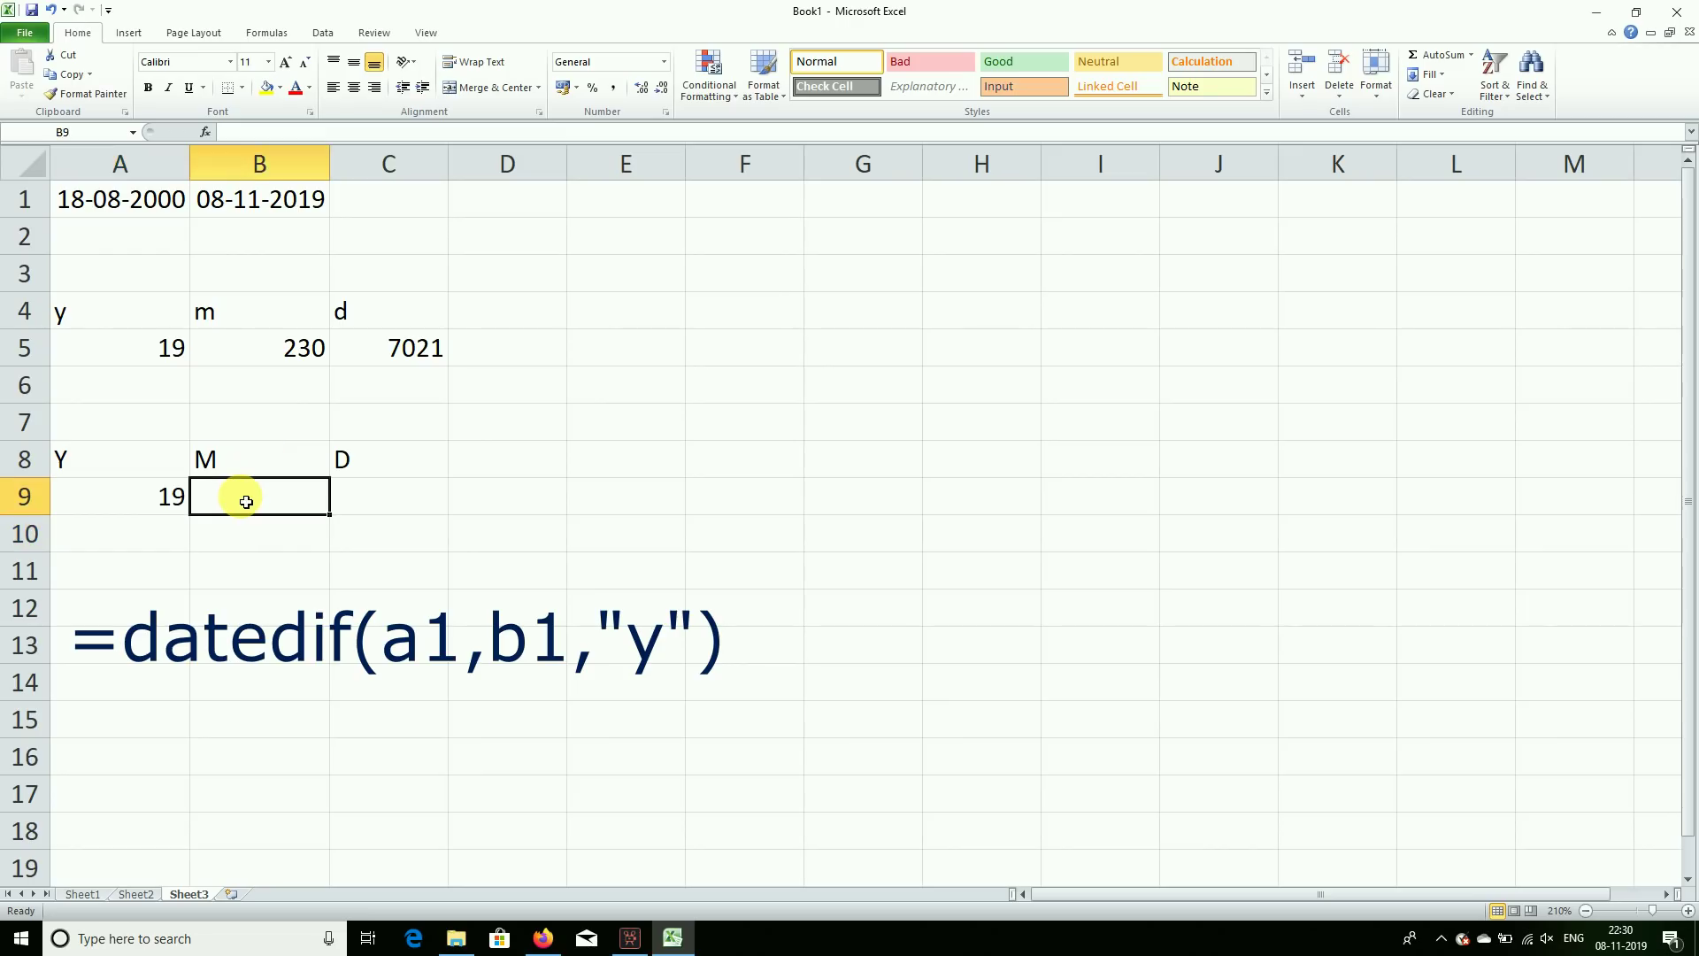
click(140, 200)
click(237, 207)
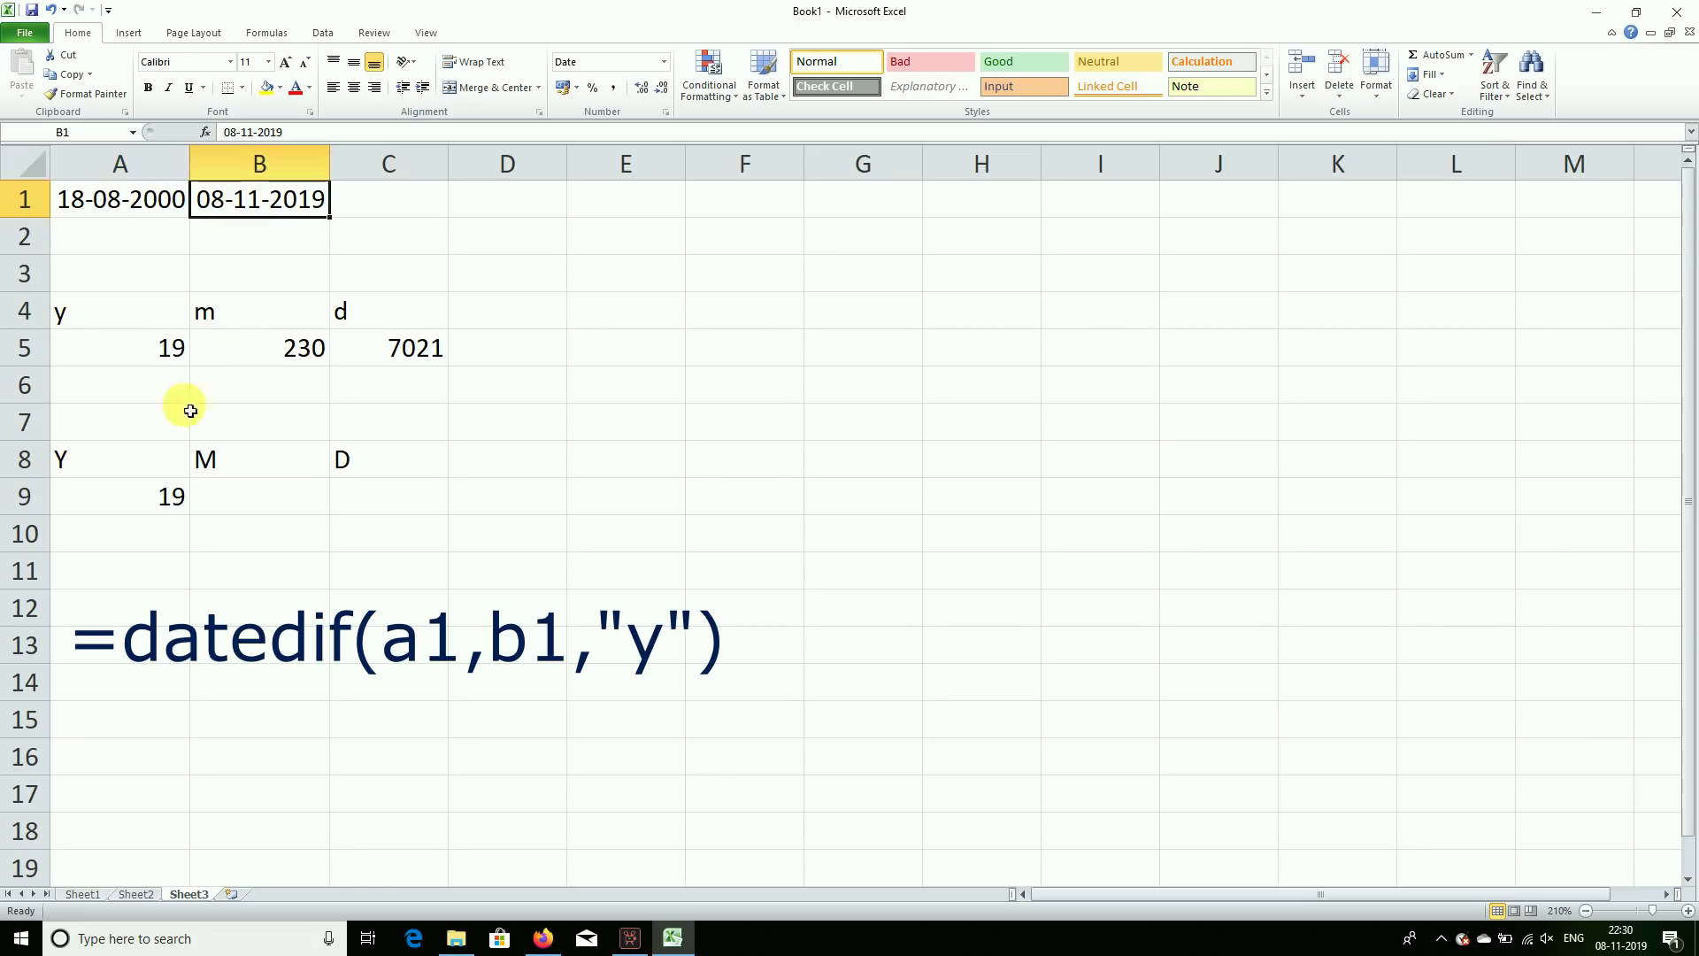
click(165, 506)
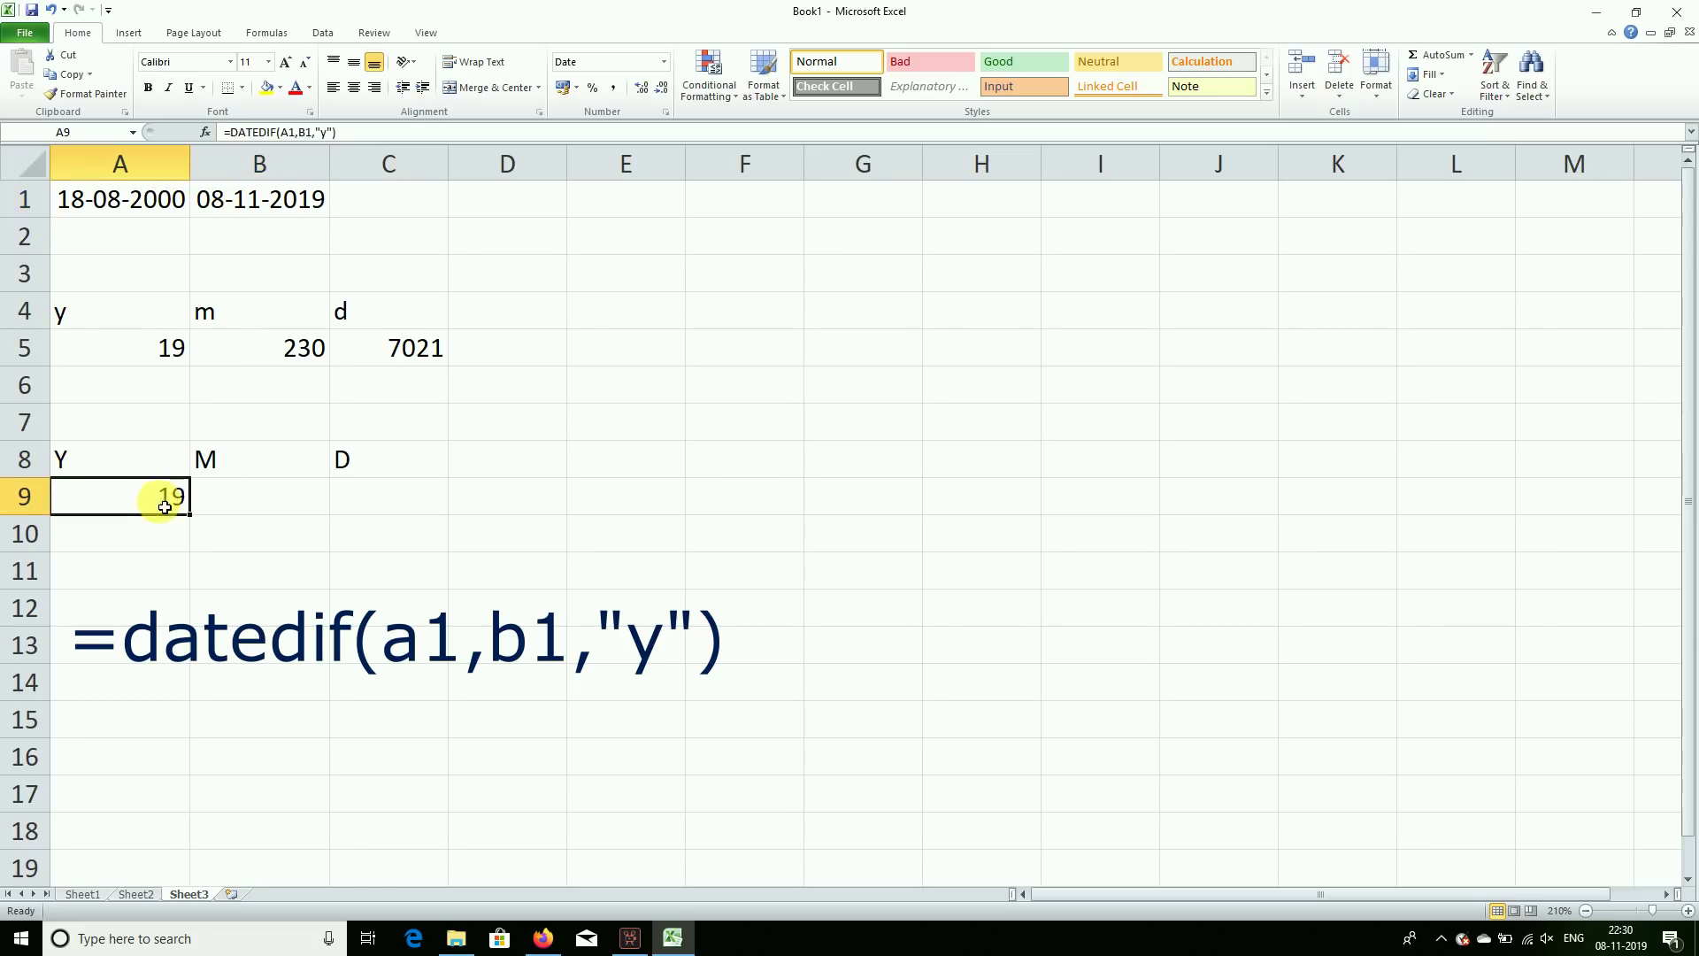
click(256, 502)
text(=datedif()
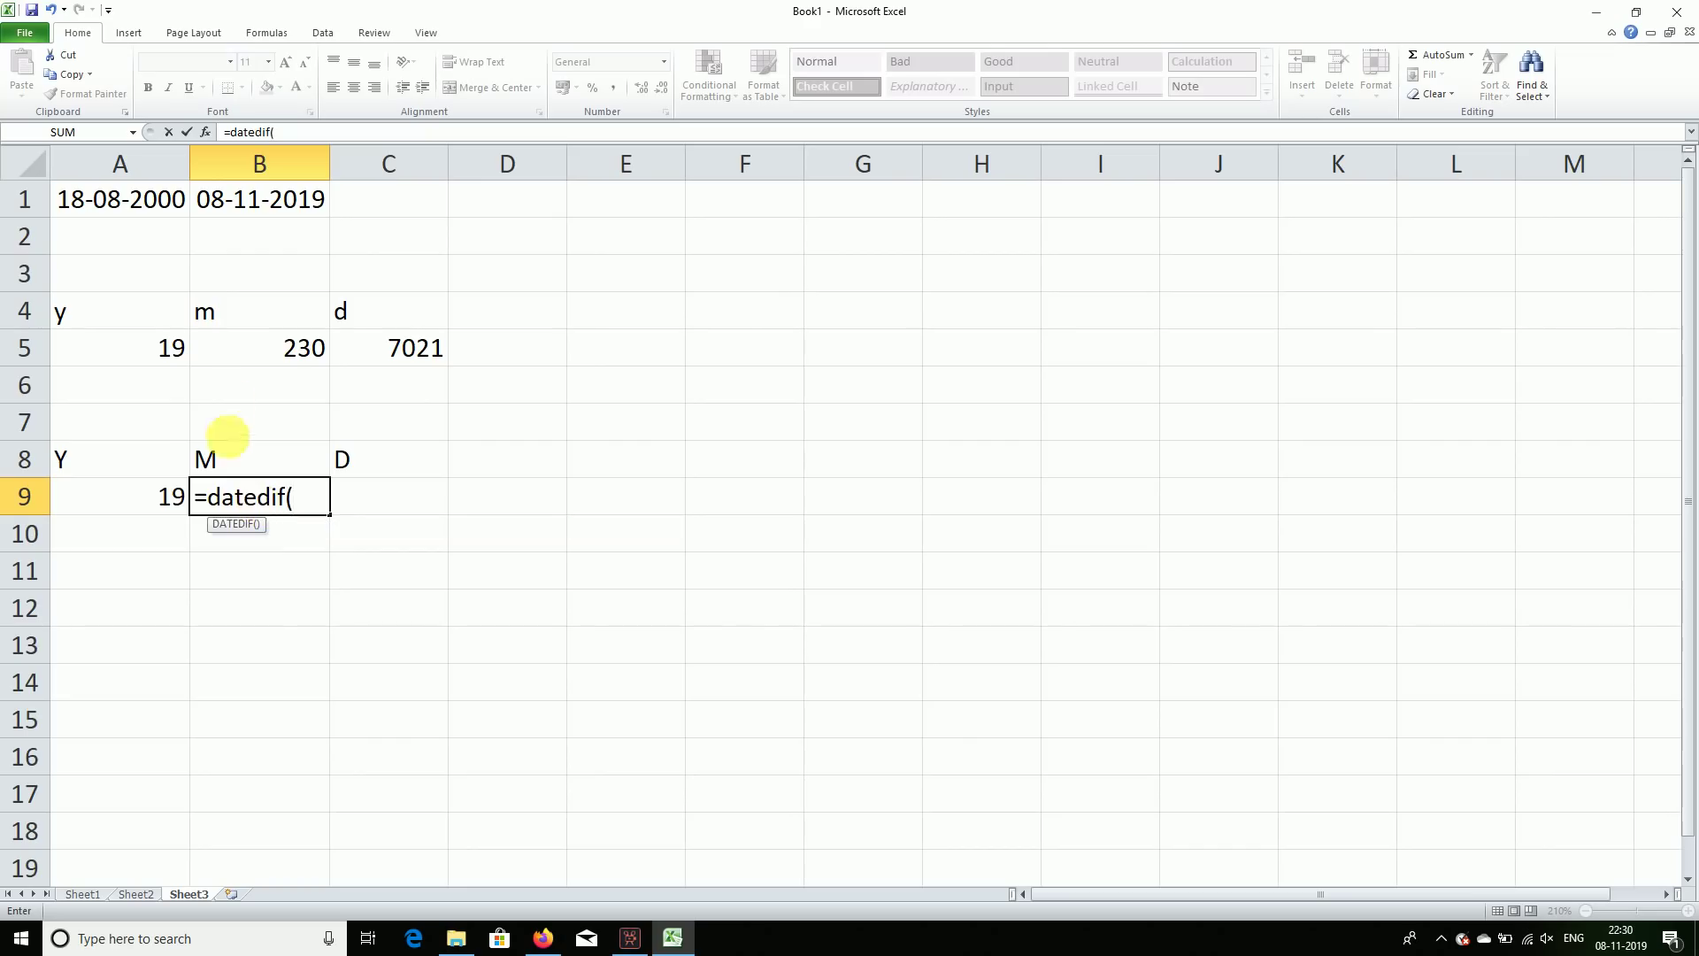
click(165, 205)
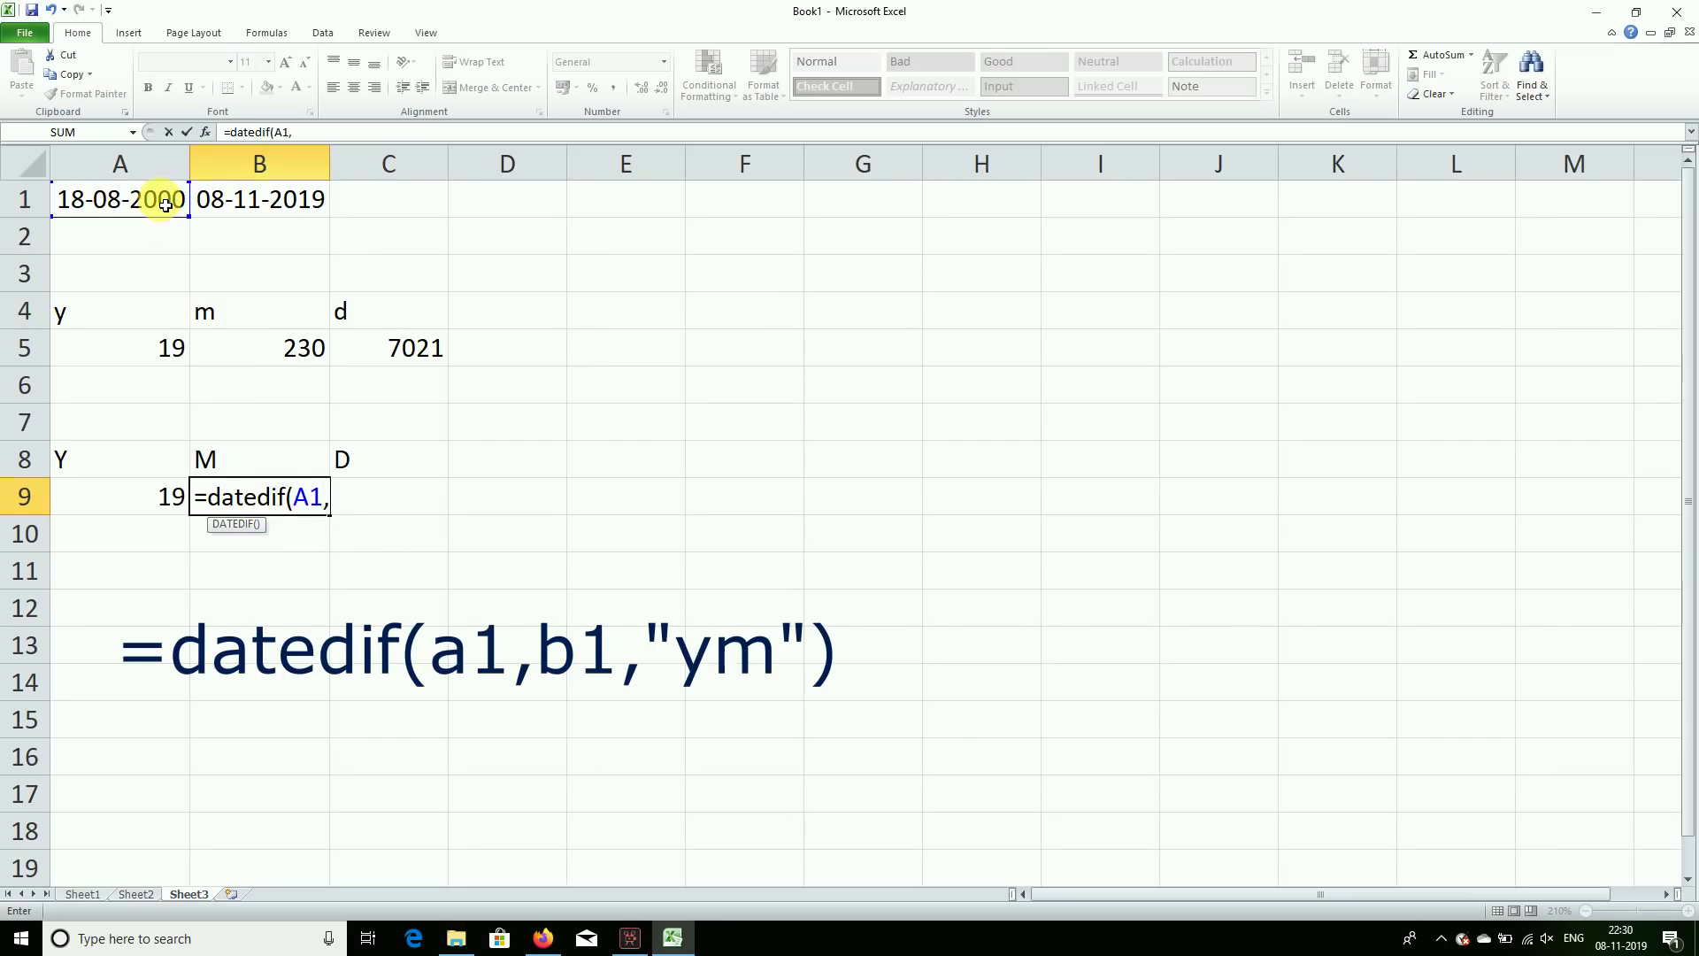
click(246, 204)
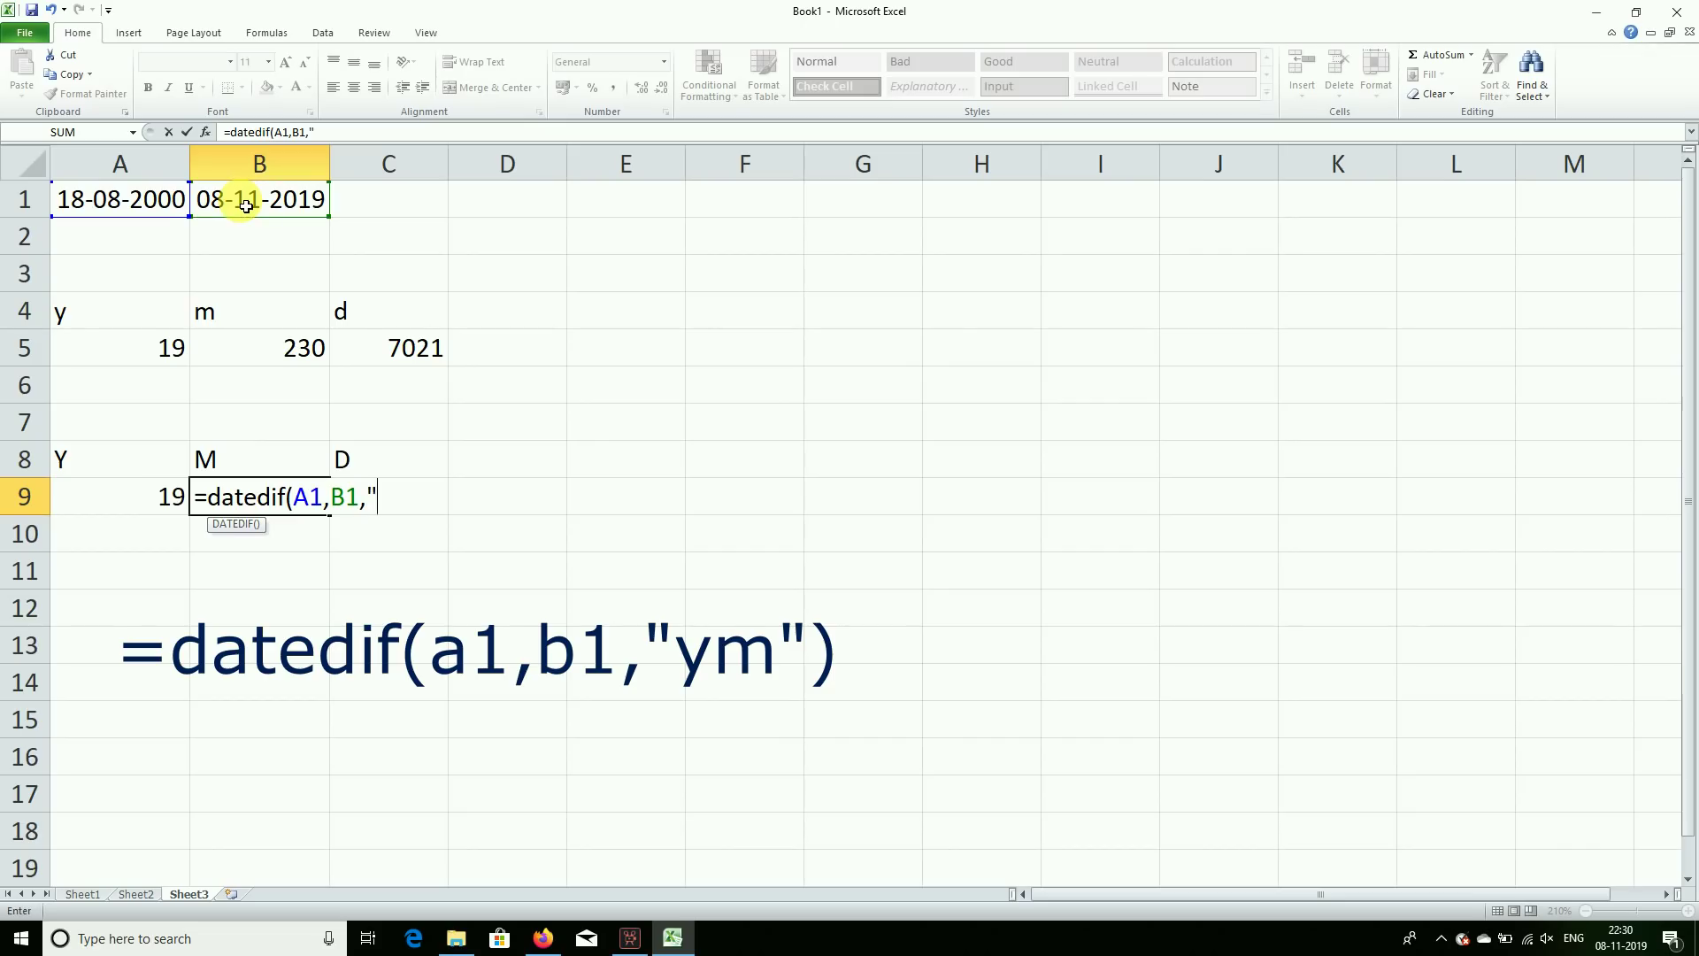
text(m"))
key(Return)
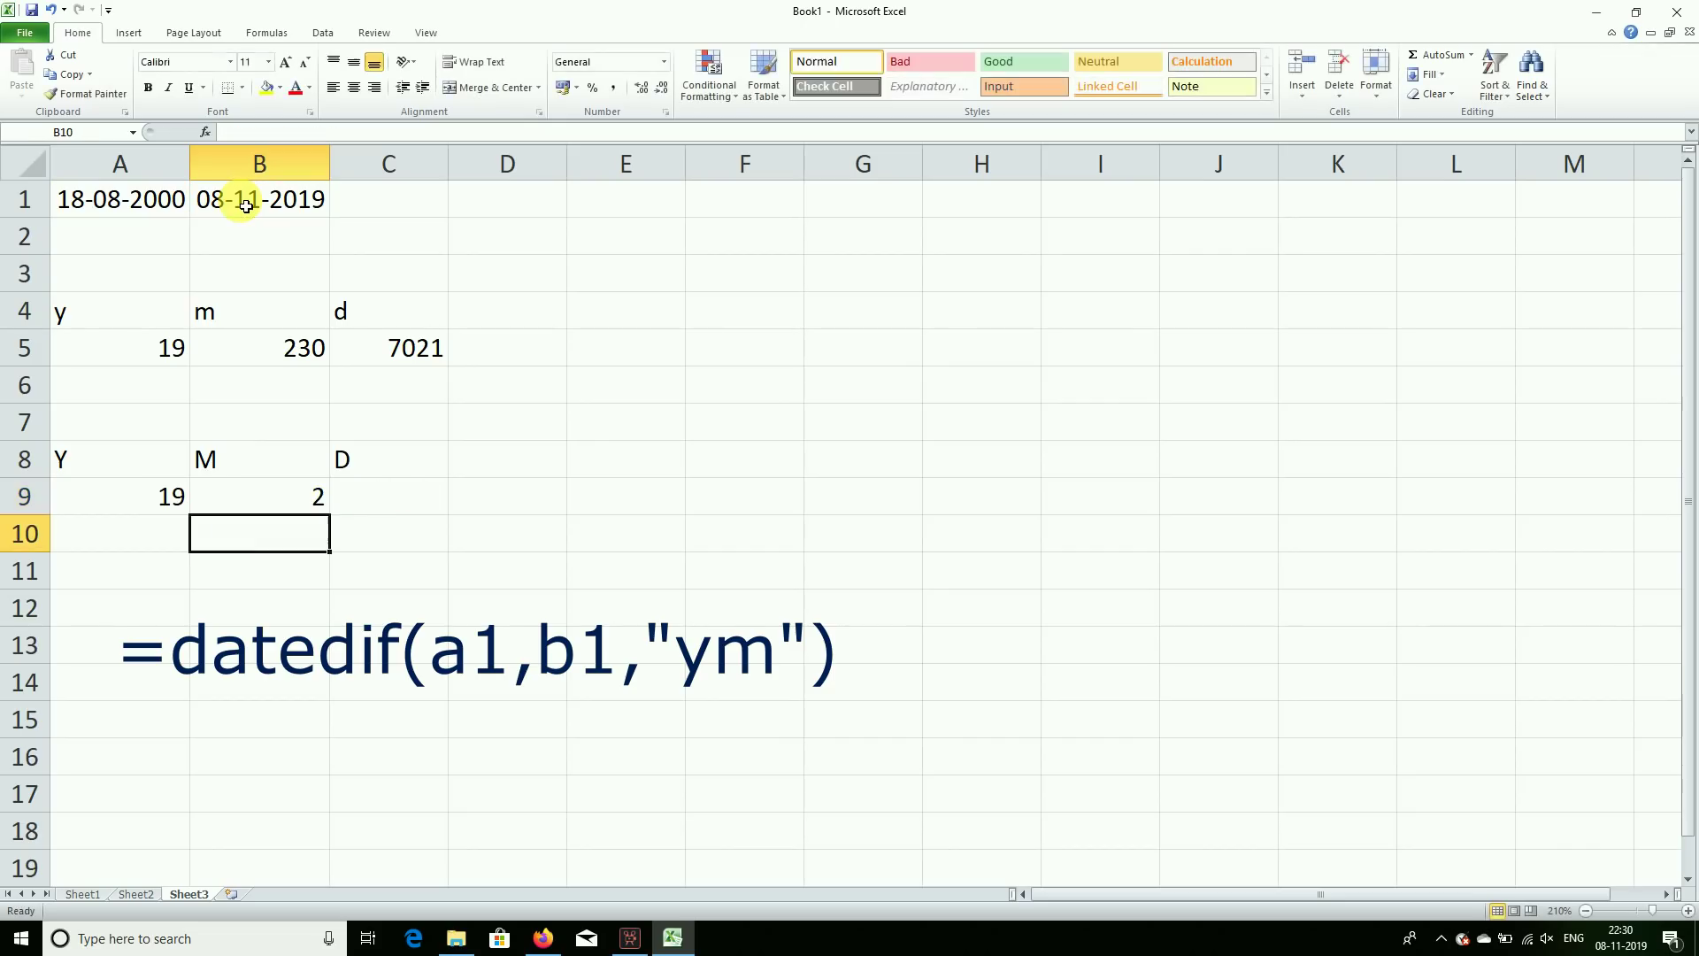
Review the start date and the A9 and B9 DATEDIF formulas.
click(155, 203)
click(169, 512)
click(296, 508)
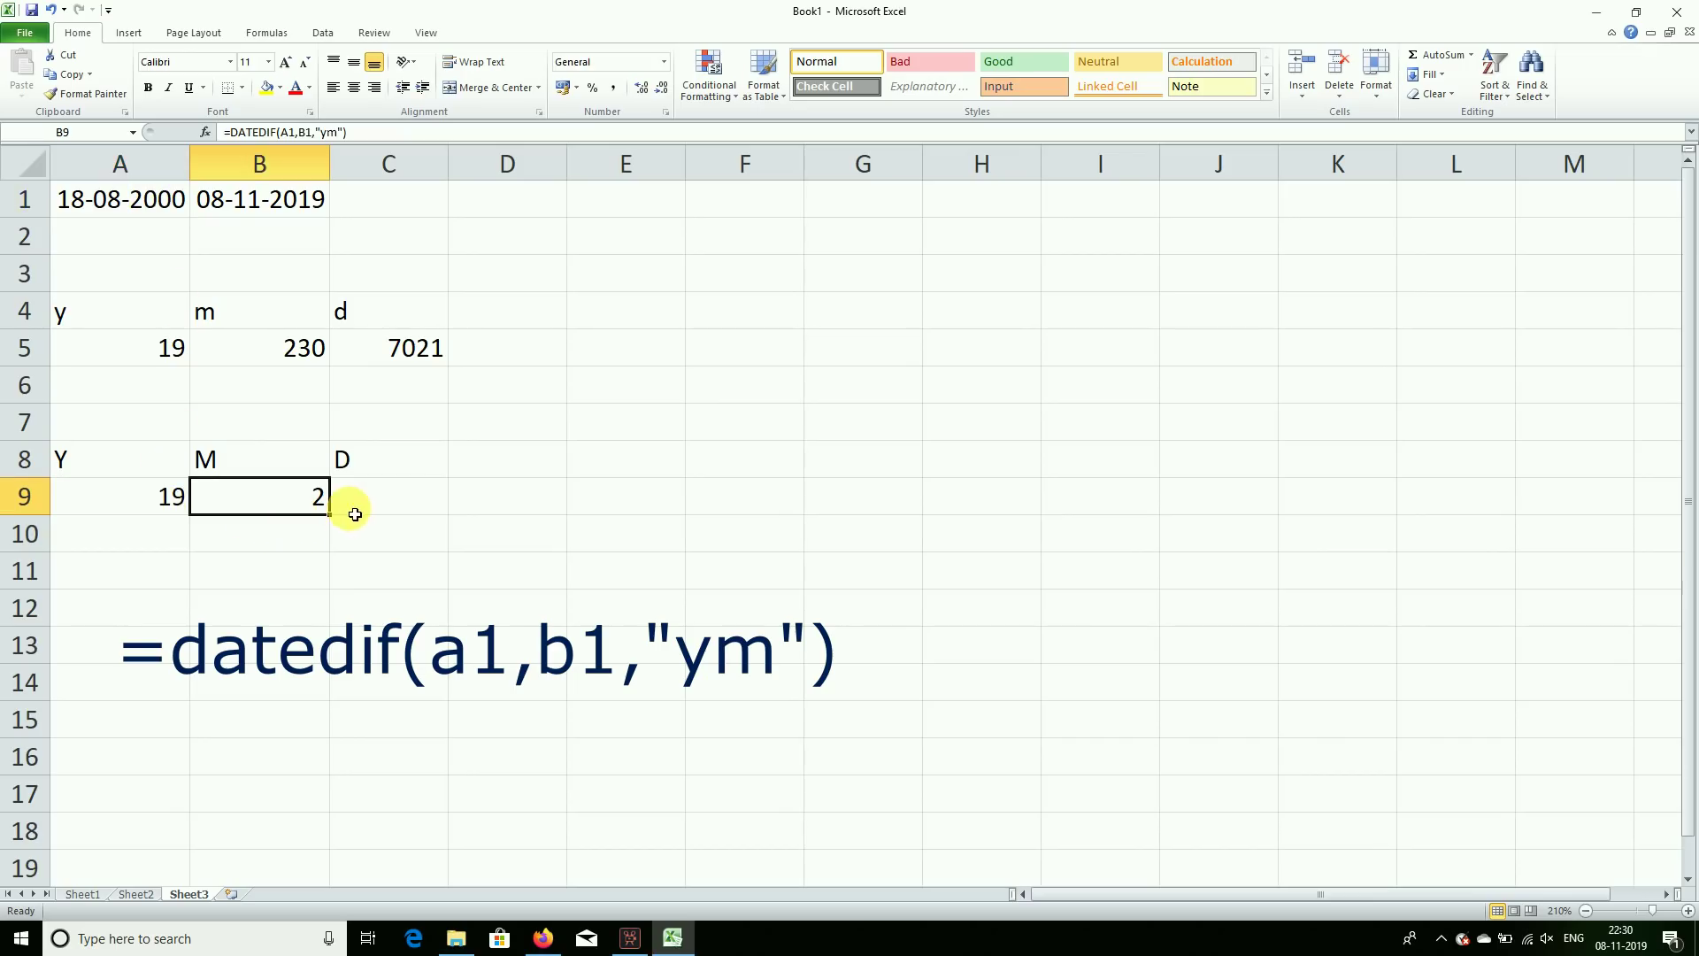
click(365, 515)
Enter =DATEDIF(A1,B1,"md") in C9, returning 21 leftover days.
text(=date)
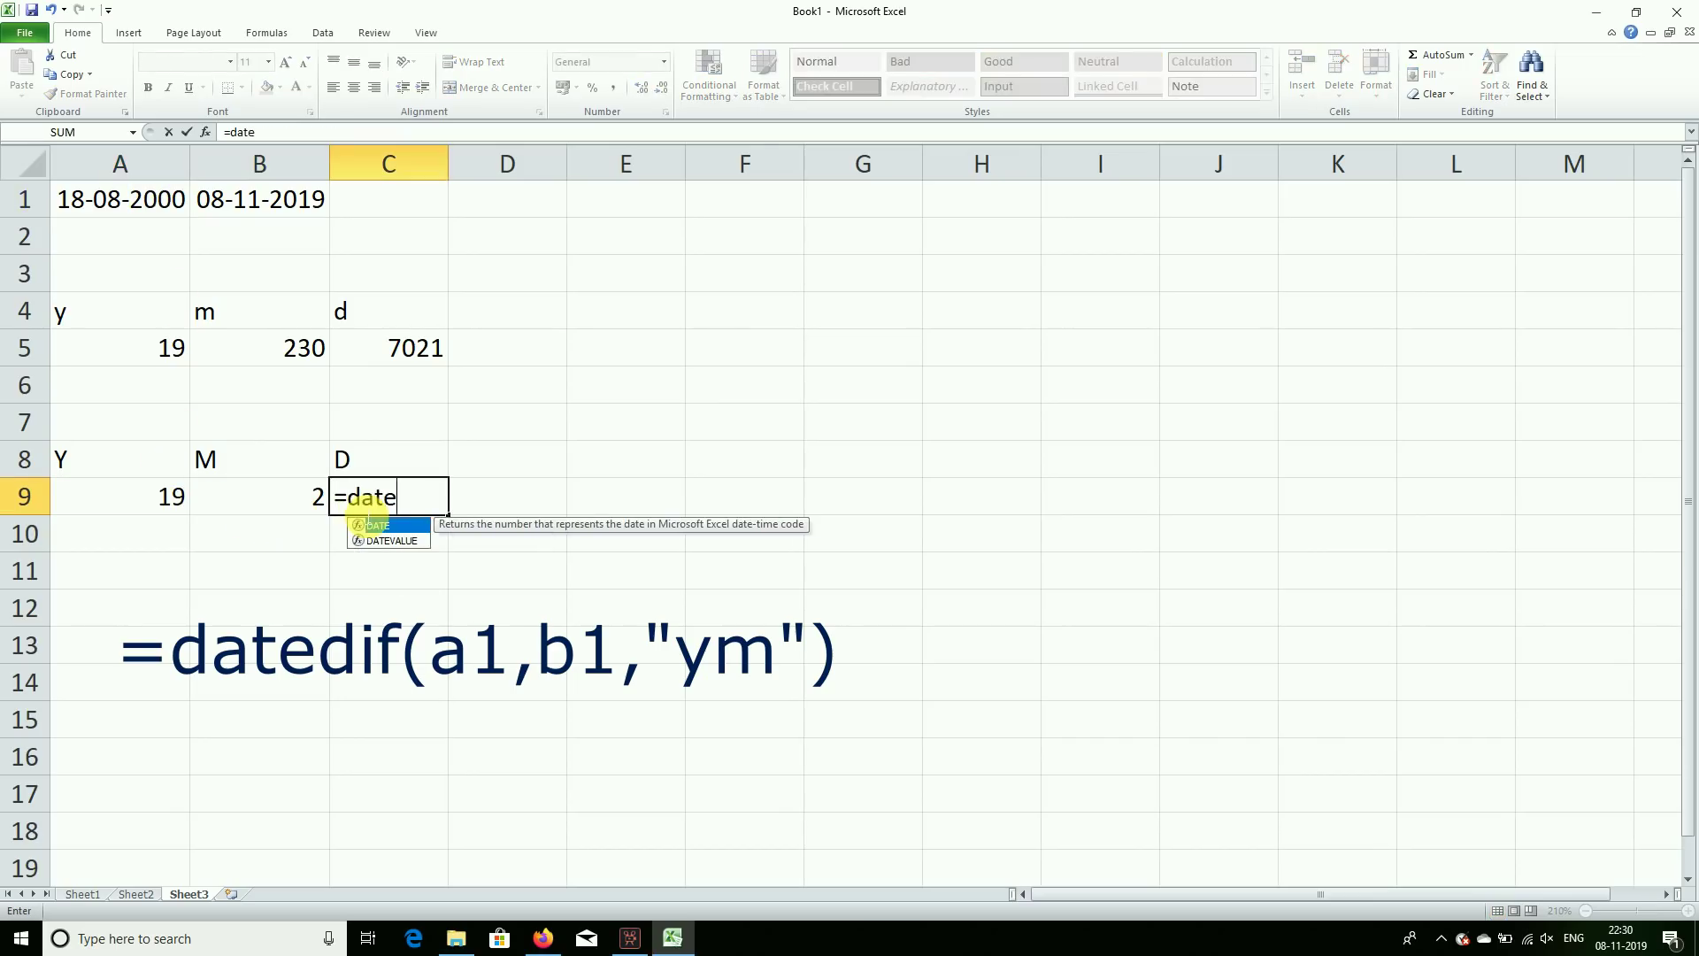
text(dfi)
key(BackSpace)
key(BackSpace)
key(BackSpace)
text(if()
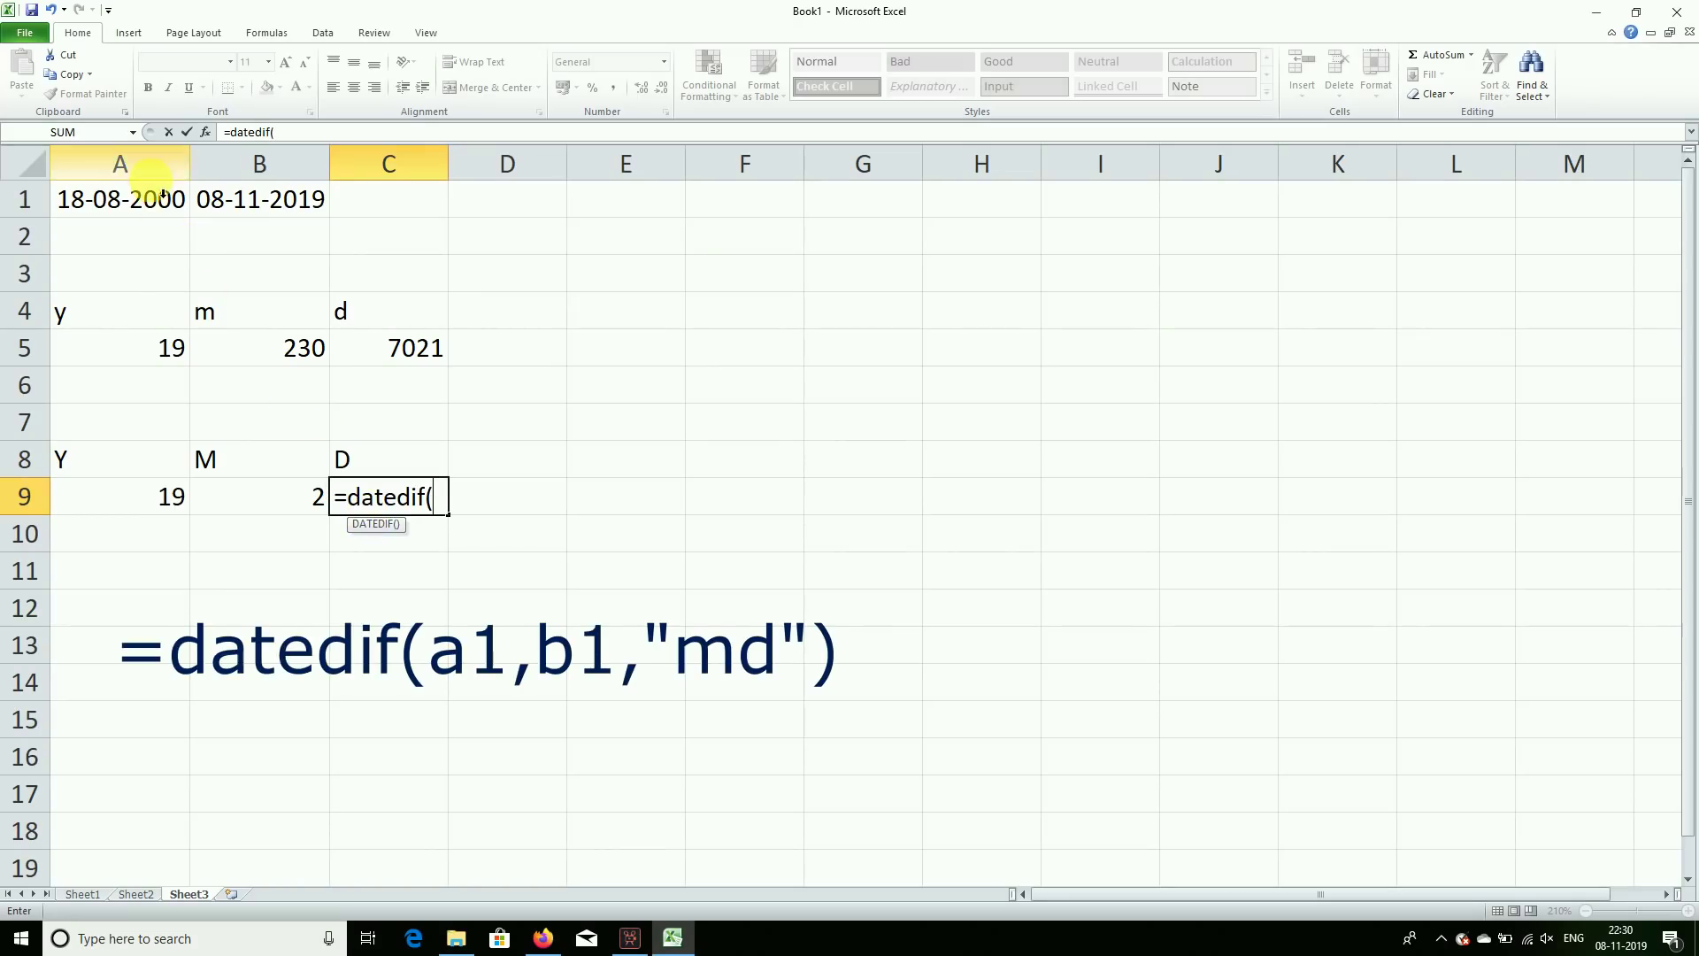
click(156, 211)
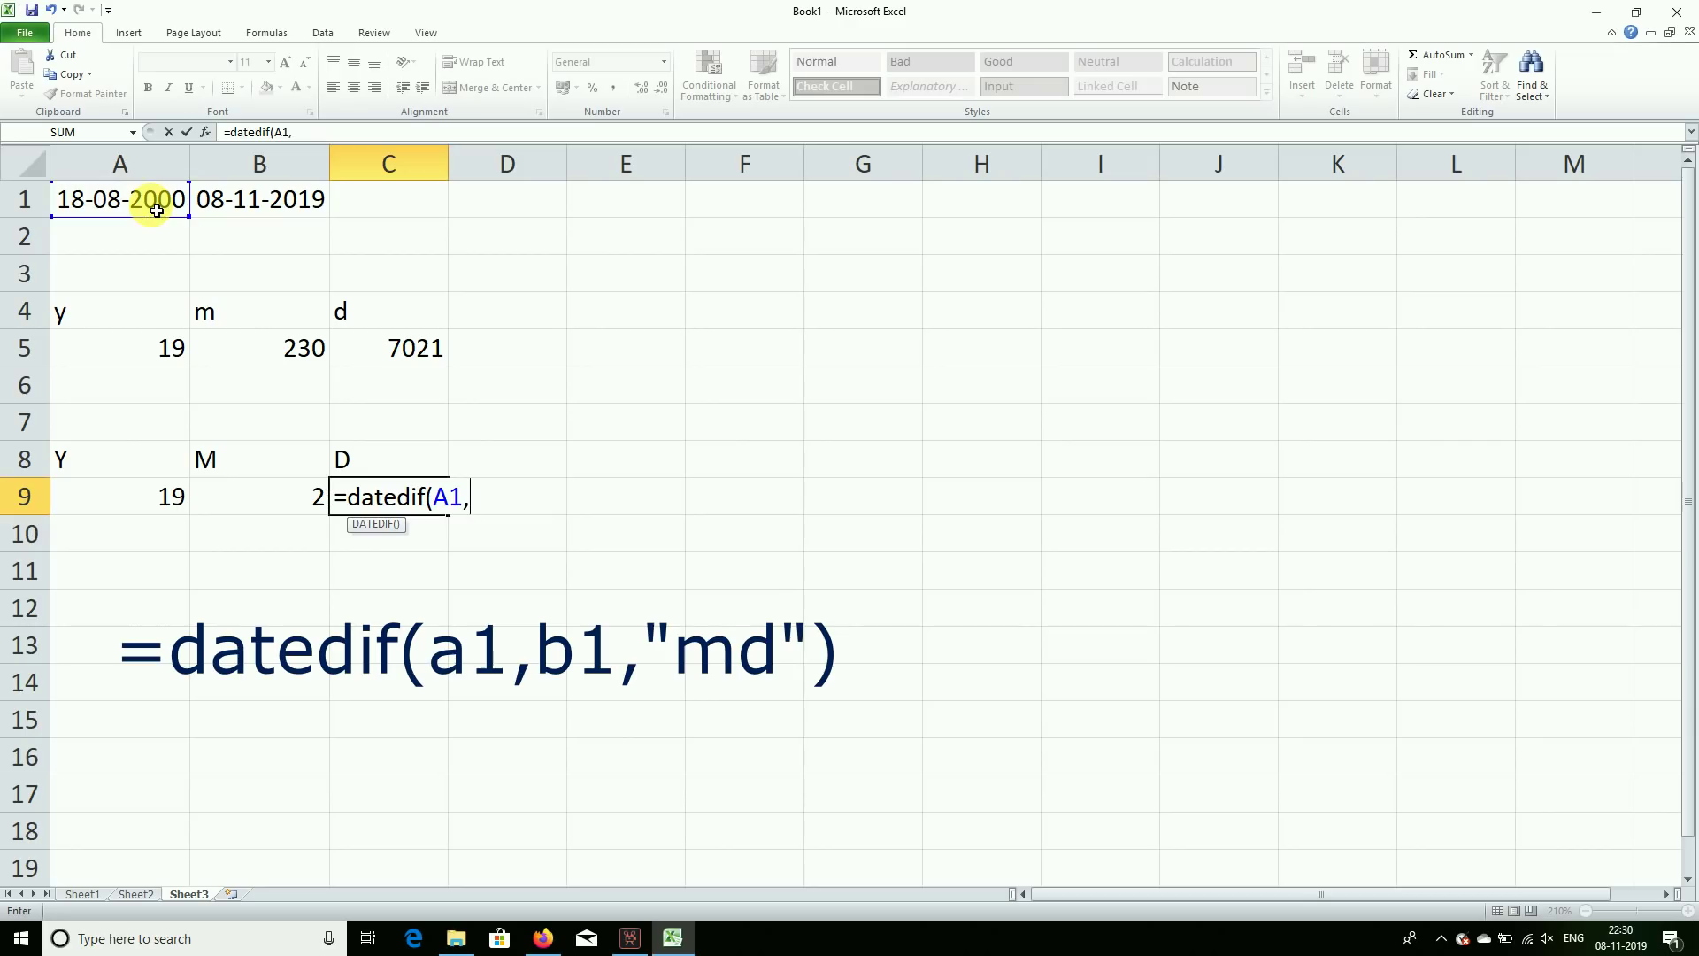
click(250, 206)
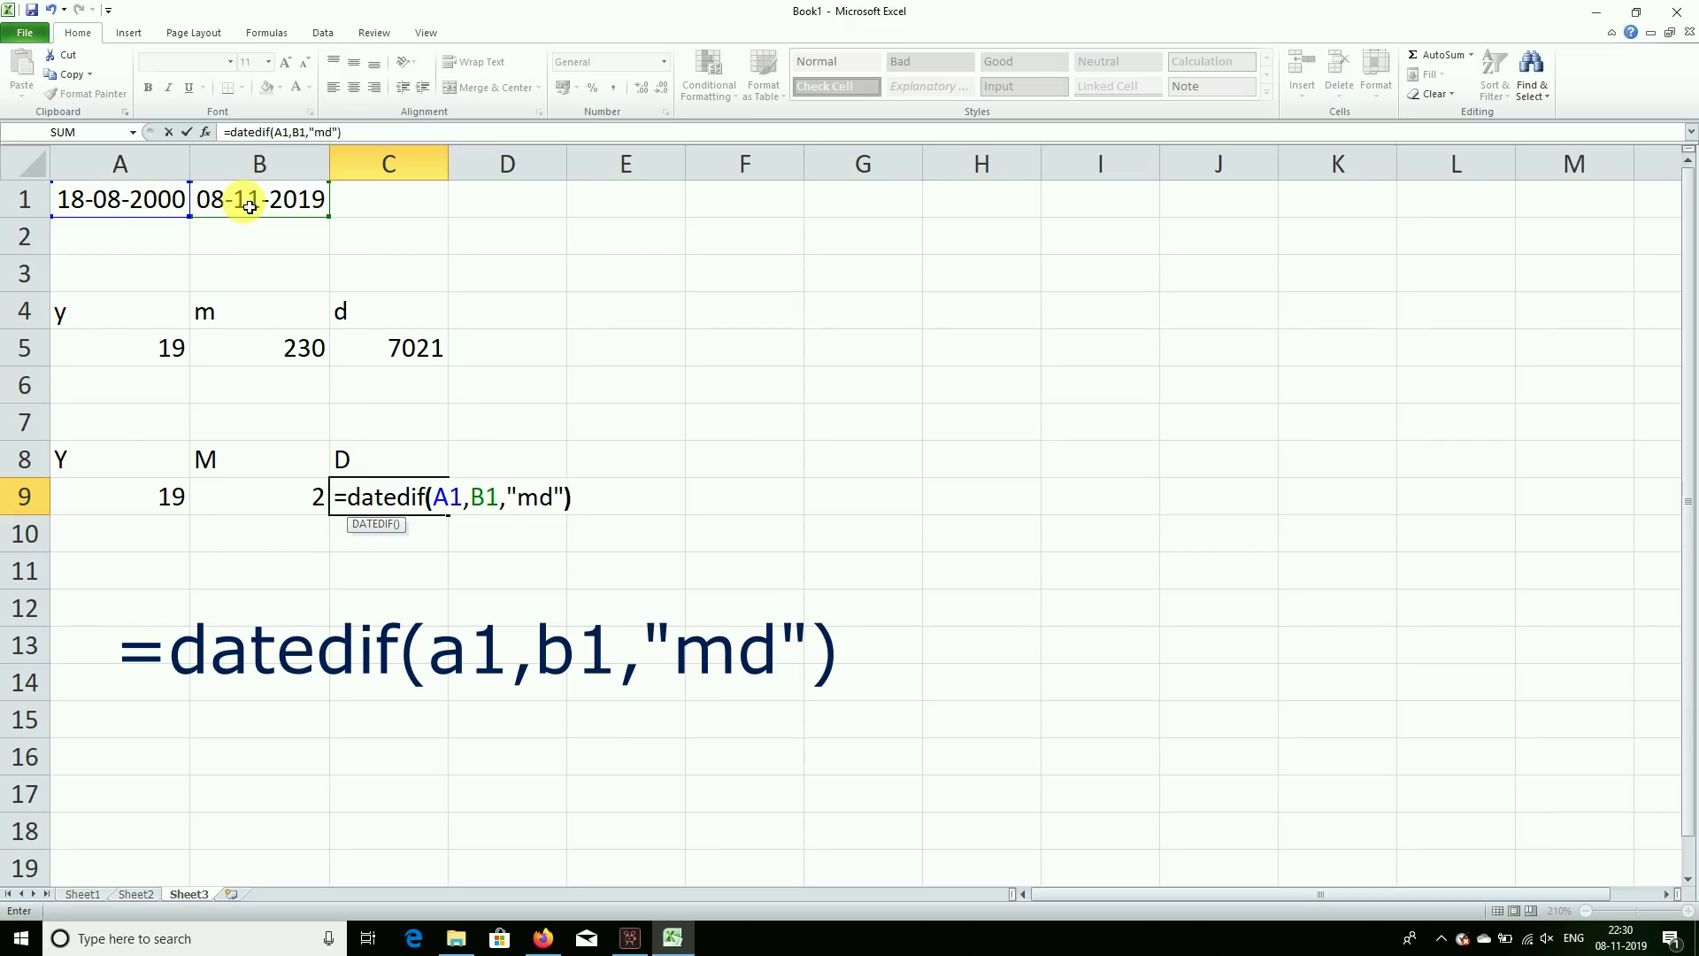
key(Return)
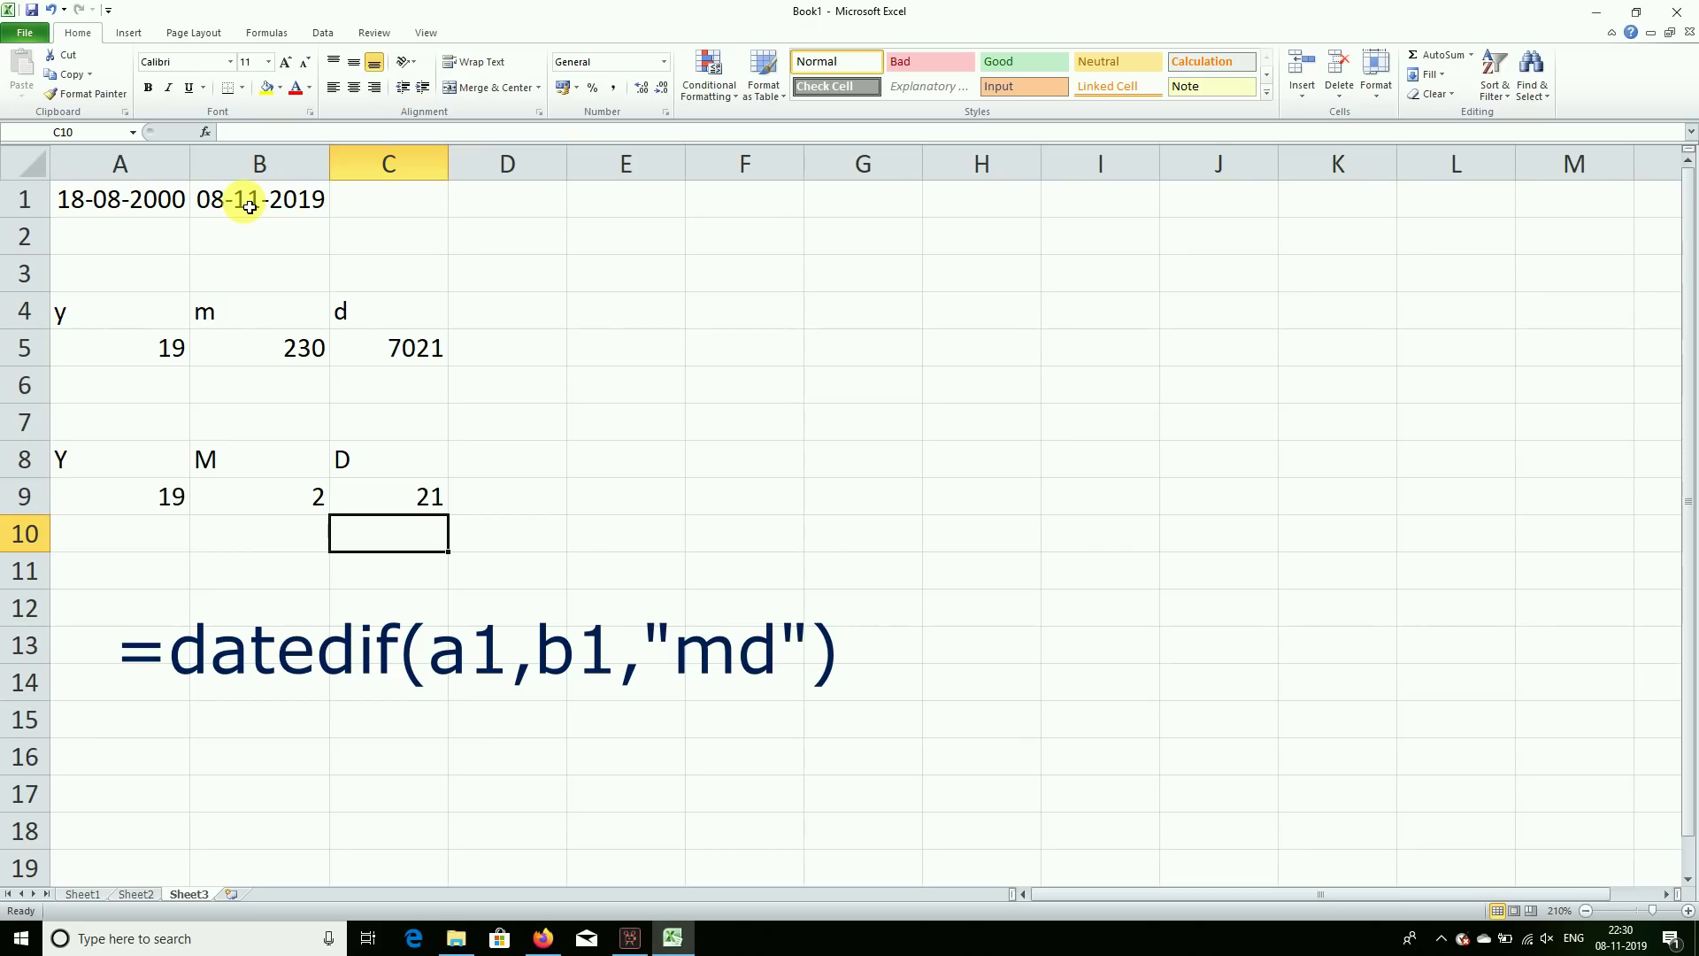
Review the date cells and the A9 and B9 formulas.
click(157, 213)
click(263, 202)
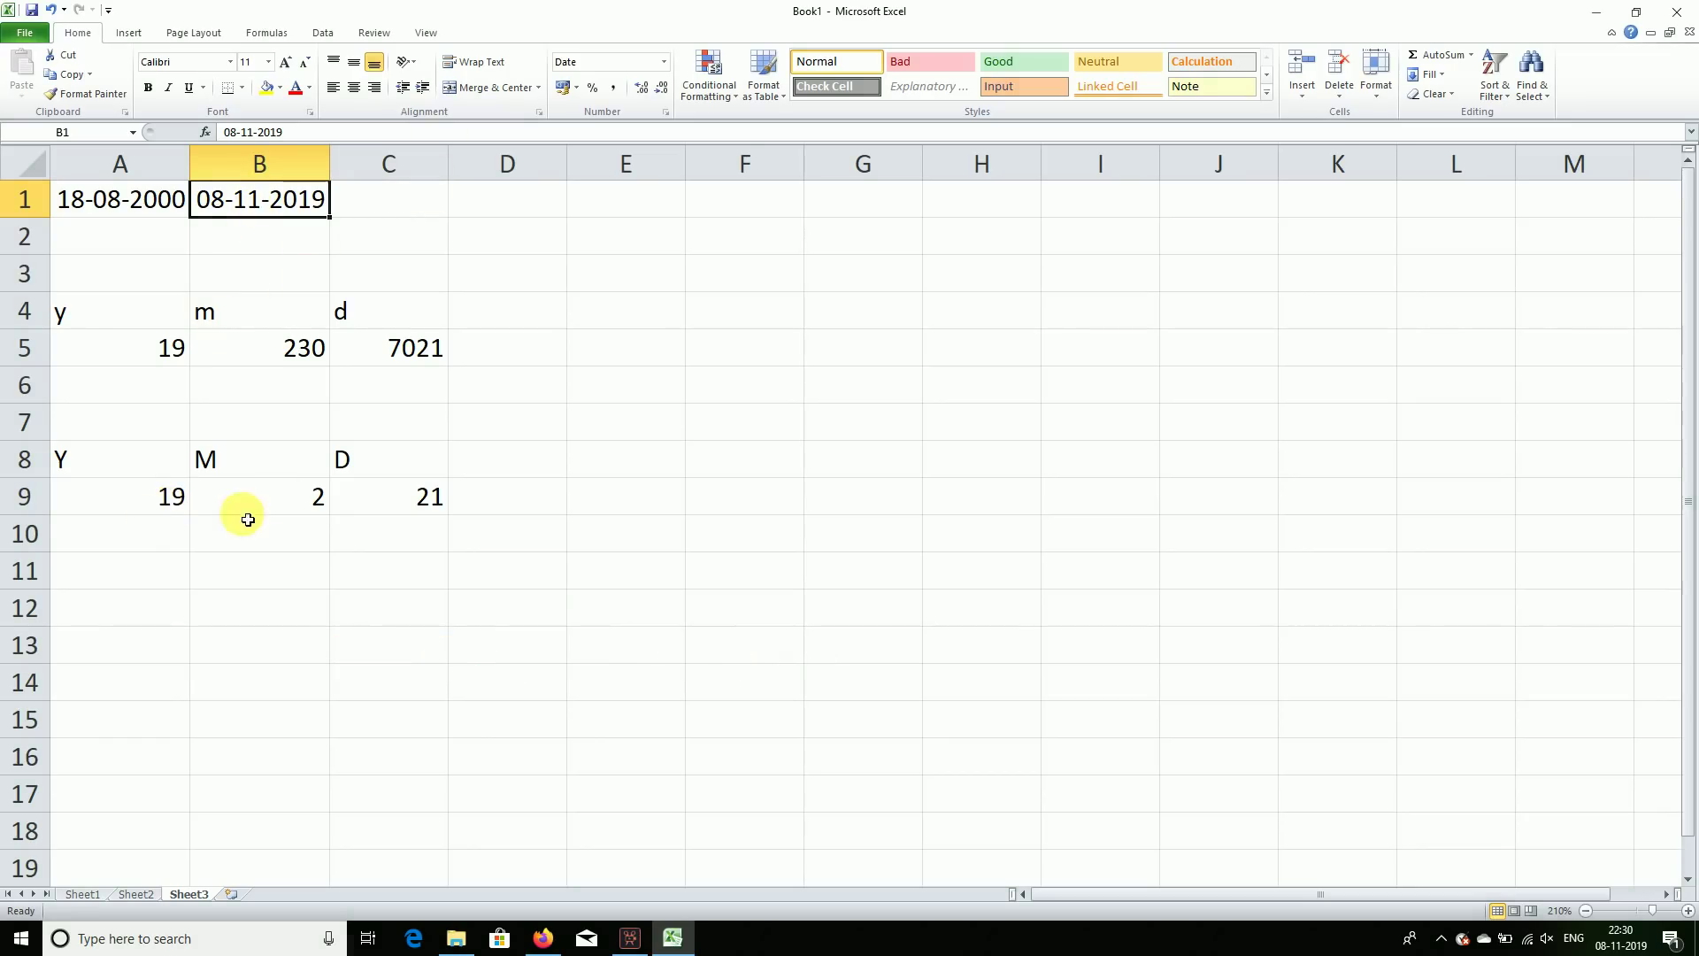
click(134, 517)
click(268, 509)
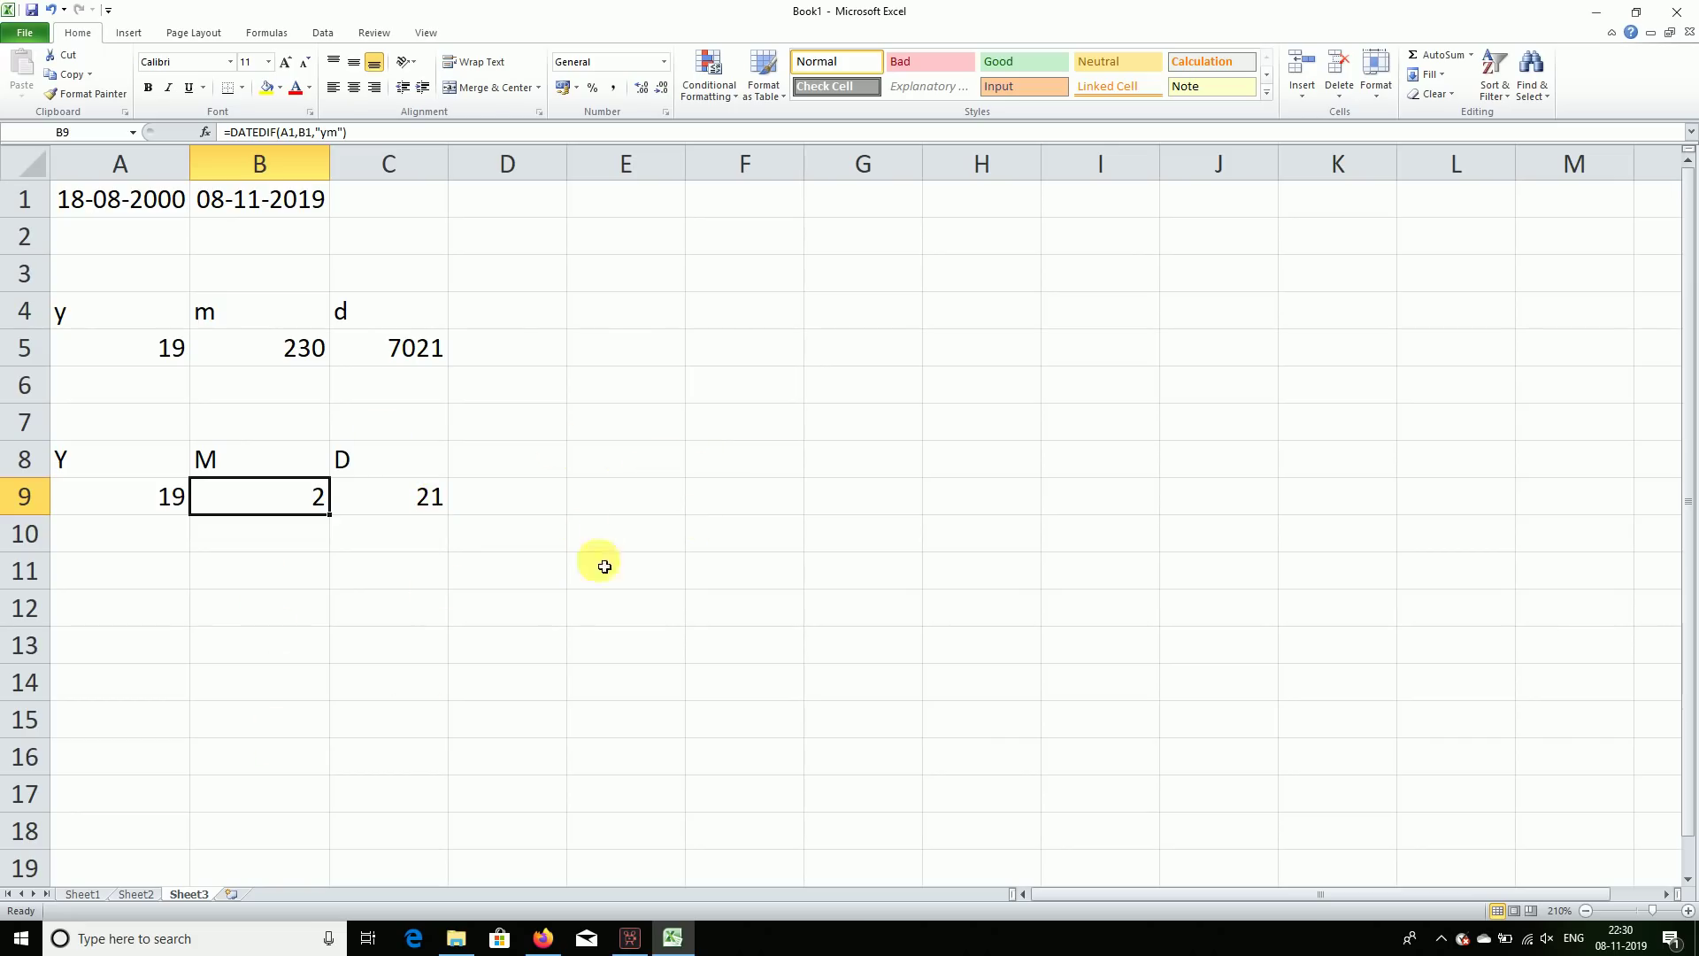
click(835, 215)
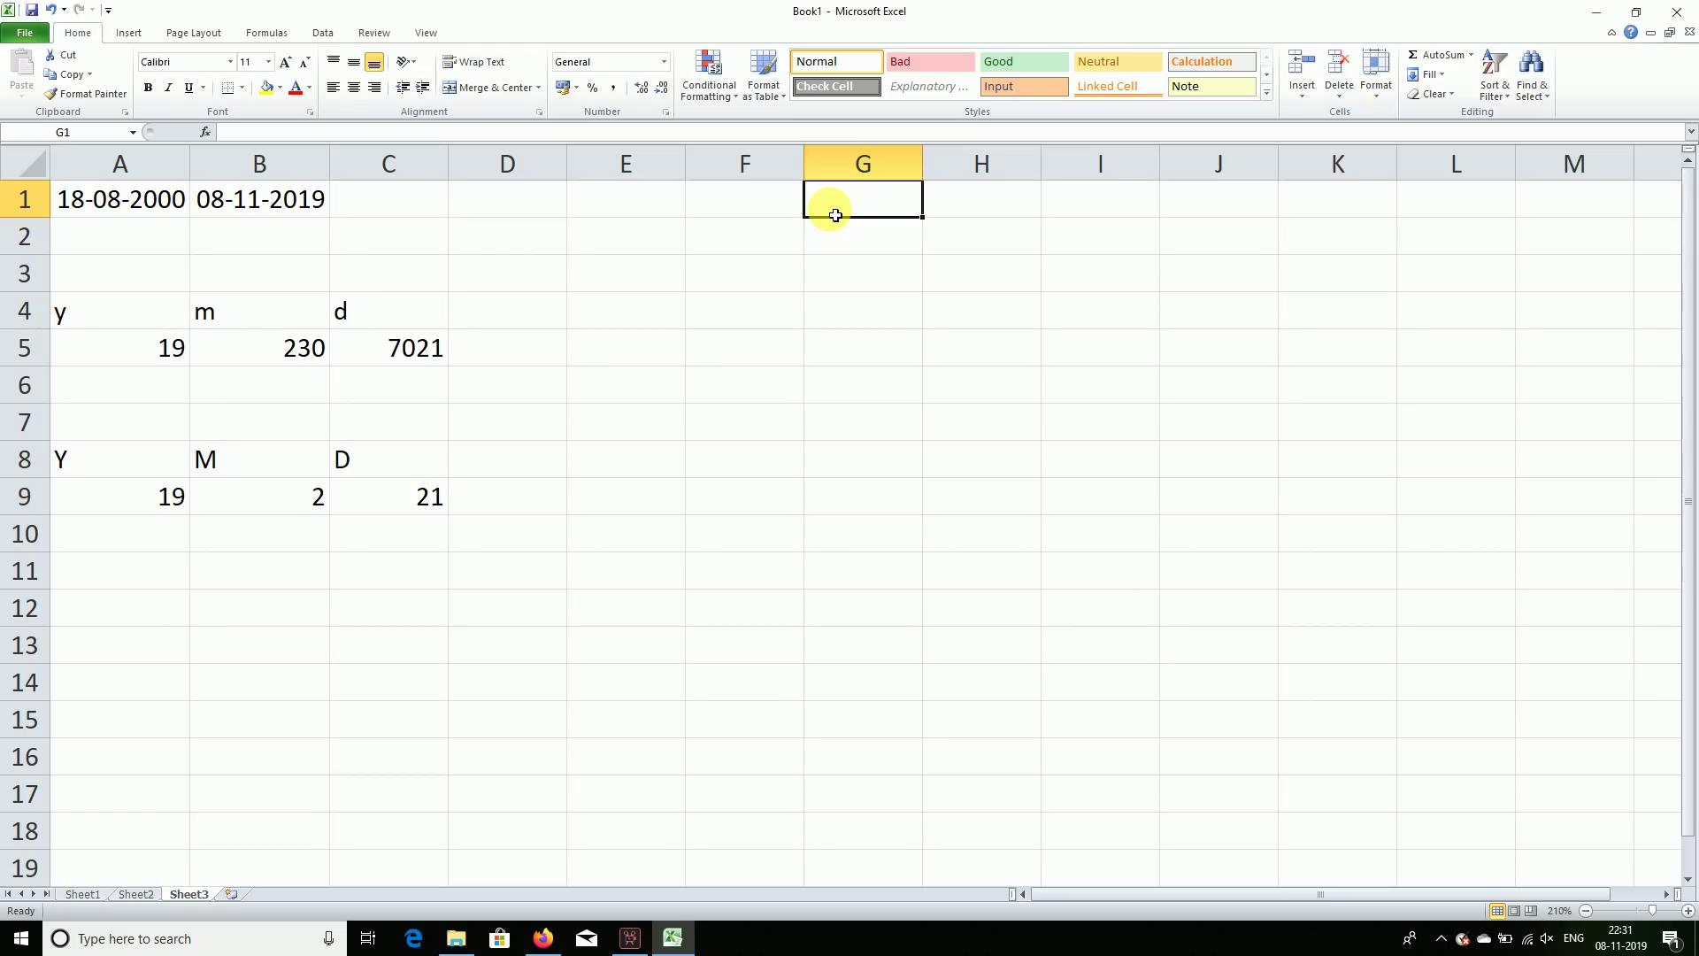
Type 'you are boy' in G1 and enter =FIND("are",G1) in G3, returning 5.
text(you are bo)
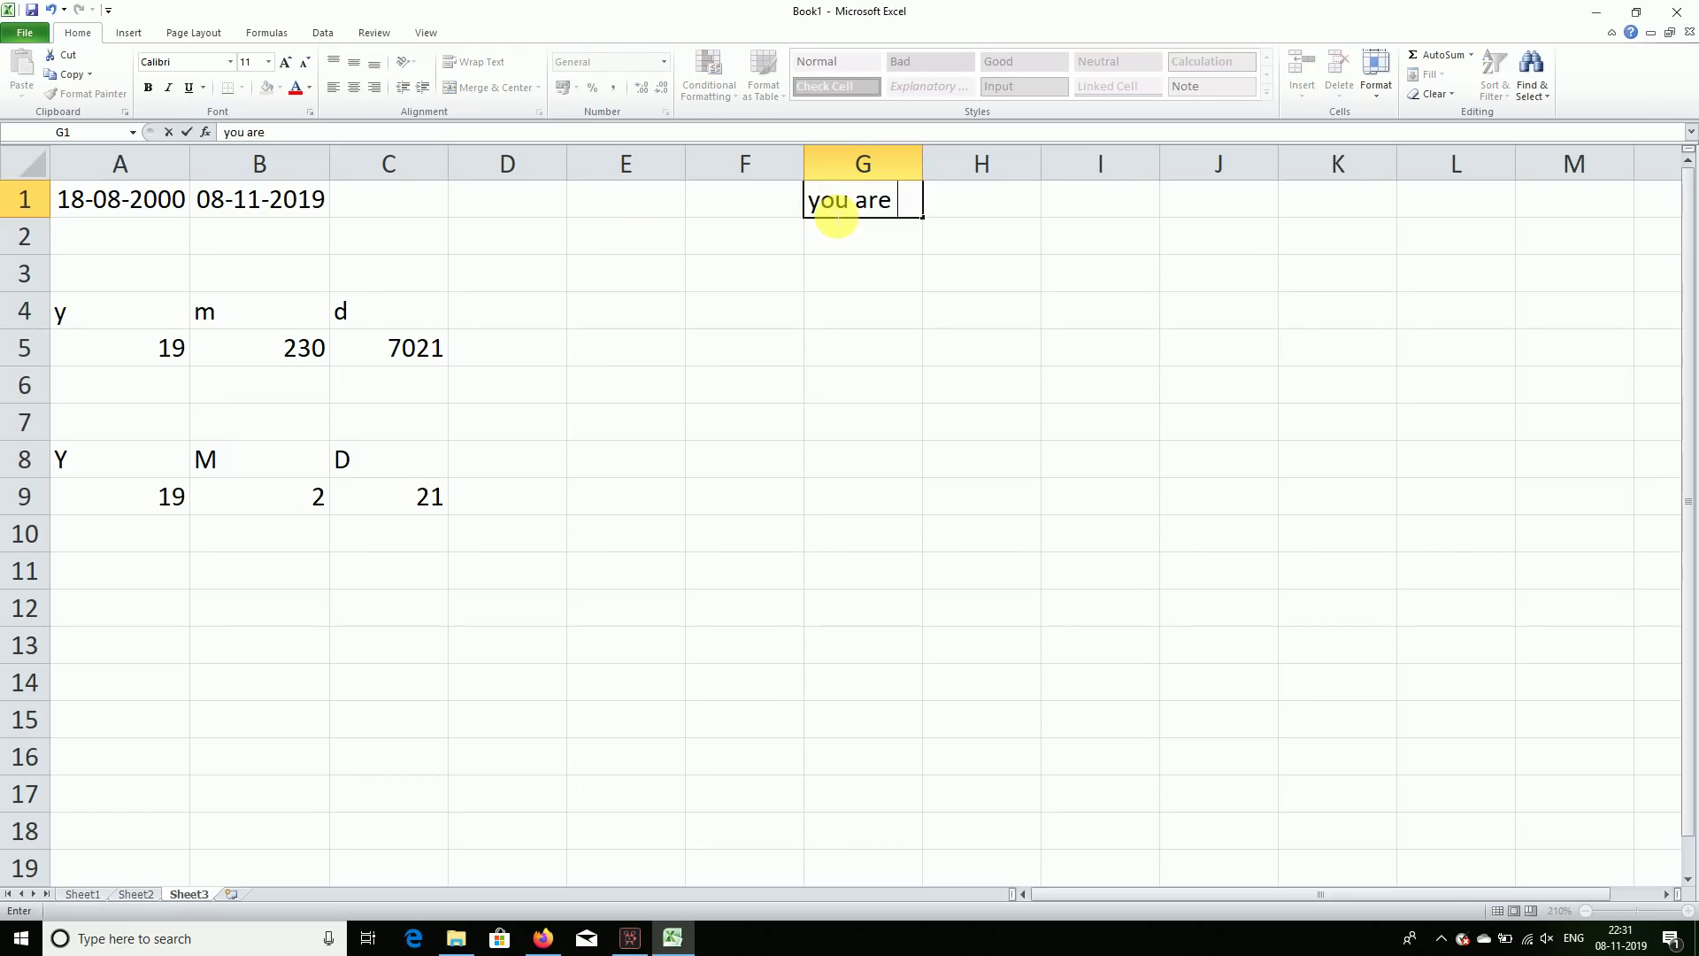
text(y)
key(Return)
key(Return)
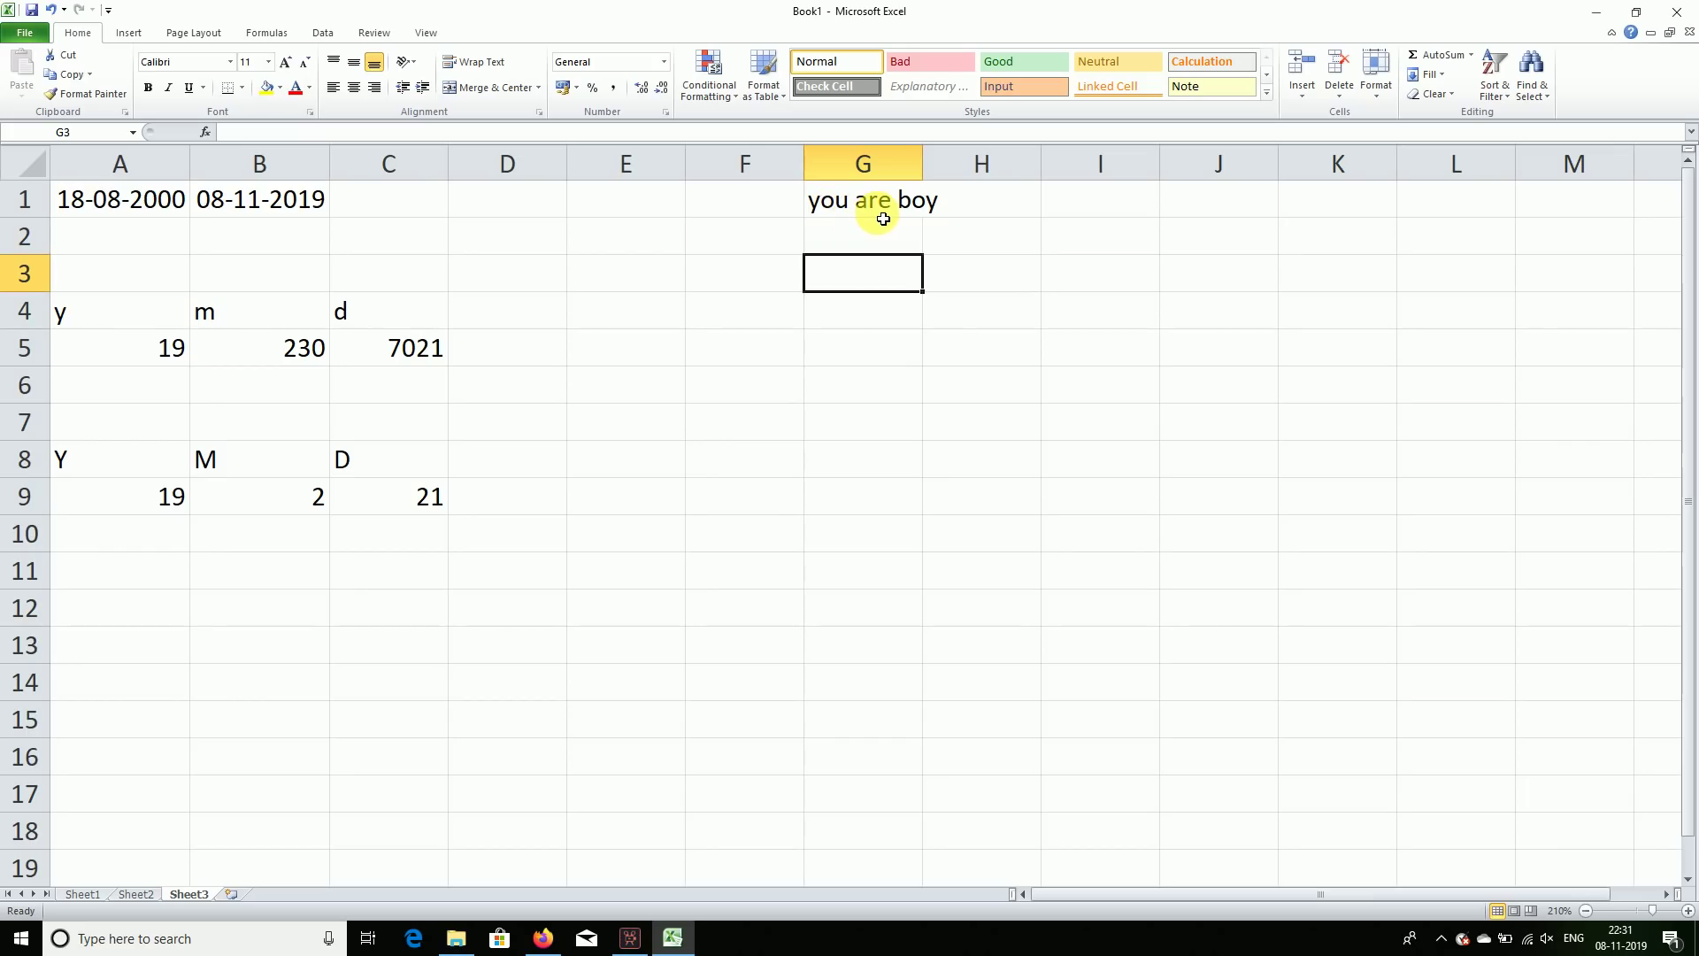
text(=find)
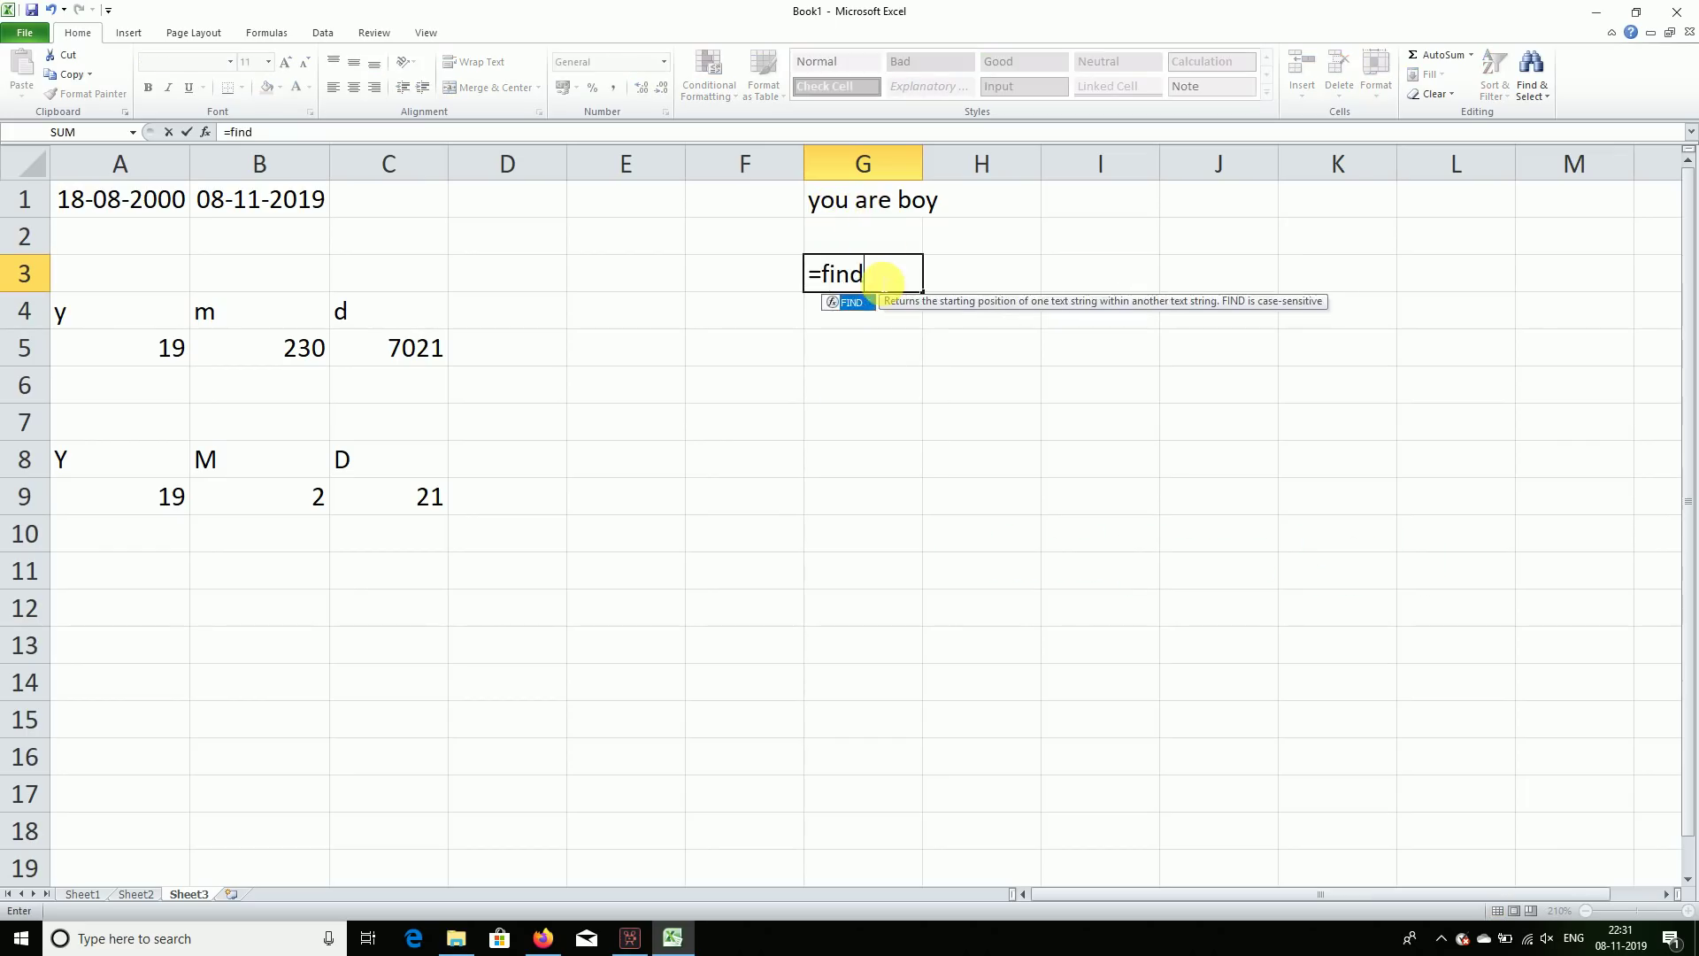
key(Tab)
text(",)
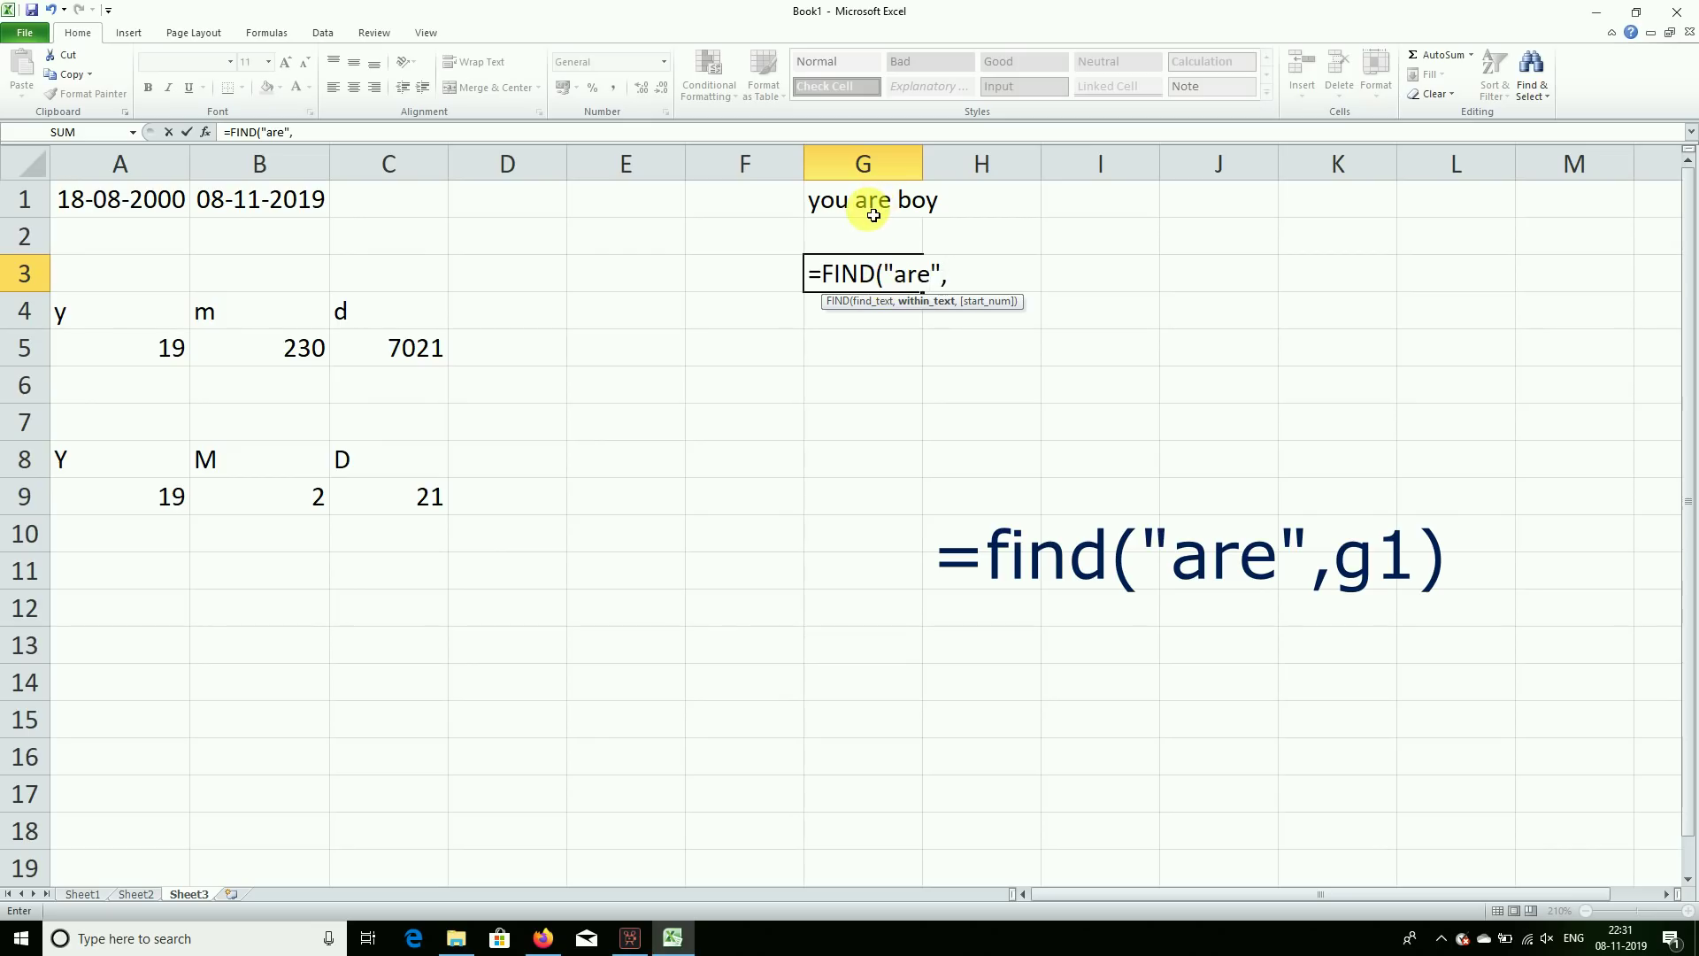
click(875, 215)
key(Return)
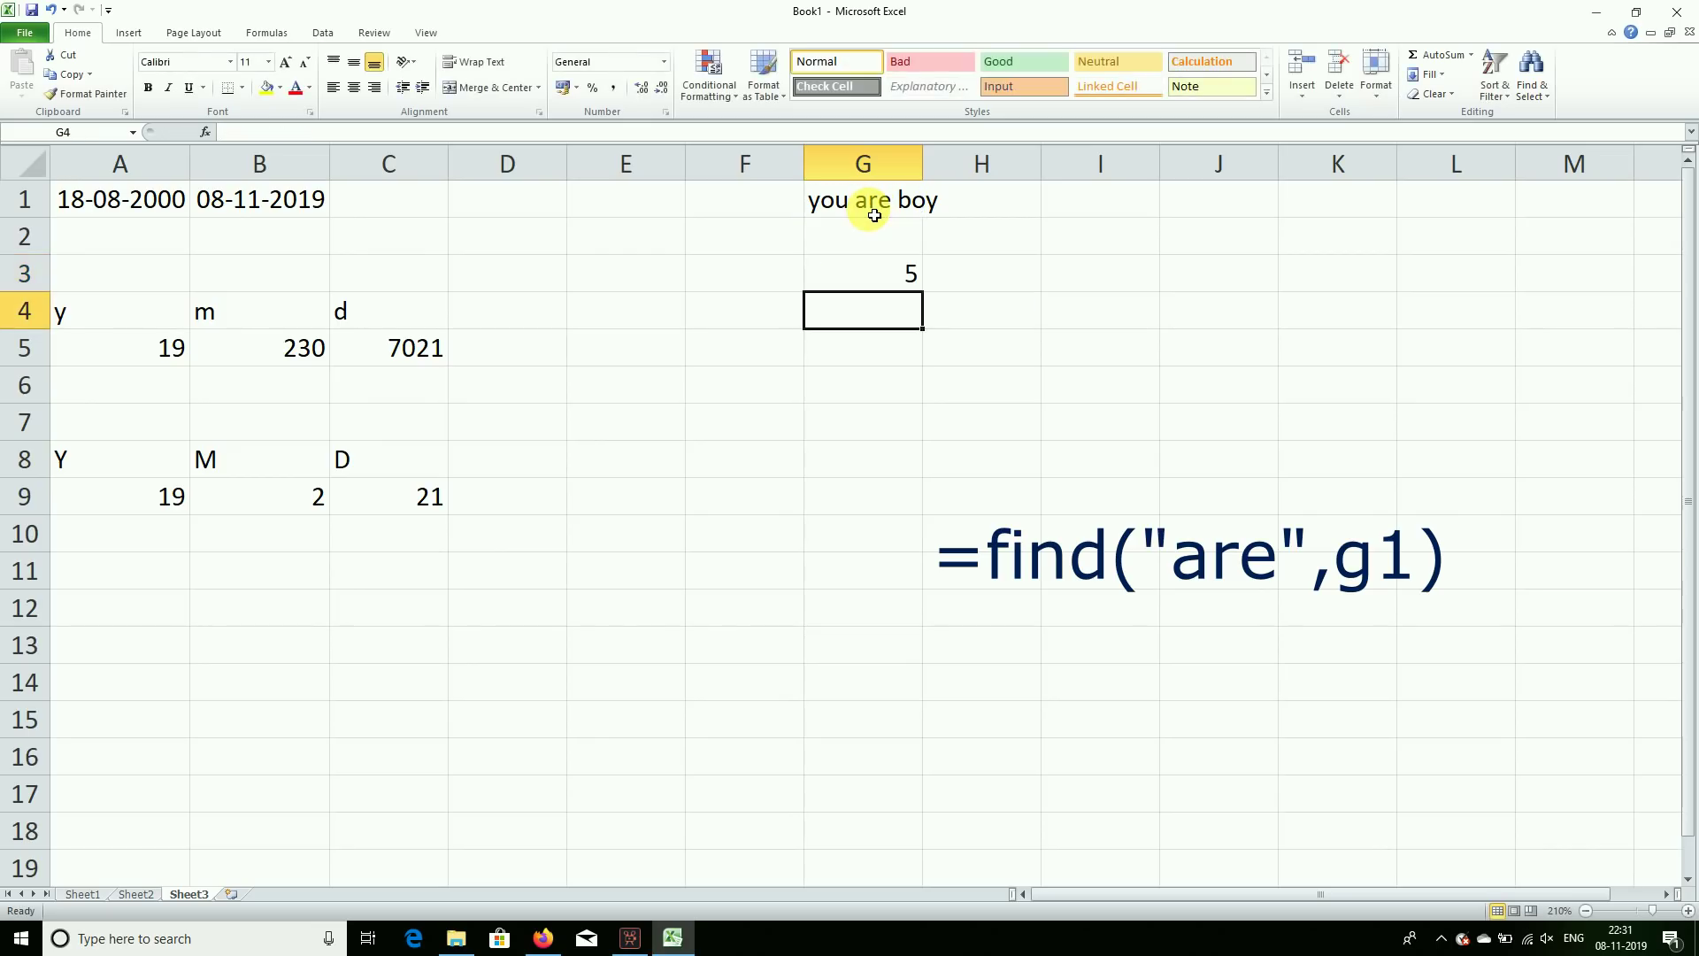
click(874, 282)
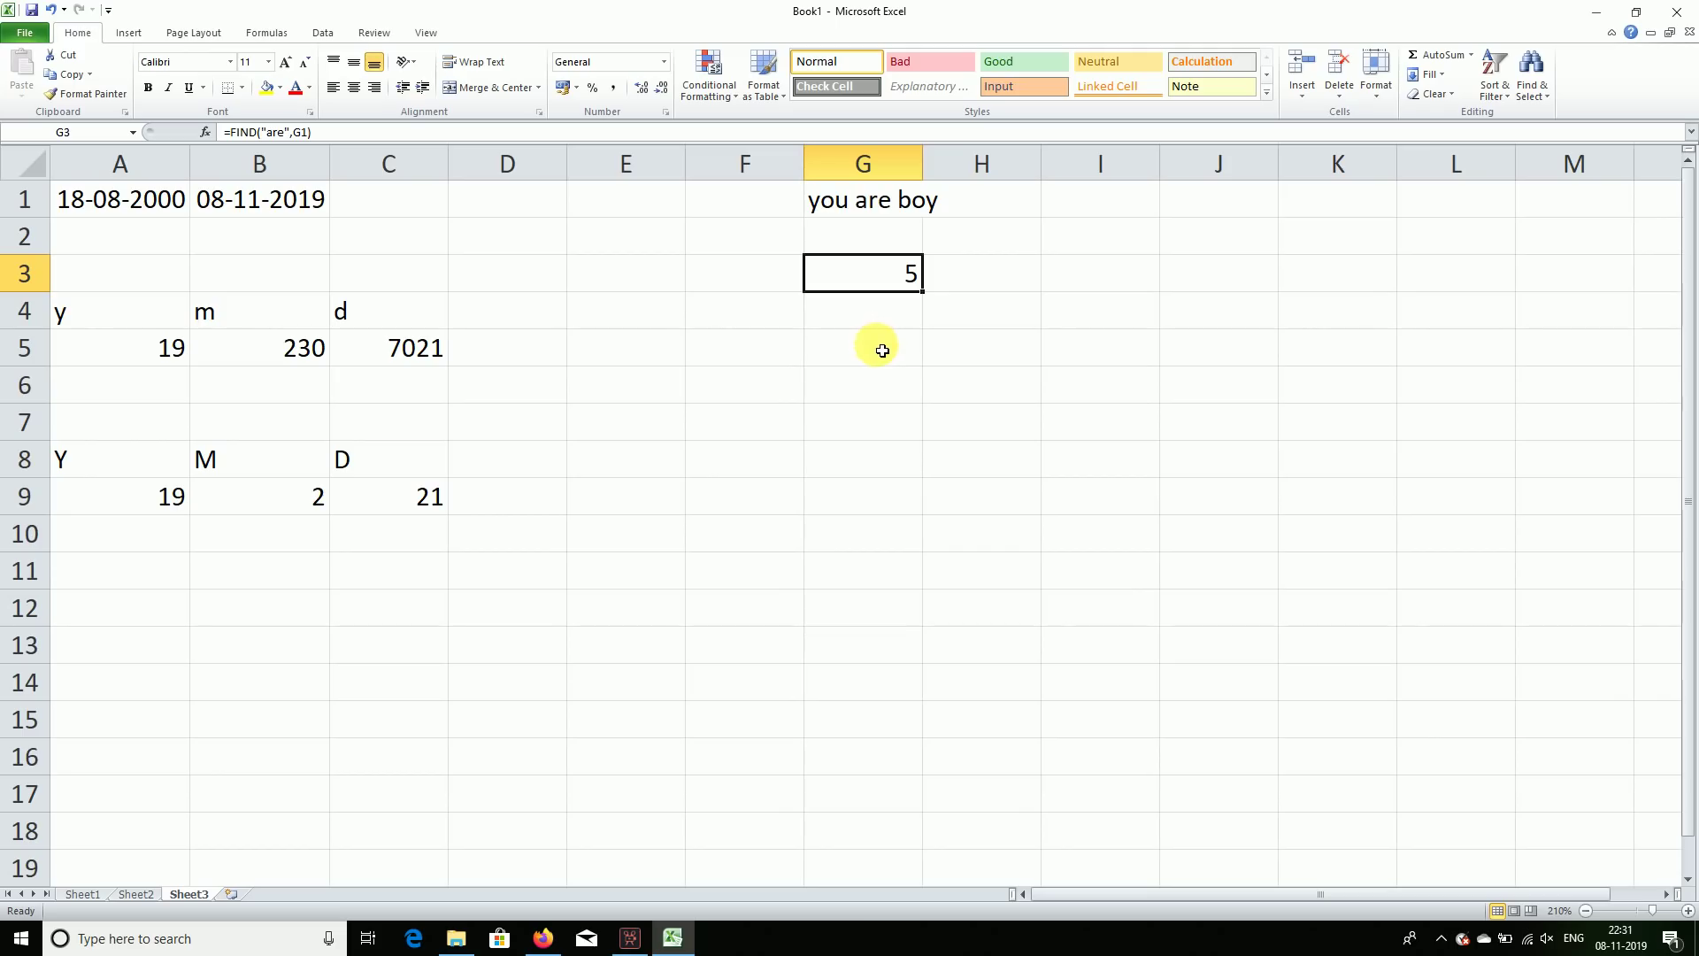
click(883, 384)
Enter =SUBSTITUTE(G1,"boy","girl") in G6 so it displays 'you are girl'.
text(=sib)
key(BackSpace)
key(BackSpace)
text(ub)
key(Tab)
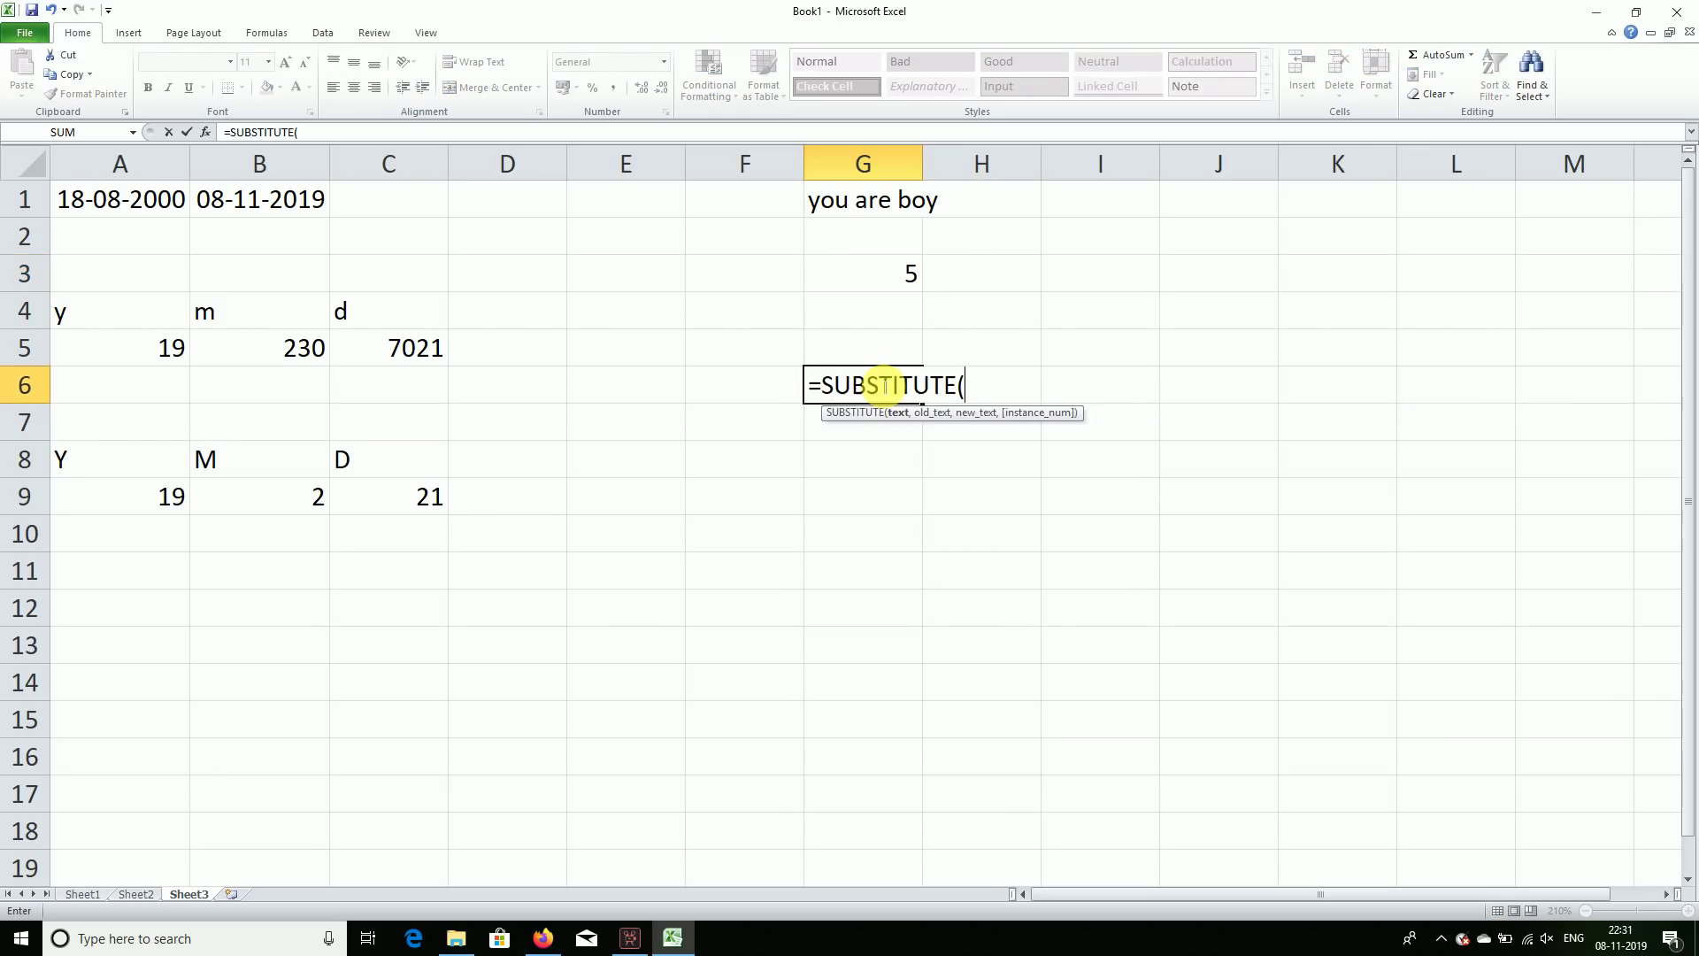
click(874, 207)
text(,"boy)
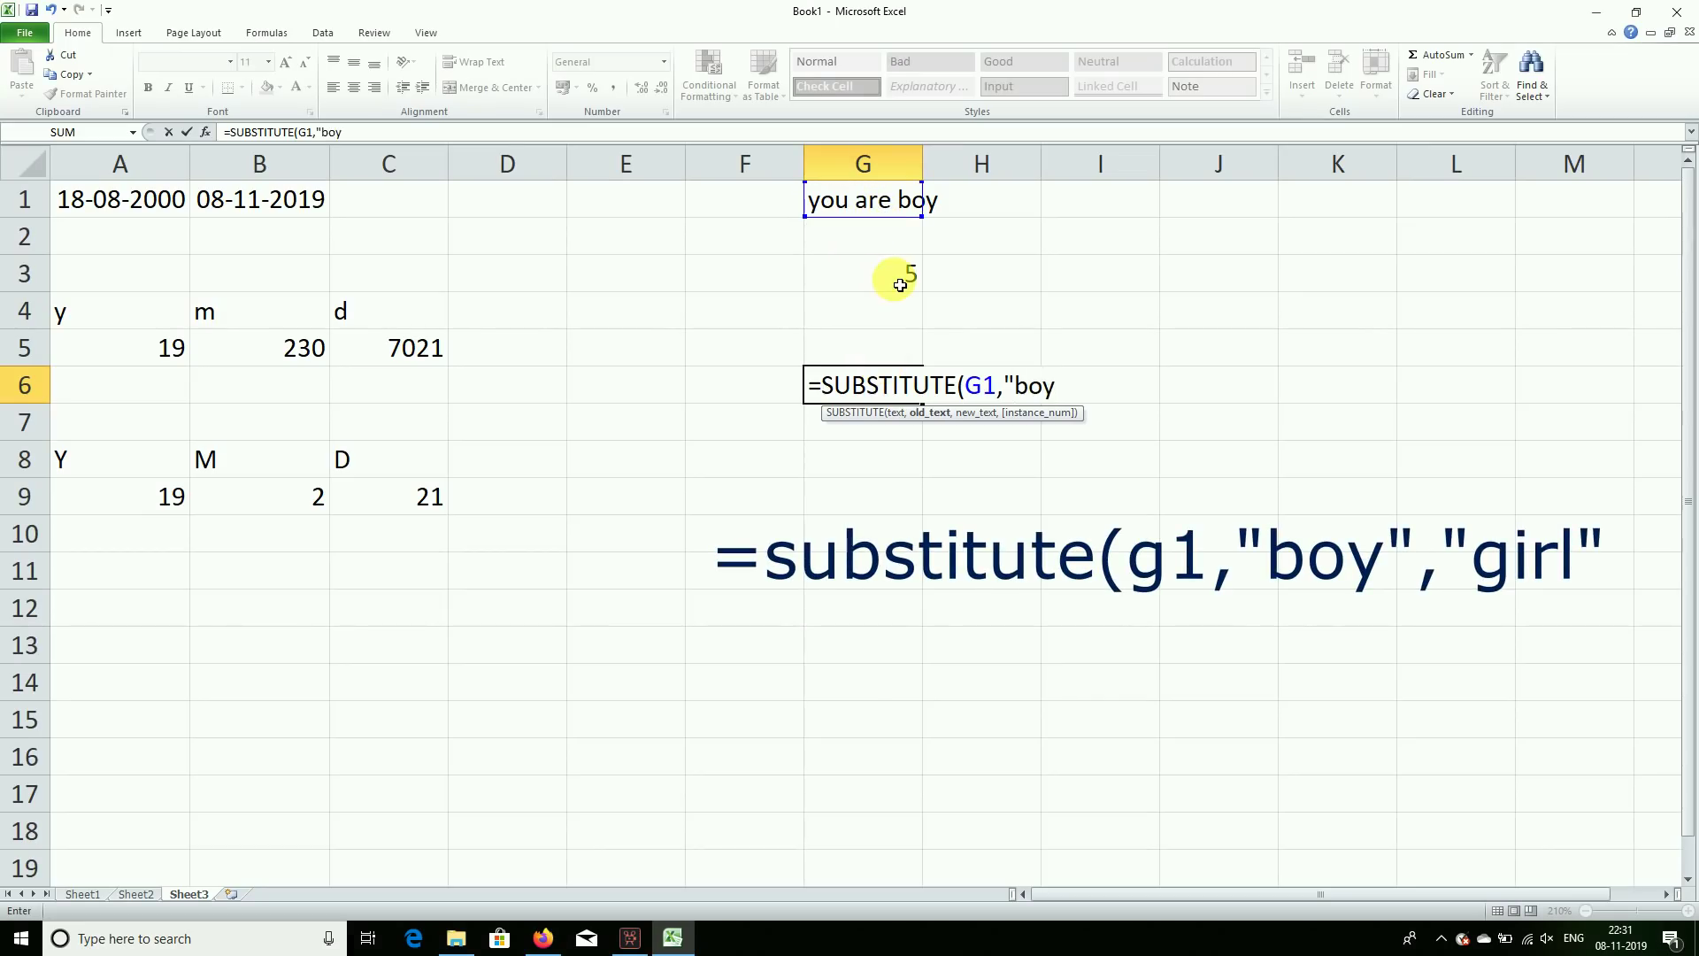
text(,"girl")
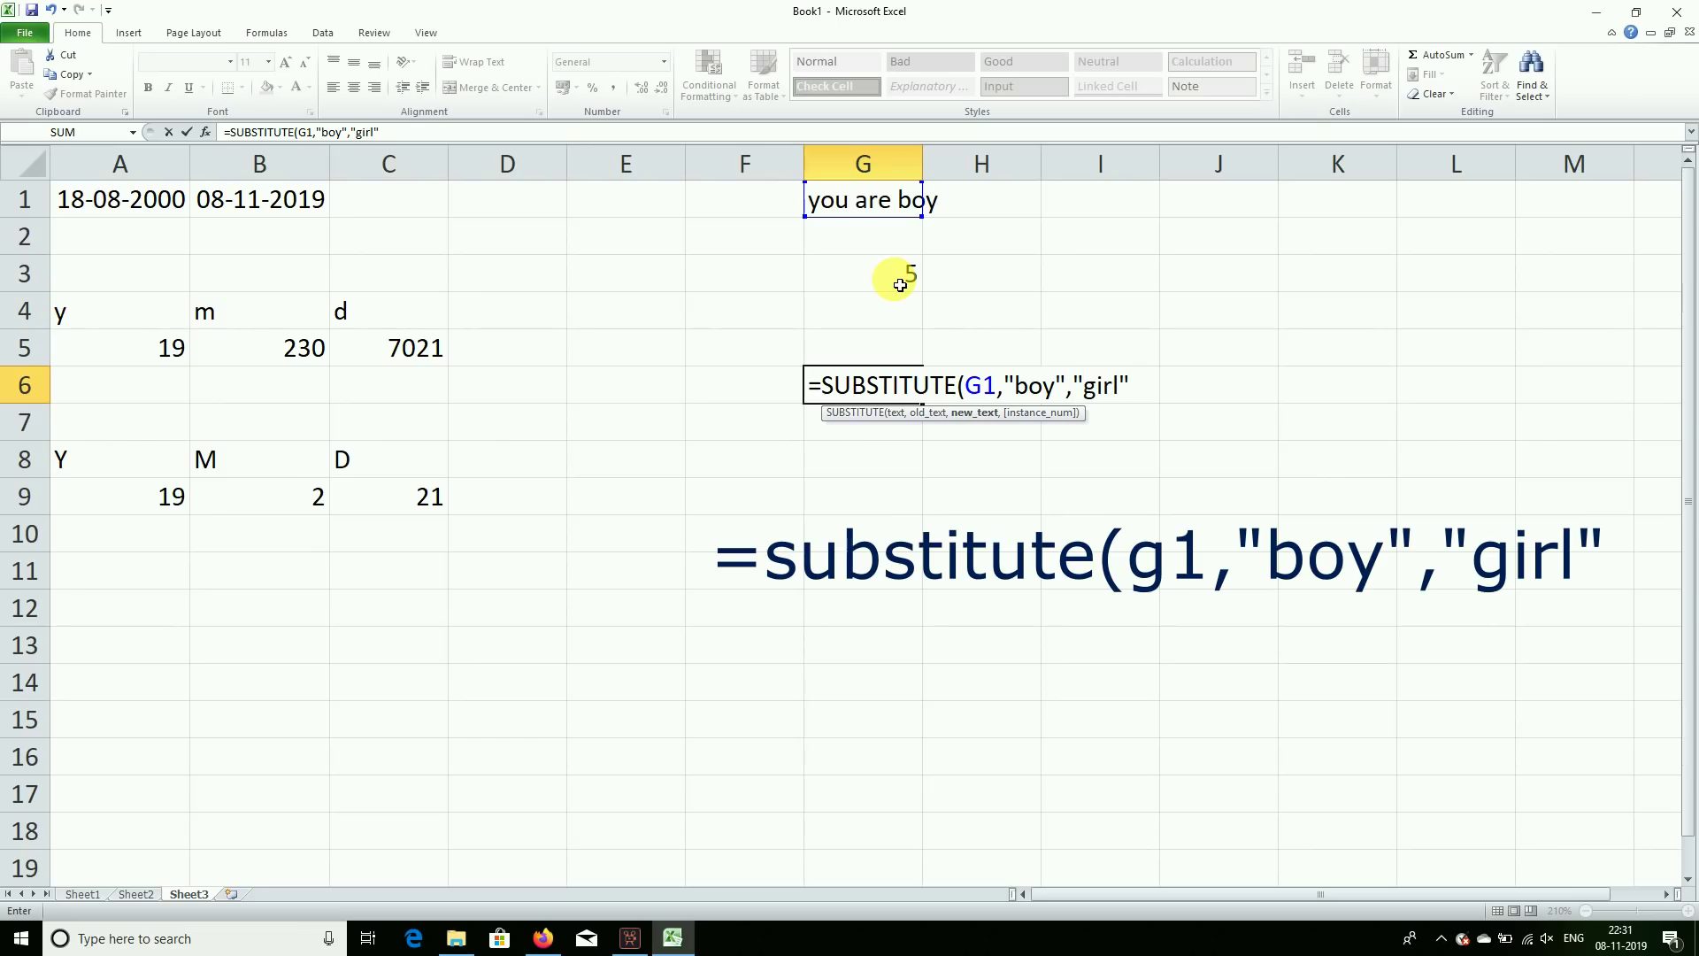
key(Return)
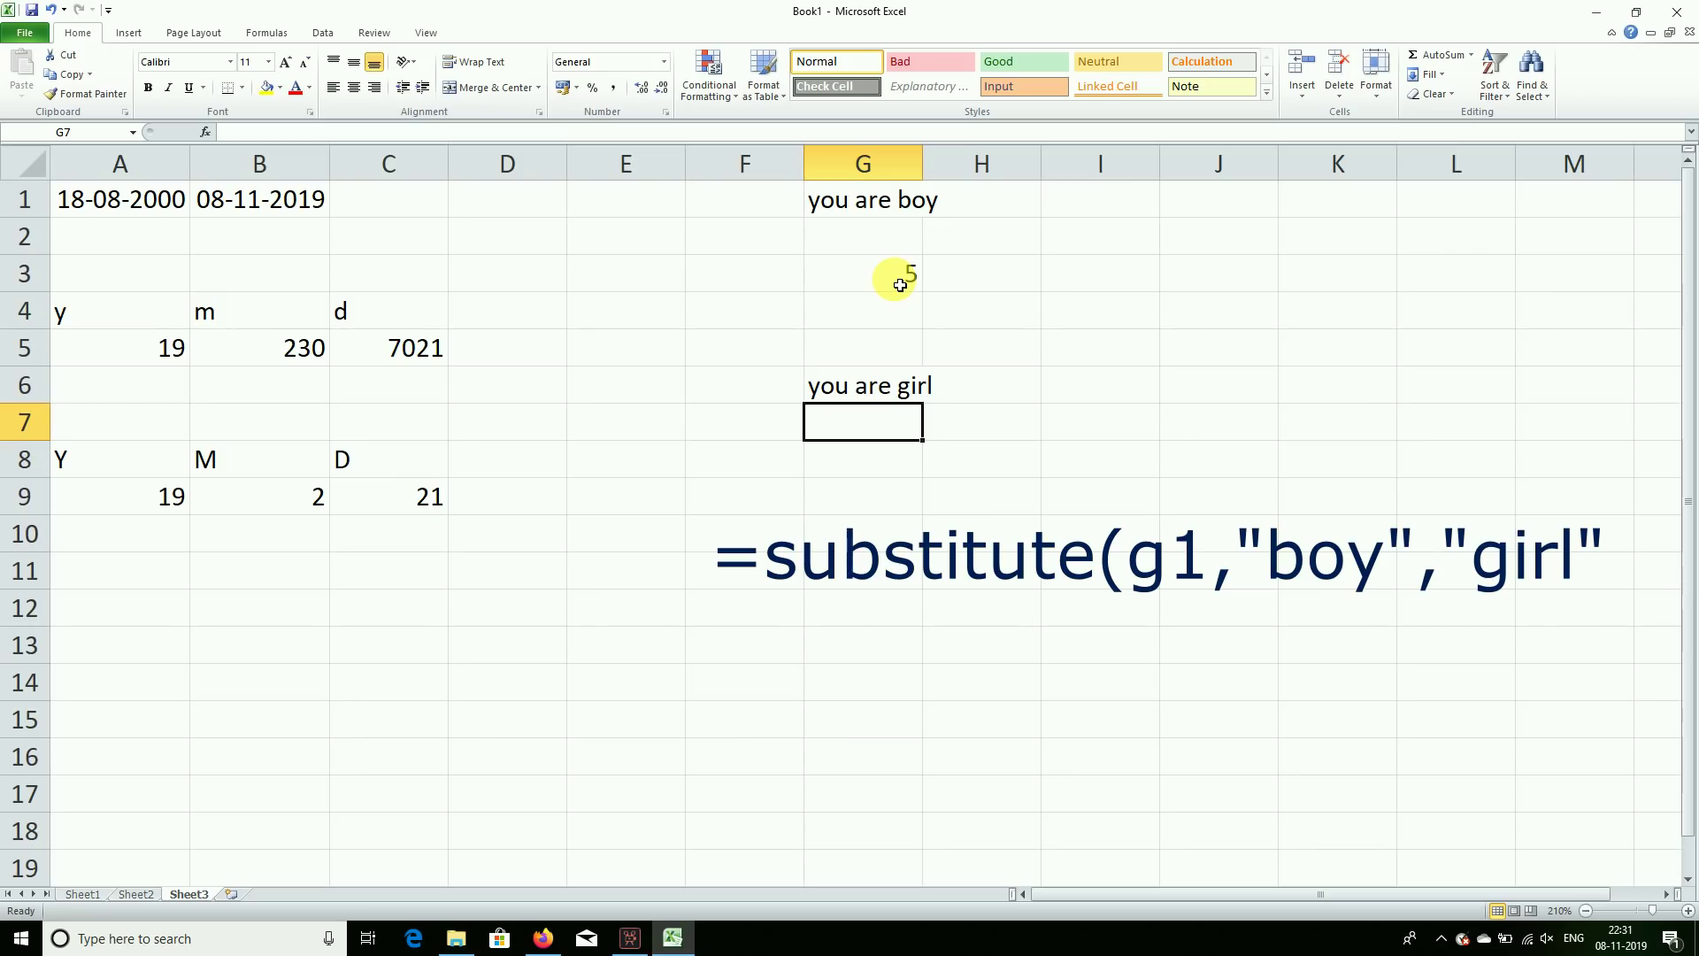
click(1118, 206)
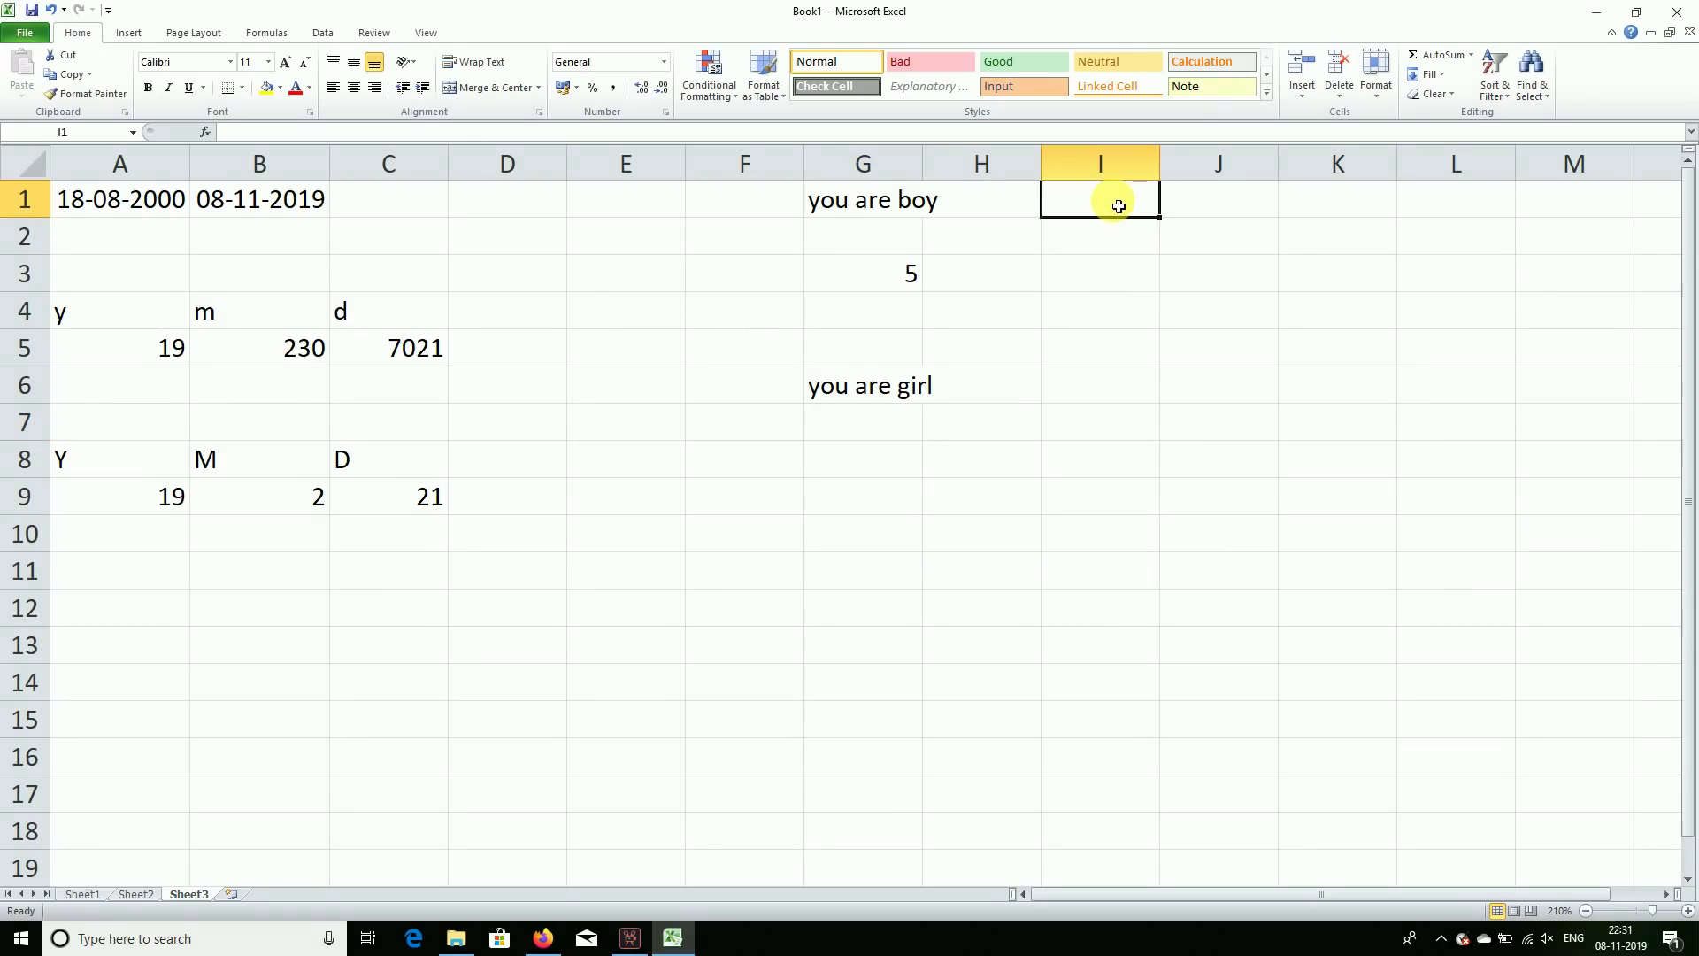
Enter the two spaced numbers in I1:I2, widen column I, and fill them down to I8.
text(98  119 63 110)
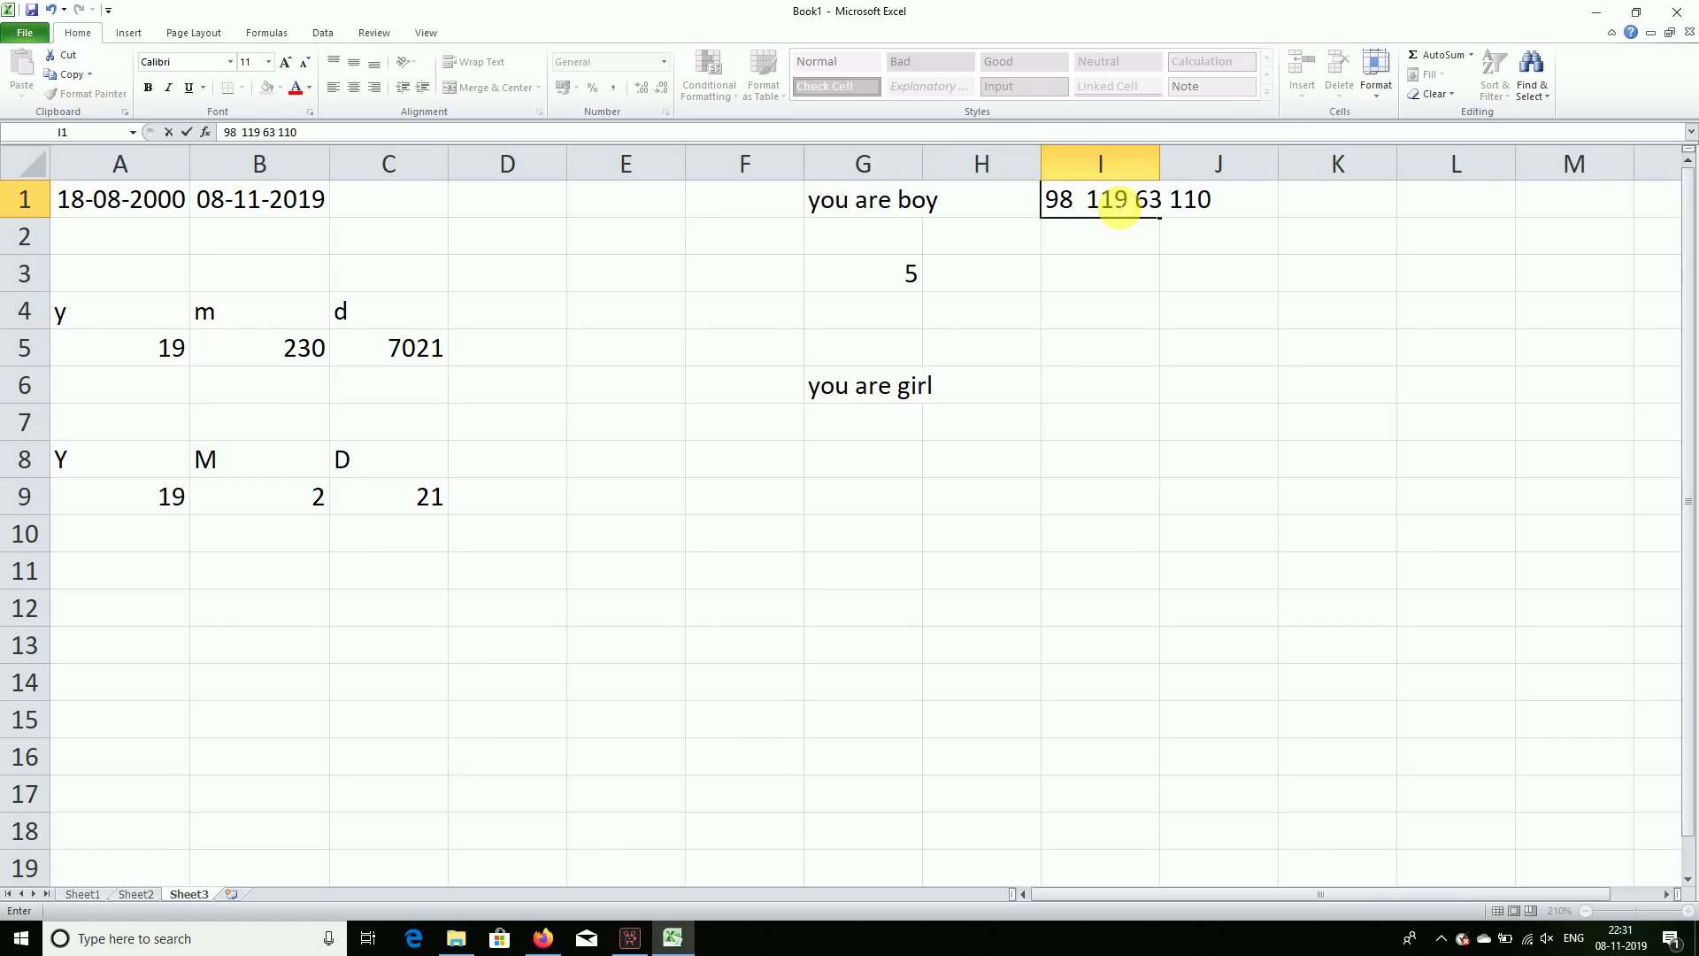
key(Return)
text(97 11063  110)
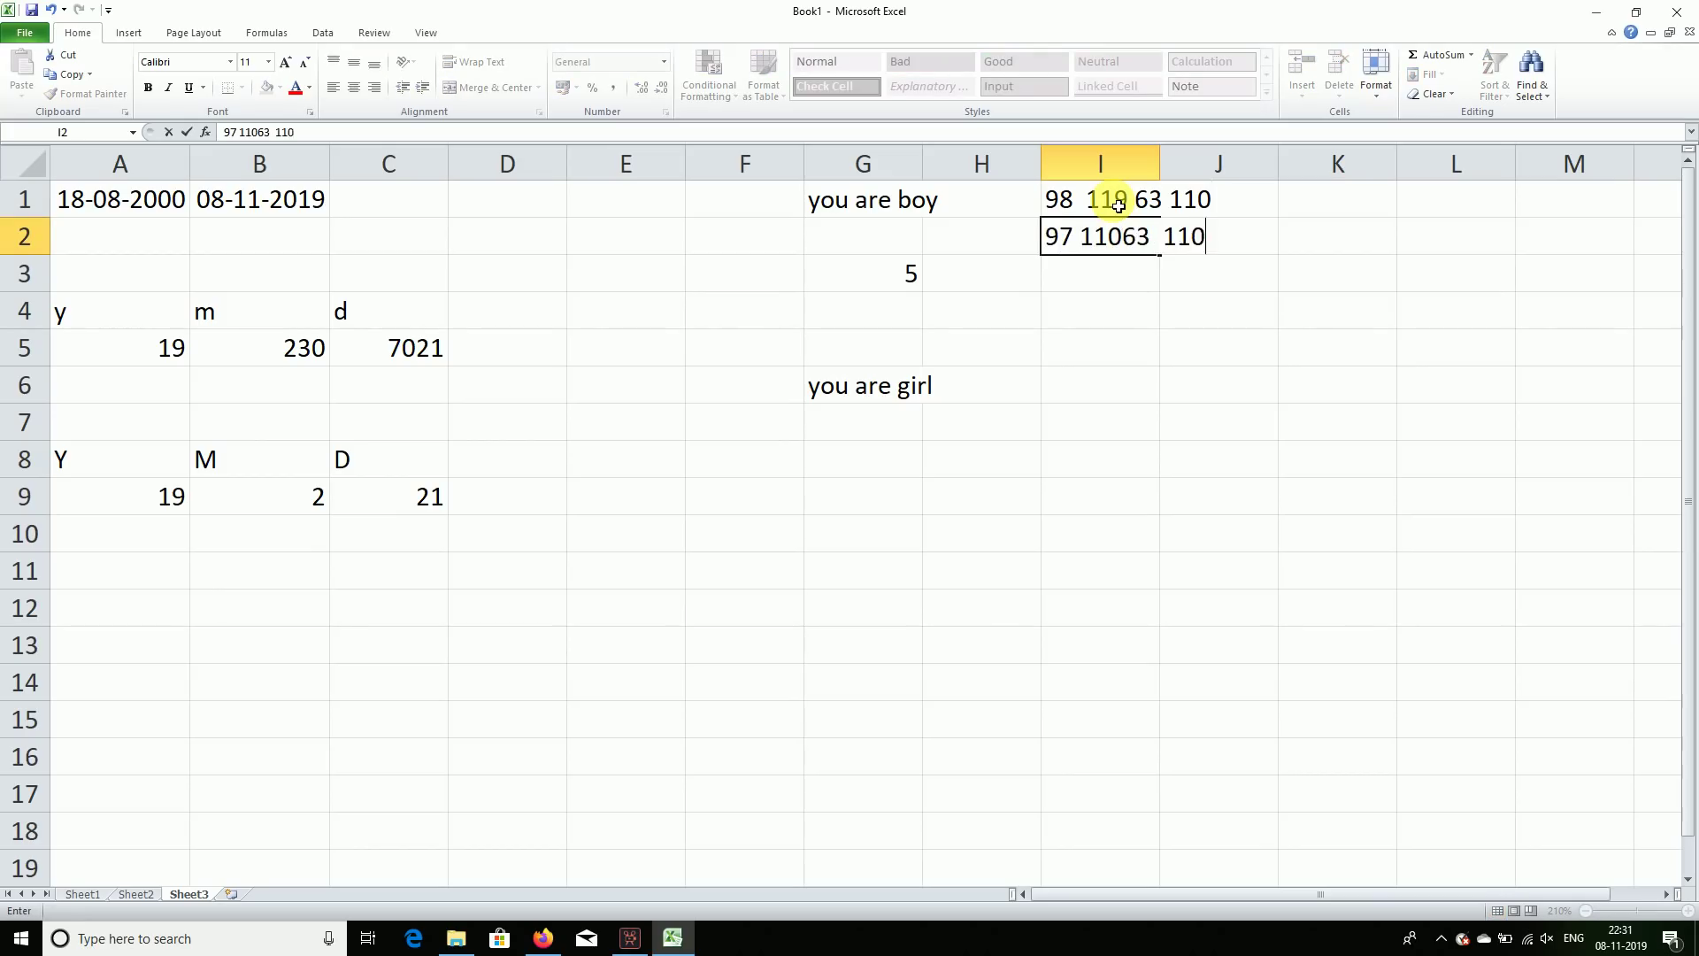
key(Return)
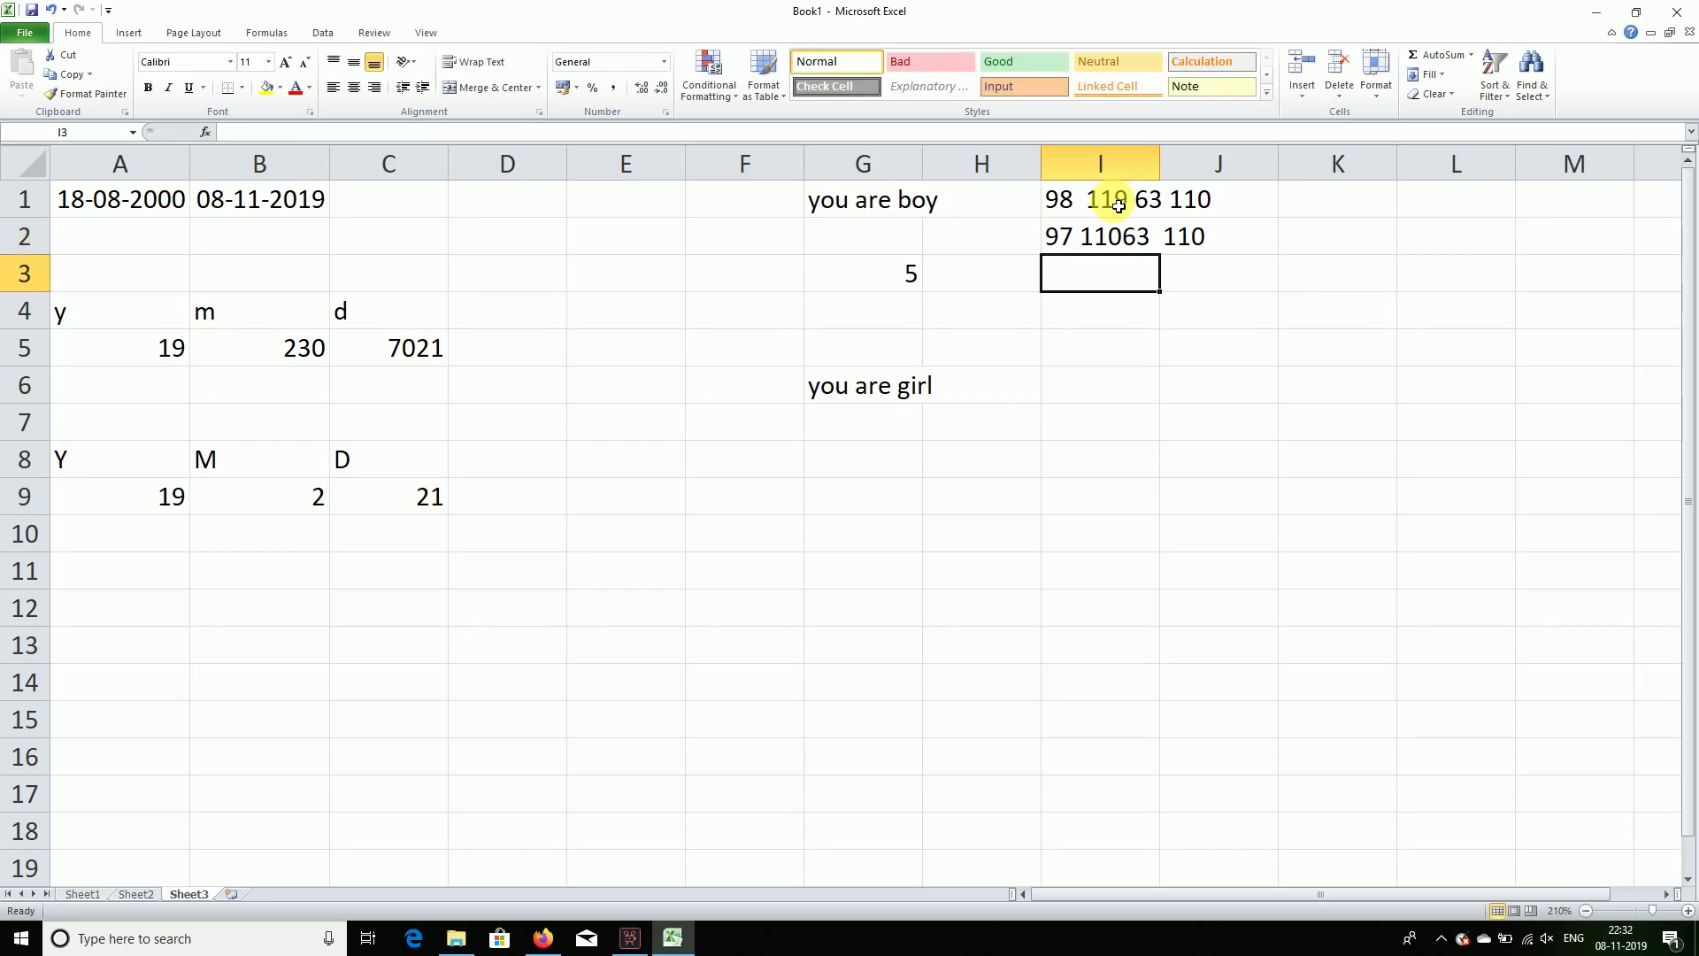
drag(1116, 204, 1133, 231)
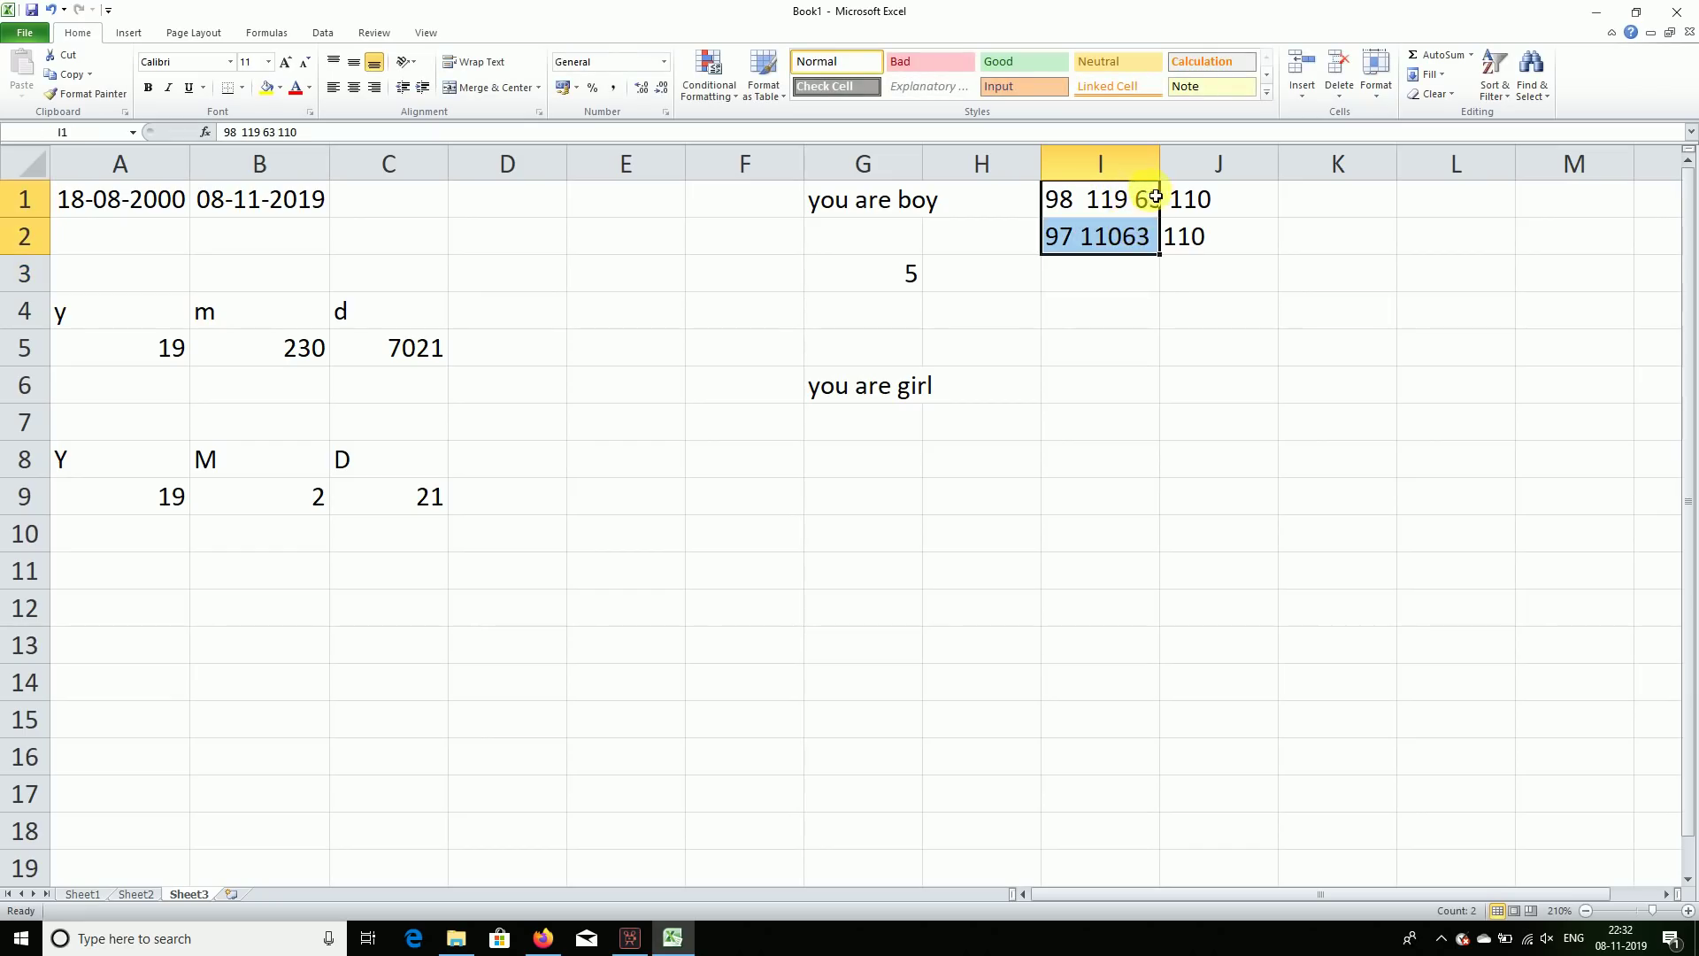
drag(1159, 164, 1229, 179)
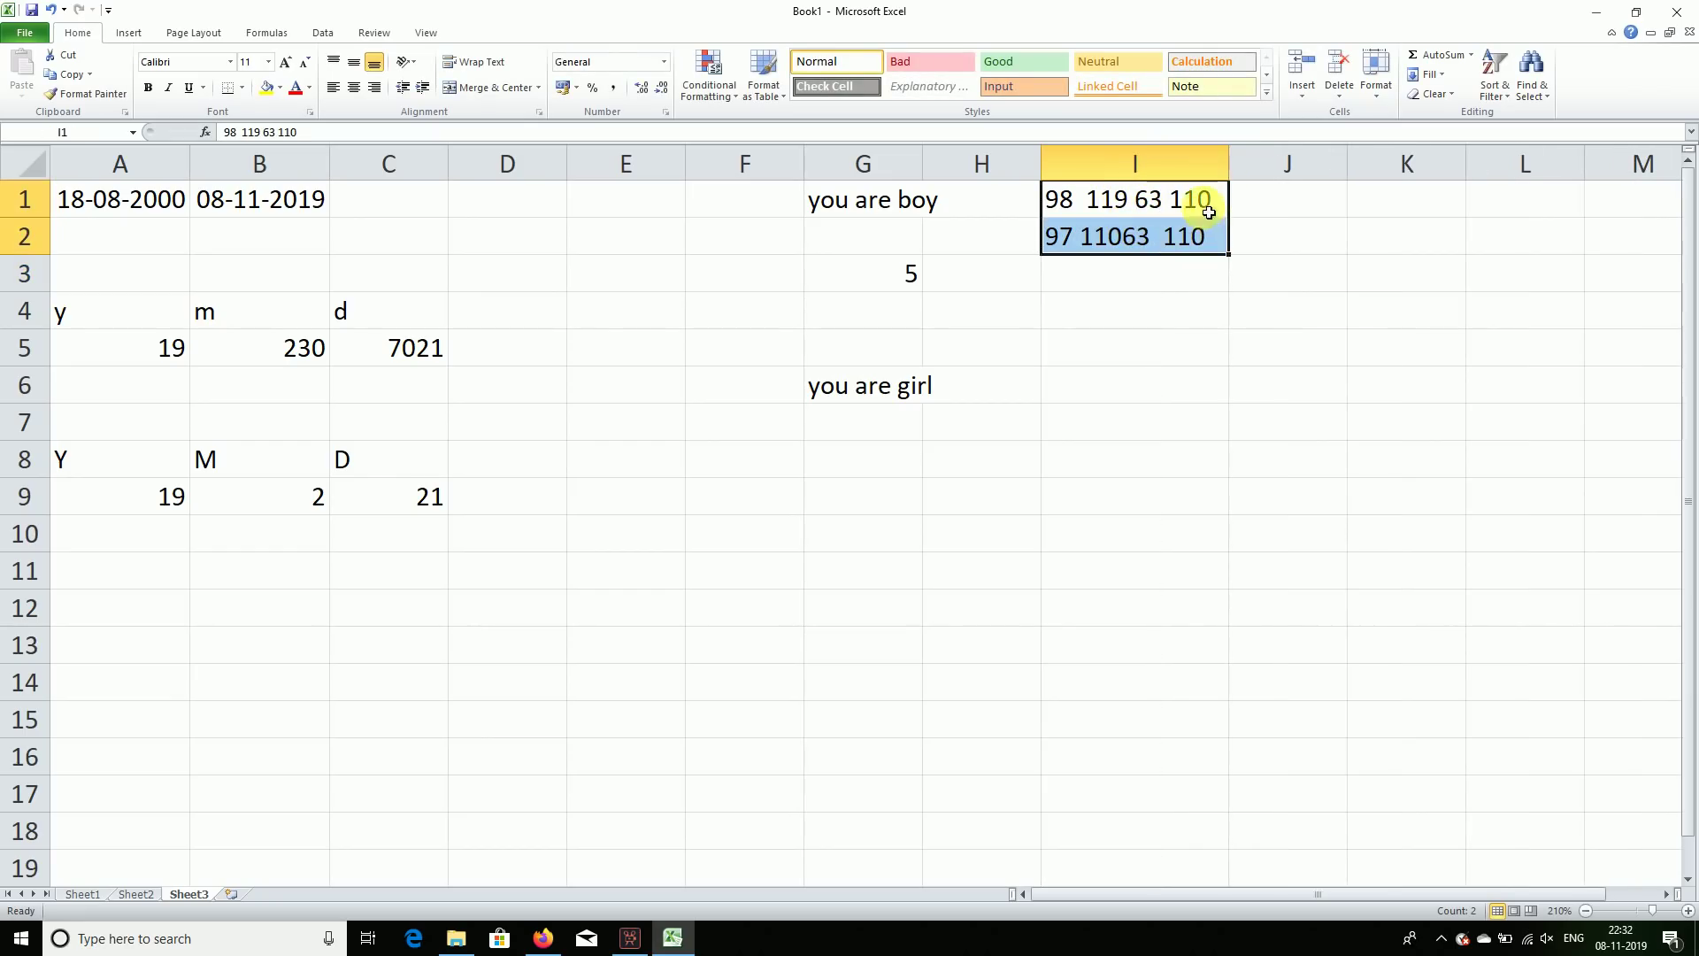
drag(1236, 260, 1230, 474)
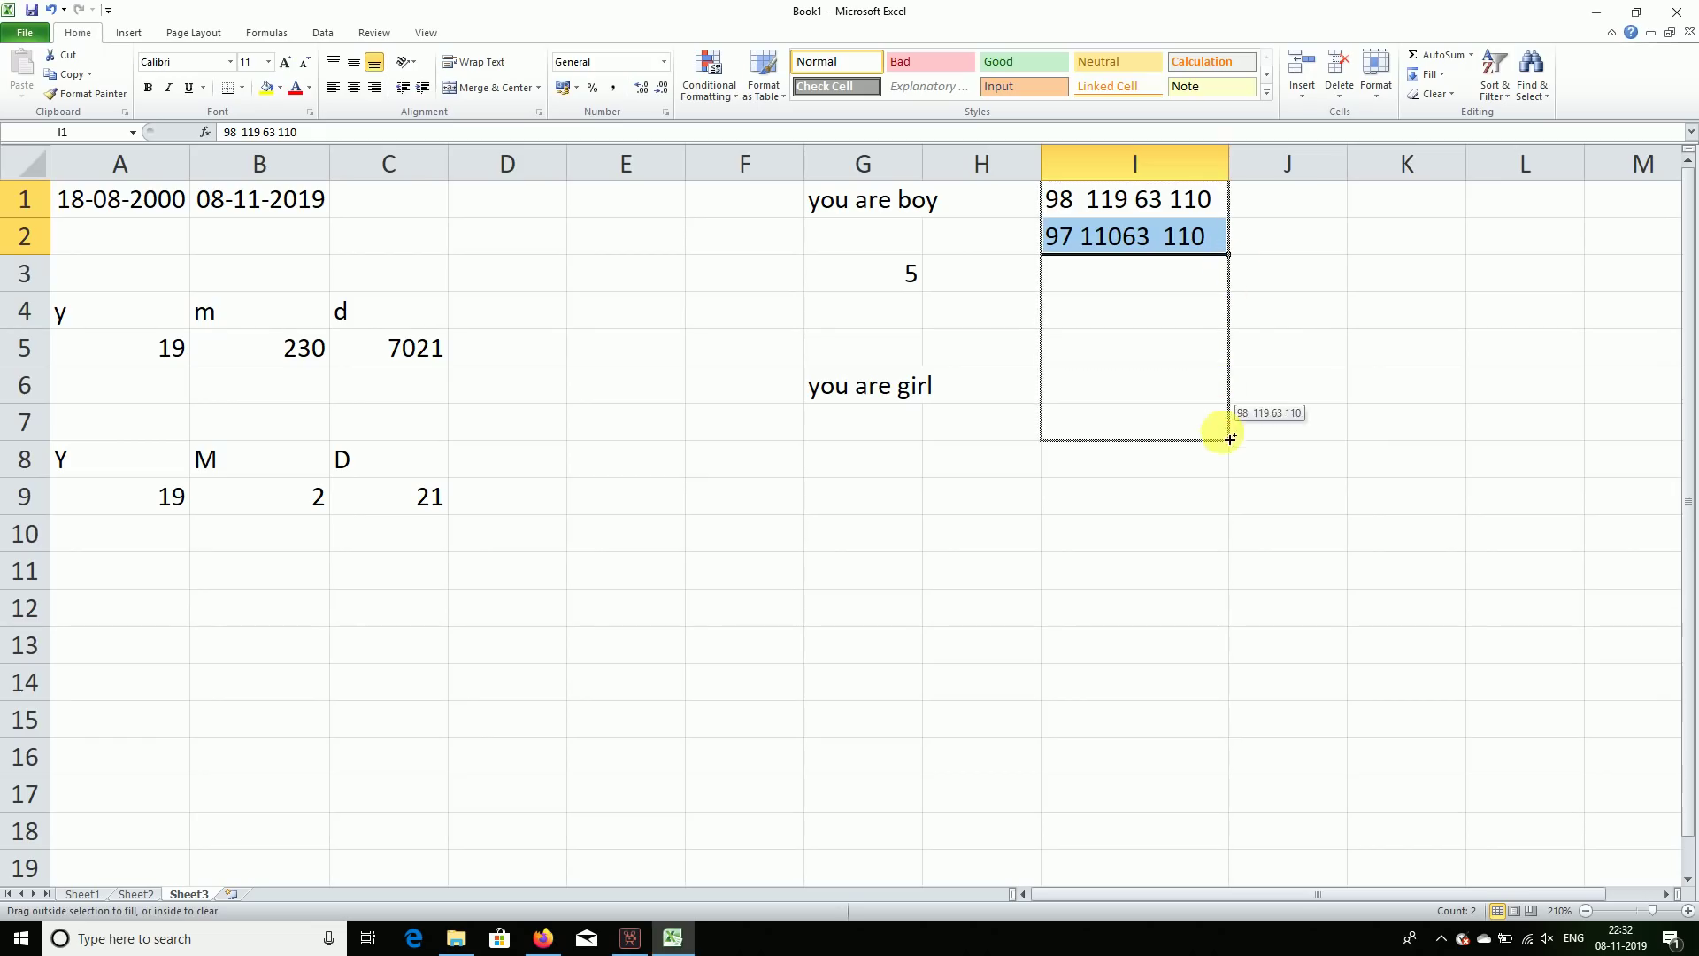
click(1308, 211)
Enter =SUBSTITUTE(I1," ","") in J1, widen column J, and fill it down to J8.
text(=su)
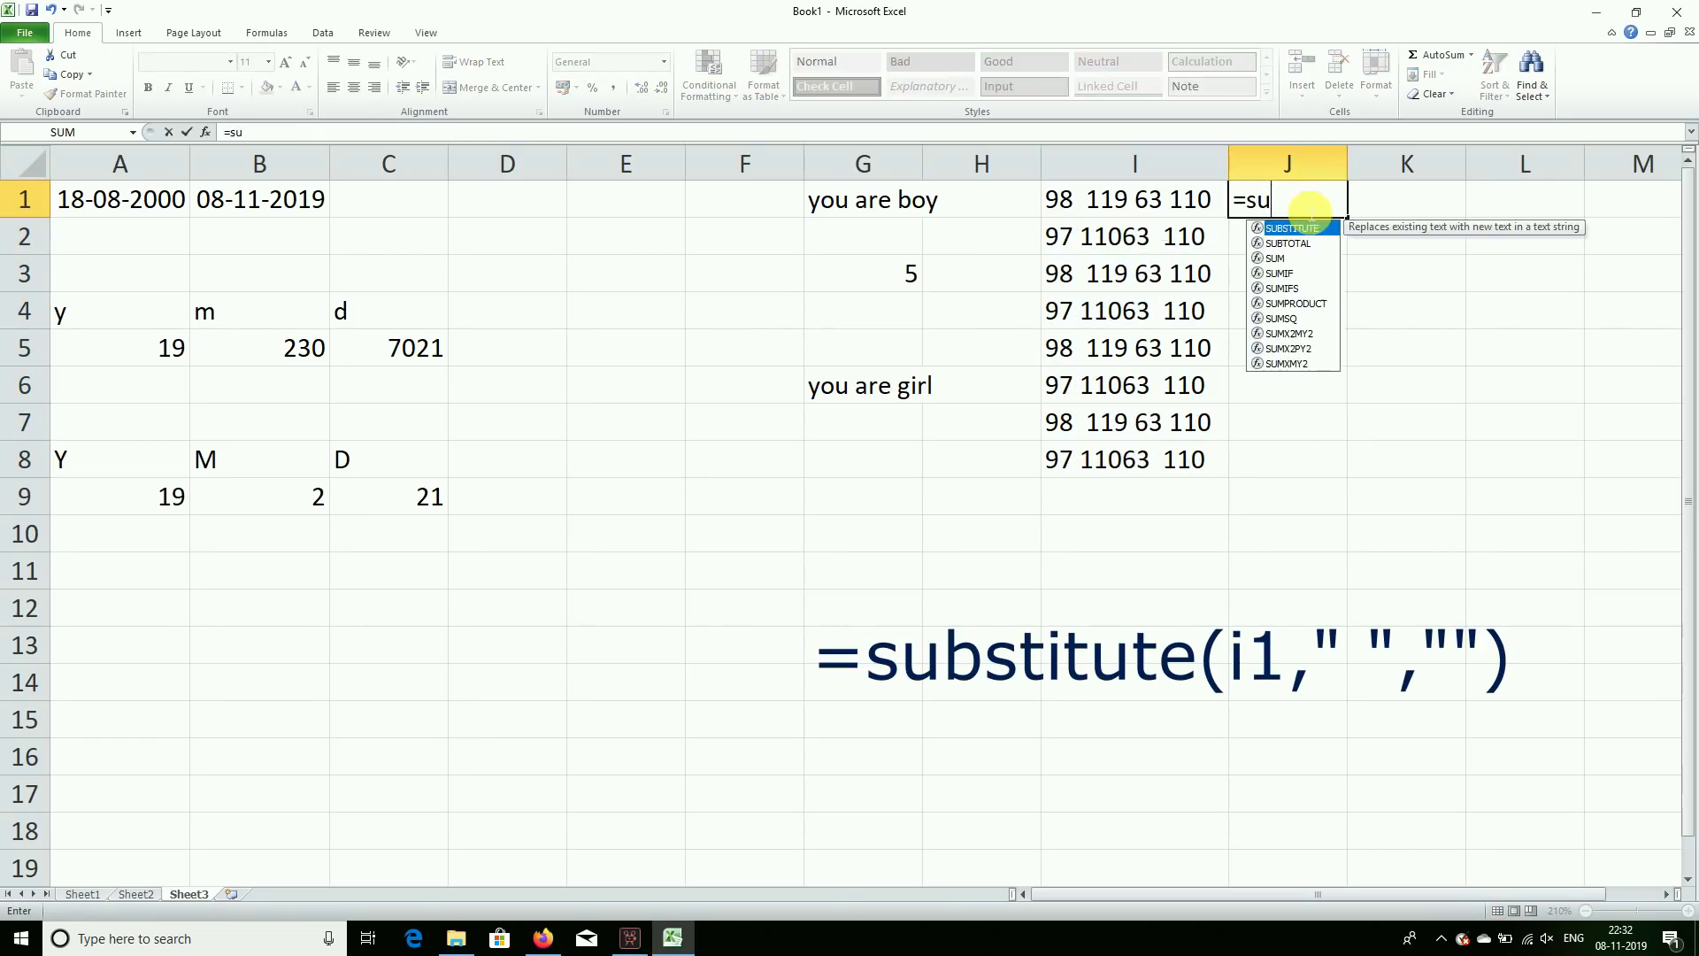
key(Tab)
click(1191, 201)
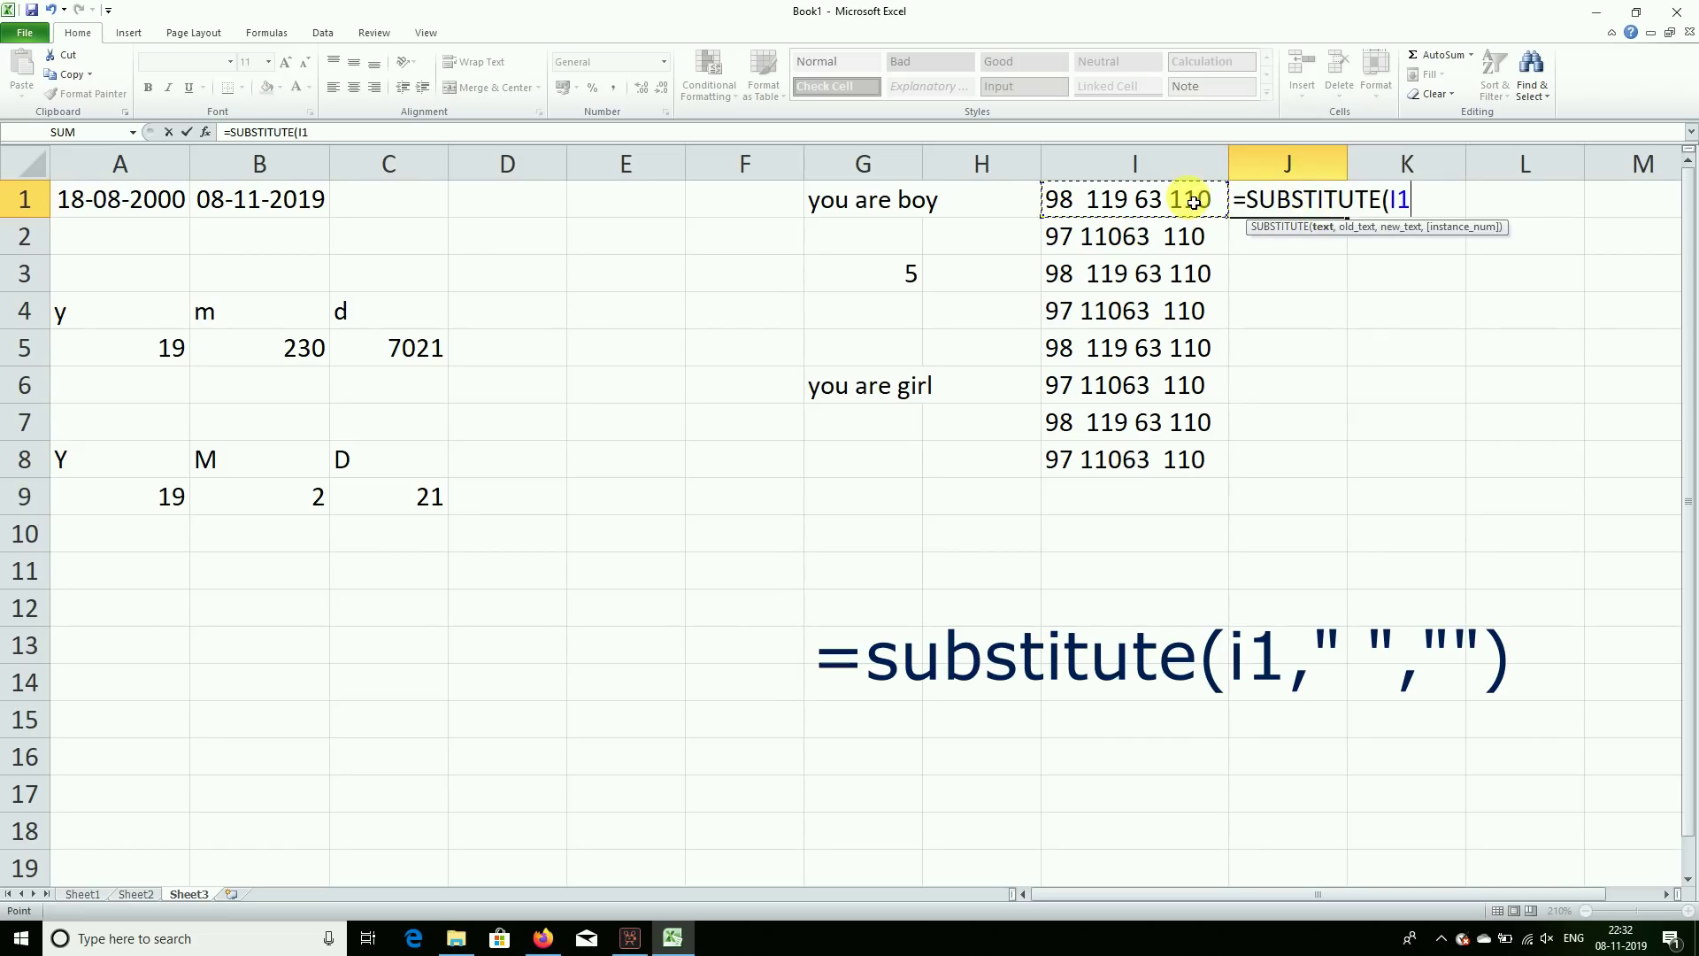
text(," ")
text(,)
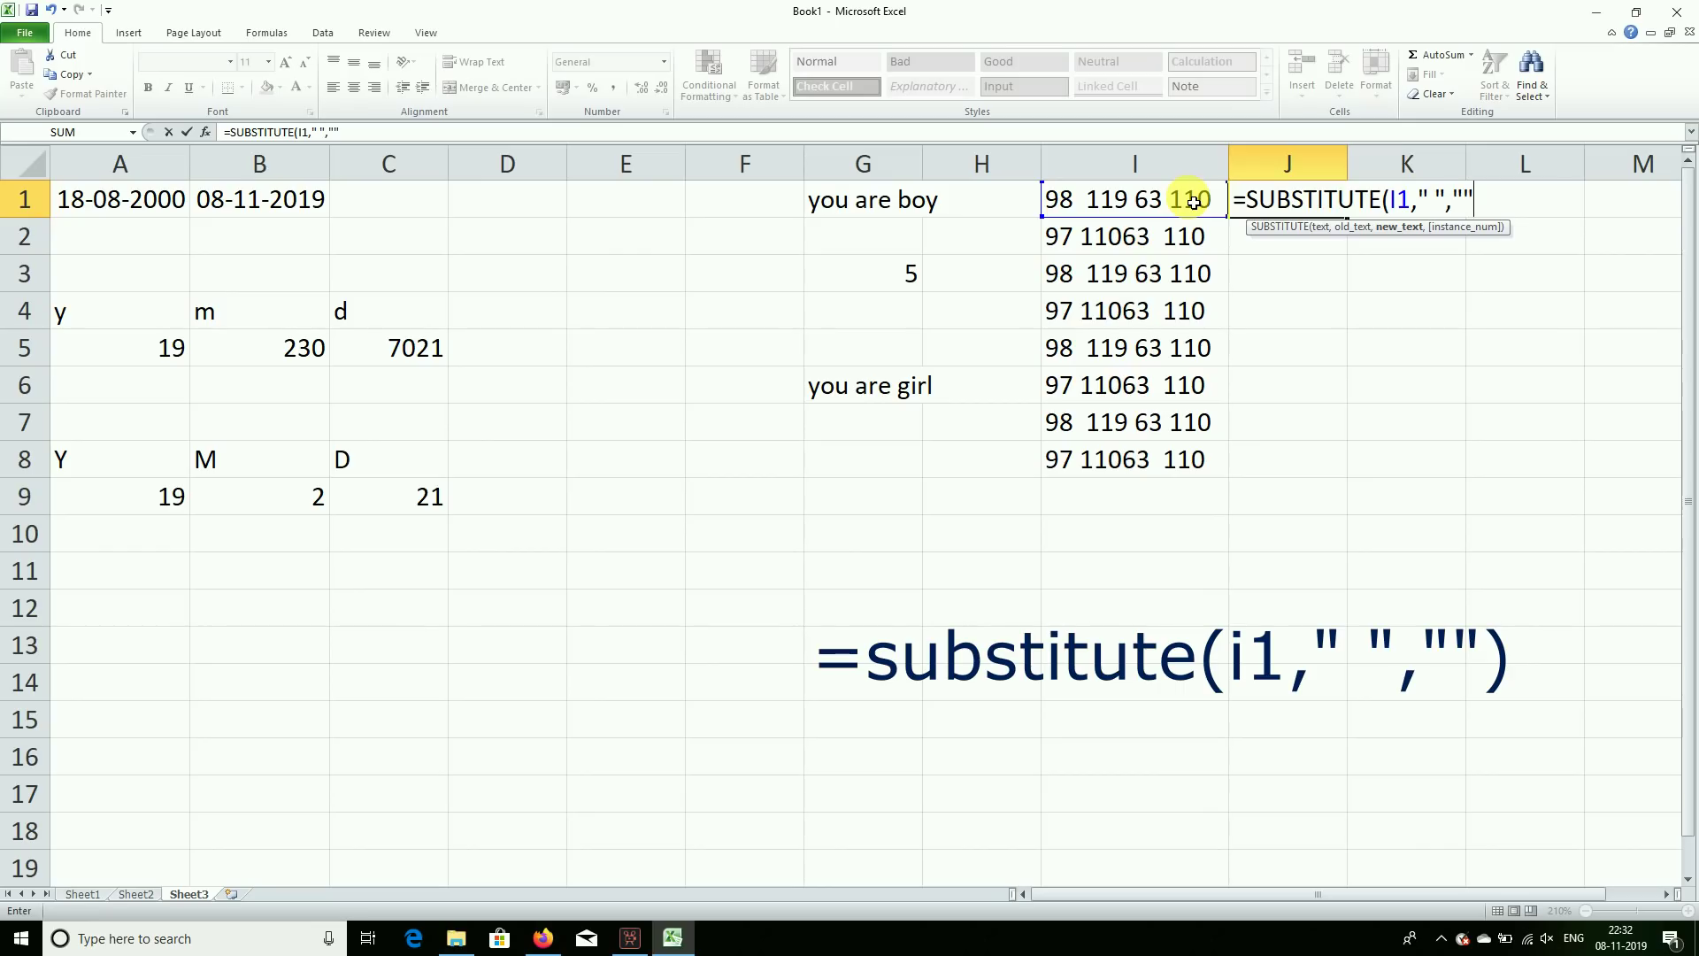
key(Return)
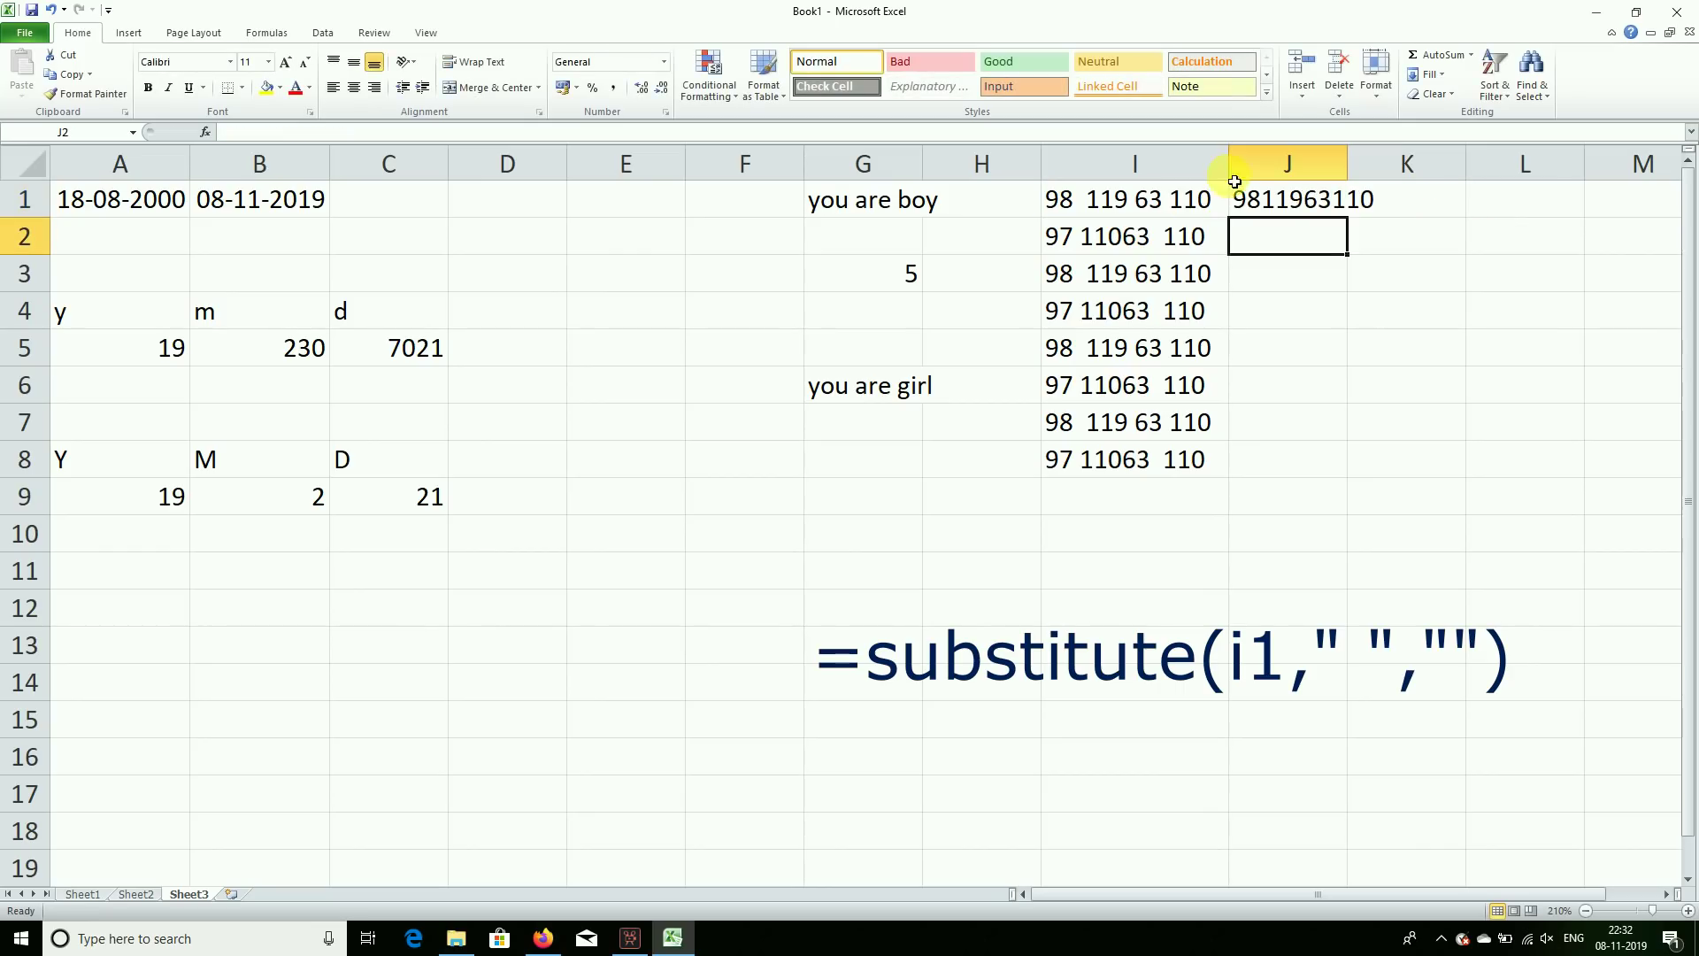
mouse_move(1347, 167)
mouse_down()
mouse_move(1392, 167)
mouse_move(1352, 460)
mouse_up()
click(1354, 197)
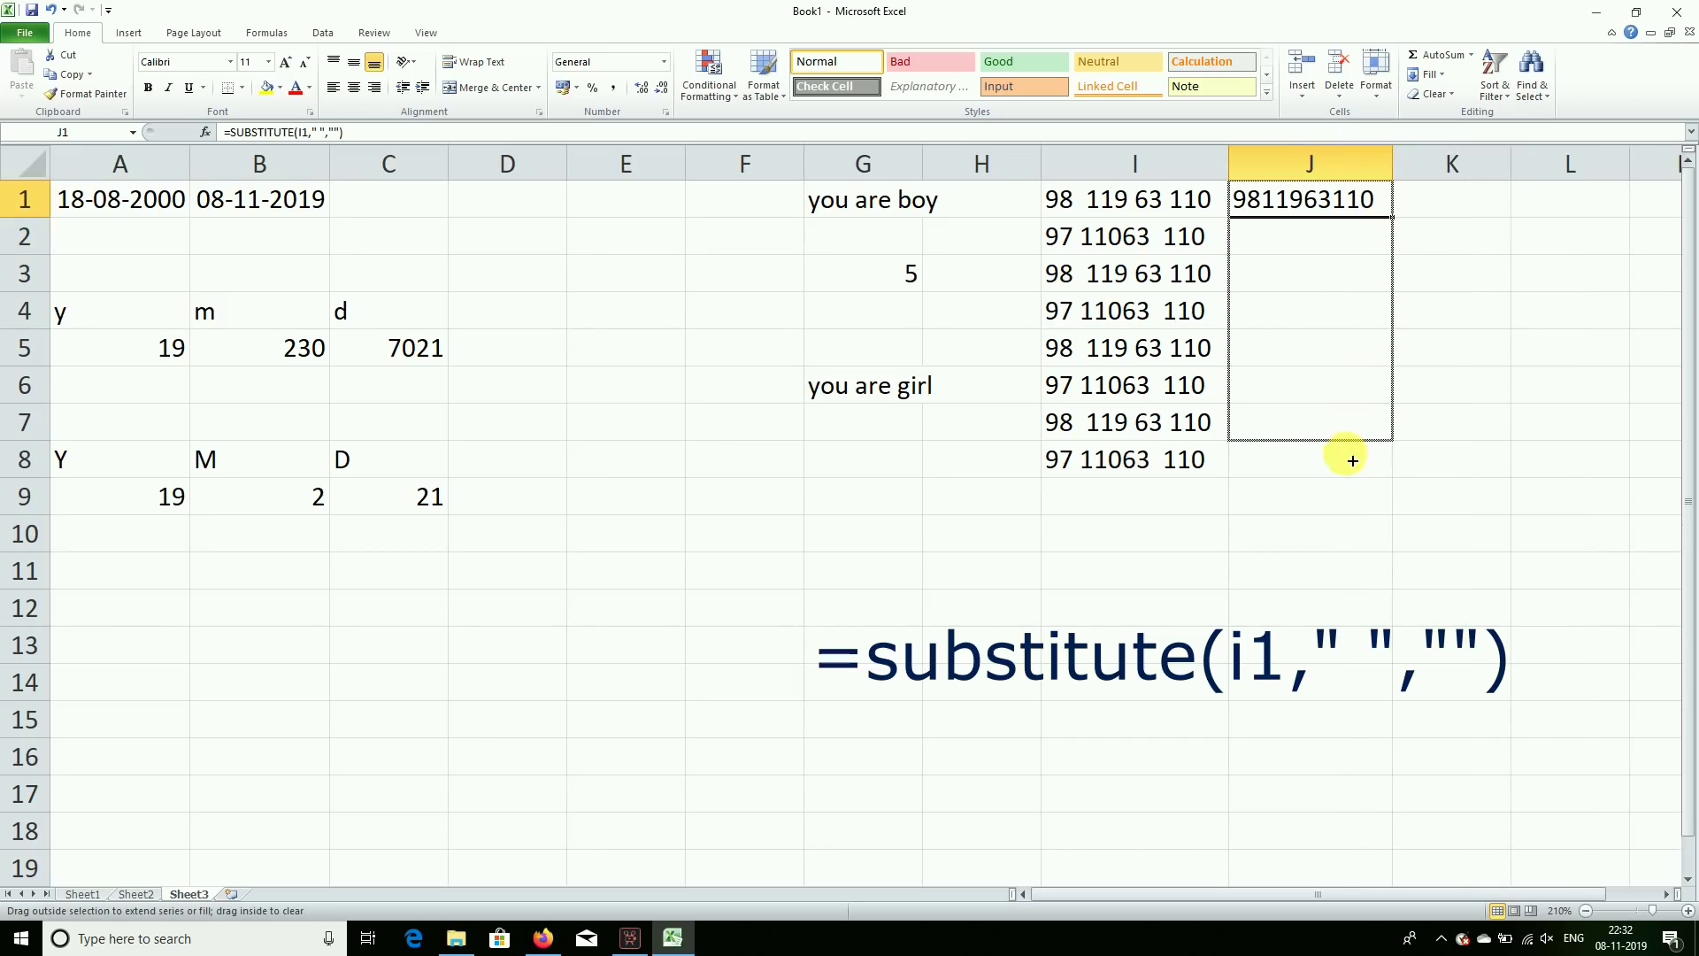
drag(1352, 460, 1348, 469)
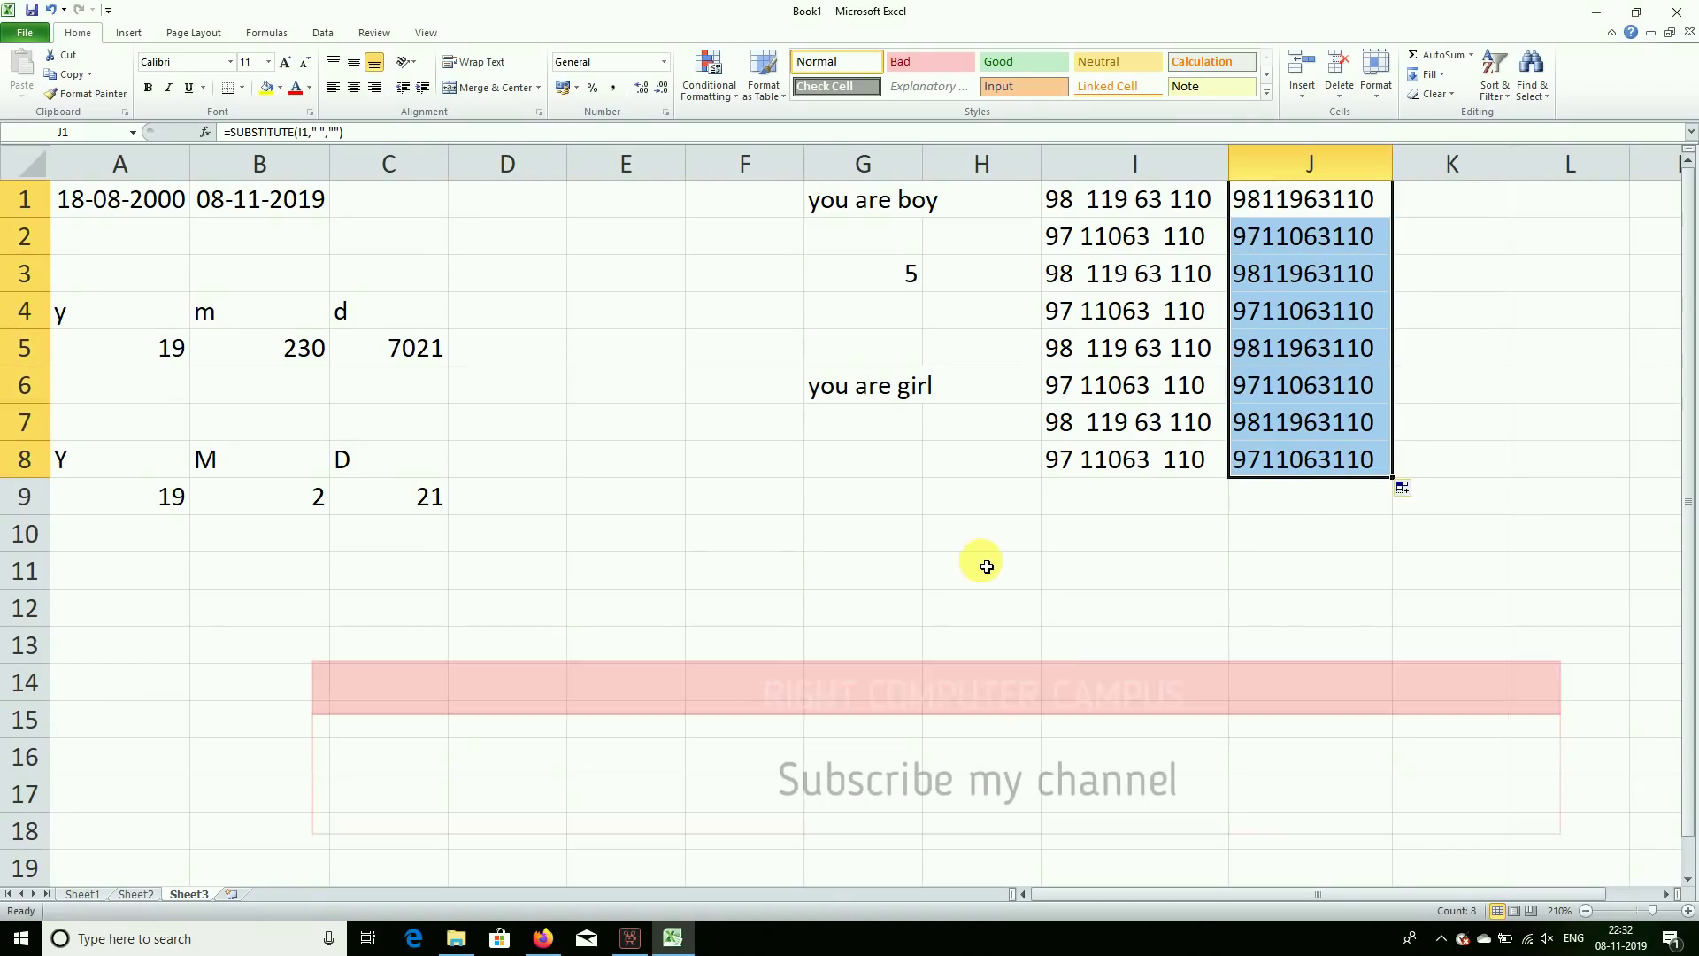